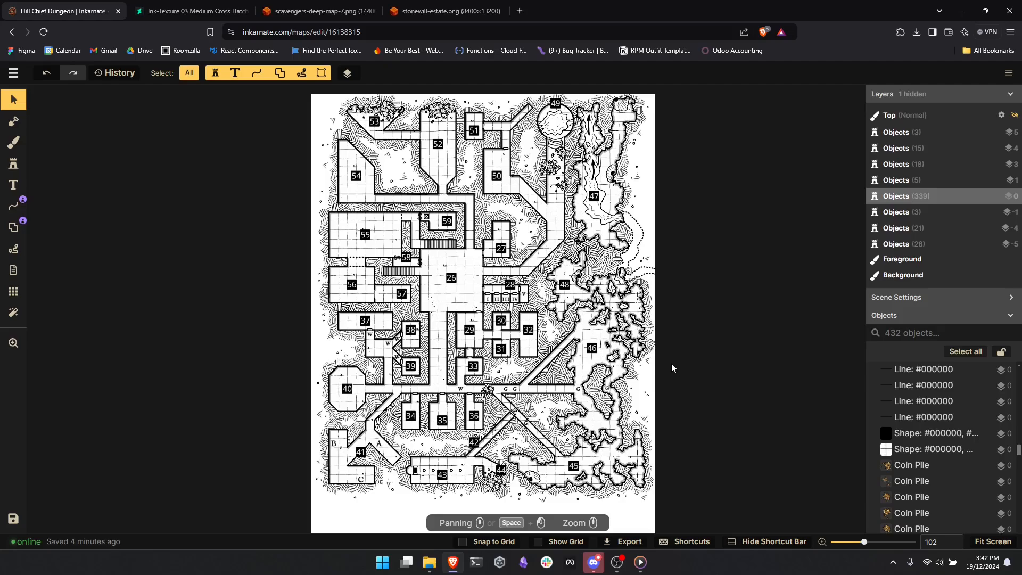
- Examine the dungeon map's numbered rooms, connecting corridors and cave areas, both as a whole and close up
drag(659, 347, 674, 355)
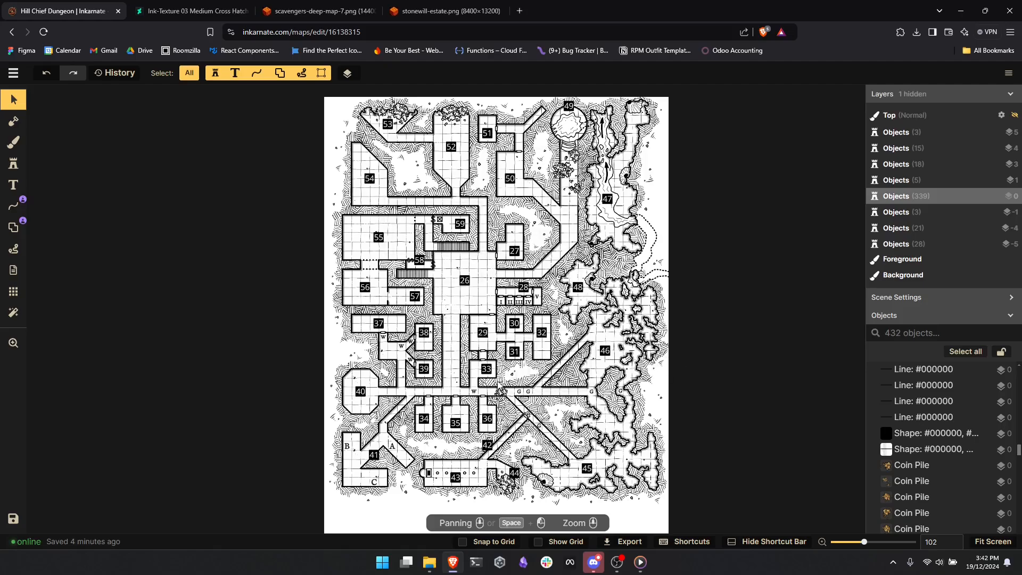
scroll(469, 313, up, 5)
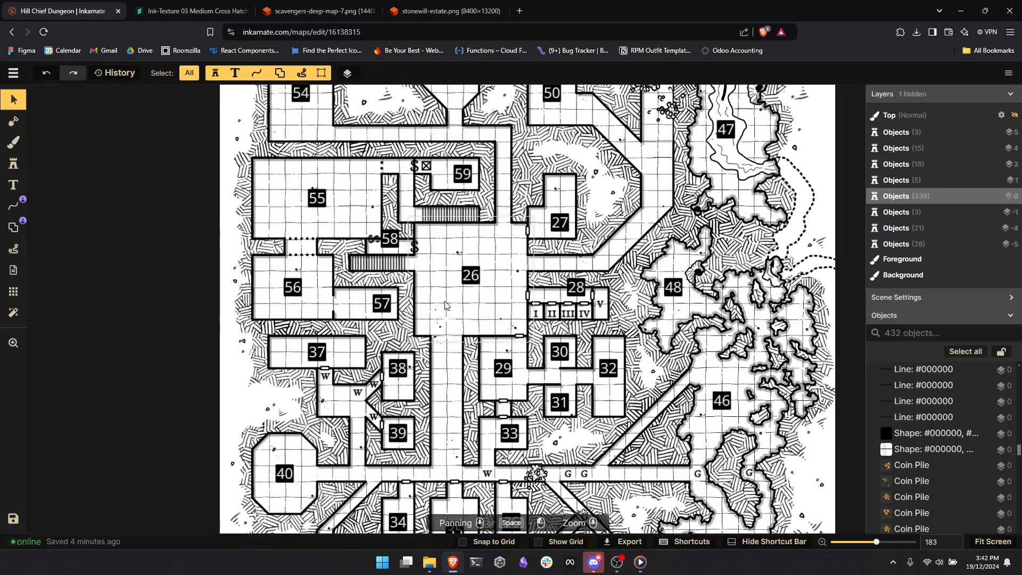
drag(445, 302, 517, 408)
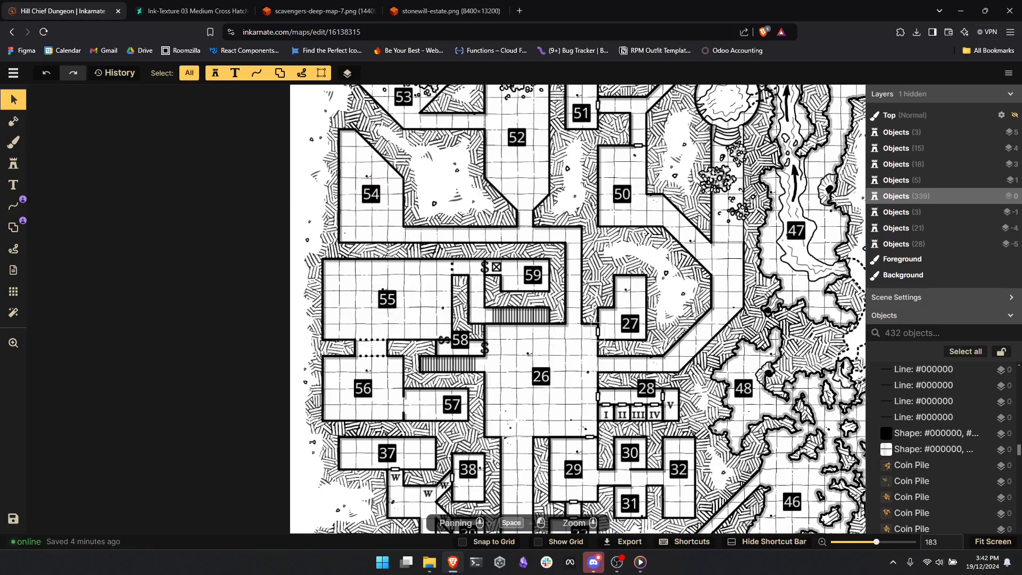
scroll(559, 384, down, 5)
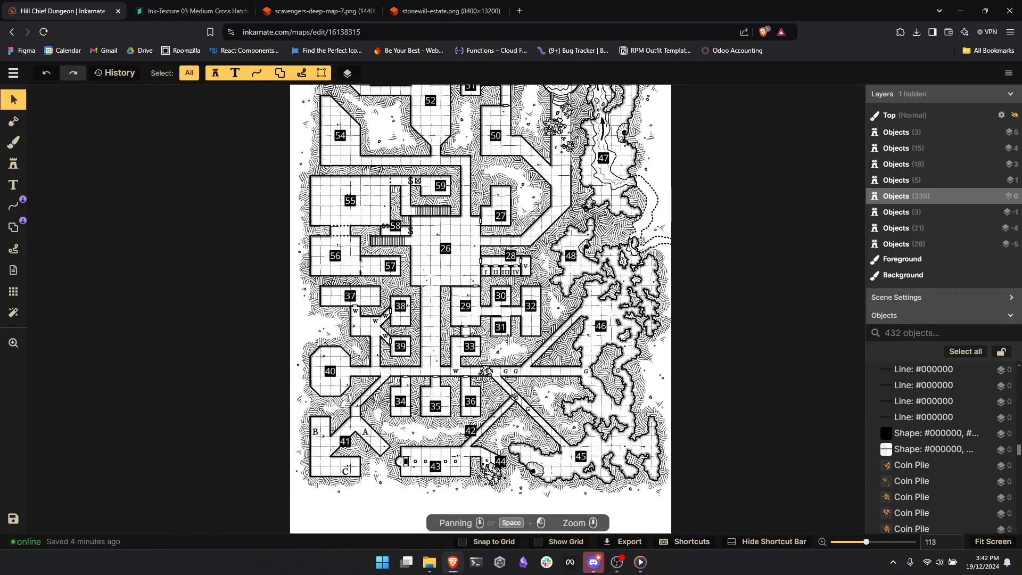
drag(366, 298, 494, 309)
scroll(494, 309, down, 1)
scroll(493, 309, up, 3)
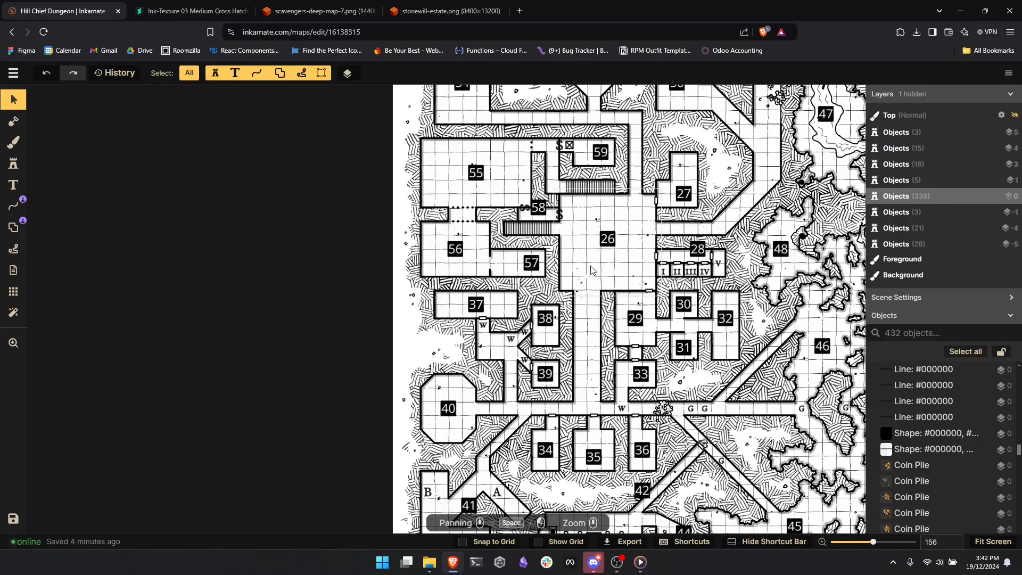
drag(541, 408, 463, 277)
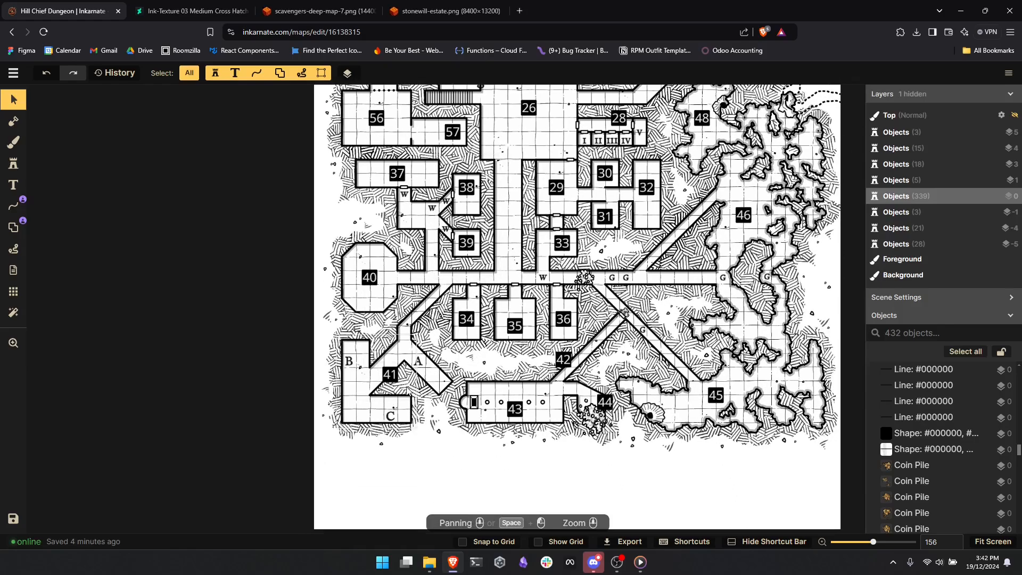
drag(637, 365, 478, 470)
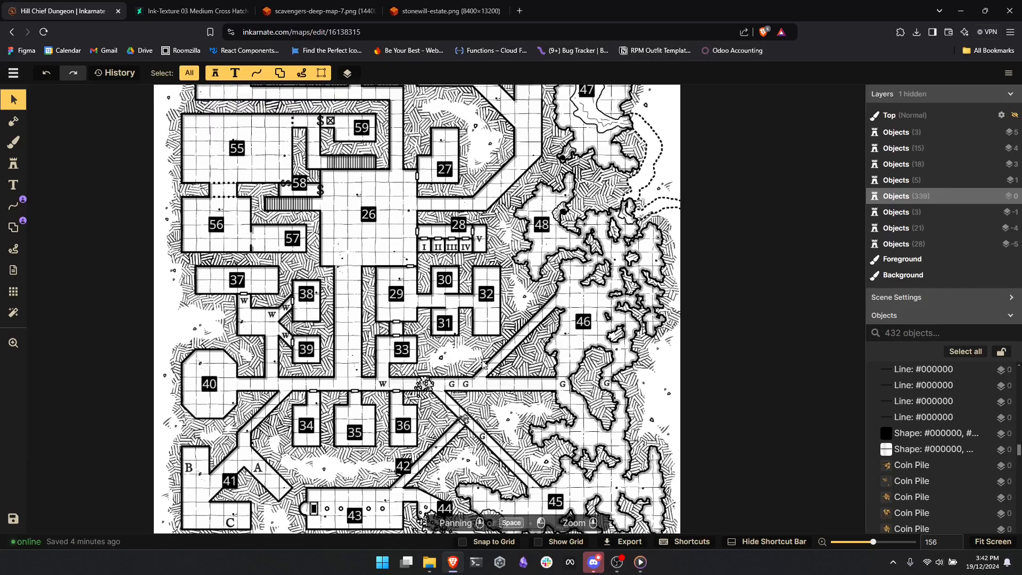
drag(519, 377, 504, 275)
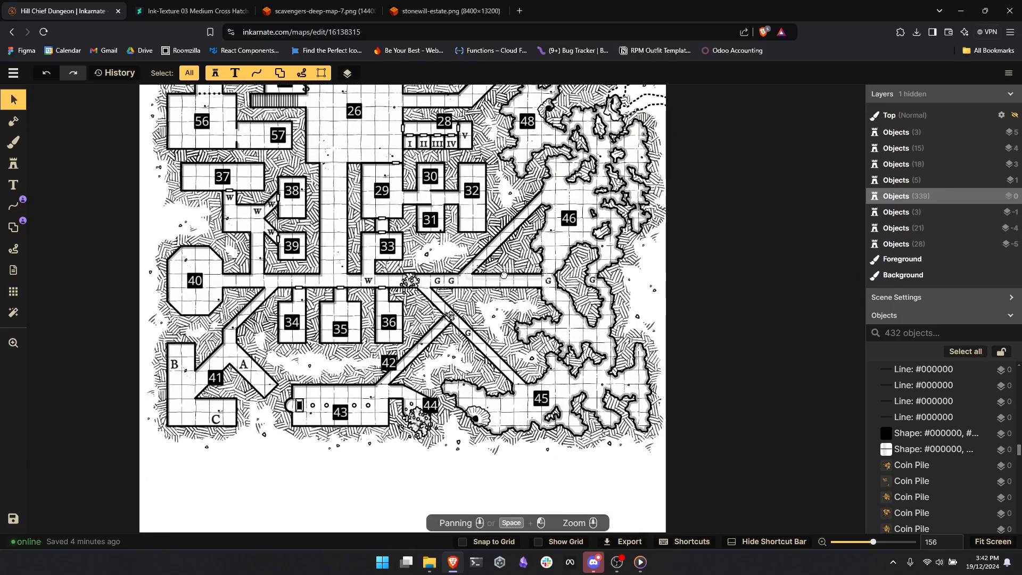
- Choose the square-grid tile texture for the background brush and look through the personal textures in the texture catalog
click(13, 142)
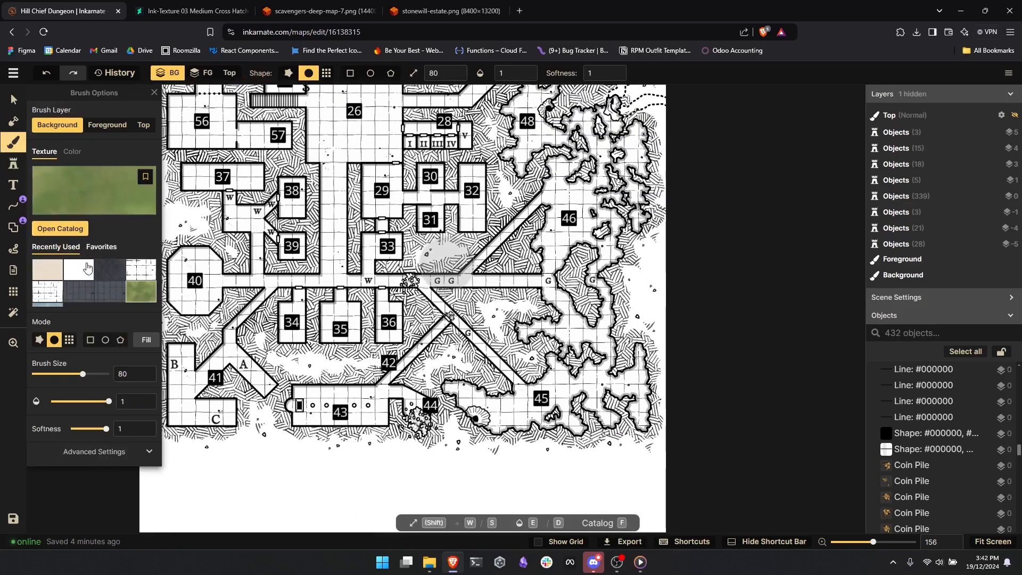
click(137, 274)
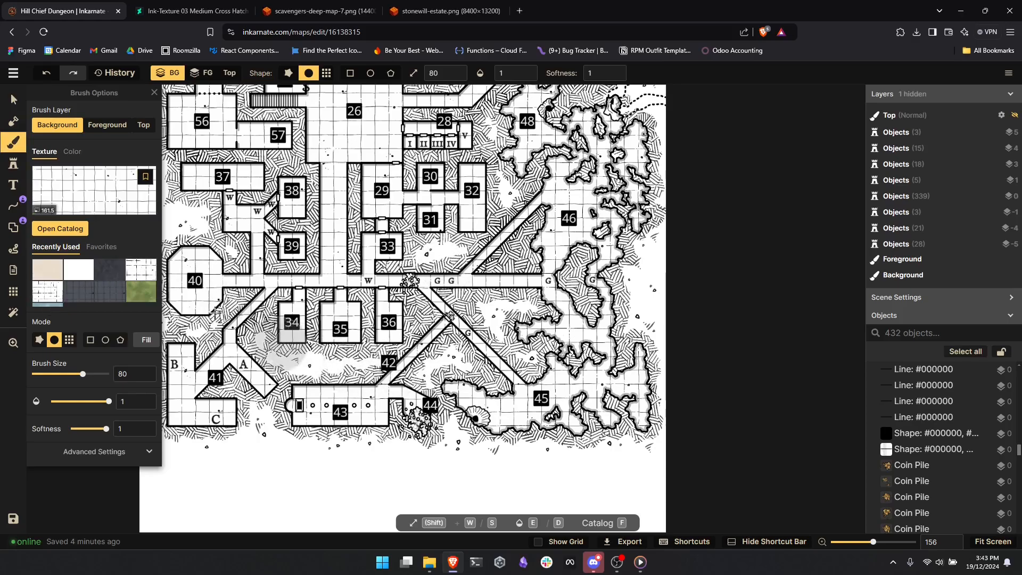
click(82, 198)
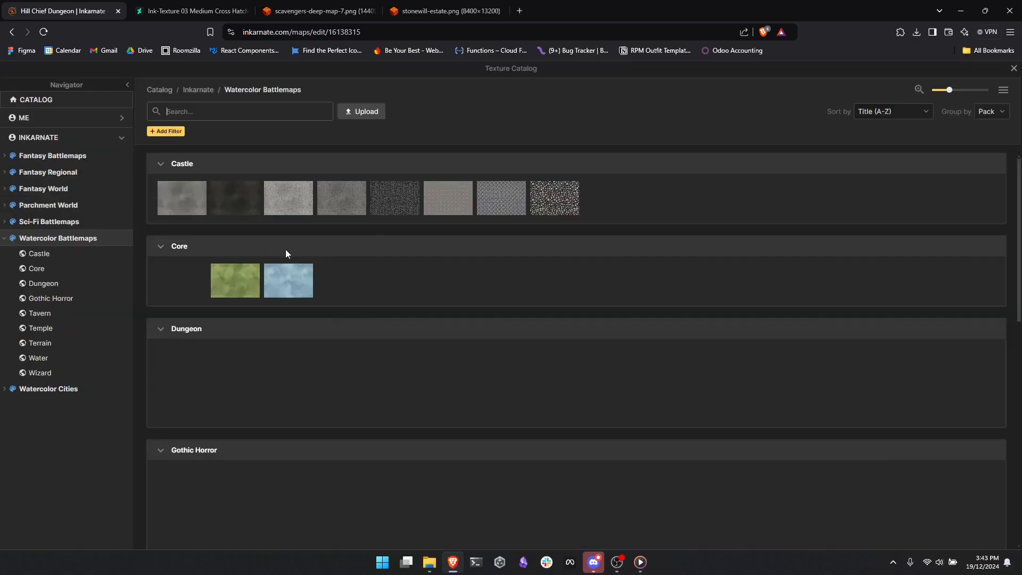
click(54, 117)
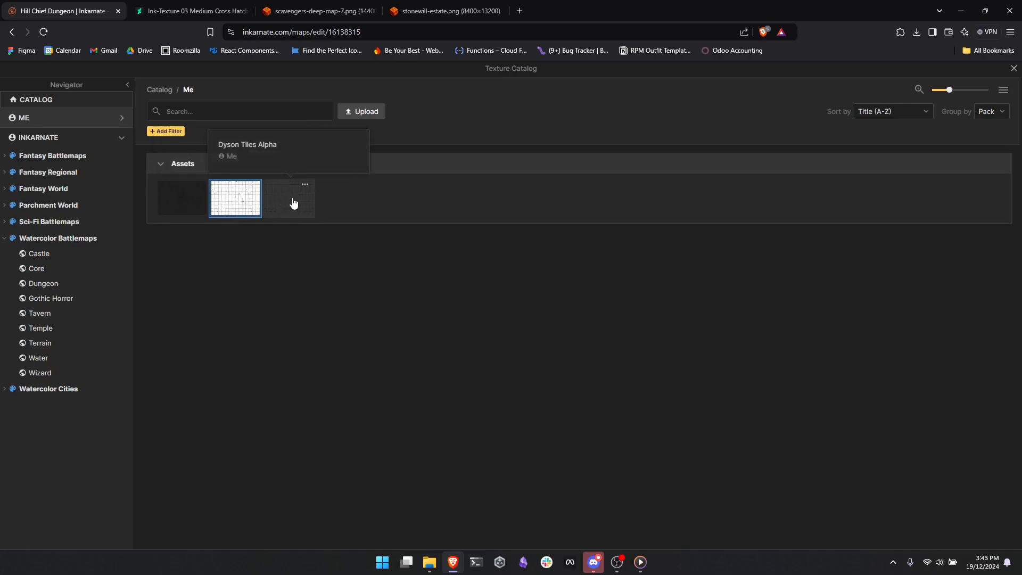
click(1014, 68)
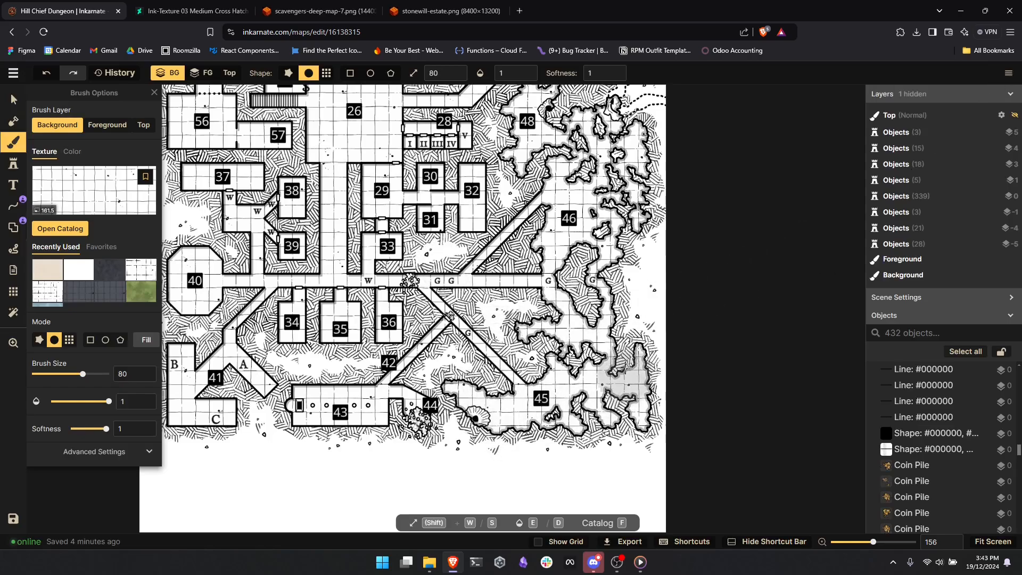
drag(621, 363, 631, 410)
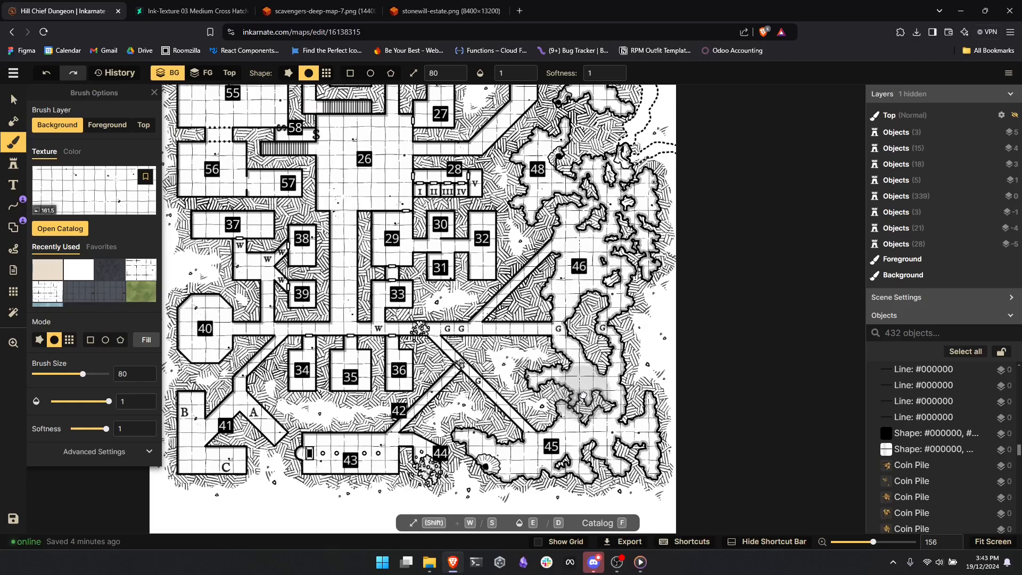
drag(578, 387, 618, 423)
drag(615, 269, 400, 156)
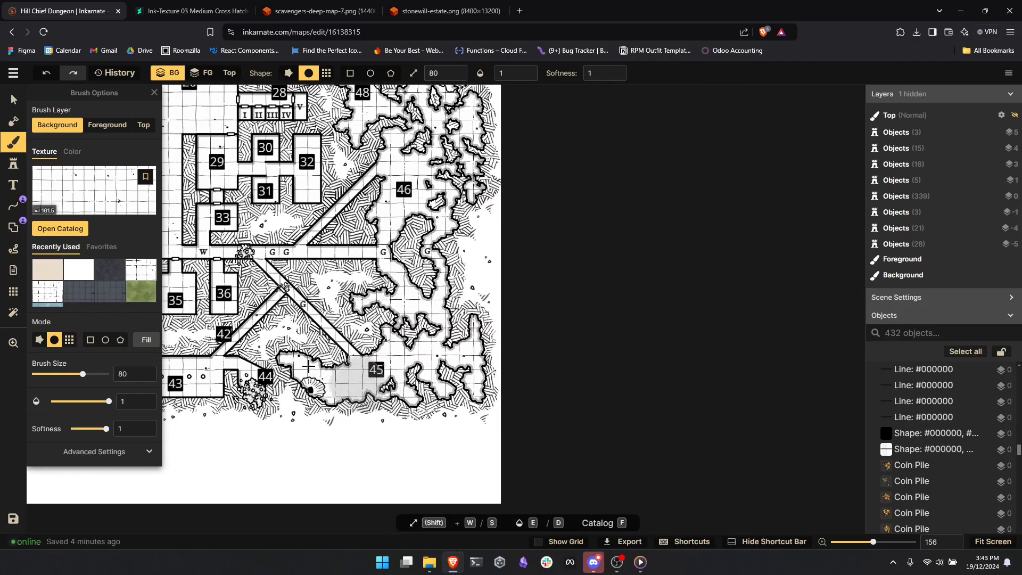
- Open the Mask tool's options and inspect the irregular cave areas around rooms 45 and 46
click(12, 122)
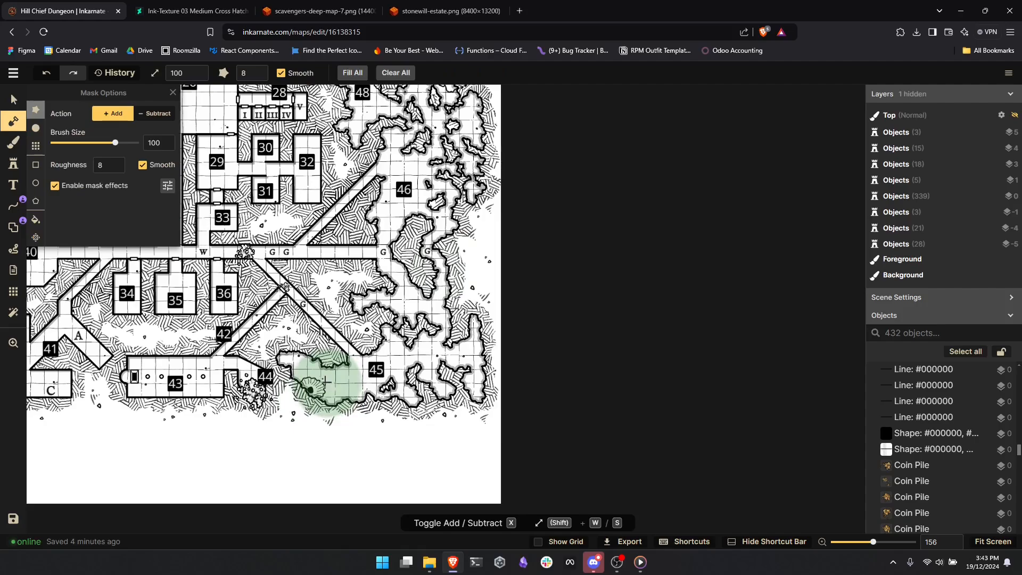
drag(458, 311, 639, 354)
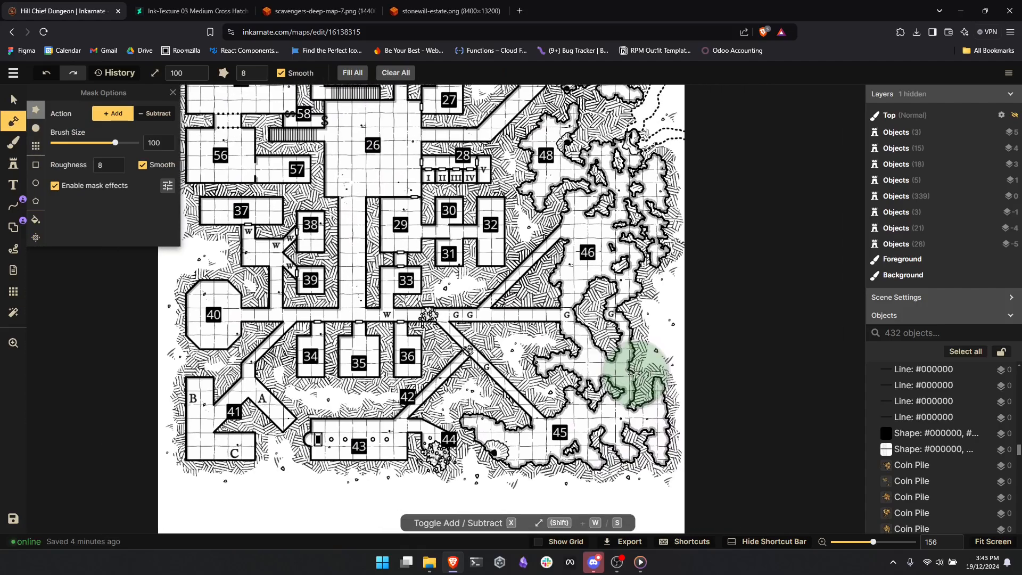
mouse_move(619, 255)
mouse_down()
mouse_move(611, 304)
mouse_move(631, 360)
mouse_up()
drag(575, 302, 526, 232)
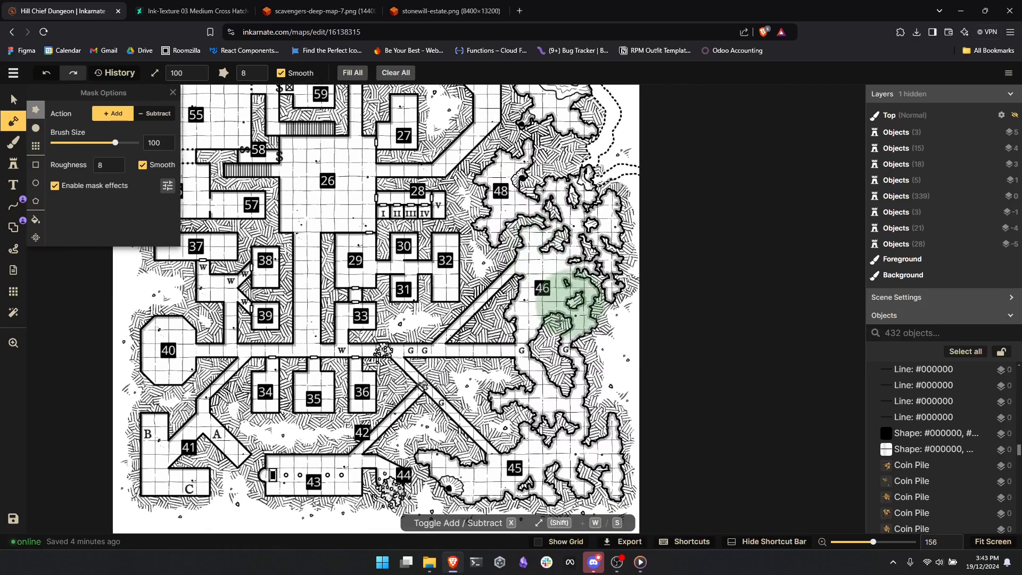
drag(574, 405, 561, 306)
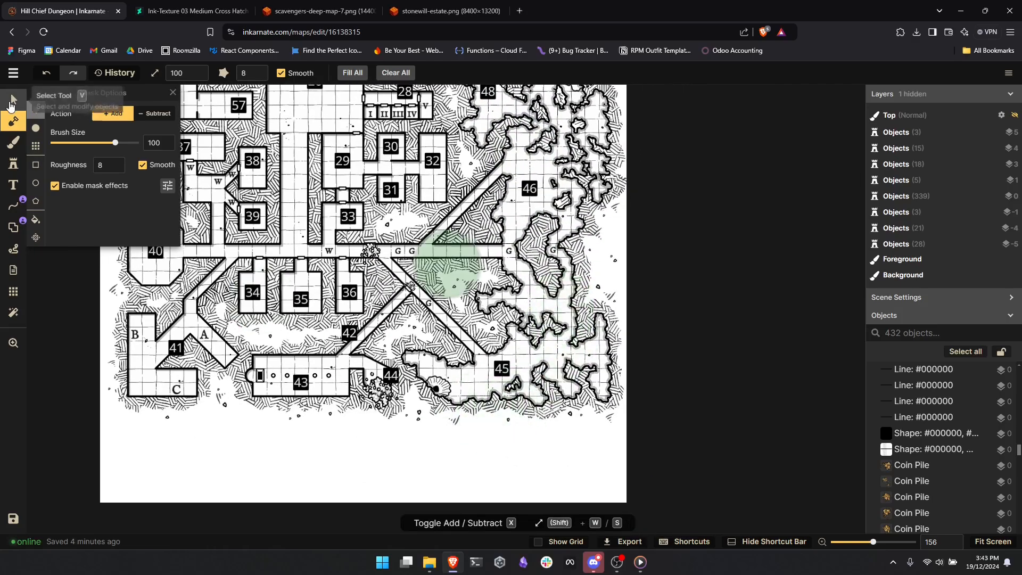
- Try moving the octagonal shape of room 40 slightly down, undo the move and deselect the shape
click(12, 100)
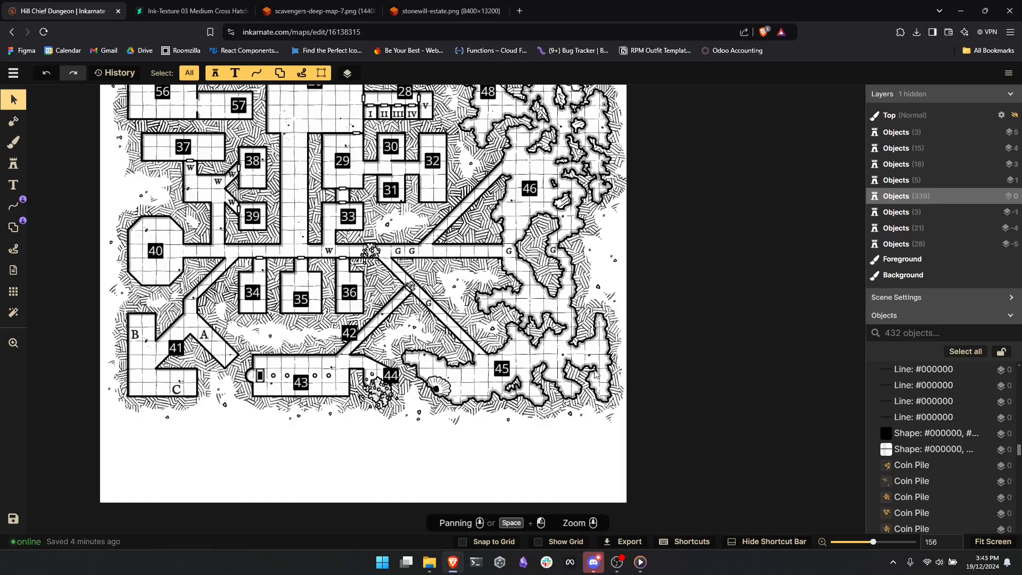
drag(505, 375, 569, 398)
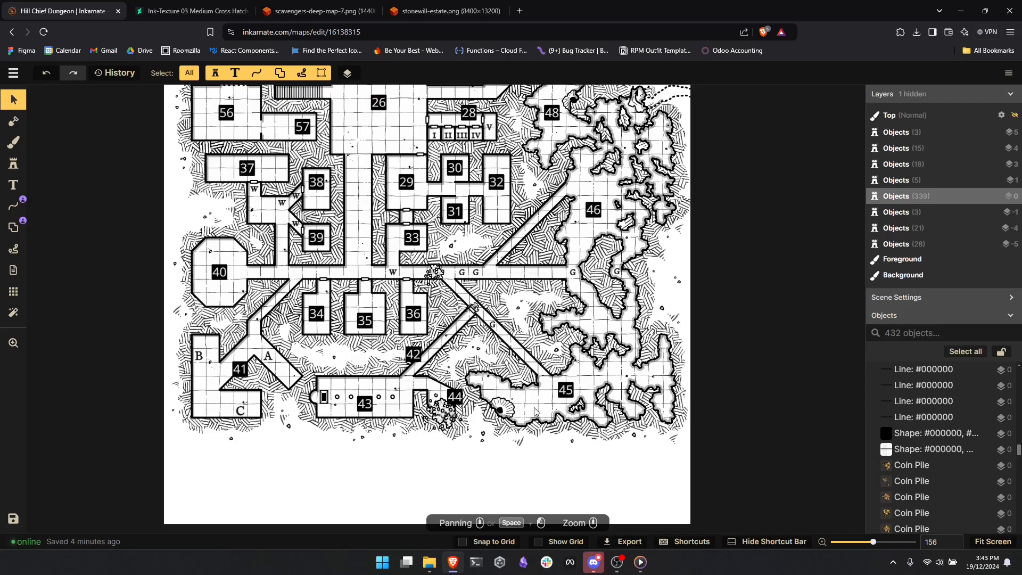
drag(547, 400, 611, 416)
drag(562, 313, 624, 353)
click(327, 343)
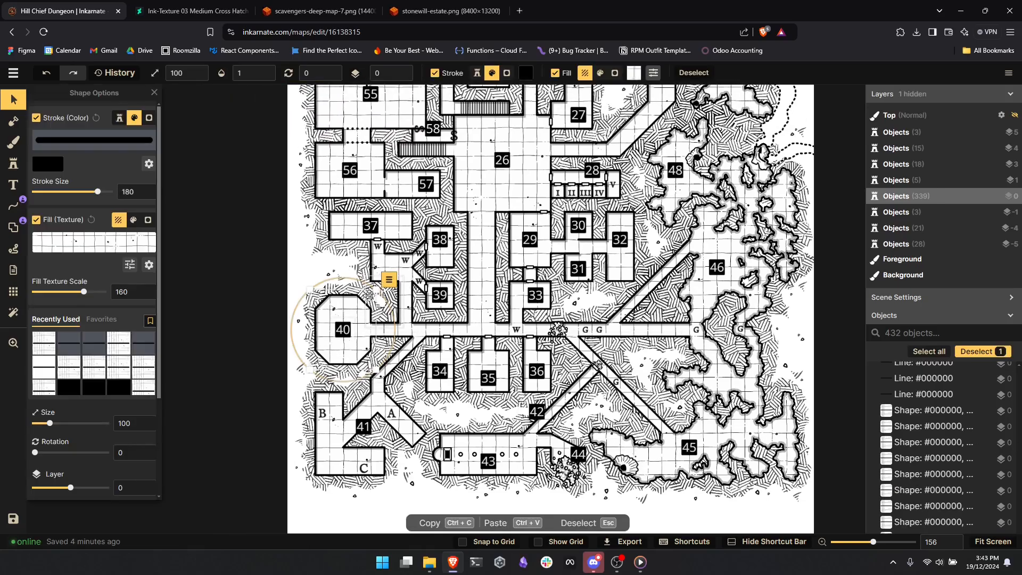
scroll(373, 351, up, 3)
drag(443, 374, 472, 385)
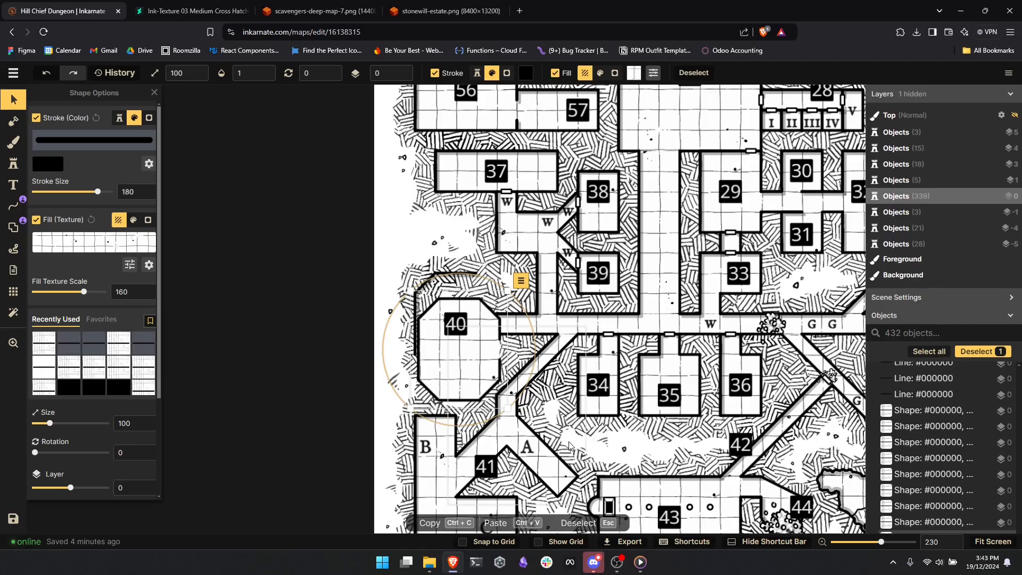
key(ctrl+z)
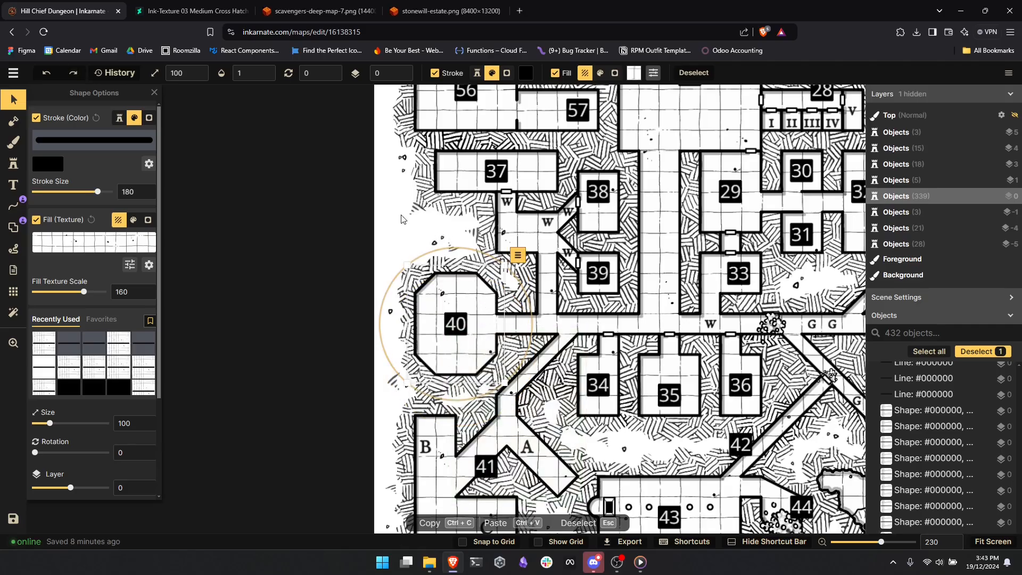
click(384, 222)
- Examine the rooms and corridors across the map, and inspect the stroke and fill settings of the floor shape at room 55
drag(383, 222, 248, 355)
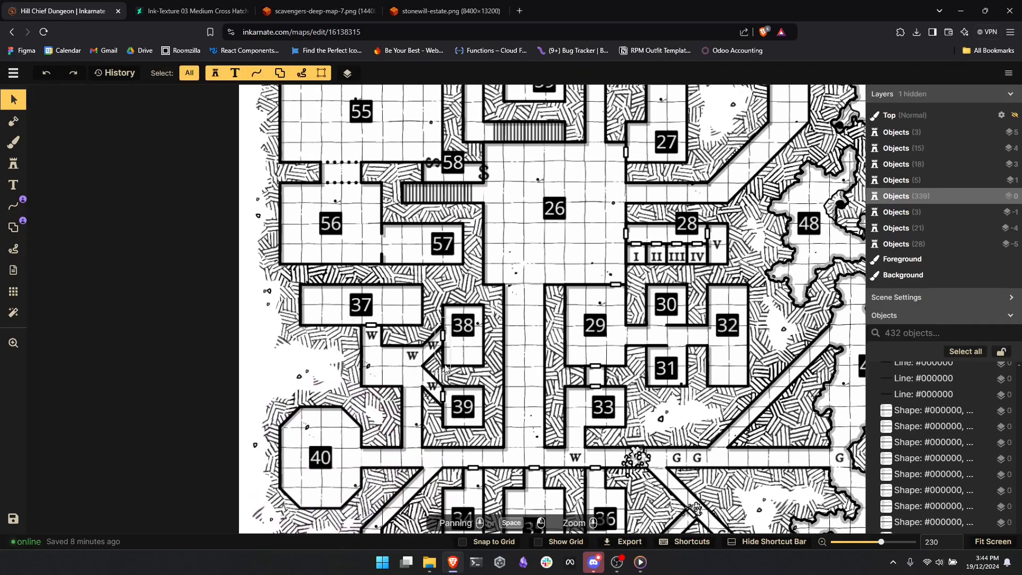
scroll(473, 374, down, 2)
drag(504, 303, 537, 347)
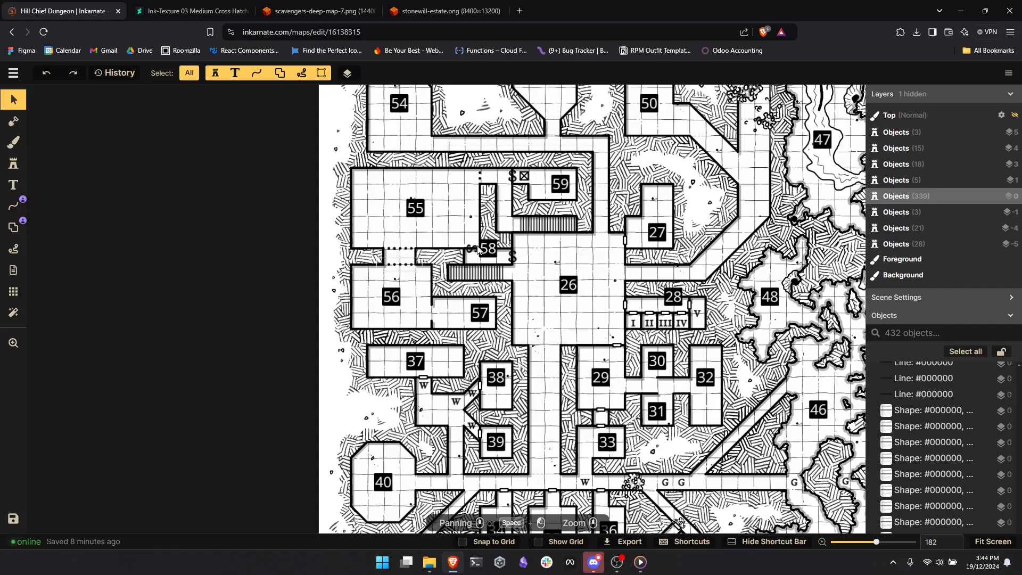
drag(365, 401, 319, 346)
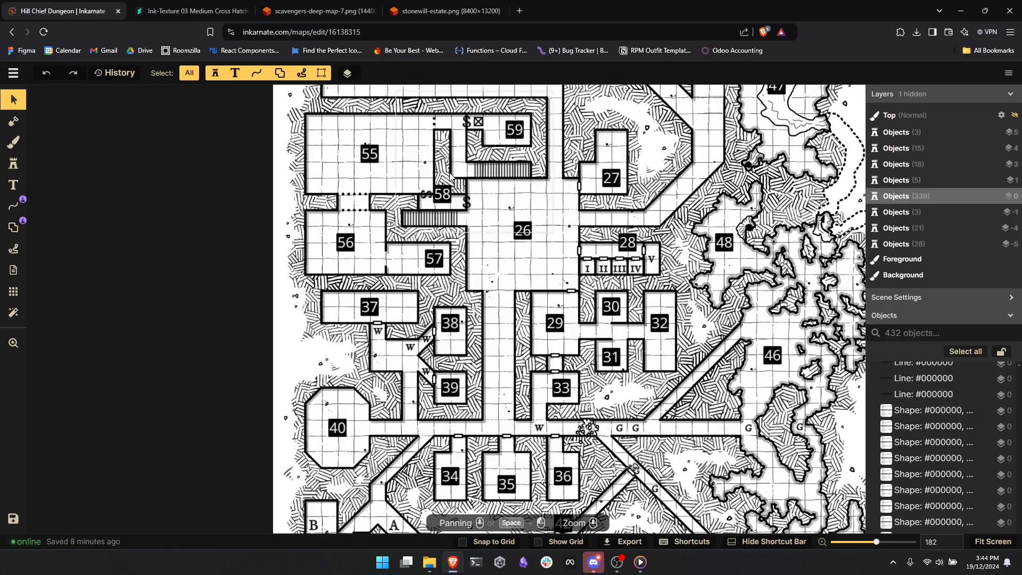
scroll(402, 388, down, 3)
scroll(398, 373, down, 3)
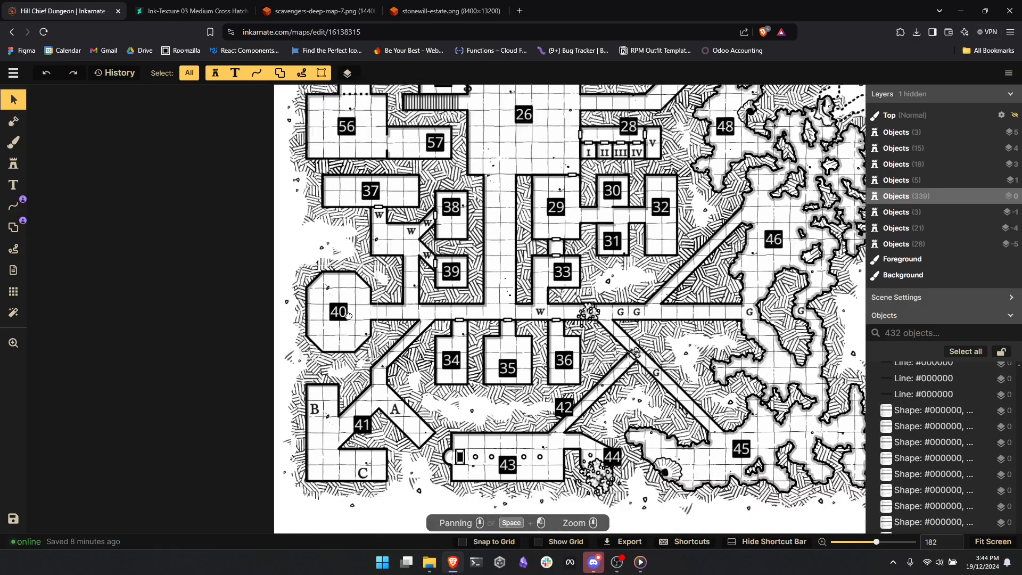
scroll(415, 266, up, 8)
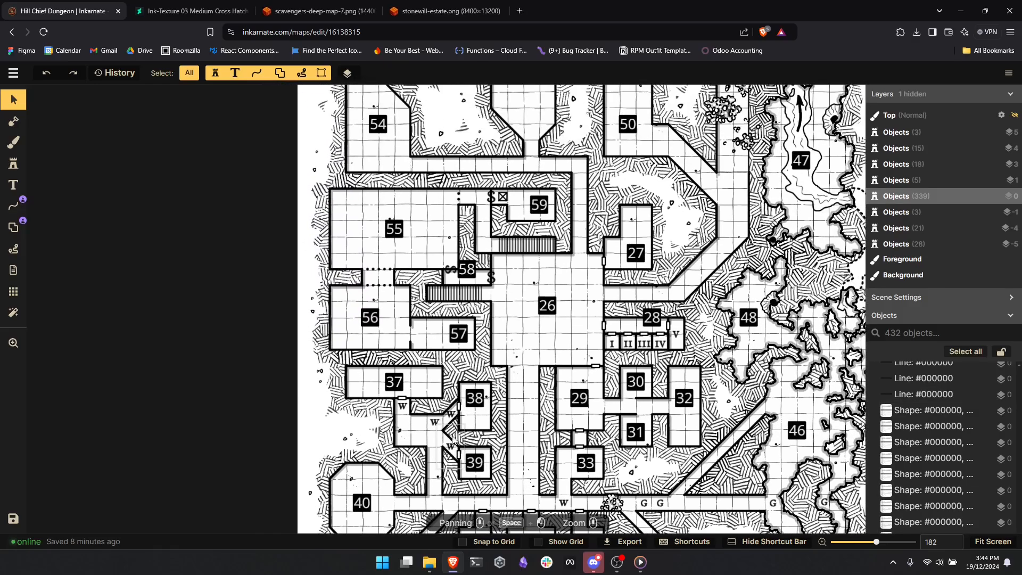
click(395, 252)
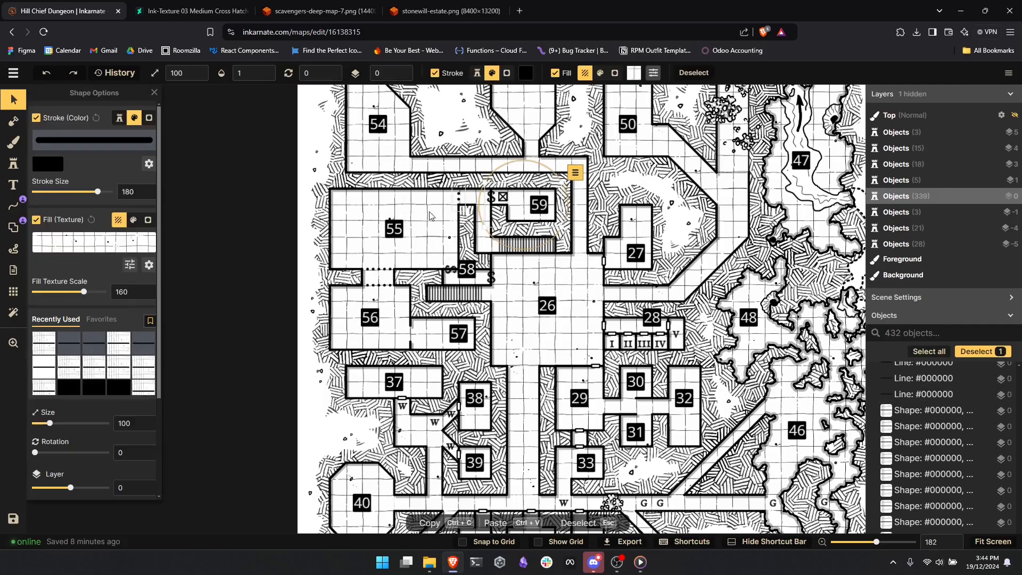
click(297, 339)
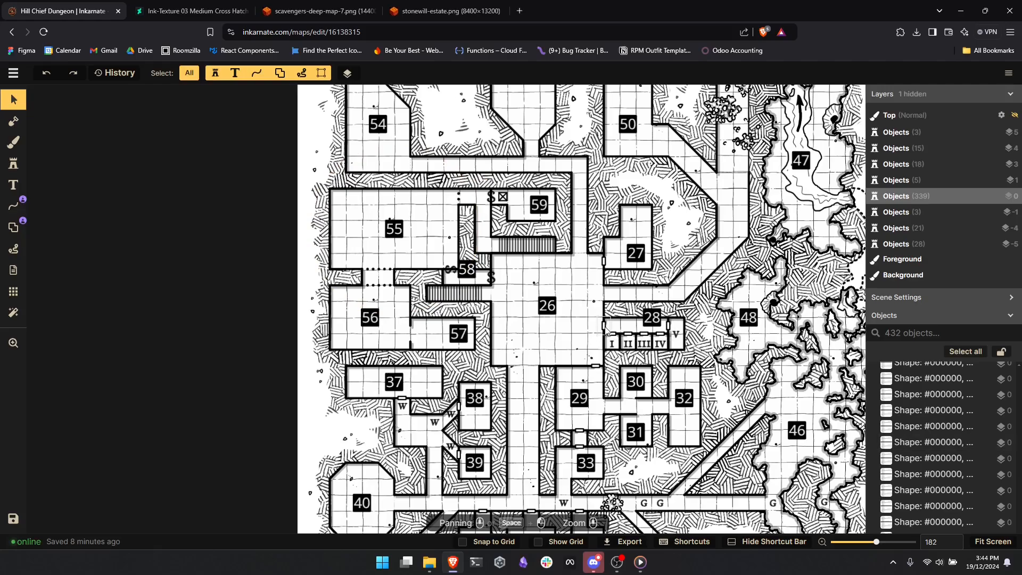
scroll(591, 354, down, 2)
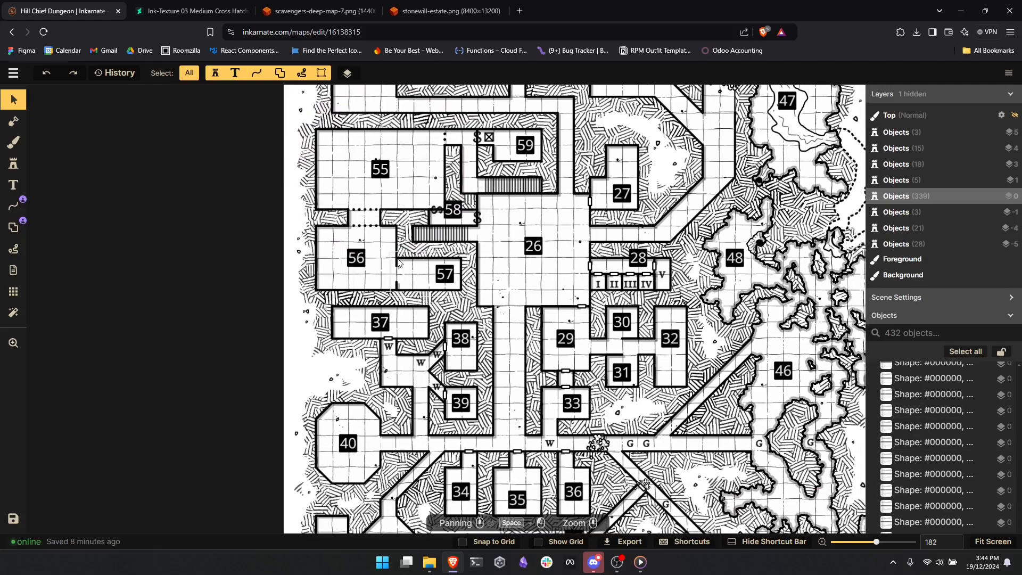
drag(584, 371, 300, 113)
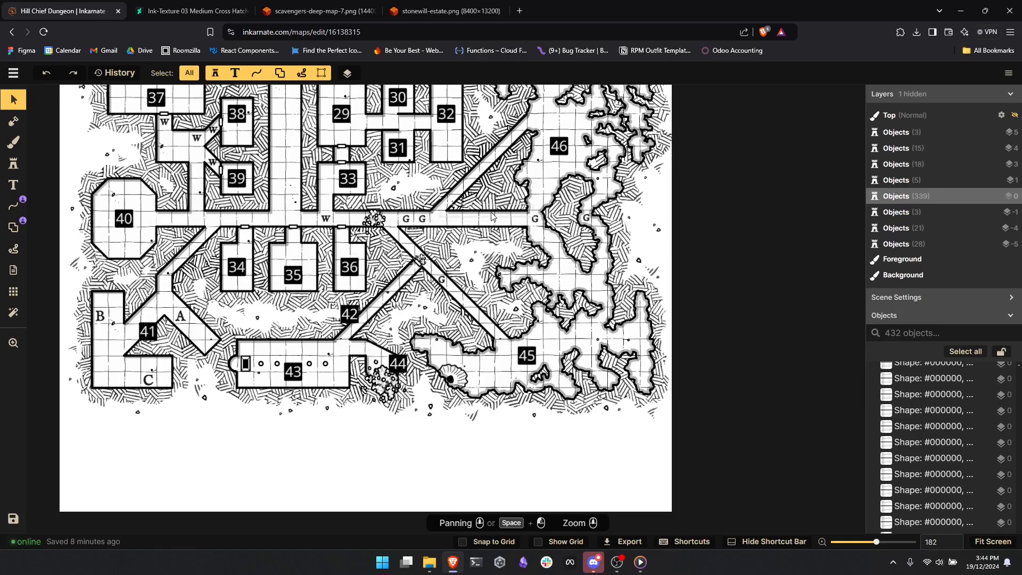
scroll(495, 218, up, 3)
scroll(497, 257, up, 3)
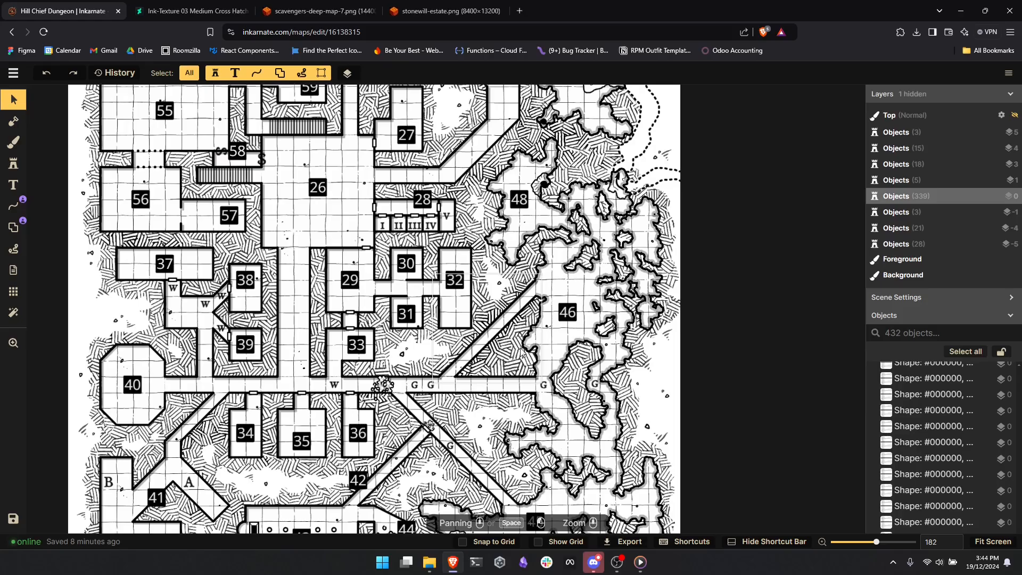
scroll(461, 333, up, 3)
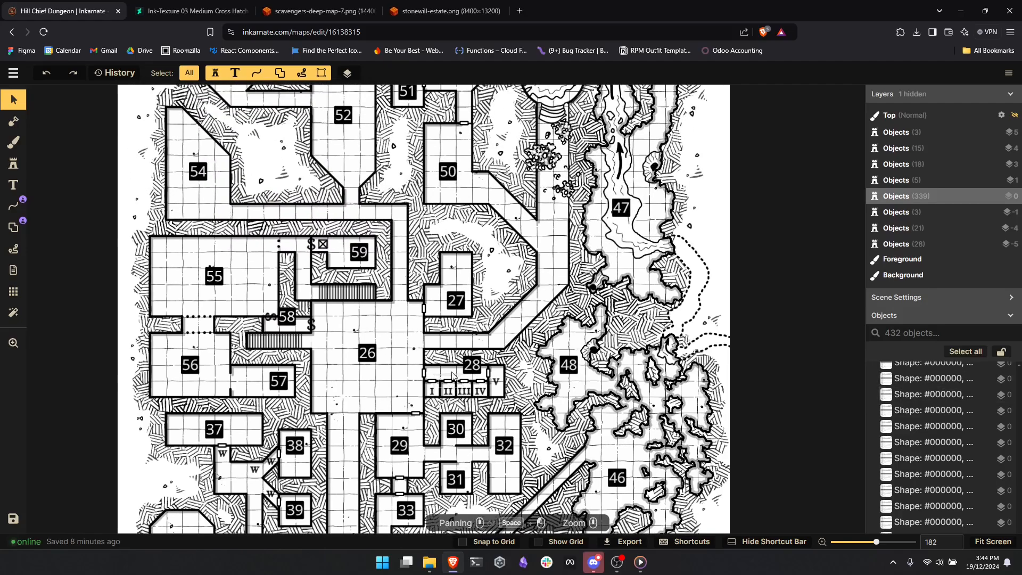
- Survey the hatched dungeon map's overall layout, from rooms 52 and 53 down to rooms 41 and 45
scroll(521, 300, down, 5)
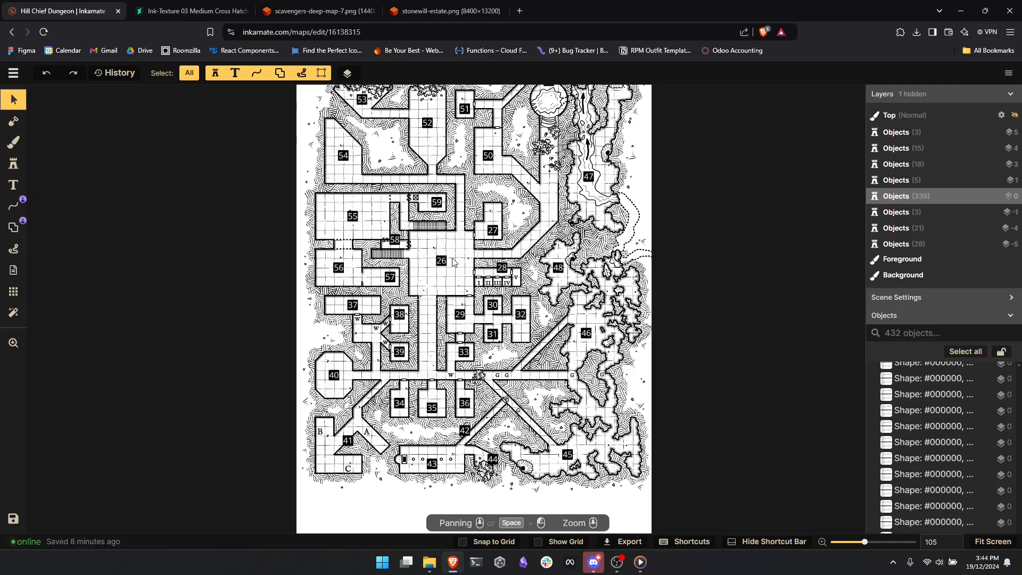
scroll(454, 261, up, 4)
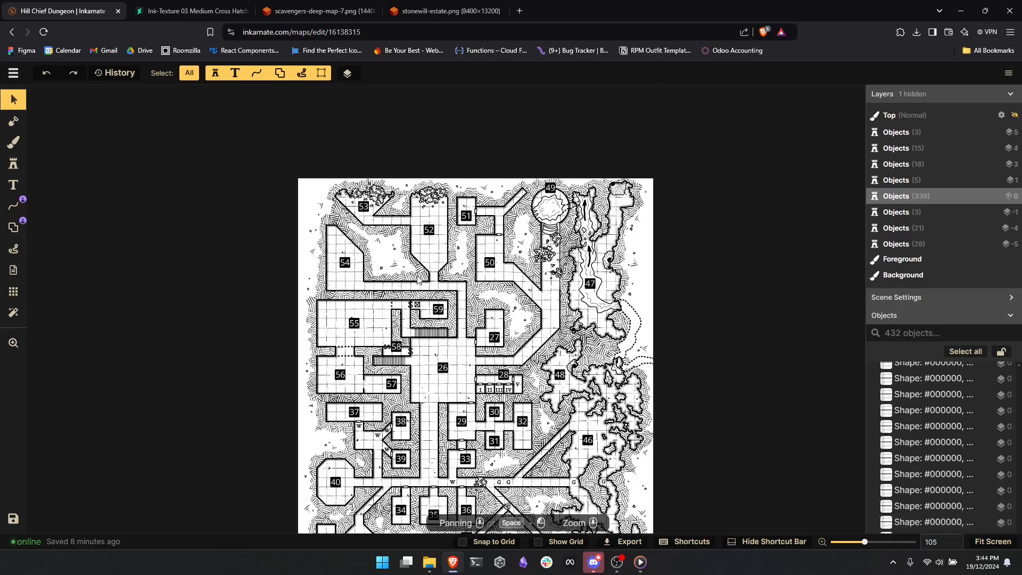
scroll(438, 275, down, 3)
scroll(437, 275, down, 2)
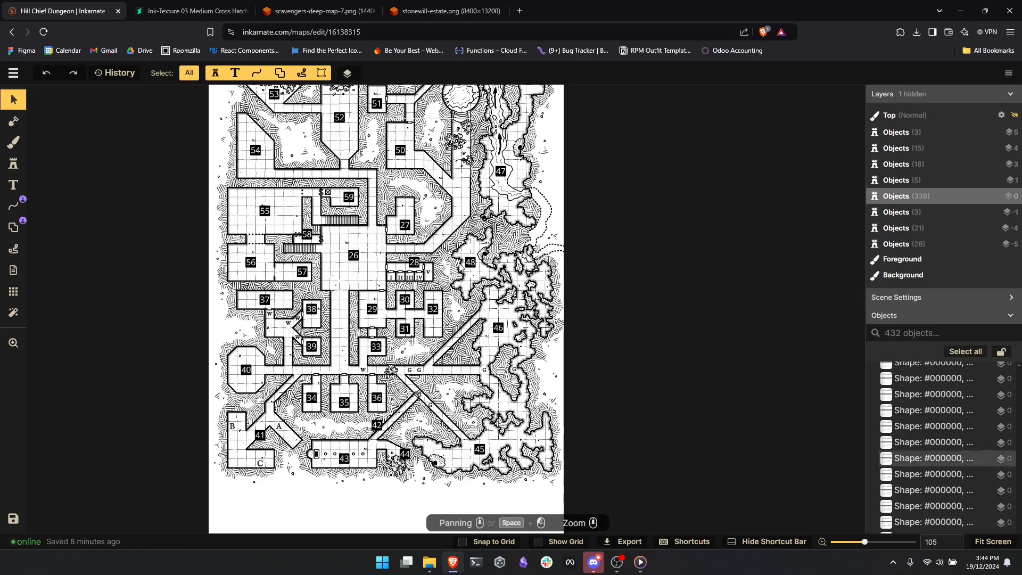
drag(511, 331, 553, 392)
scroll(470, 288, up, 3)
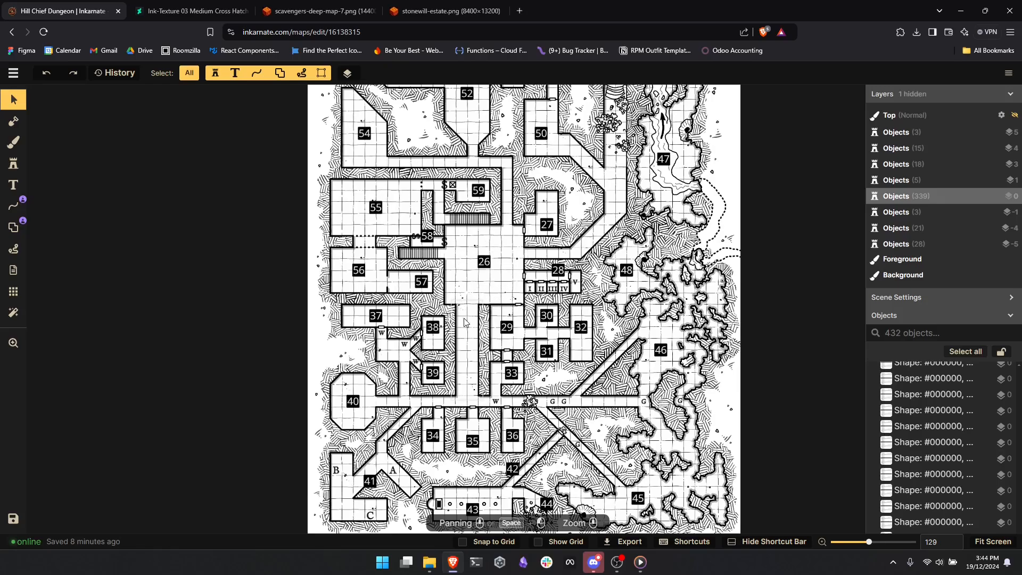
drag(479, 403, 375, 288)
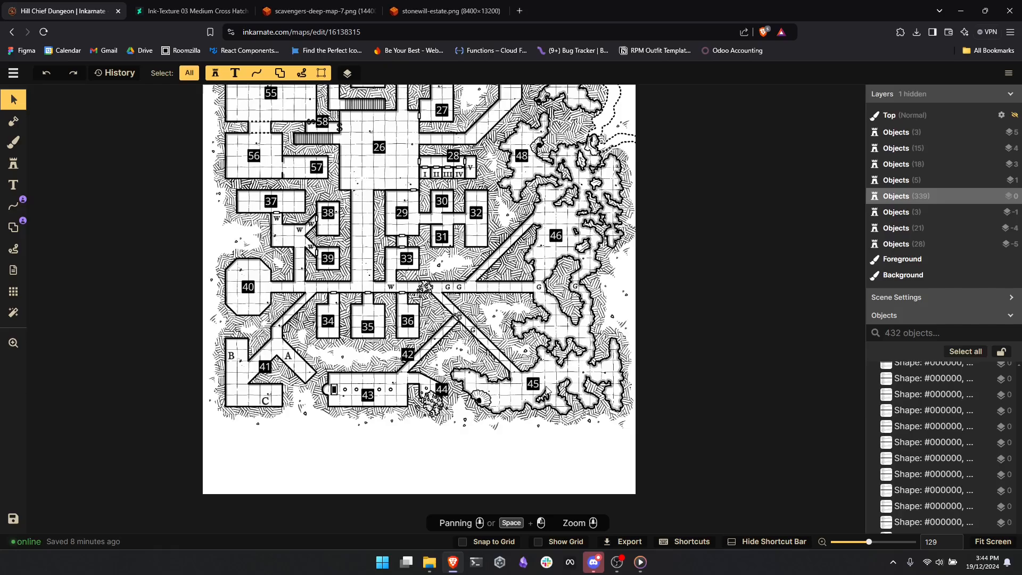
drag(525, 321, 595, 376)
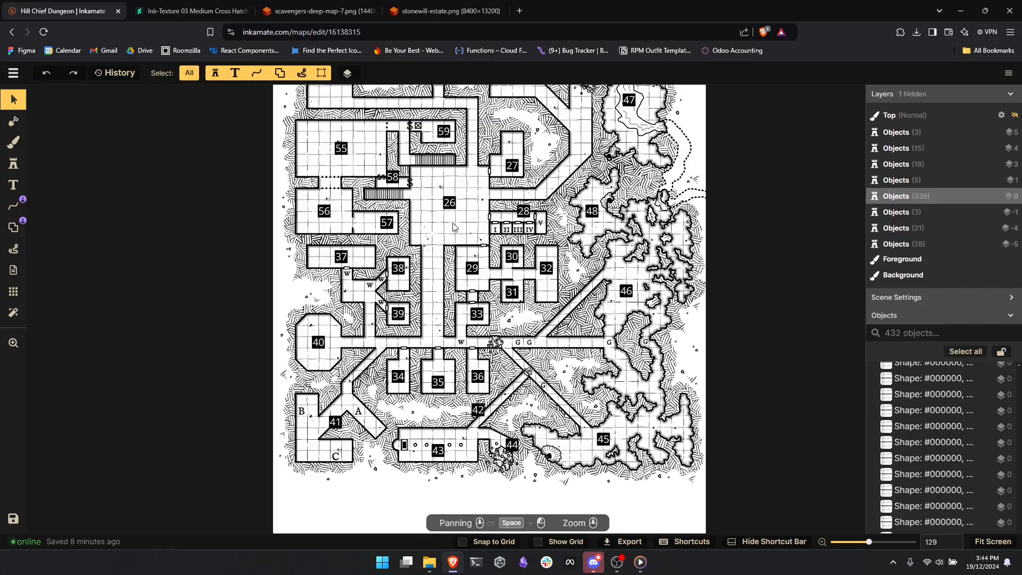
drag(260, 275, 253, 340)
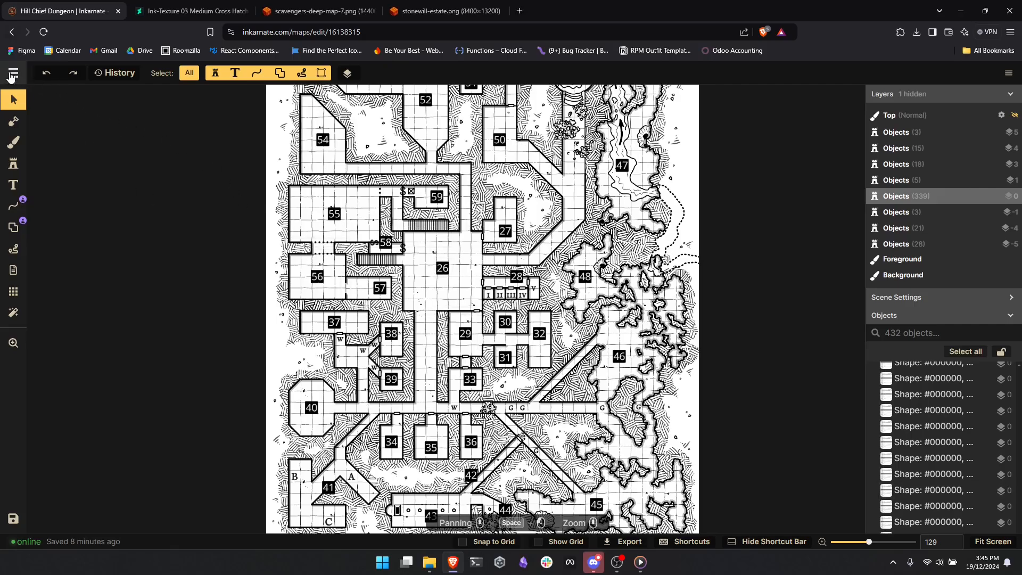
- Leave the dungeon map for the maps overview and start creating a new map
click(13, 80)
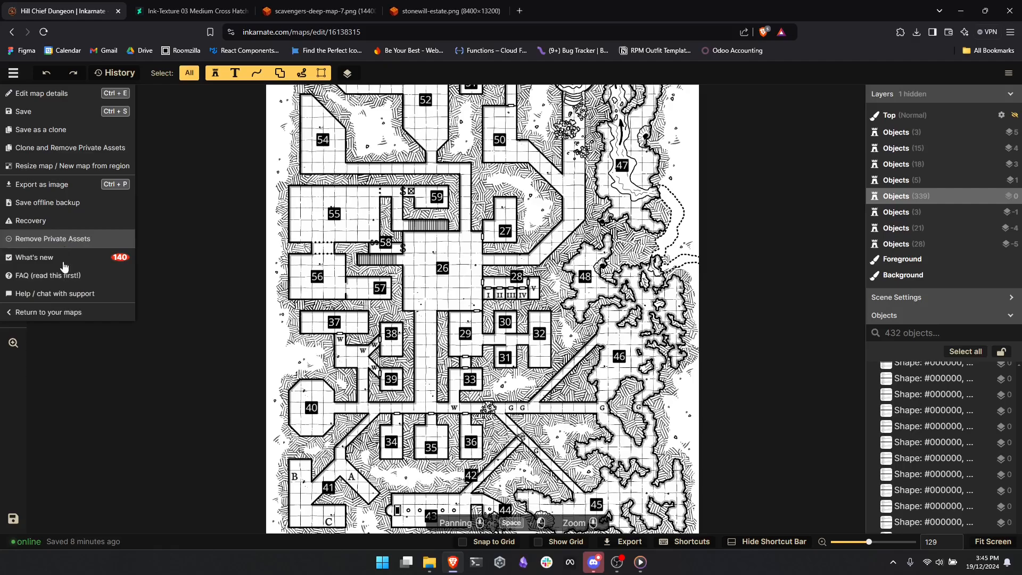
click(63, 313)
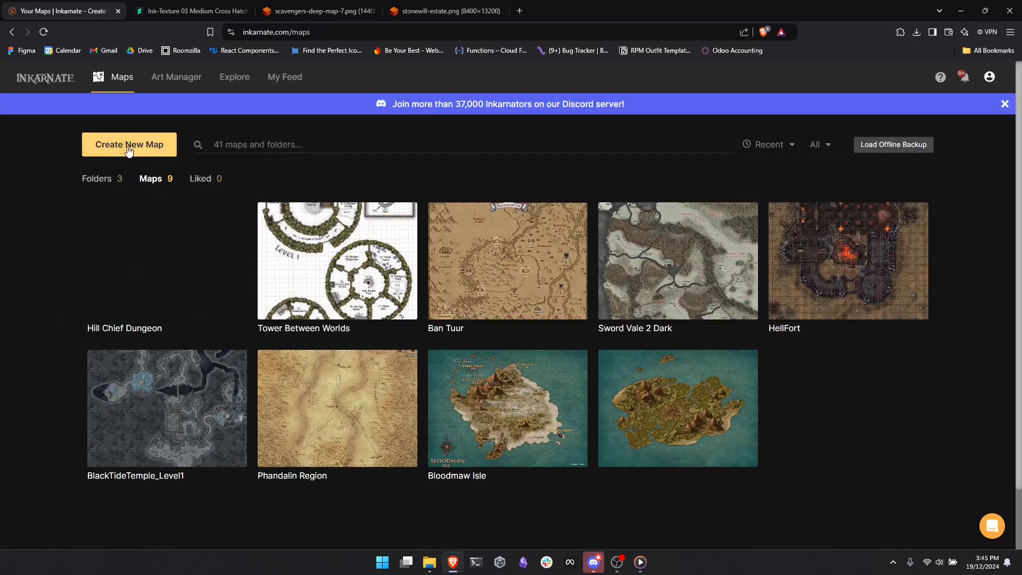
click(125, 144)
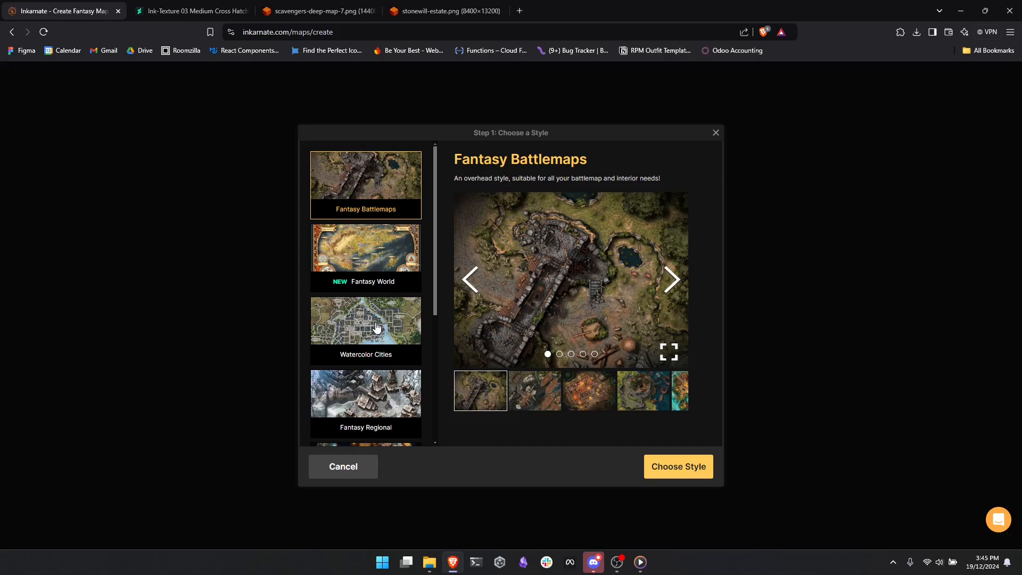
- Choose the Watercolor Battlemaps style and create the map with the Square aspect ratio of 40 × 40 tiles
scroll(376, 328, down, 4)
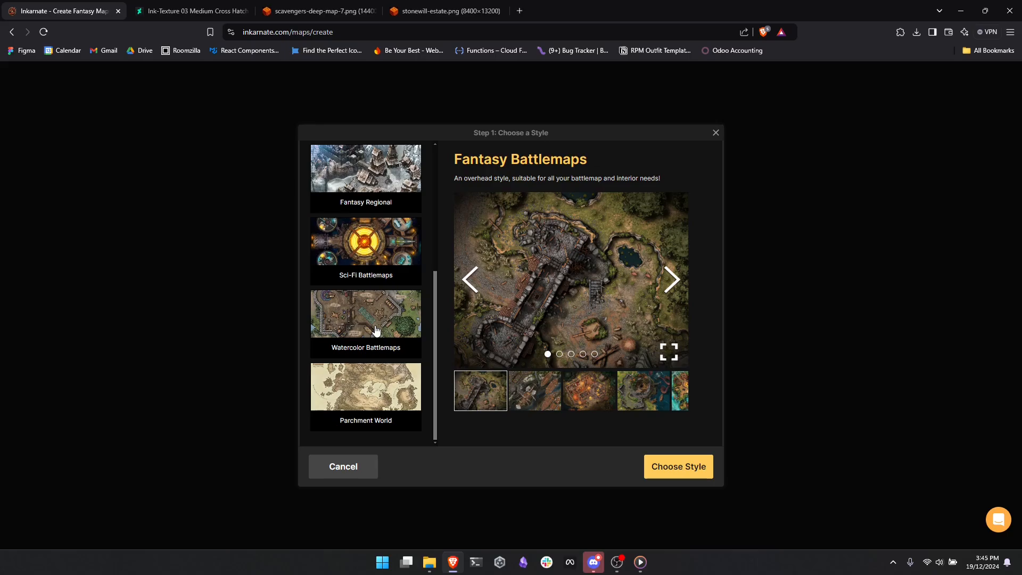
click(362, 326)
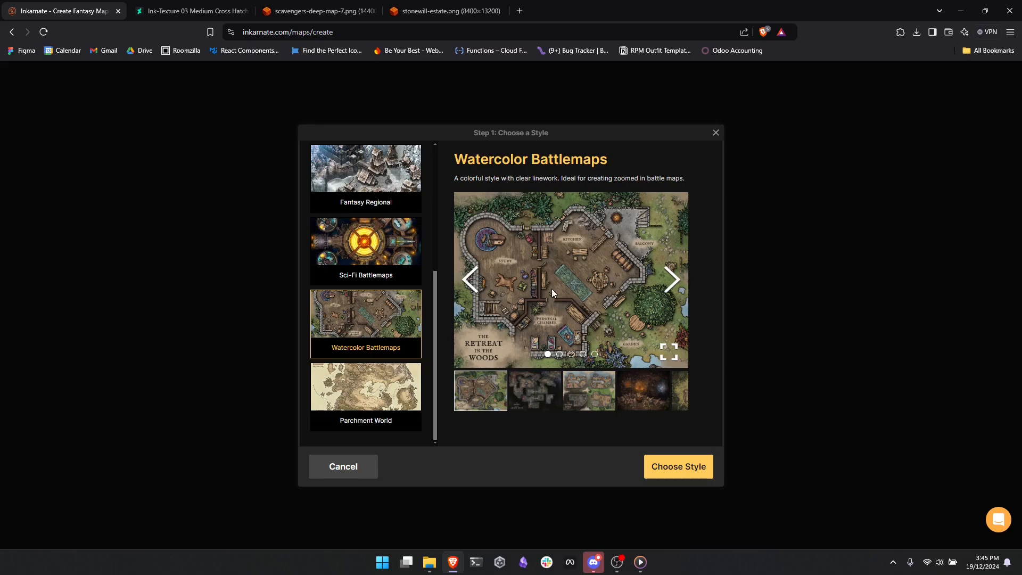
click(379, 403)
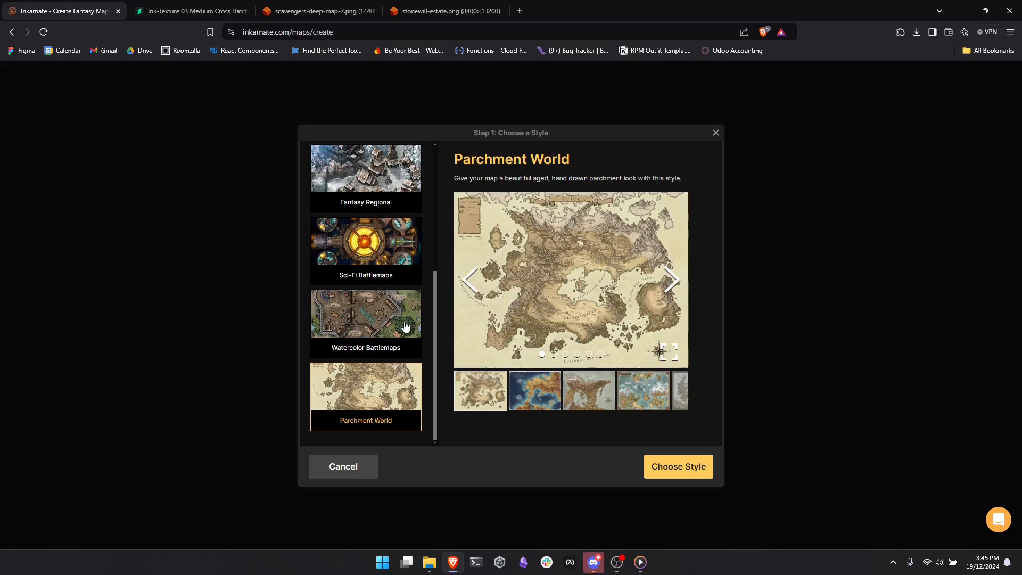
click(373, 320)
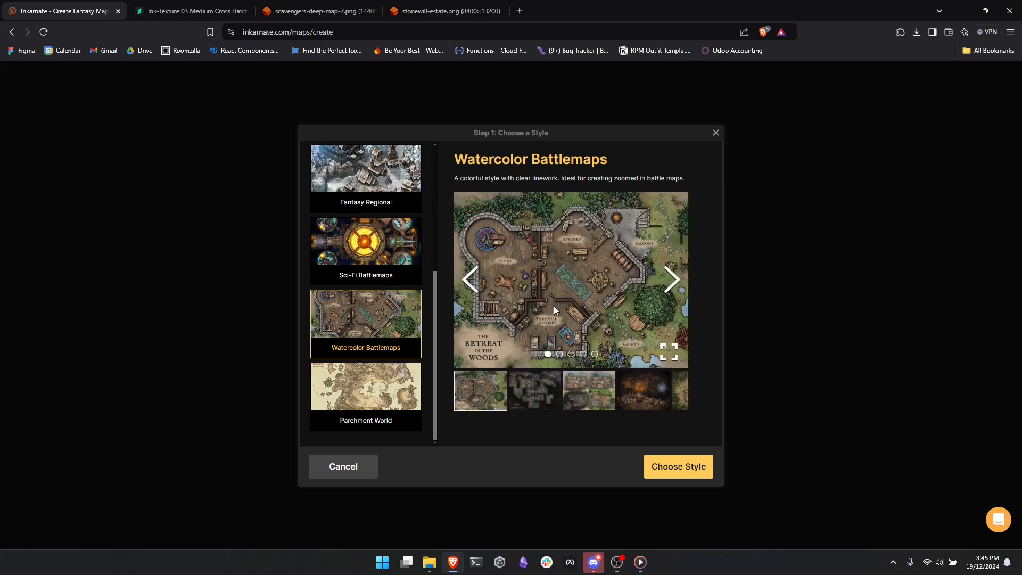
click(690, 471)
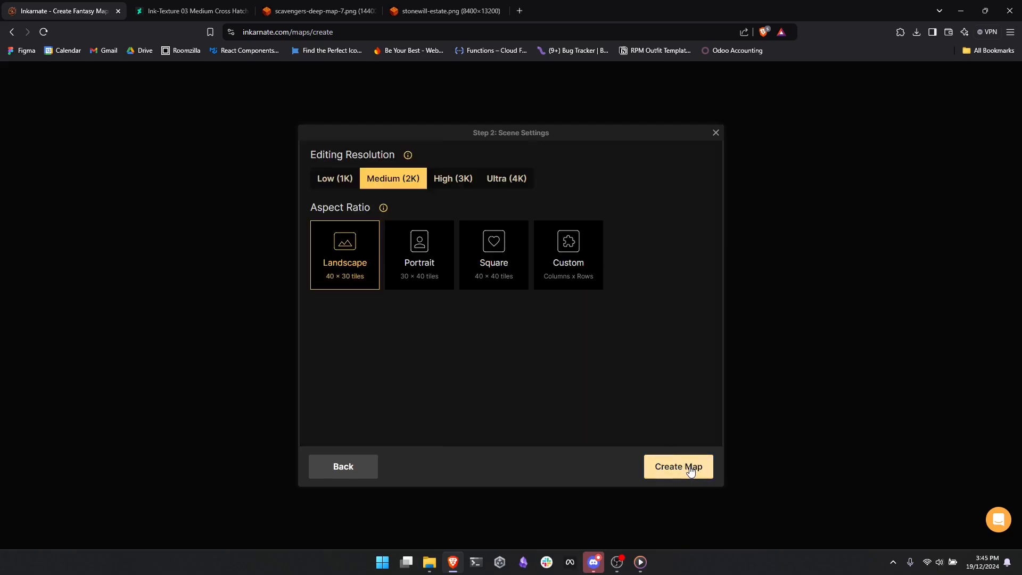
click(508, 255)
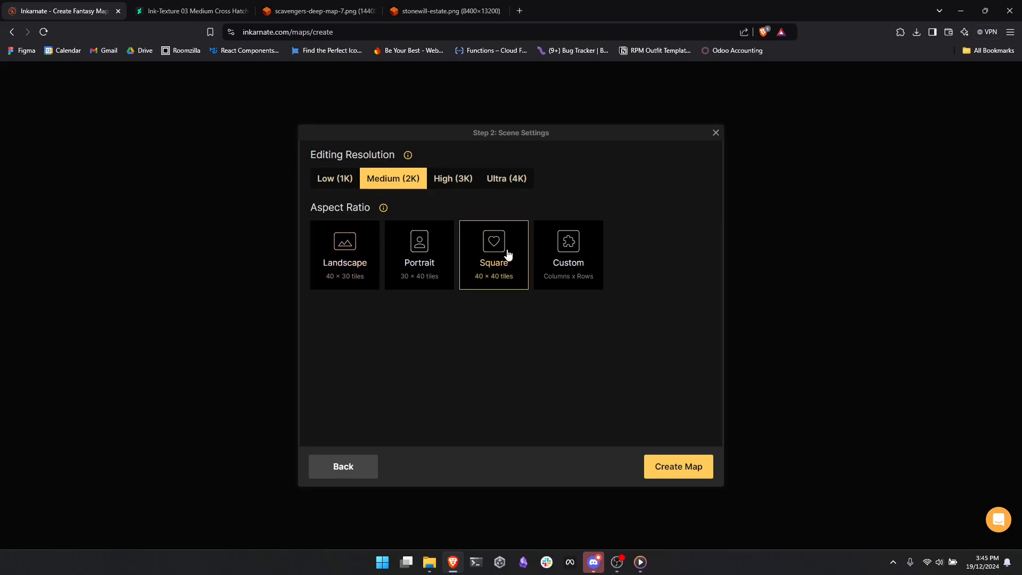
click(659, 470)
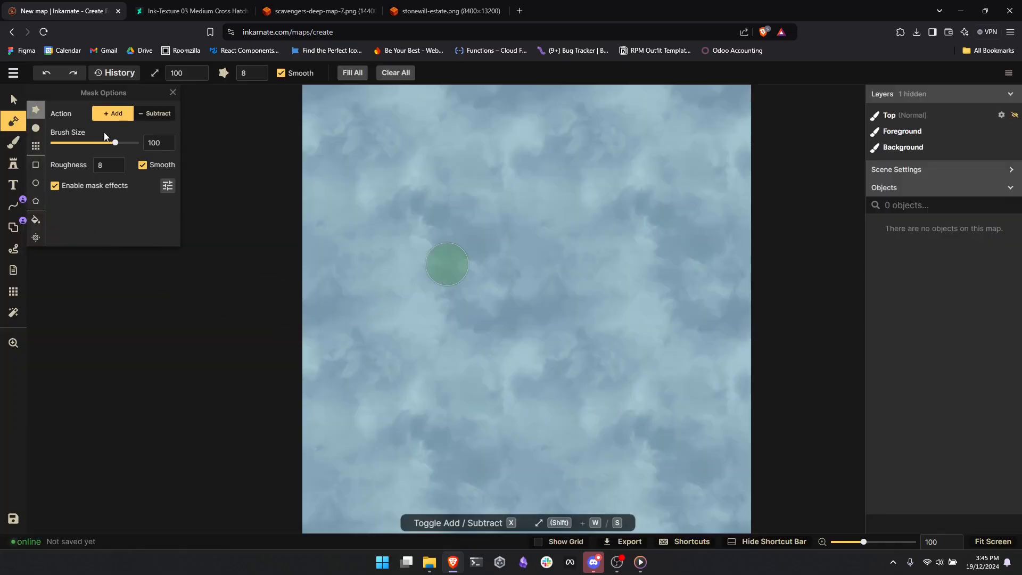
- Pick the Parchment 4 texture from Parchment World for the background brush and fill the whole background with it
click(13, 142)
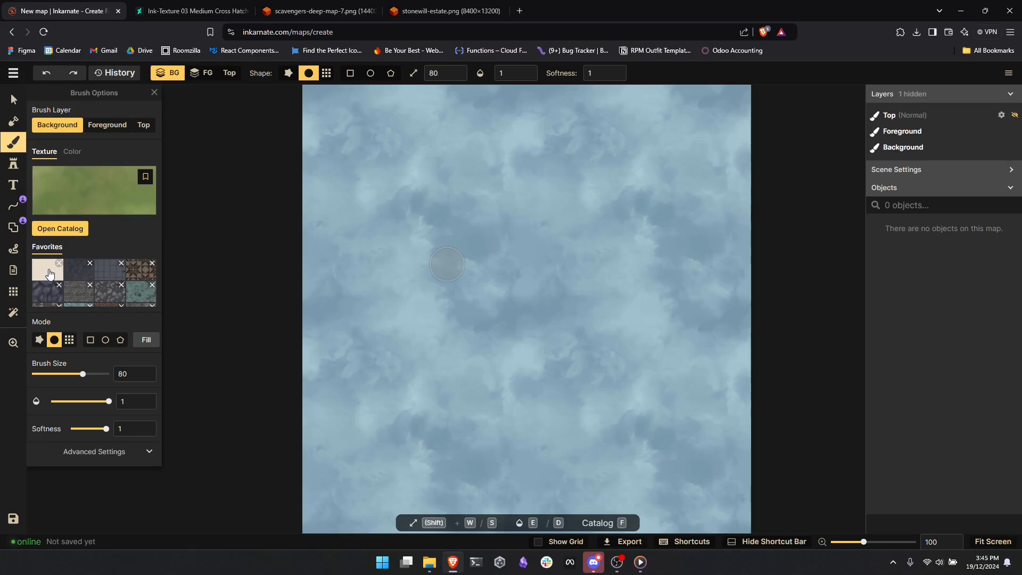
click(60, 229)
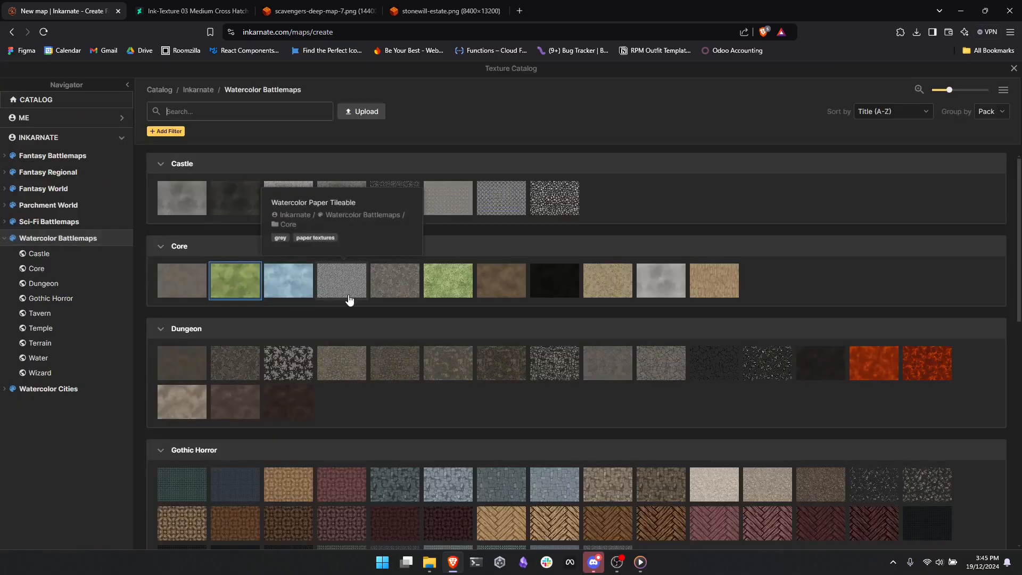
scroll(692, 376, down, 1)
scroll(560, 361, up, 1)
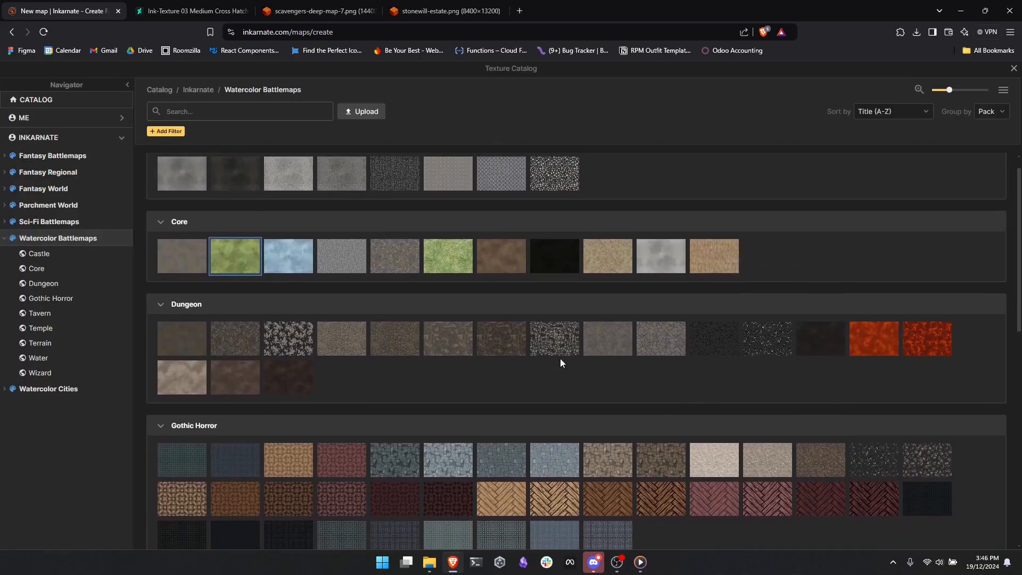
scroll(560, 361, up, 1)
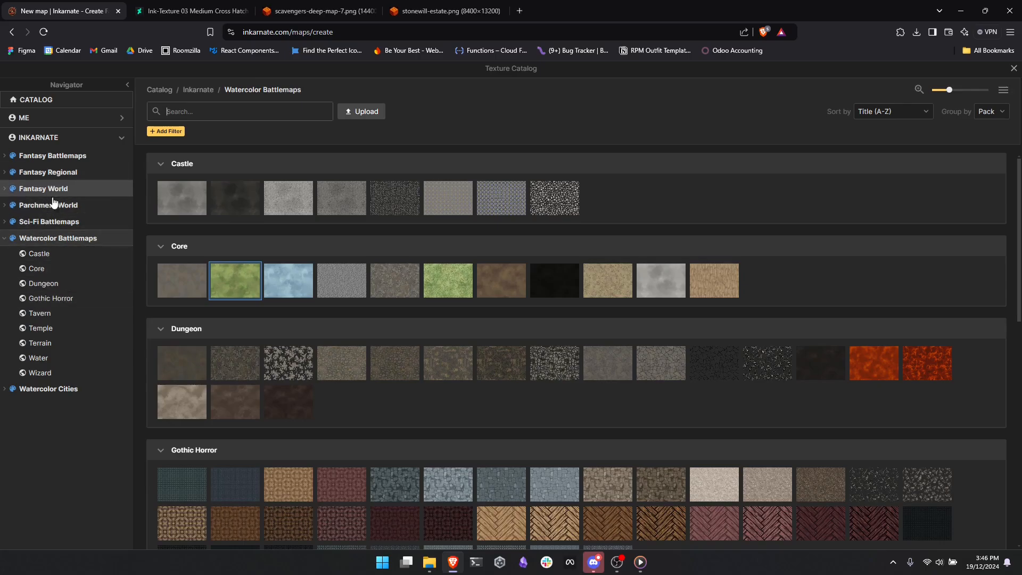
click(90, 207)
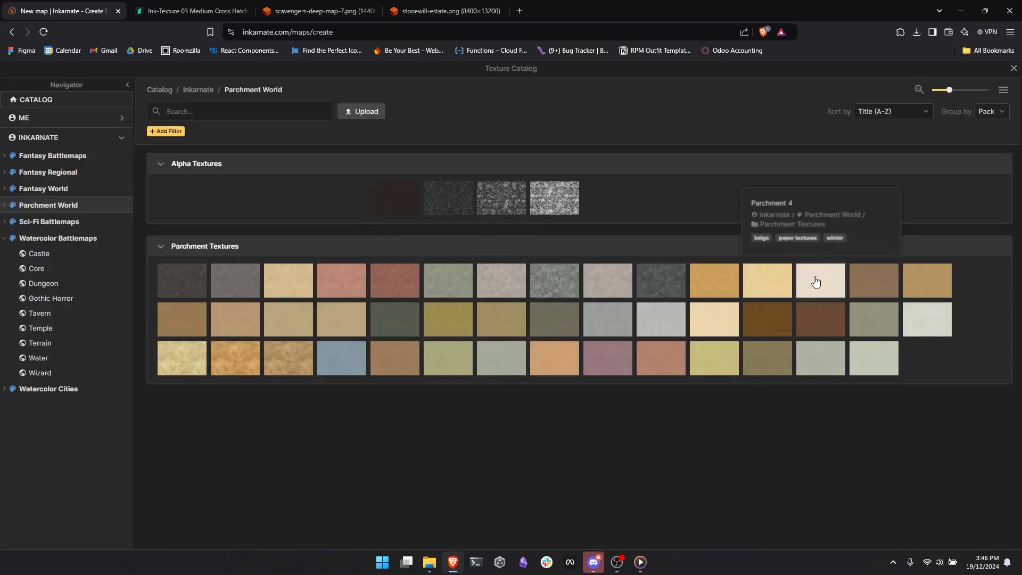
click(813, 282)
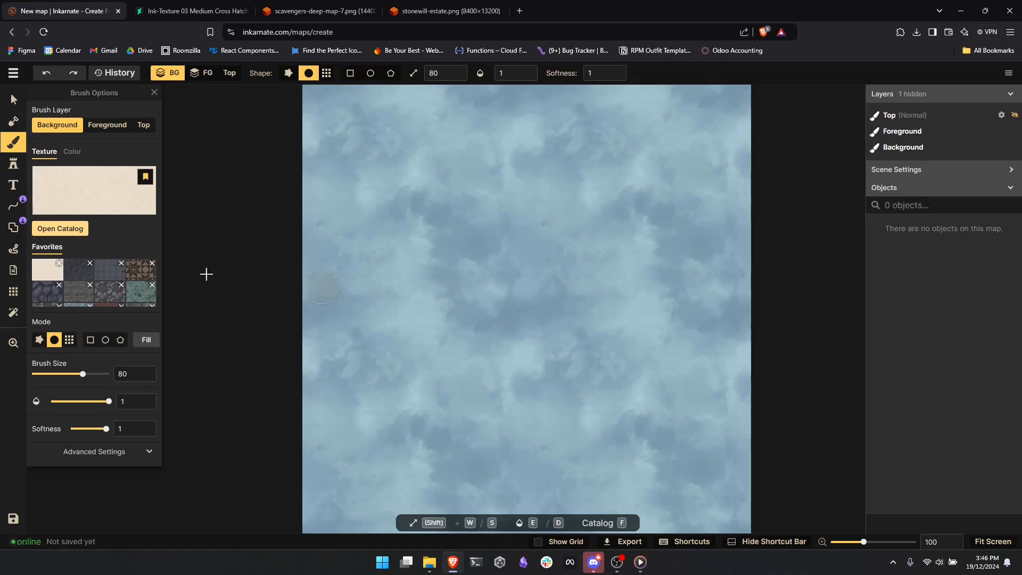
click(146, 340)
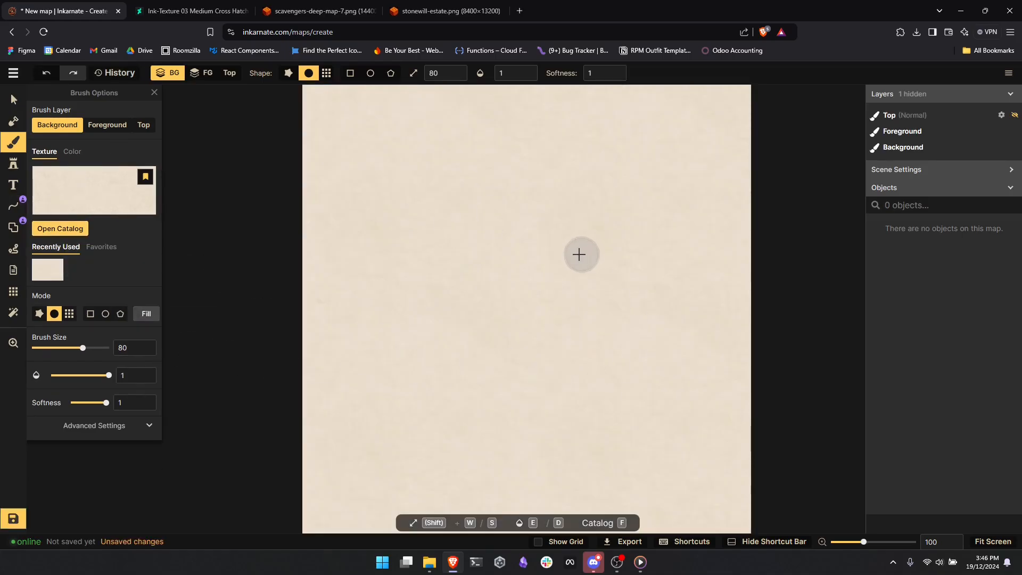
- Set the background brush's texture brightness to 200 and fill the whole background again
click(89, 433)
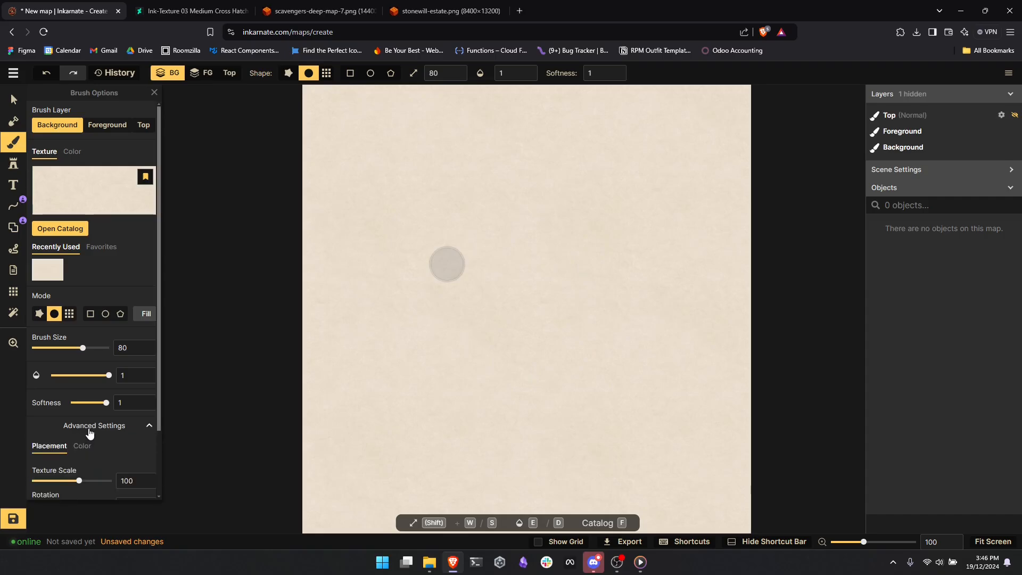
scroll(88, 421, down, 2)
click(84, 370)
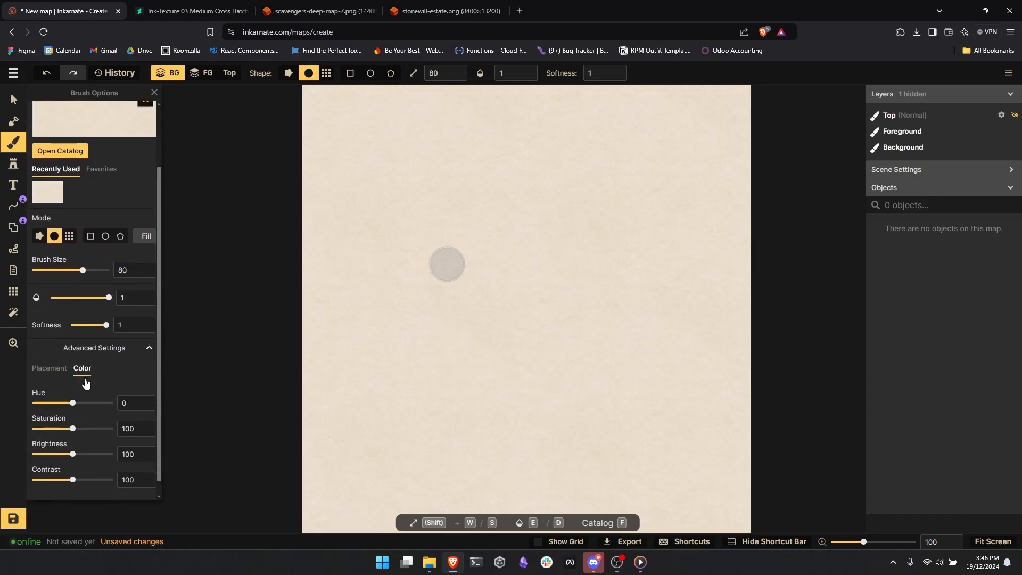
drag(73, 455, 124, 452)
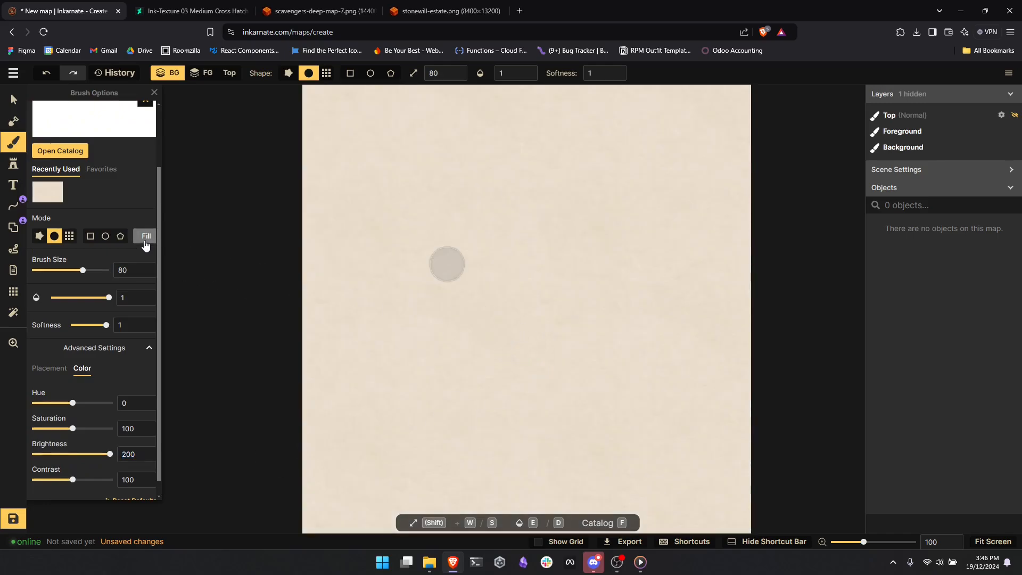
click(146, 236)
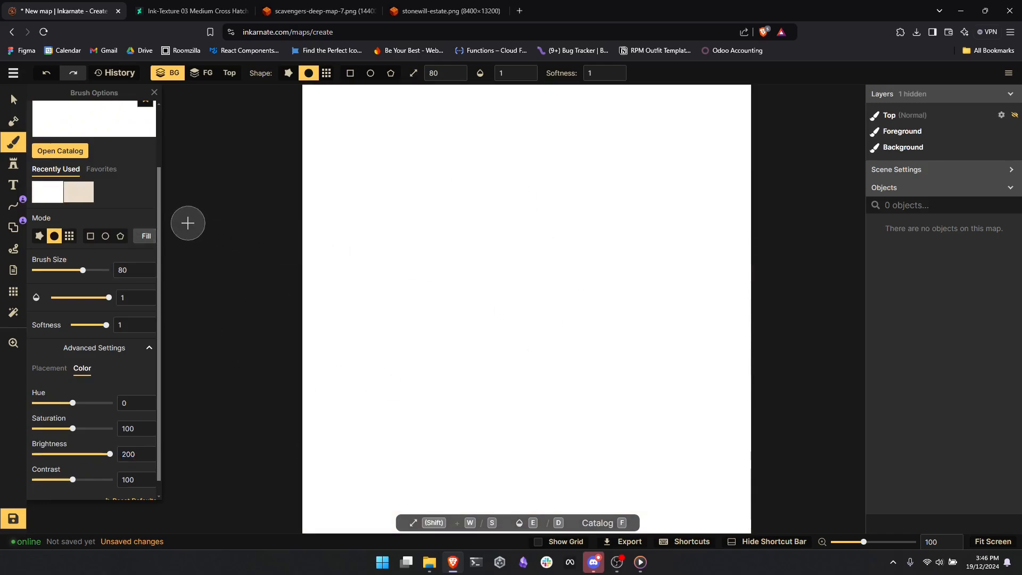
scroll(506, 234, up, 1)
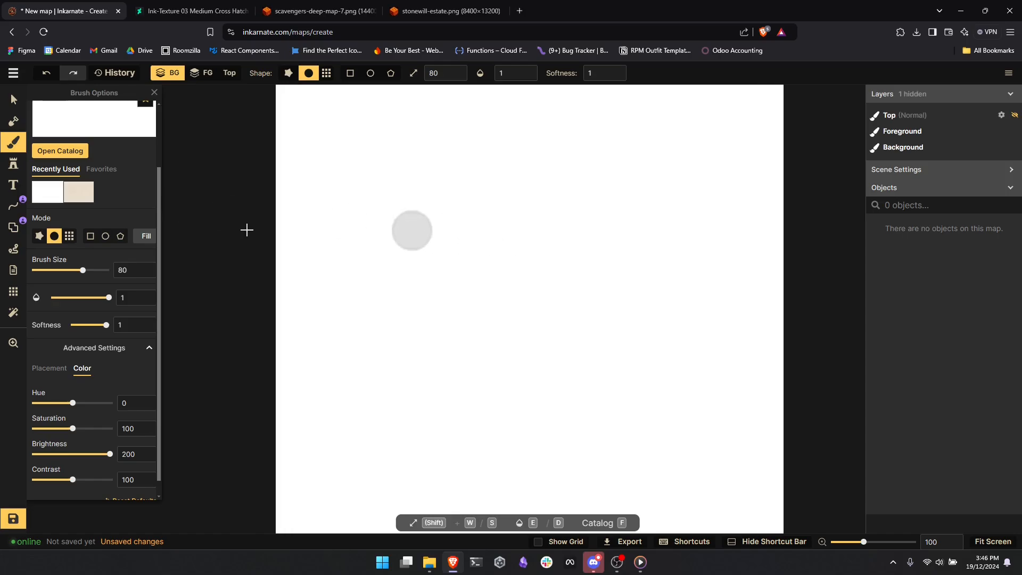
scroll(219, 244, down, 1)
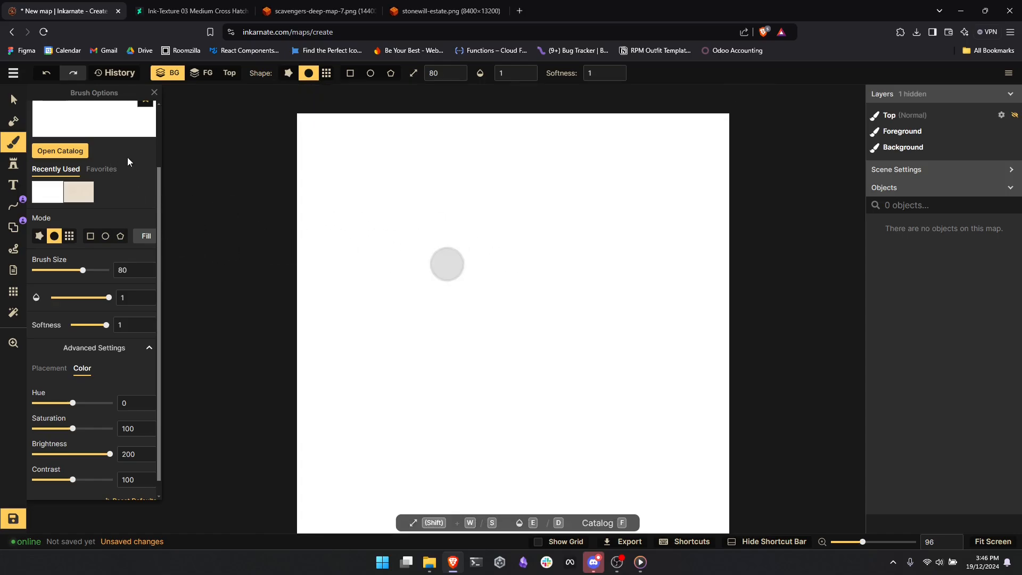
- Add mask over the entire map with the grid-shaped mask brush at size 100
click(13, 122)
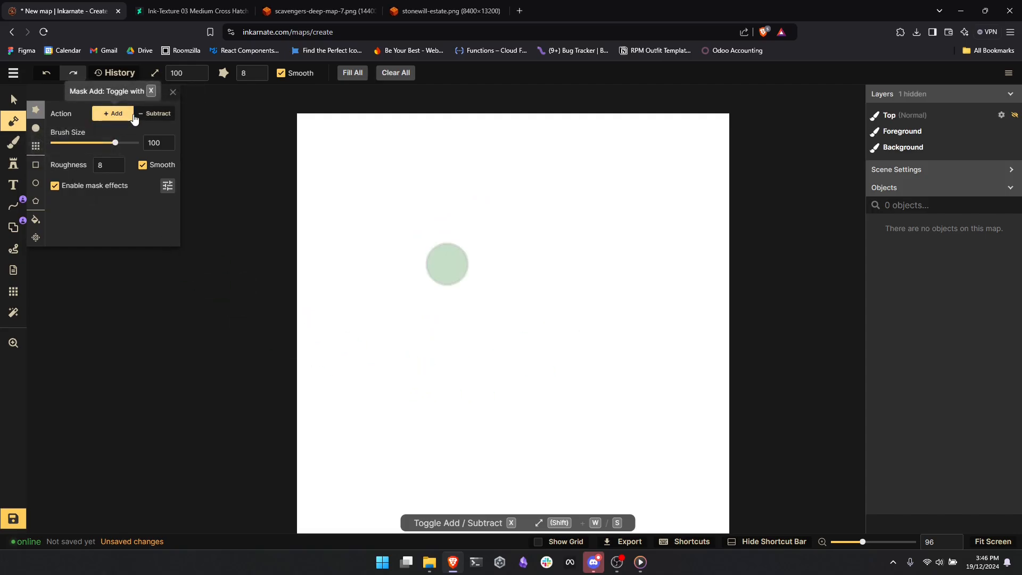
click(36, 219)
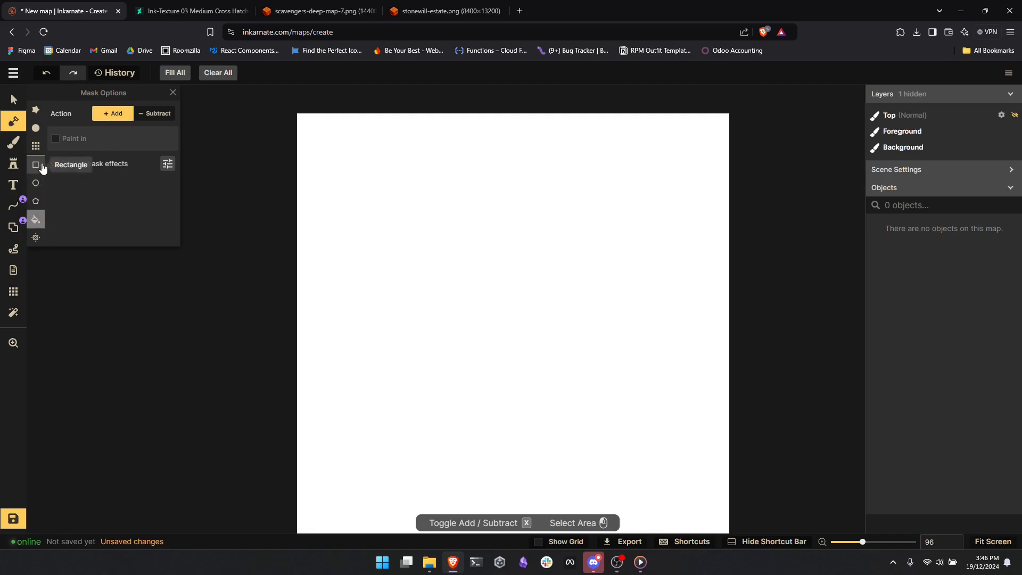
click(35, 146)
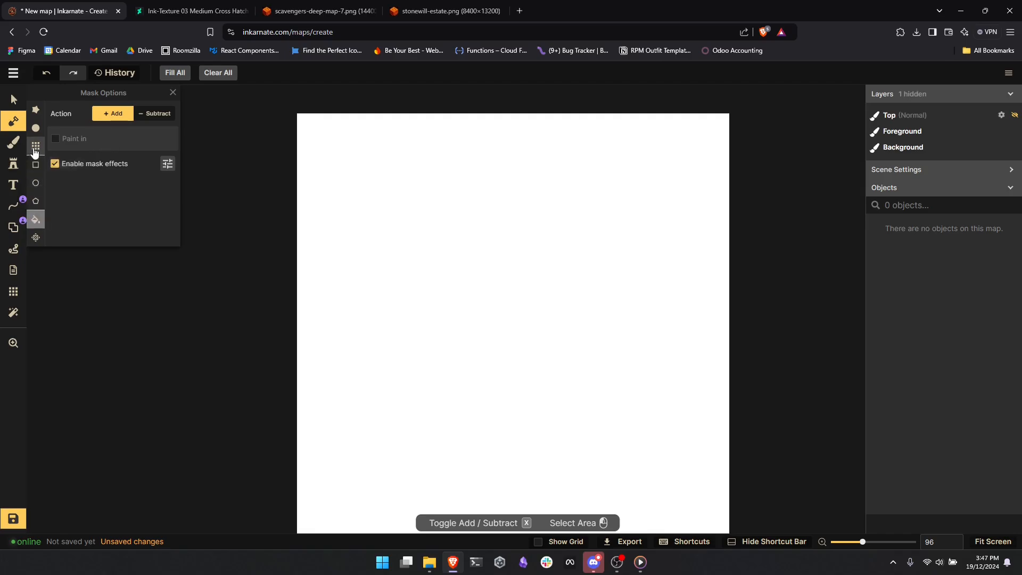
mouse_move(322, 160)
mouse_down()
mouse_move(341, 144)
mouse_move(325, 486)
mouse_move(299, 536)
mouse_move(559, 504)
mouse_move(225, 522)
mouse_move(531, 477)
mouse_move(886, 445)
mouse_move(167, 351)
mouse_move(873, 362)
mouse_move(491, 295)
mouse_move(554, 326)
mouse_move(402, 266)
mouse_move(692, 265)
mouse_move(612, 231)
mouse_move(346, 200)
mouse_move(719, 187)
mouse_move(714, 148)
mouse_move(519, 121)
mouse_up()
scroll(488, 240, down, 2)
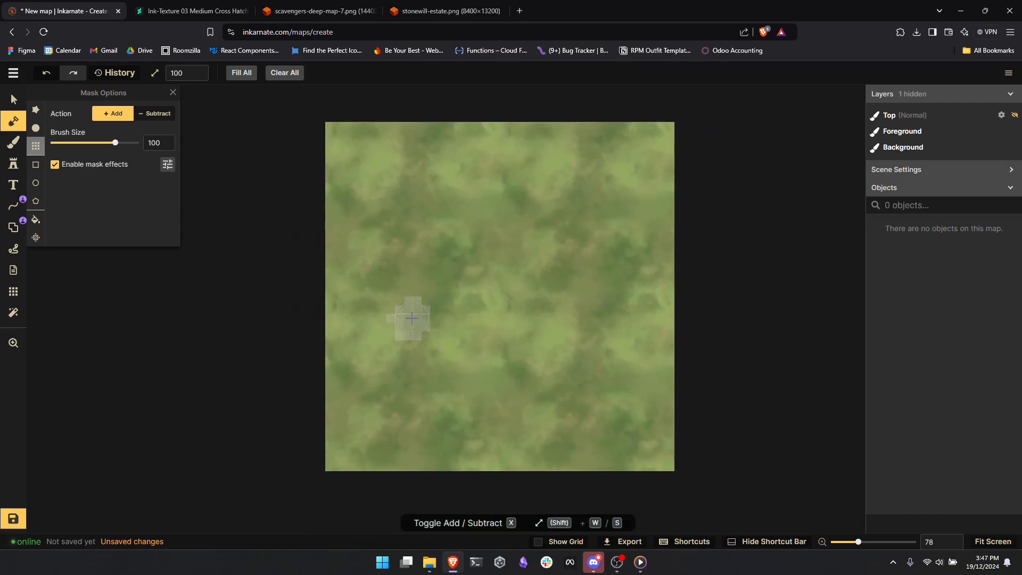
- Choose the Dyson Tiles texture from the personal uploads in the texture catalog for the background brush
click(15, 144)
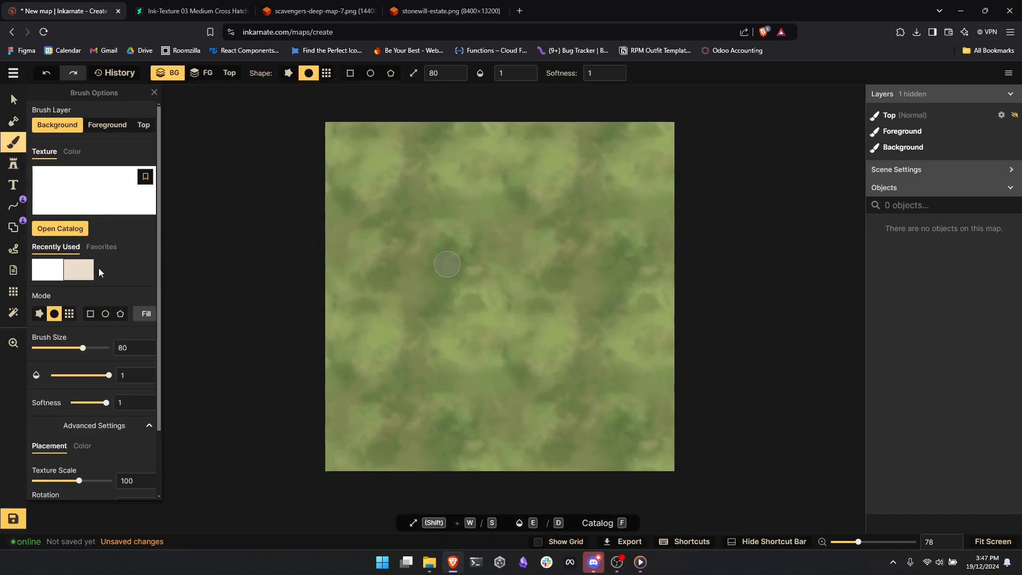
click(92, 200)
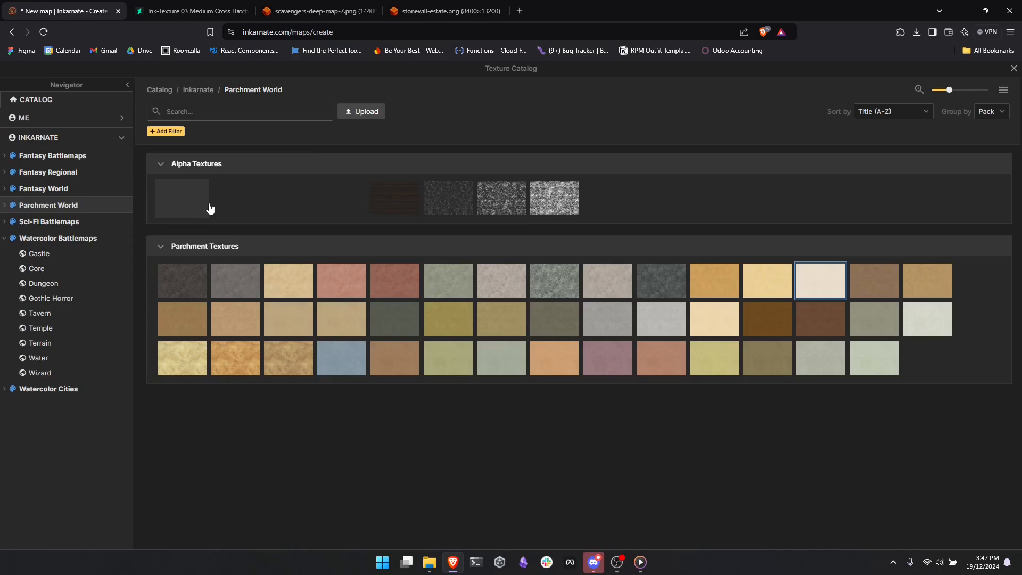
click(32, 118)
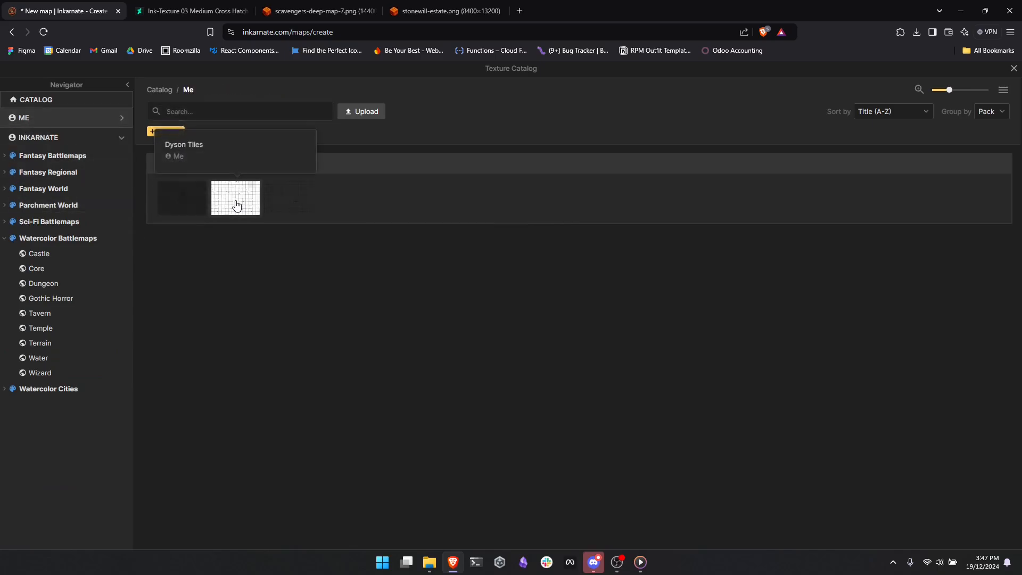
click(218, 205)
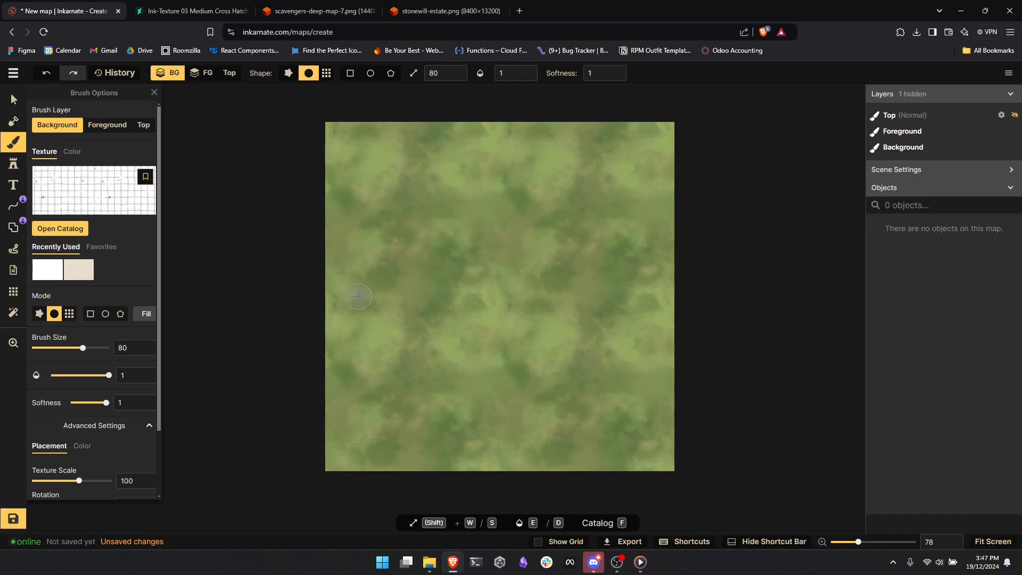
click(84, 196)
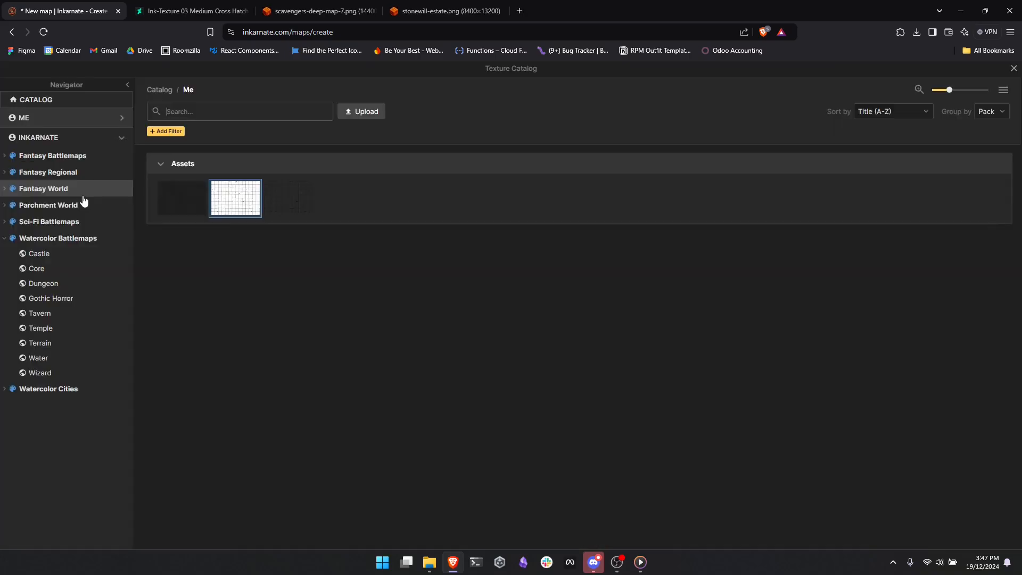
click(239, 209)
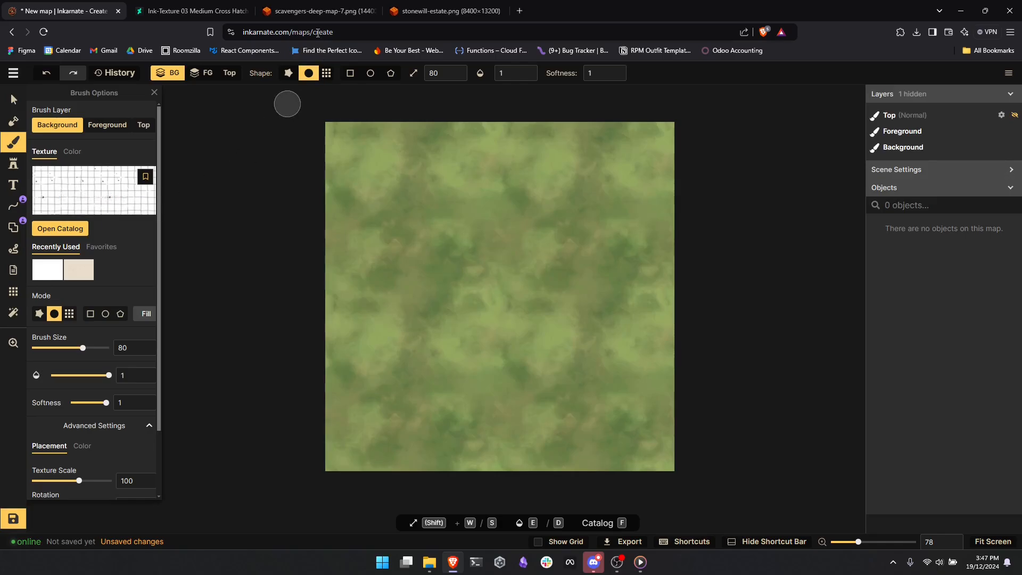
- Review the Scavengers' Deep reference map and the Ink-Texture 03 Medium Cross Hatch page, and return to the Inkarnate map
click(332, 11)
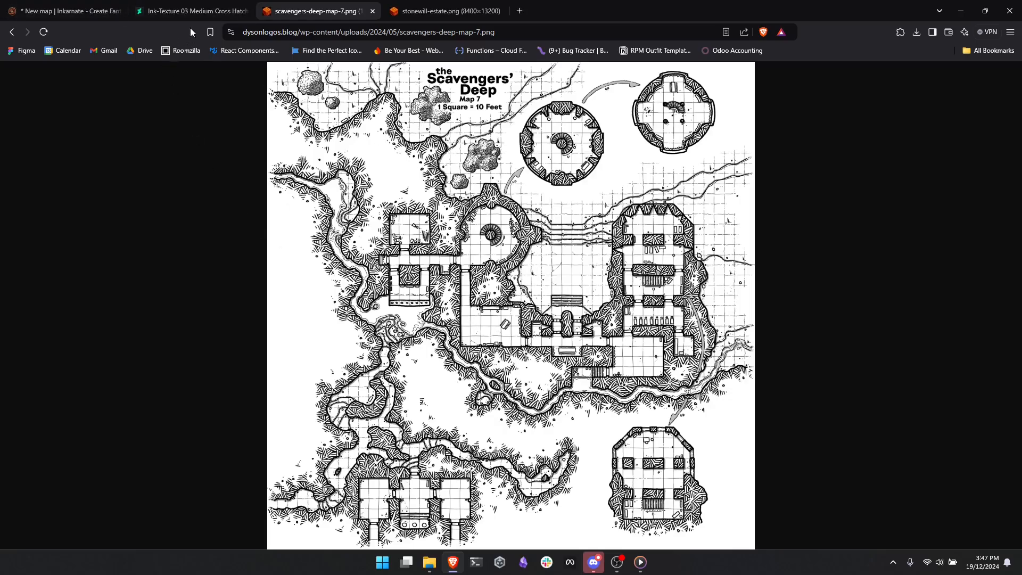
click(187, 12)
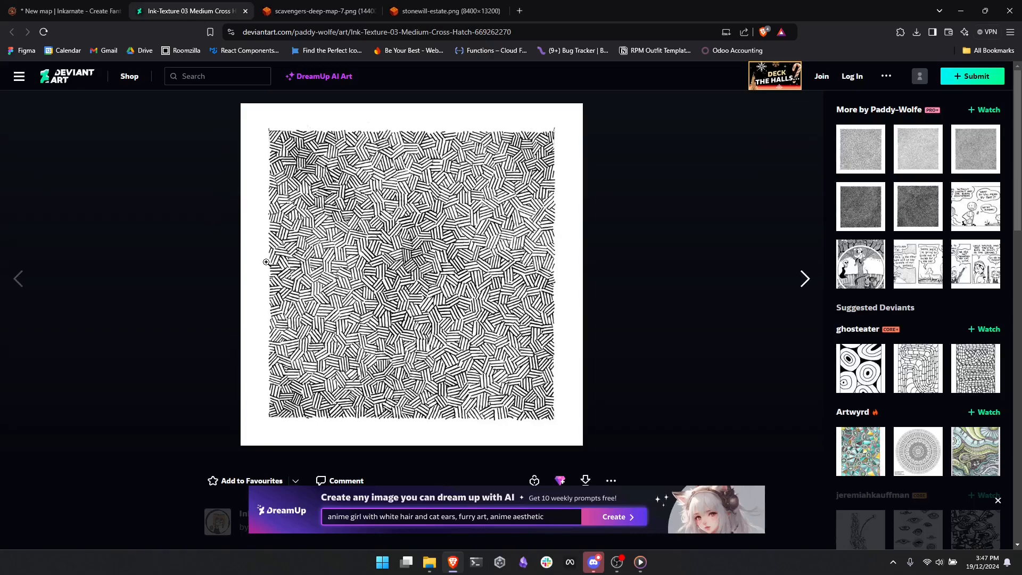
scroll(266, 262, down, 5)
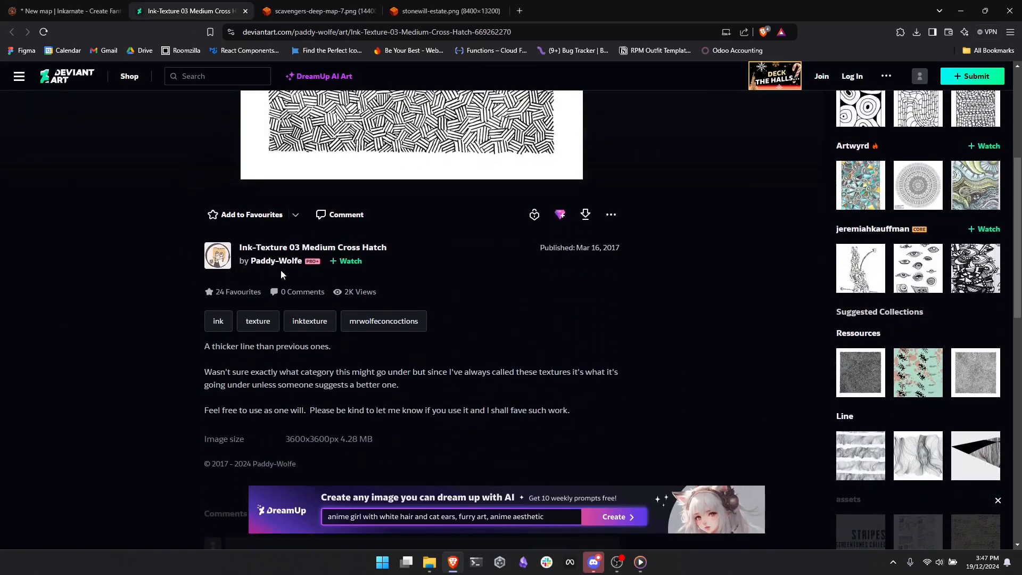
scroll(164, 337, up, 5)
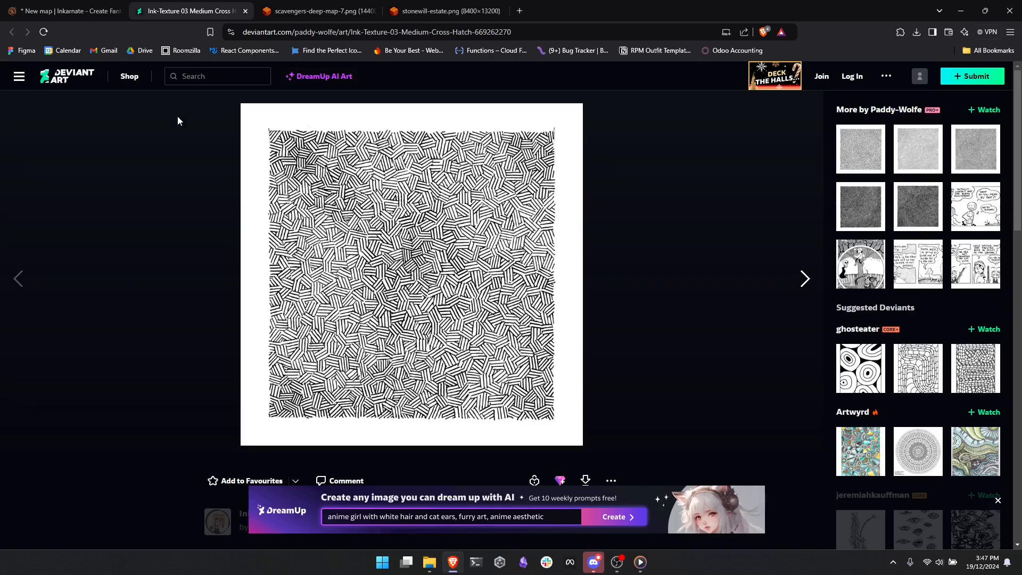
click(56, 12)
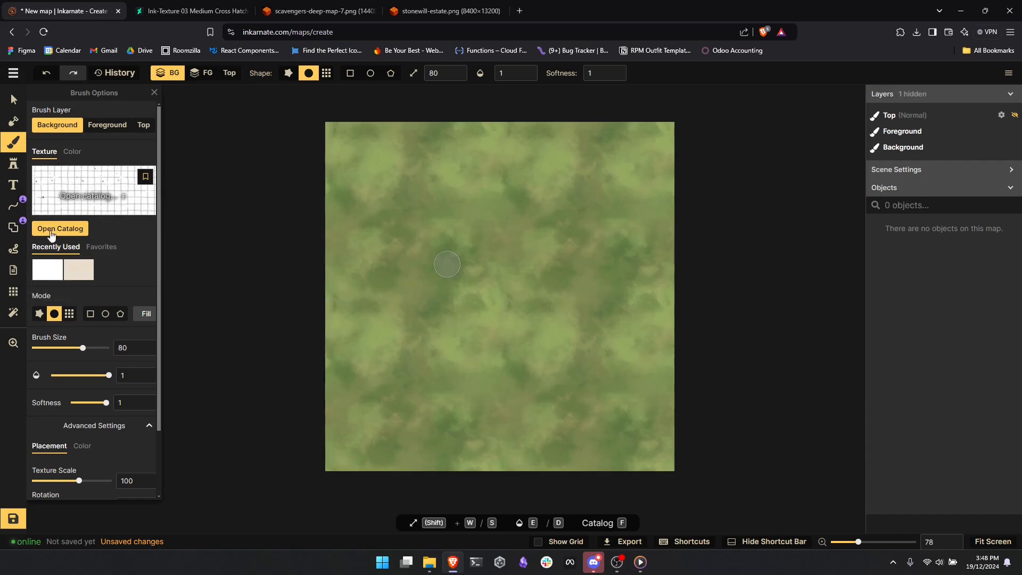
- Show the square grid of 40 columns and 40 rows over the map
click(13, 292)
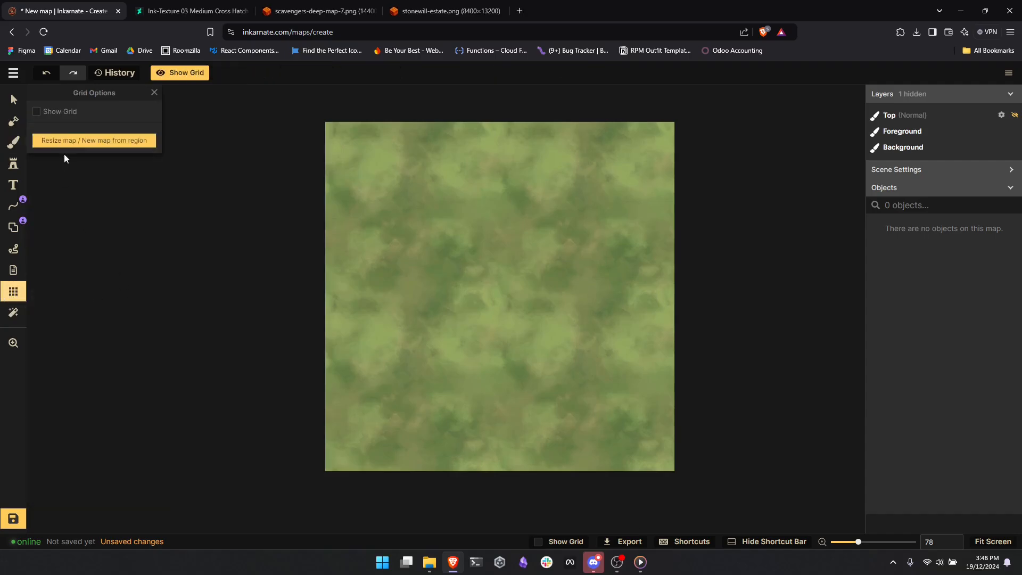
click(37, 111)
scroll(483, 356, up, 3)
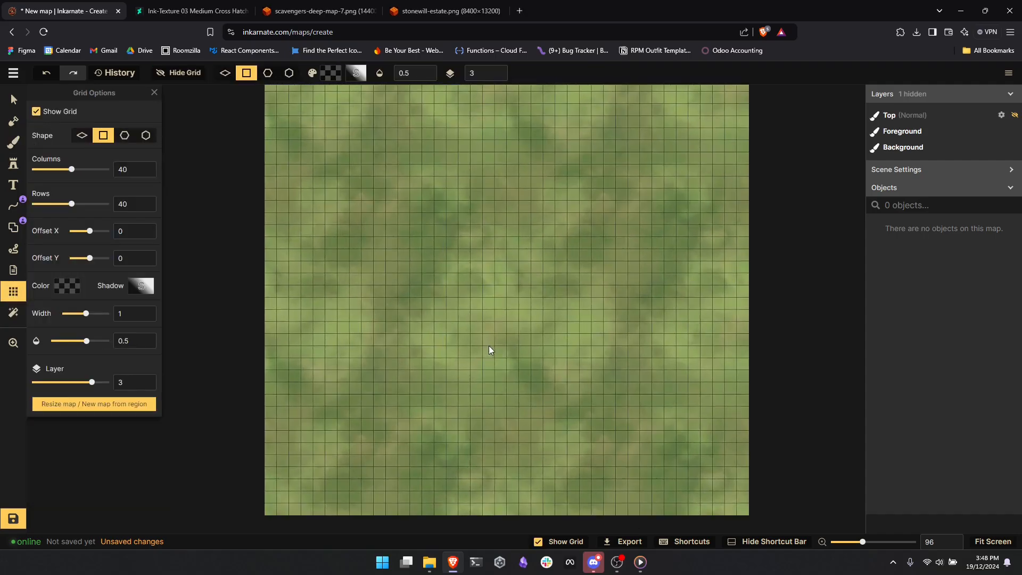
drag(493, 289, 471, 321)
scroll(471, 322, down, 1)
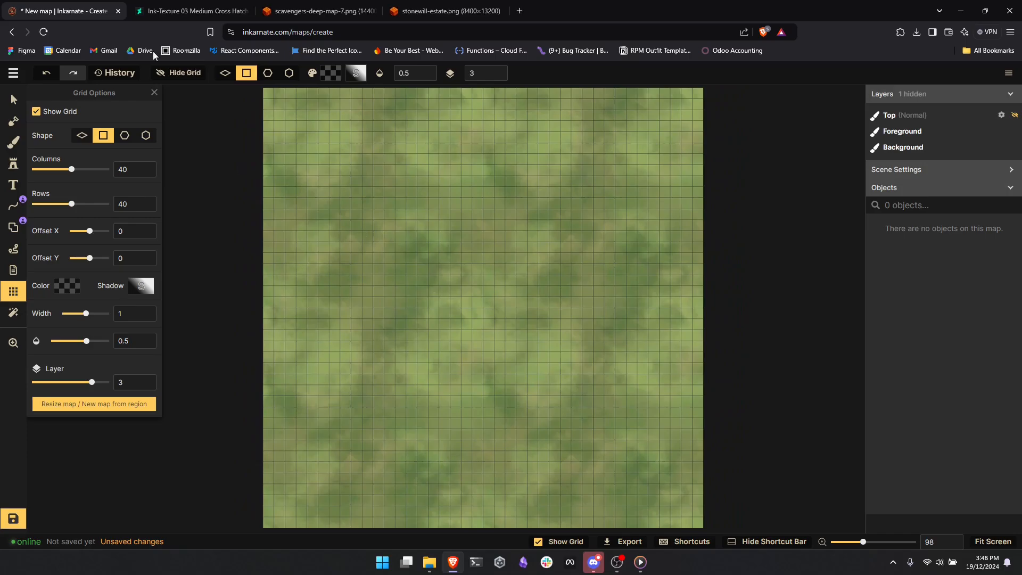
- Fill the background layer and the foreground layer completely with the Dyson Tiles texture
click(17, 149)
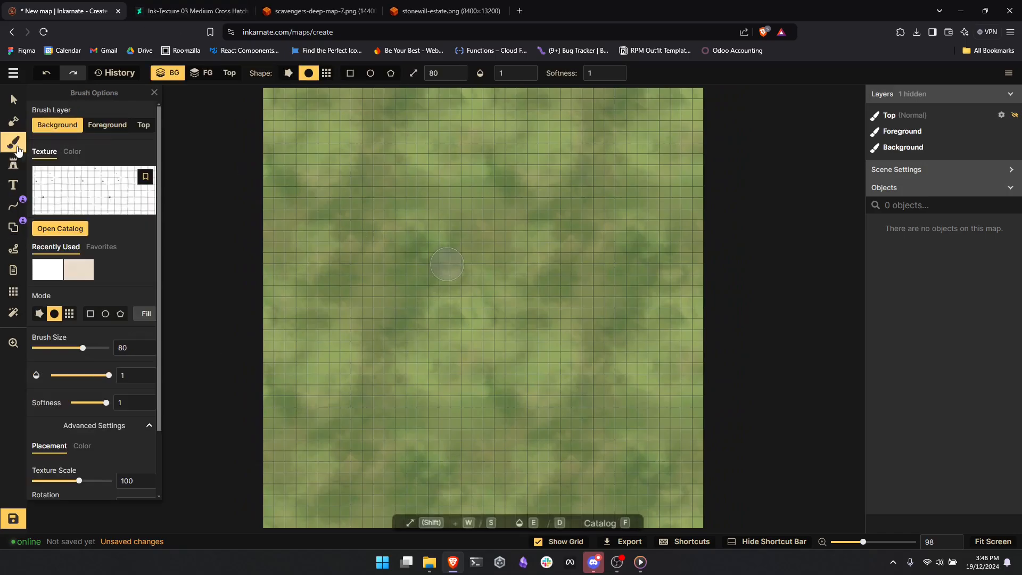
click(147, 320)
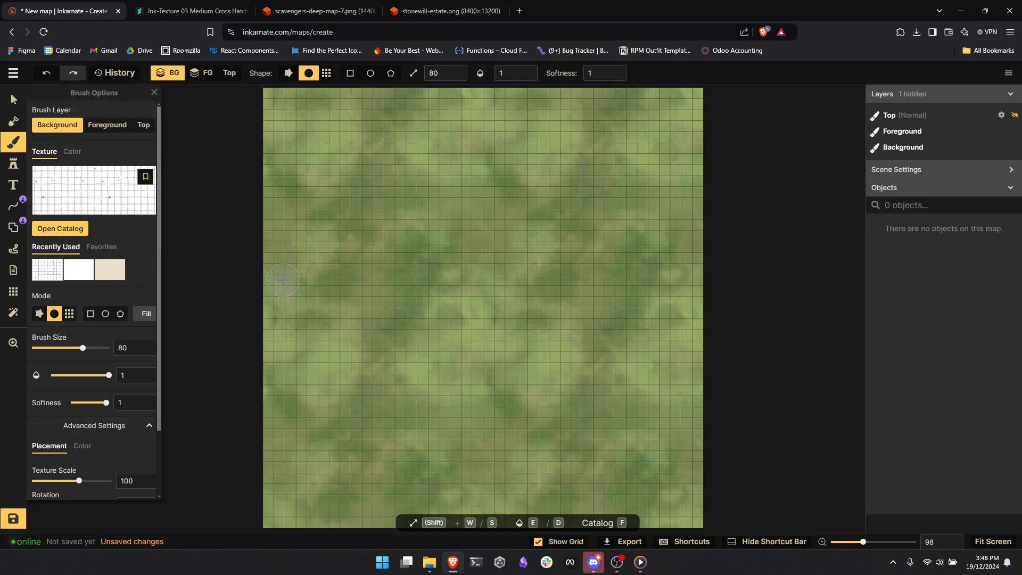
click(107, 125)
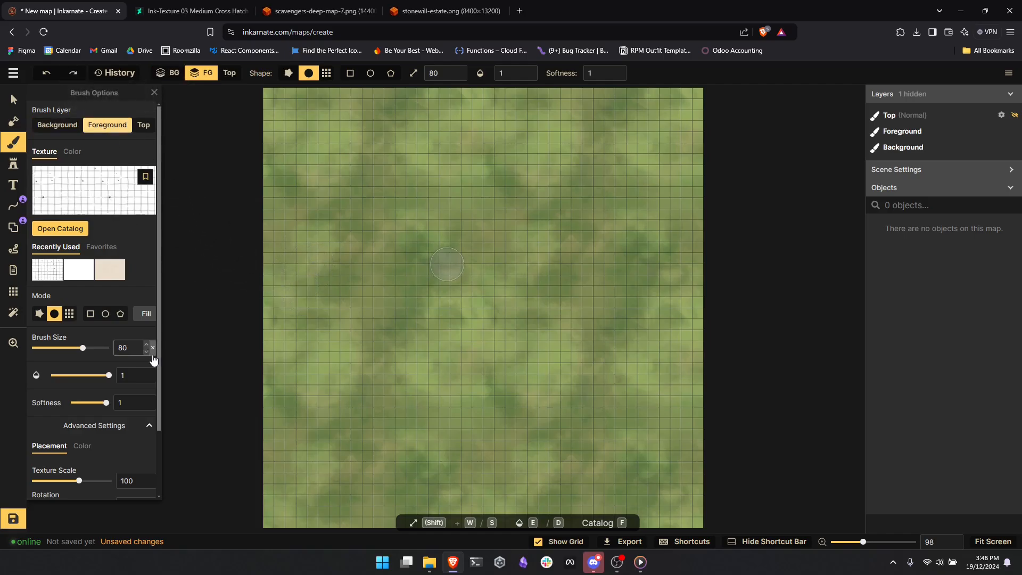
click(144, 314)
scroll(450, 370, up, 5)
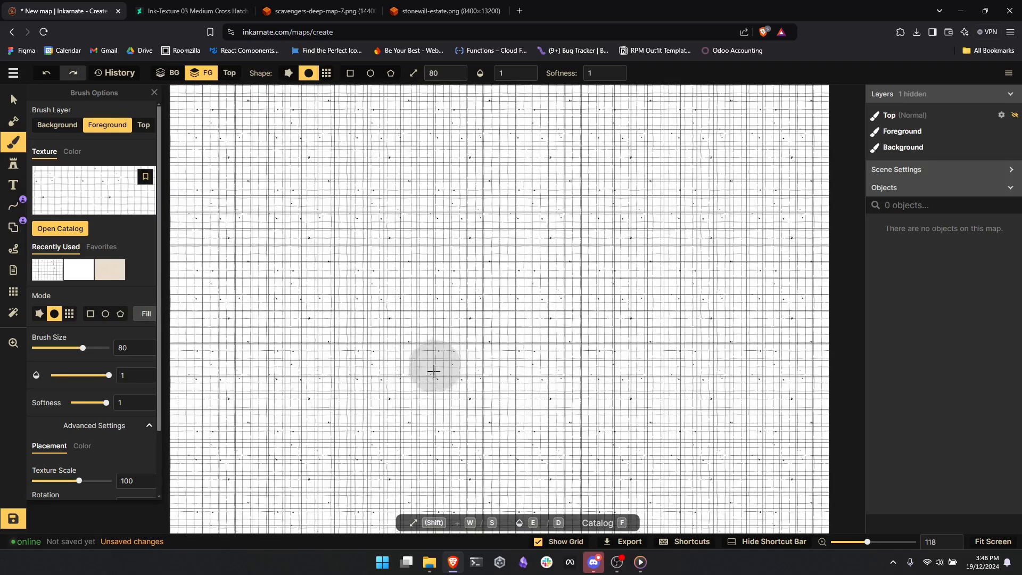
scroll(440, 382, down, 2)
- Raise the foreground brush's texture scale to about 160.89 and set the grid's opacity to 1
scroll(70, 387, down, 2)
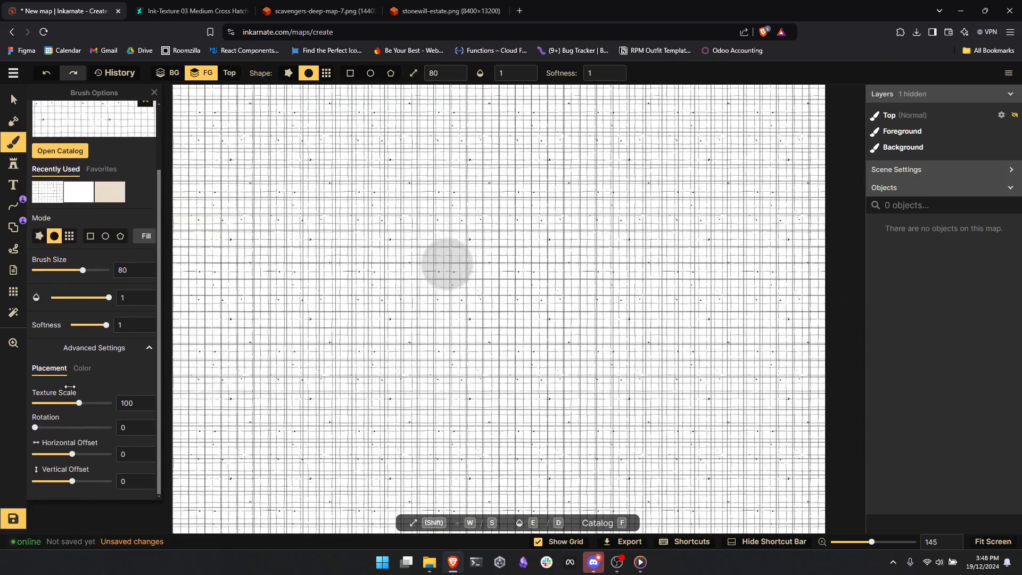
drag(79, 408, 91, 411)
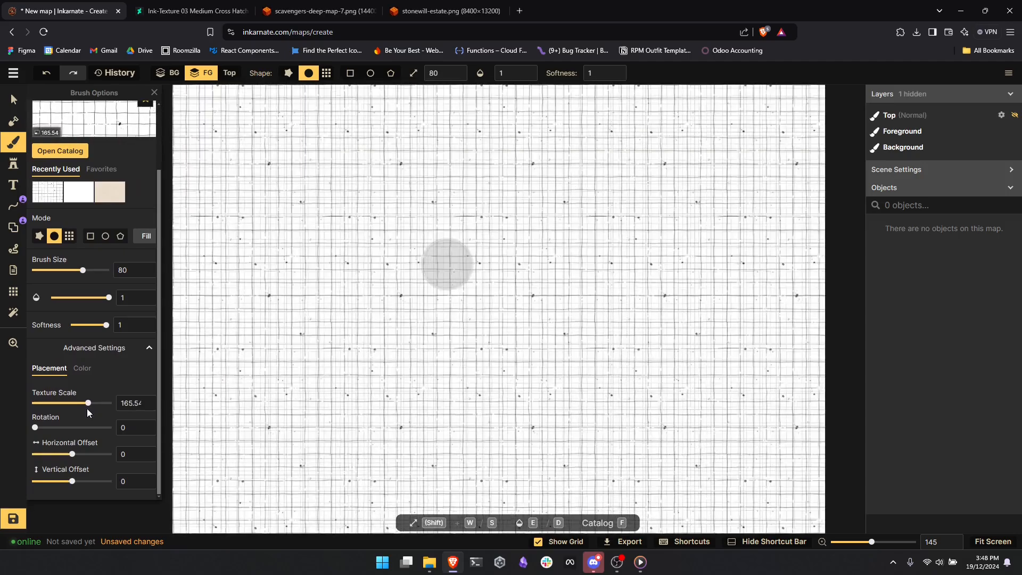
click(14, 291)
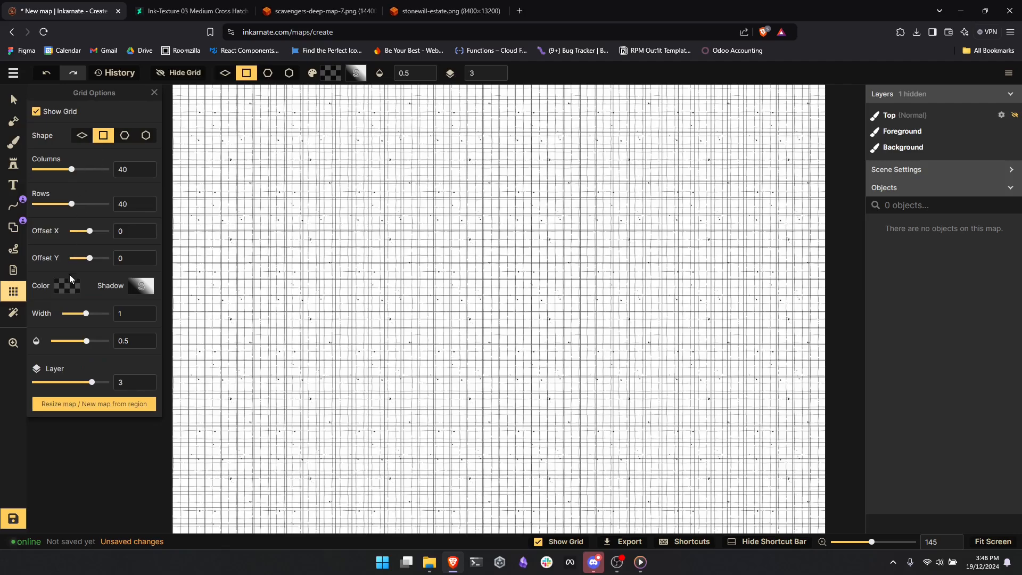
drag(89, 346, 110, 343)
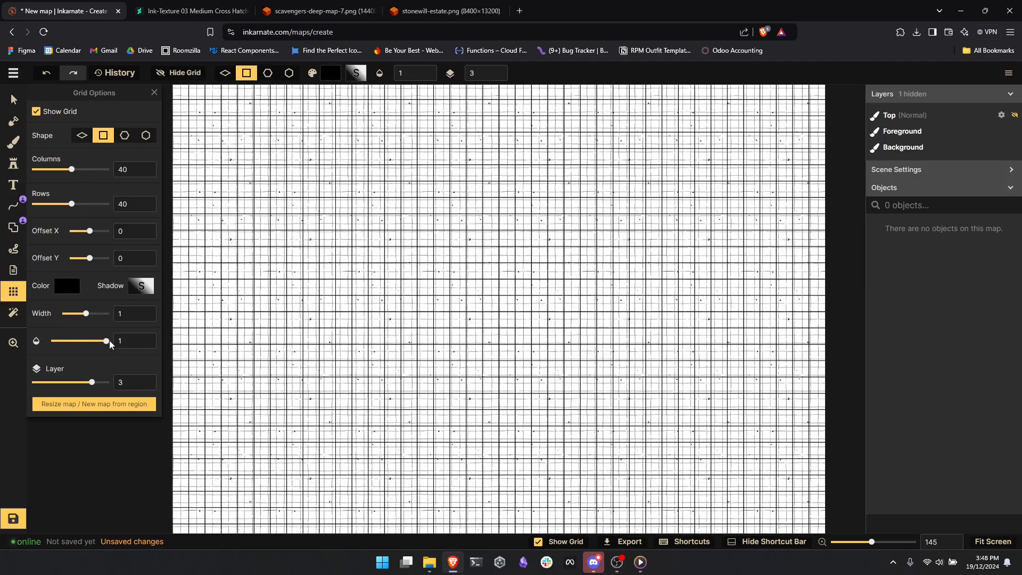
- Set the foreground brush's texture scale to 204.5 and refill the foreground so the tiles match the grid
click(13, 142)
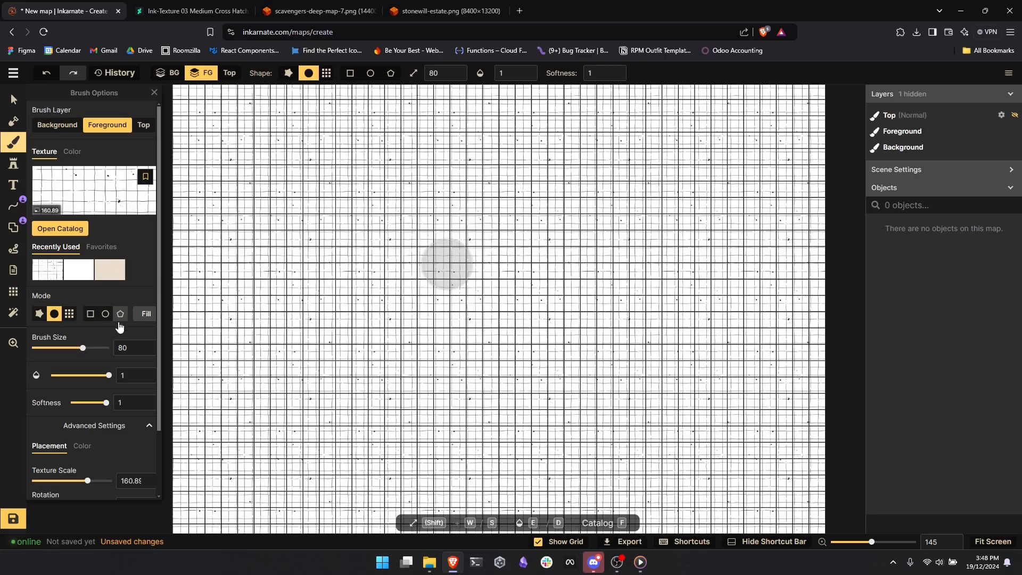
scroll(93, 357, down, 2)
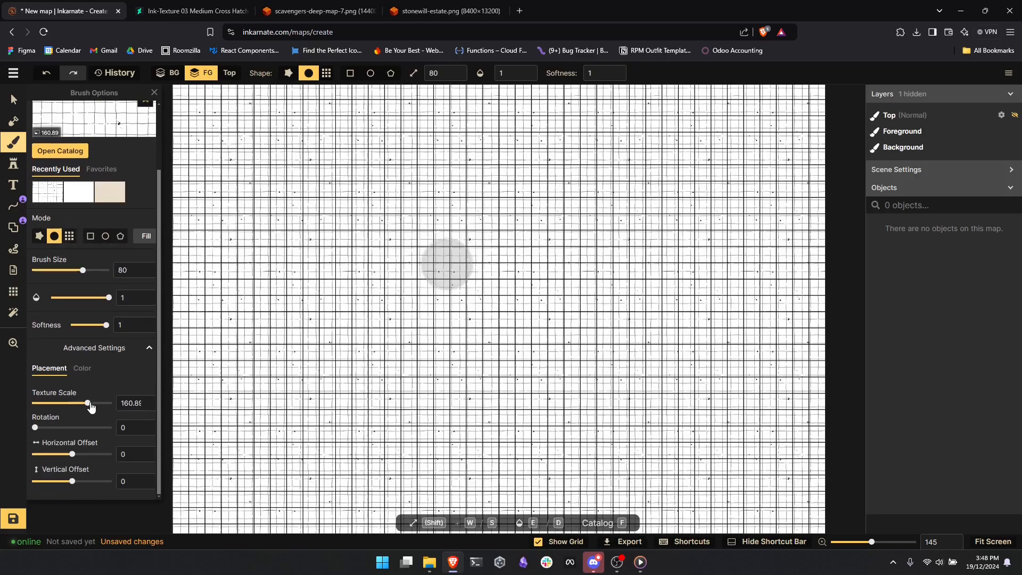
drag(88, 403, 89, 411)
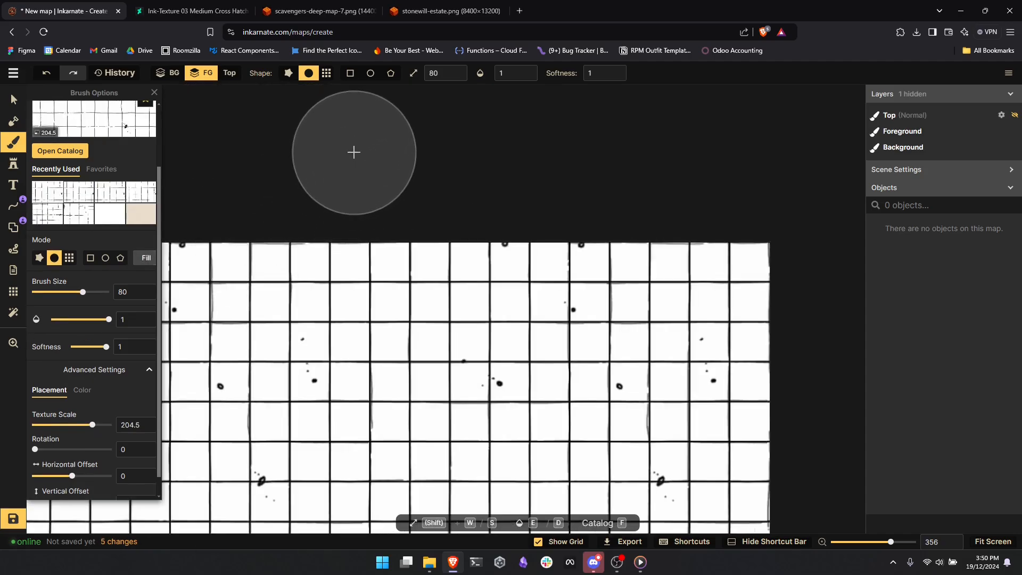
- Examine how the tile texture lines up with the grid lines along the map's edges and across its middle
drag(679, 143, 887, 140)
drag(422, 171, 769, 162)
scroll(465, 170, up, 2)
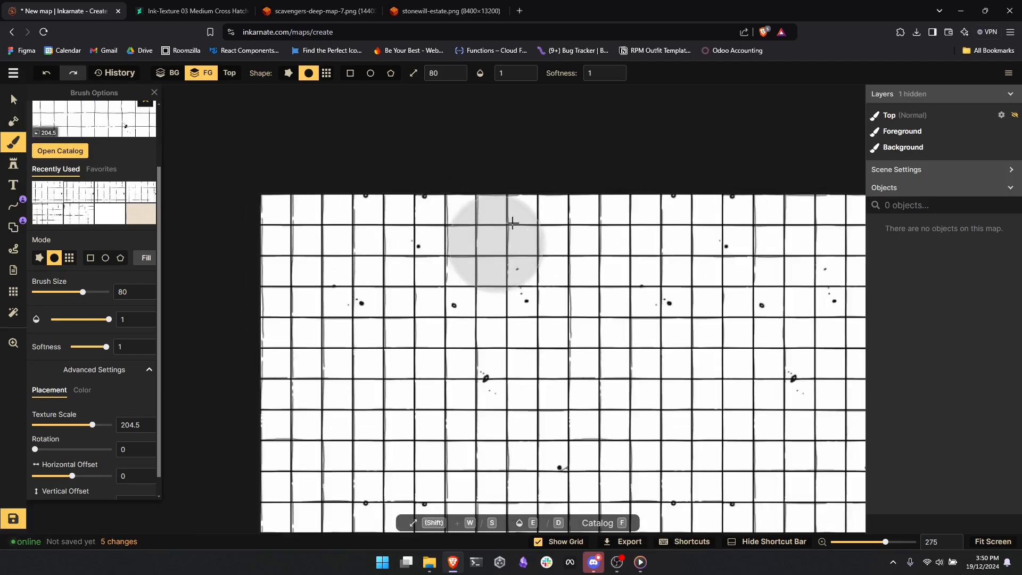
drag(484, 174, 550, 161)
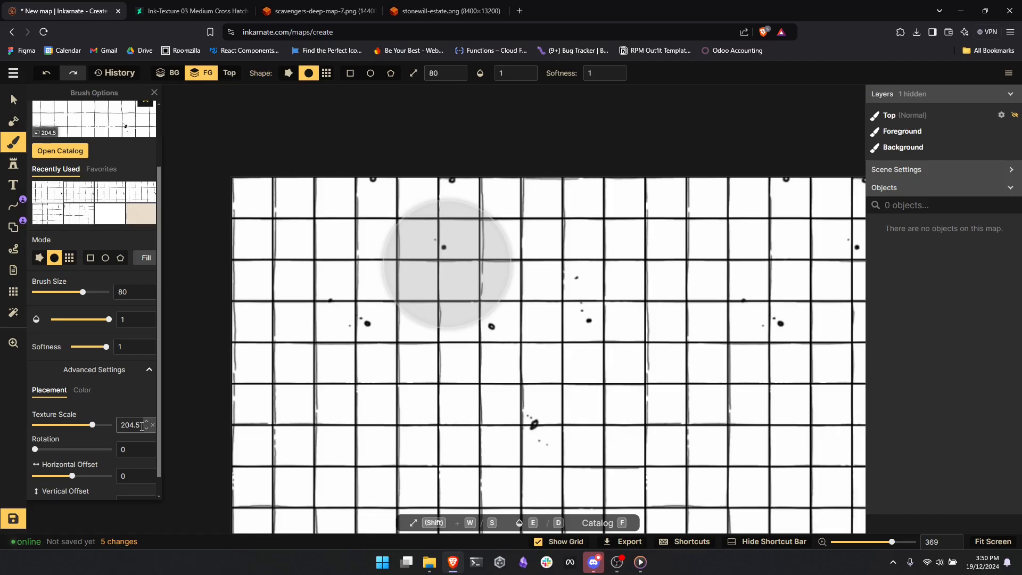
scroll(421, 341, down, 5)
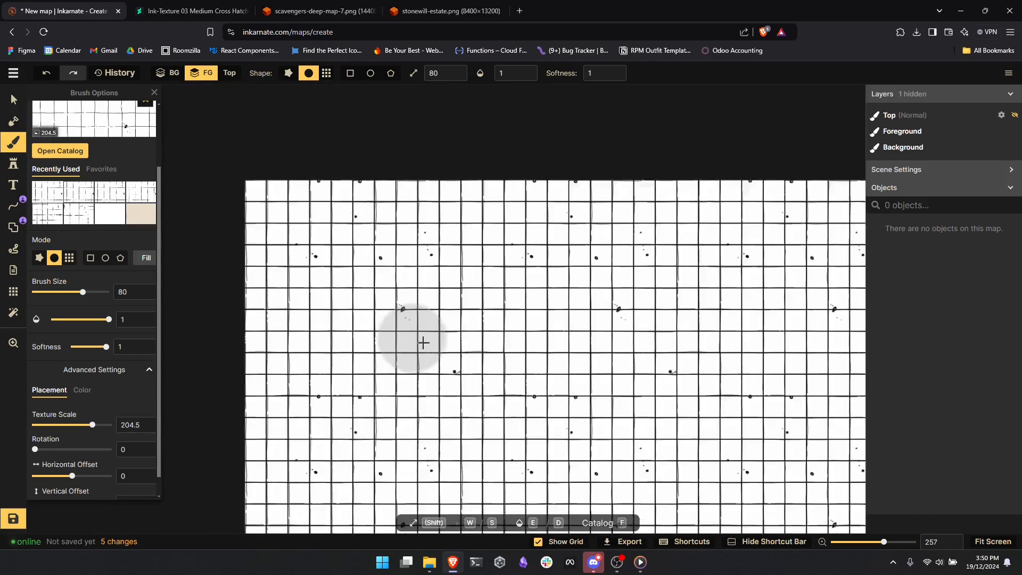
scroll(491, 339, down, 4)
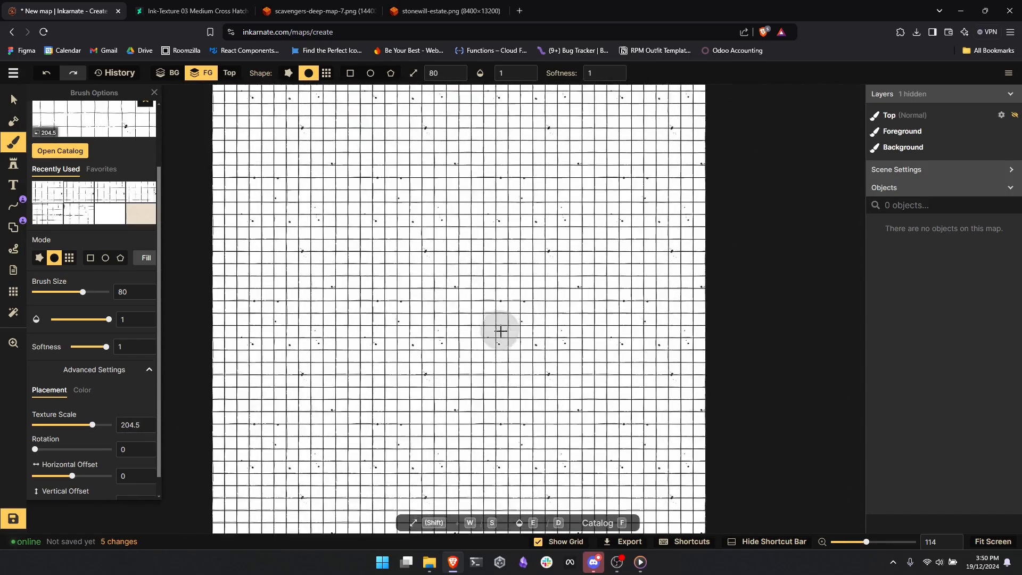
scroll(325, 399, up, 3)
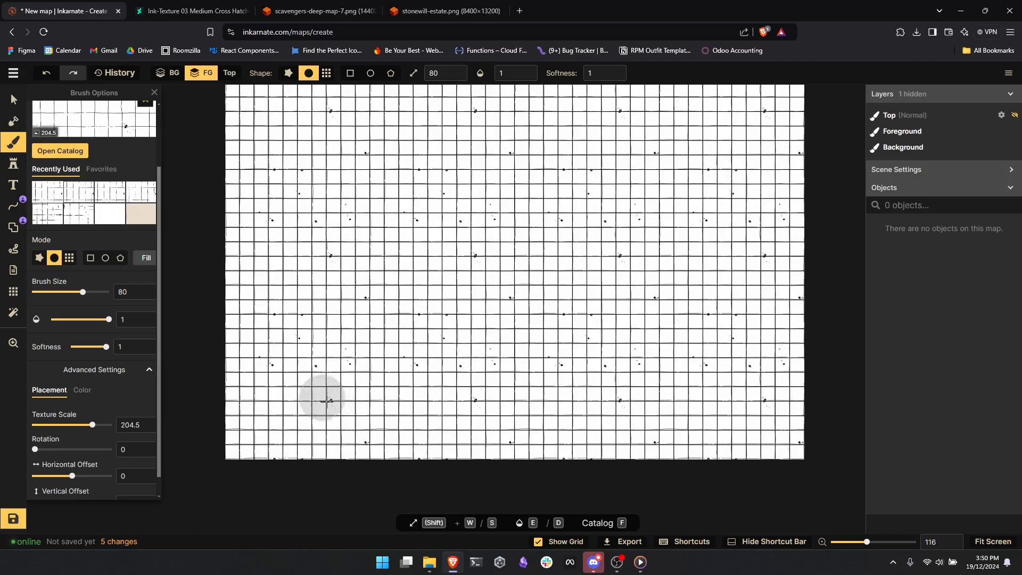
scroll(322, 322, up, 5)
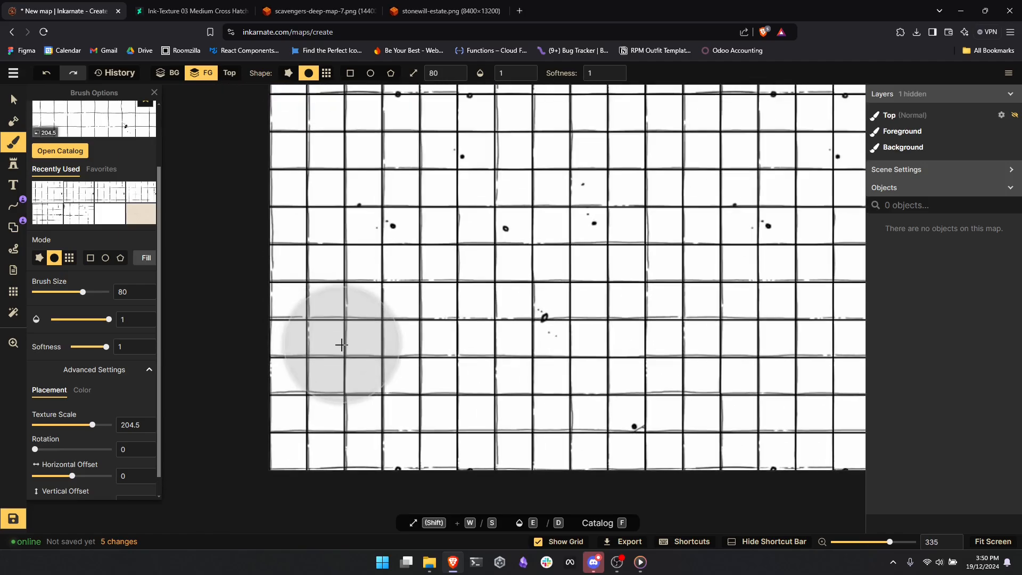
scroll(535, 260, down, 3)
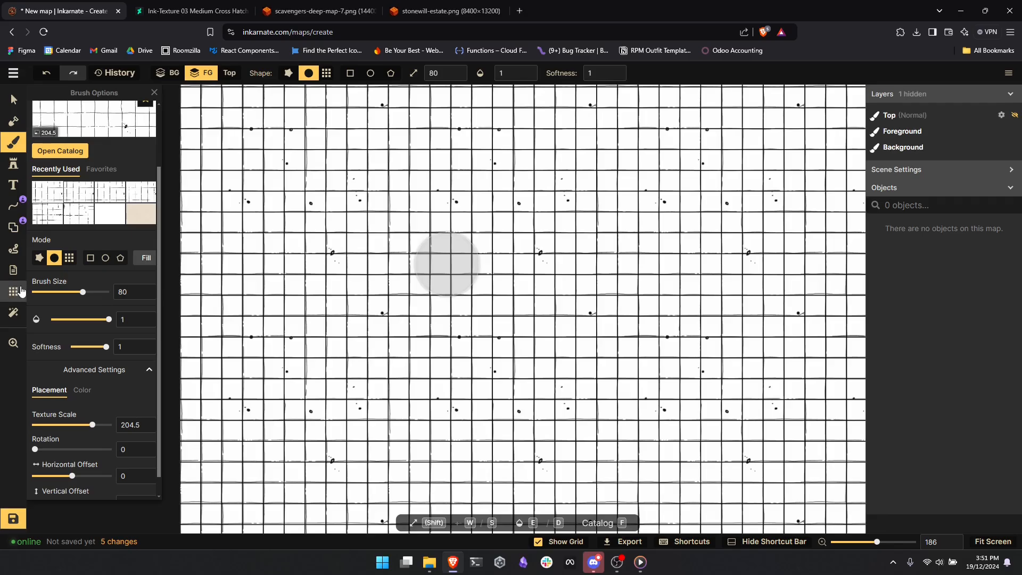
- Hide the grid overlay and inspect the foreground's hand-drawn tile texture on its own
click(13, 291)
click(52, 111)
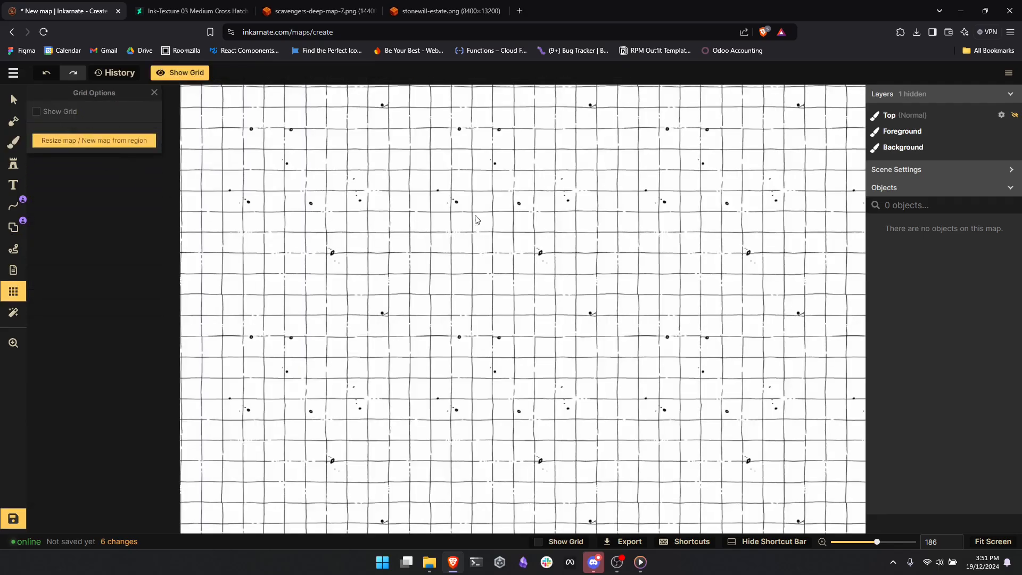
scroll(525, 245, down, 2)
scroll(580, 273, up, 4)
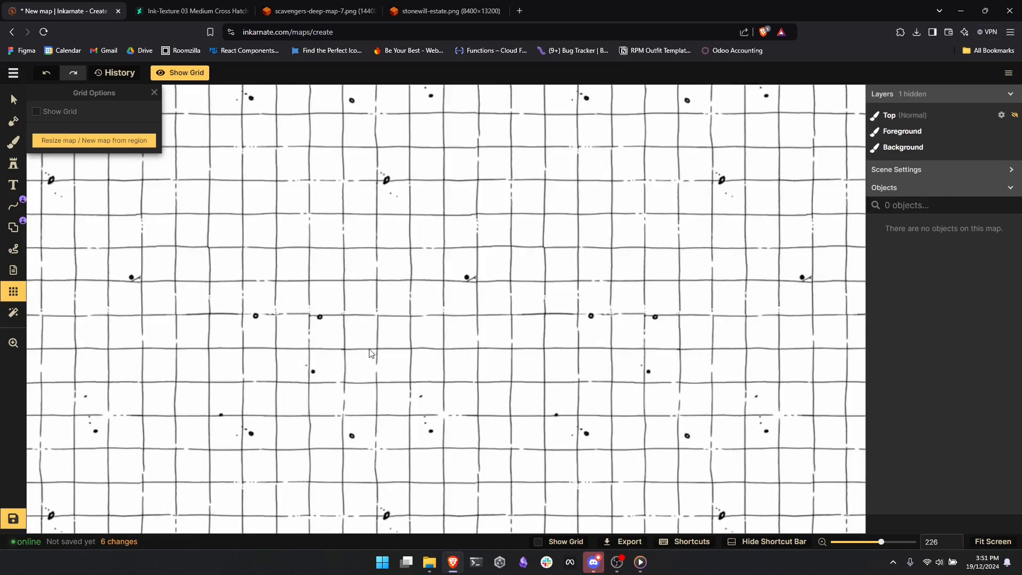
drag(360, 343, 576, 397)
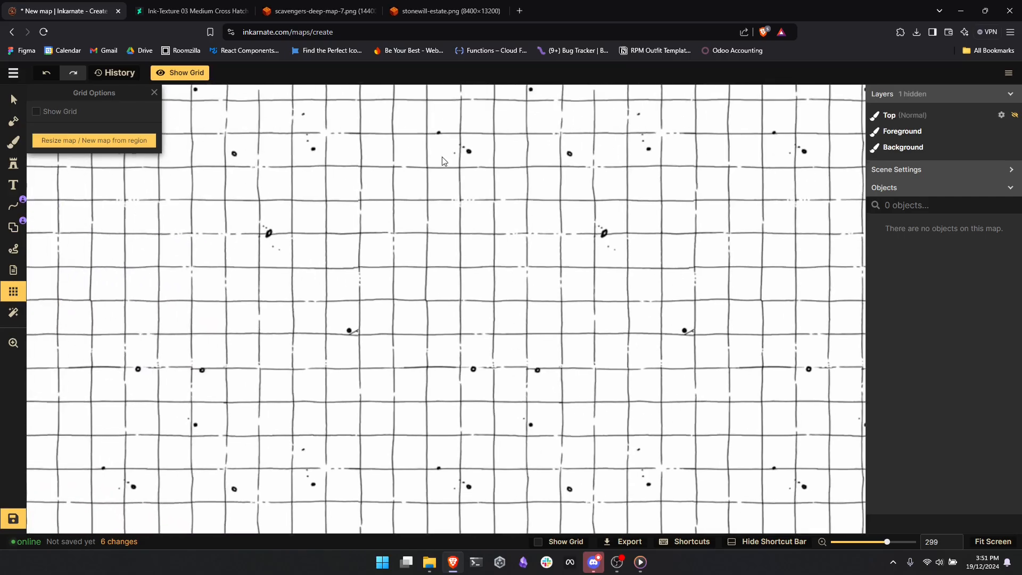
- Open the mask tool and set it to subtract by flood fill with Paint in enabled
drag(456, 179, 638, 355)
scroll(656, 328, down, 7)
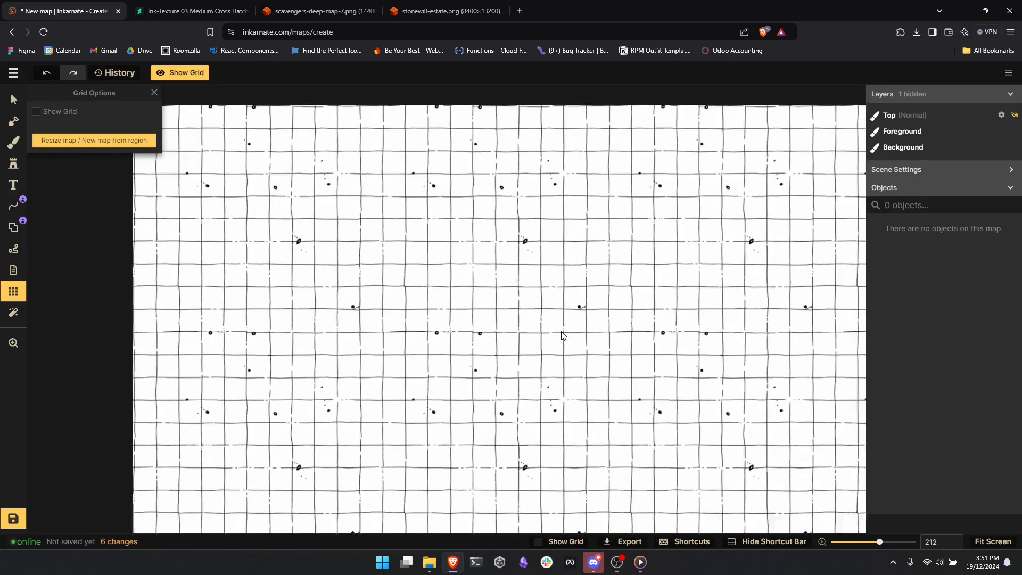
drag(587, 378, 480, 253)
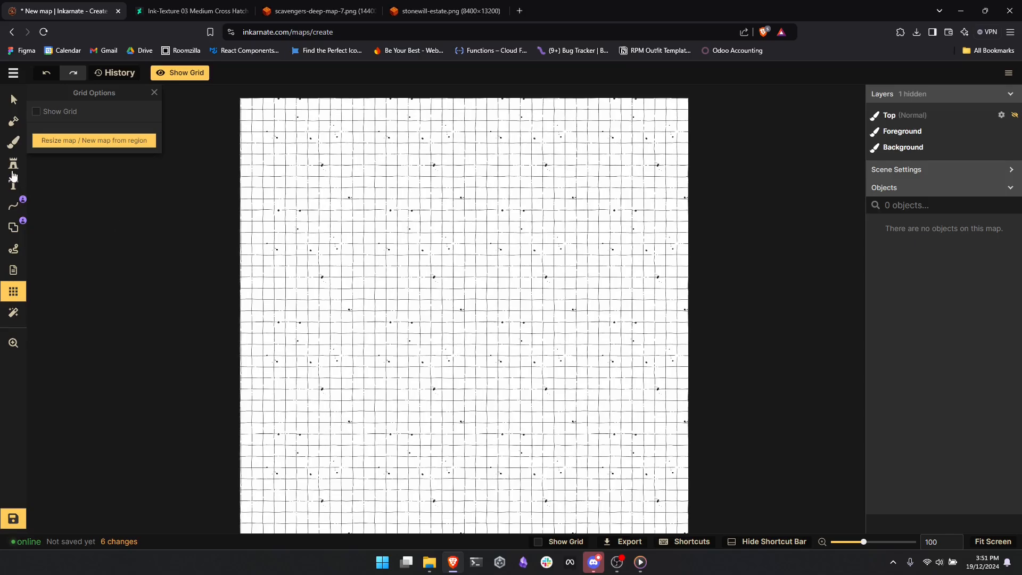
click(12, 143)
click(13, 121)
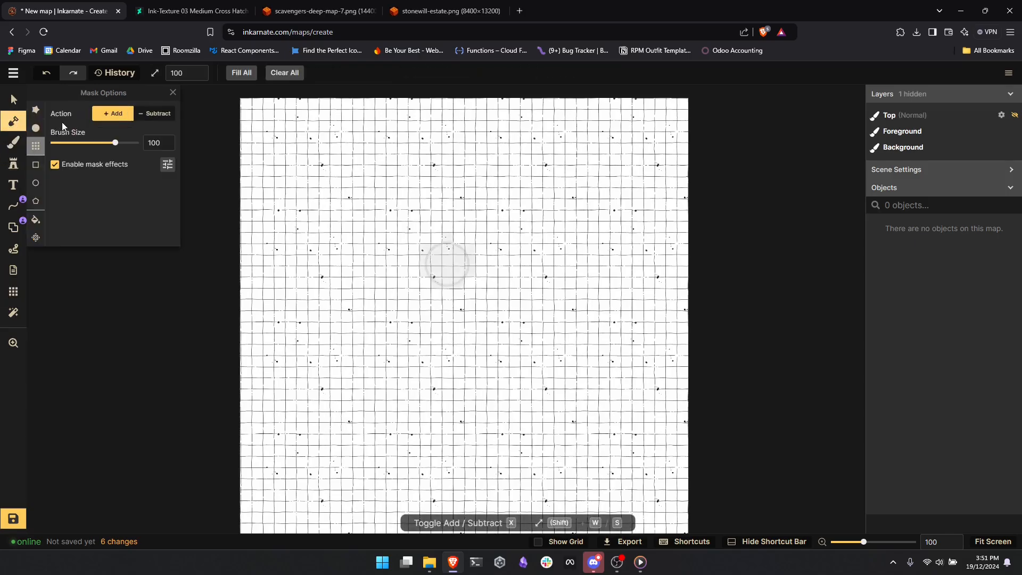
click(152, 114)
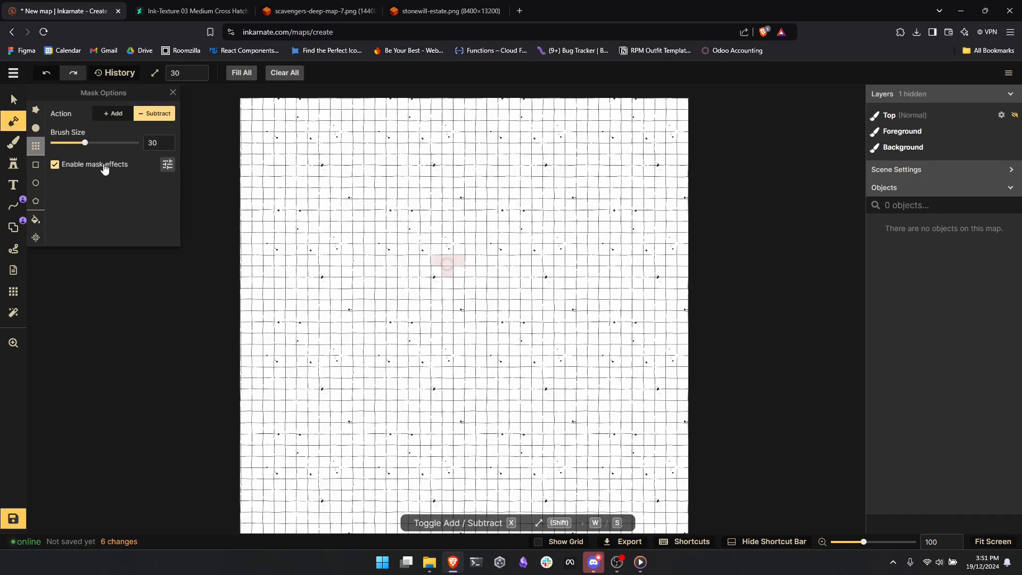
click(36, 220)
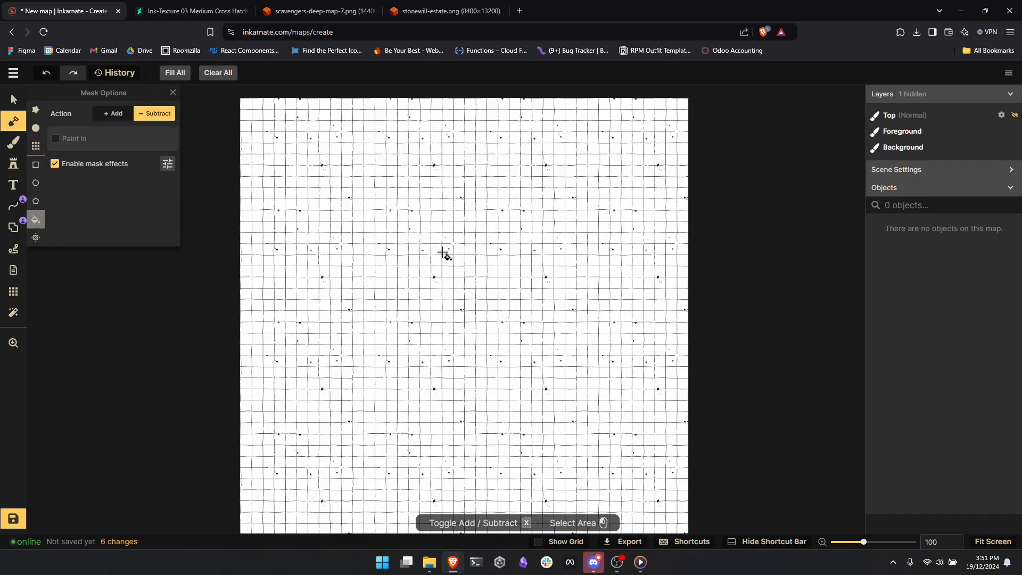
click(55, 138)
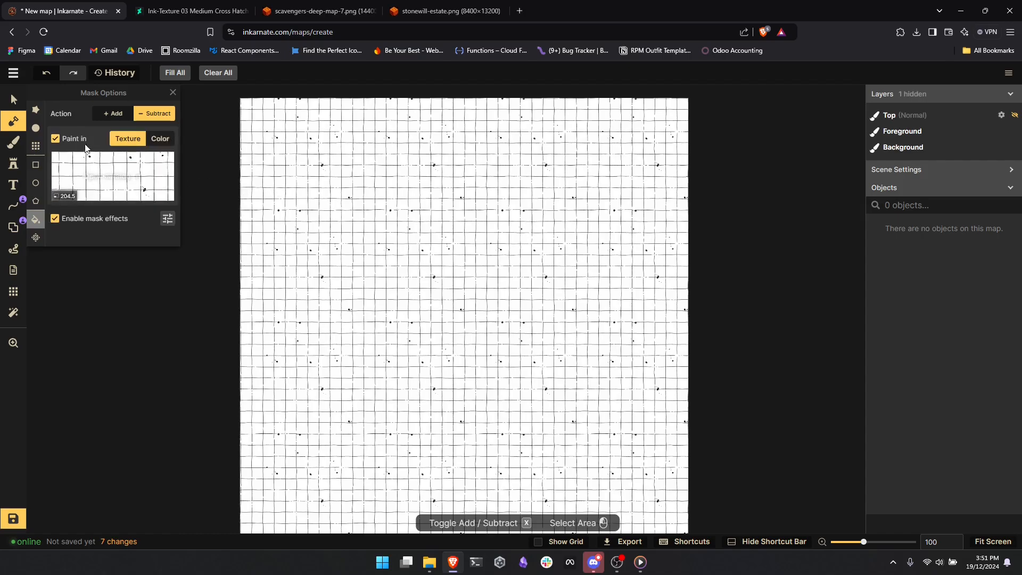
- Subtract the entire tiled foreground by enclosing the whole map in a rectangular mask selection
click(36, 183)
click(36, 165)
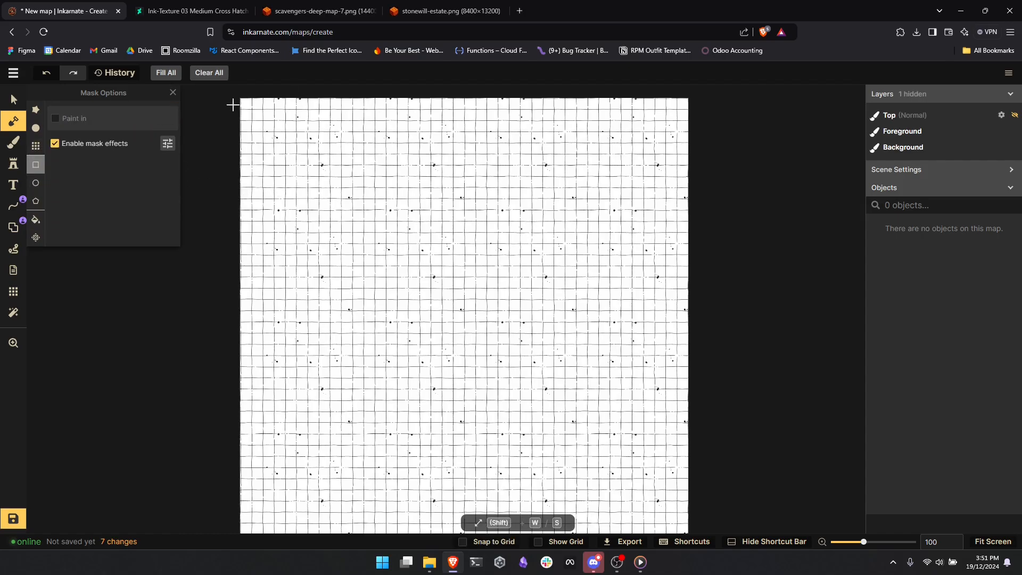
scroll(250, 107, down, 1)
drag(258, 109, 633, 493)
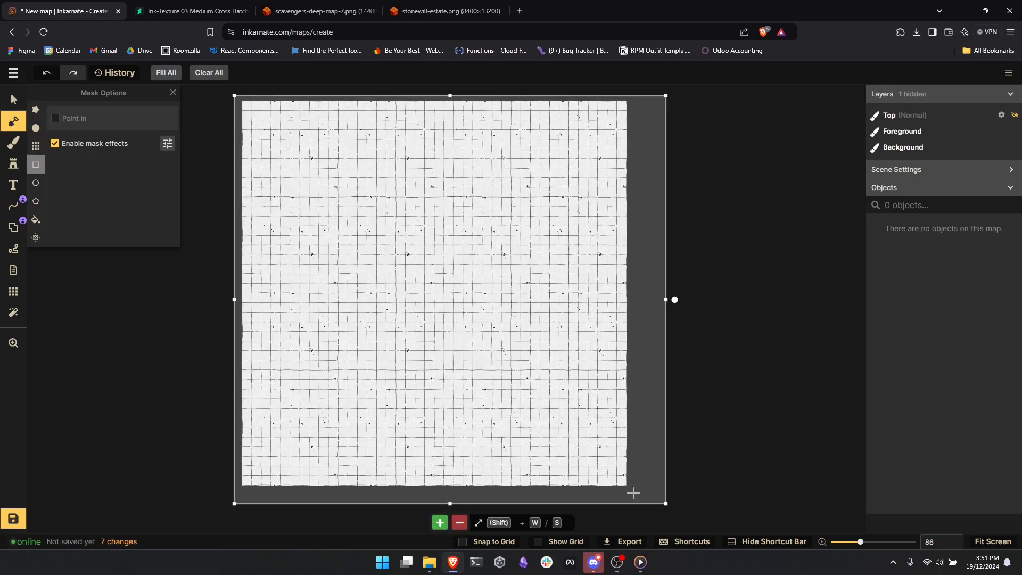
click(459, 522)
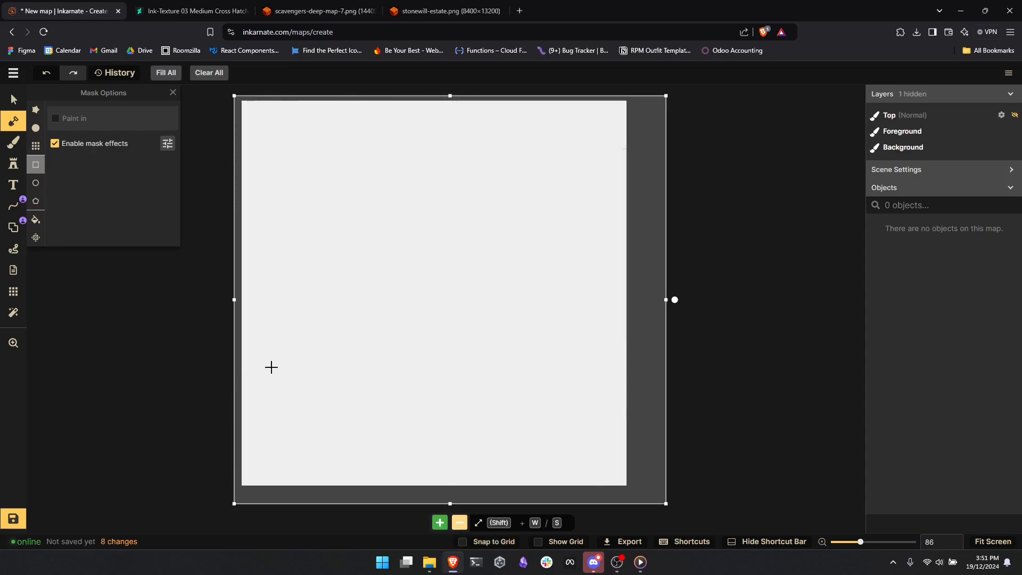
click(159, 382)
scroll(406, 335, up, 3)
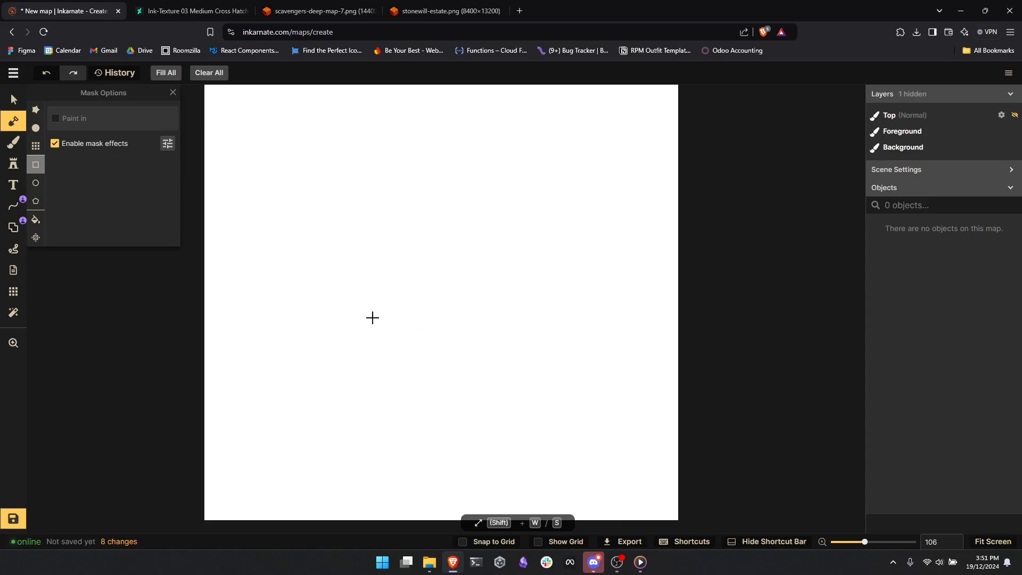
- Paint a 5-by-5-square room on the blank map with the grid mask brush set to Add at size 24
click(36, 128)
click(36, 146)
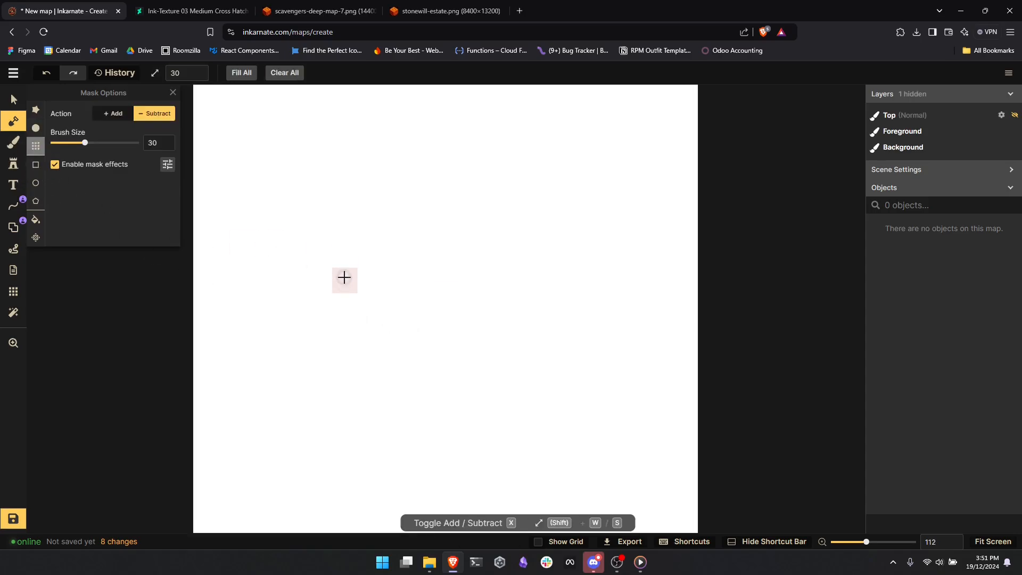
click(113, 113)
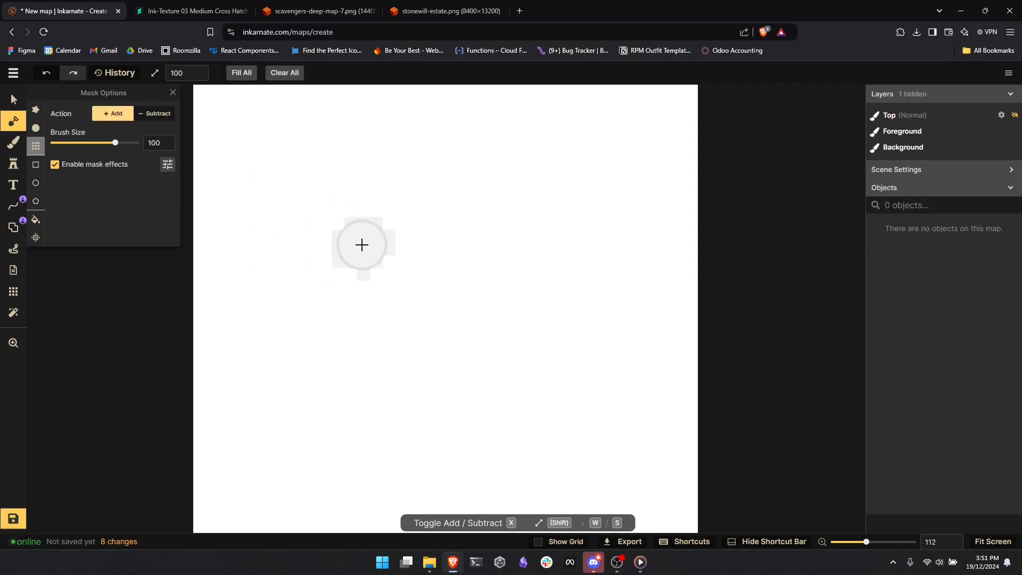
click(80, 143)
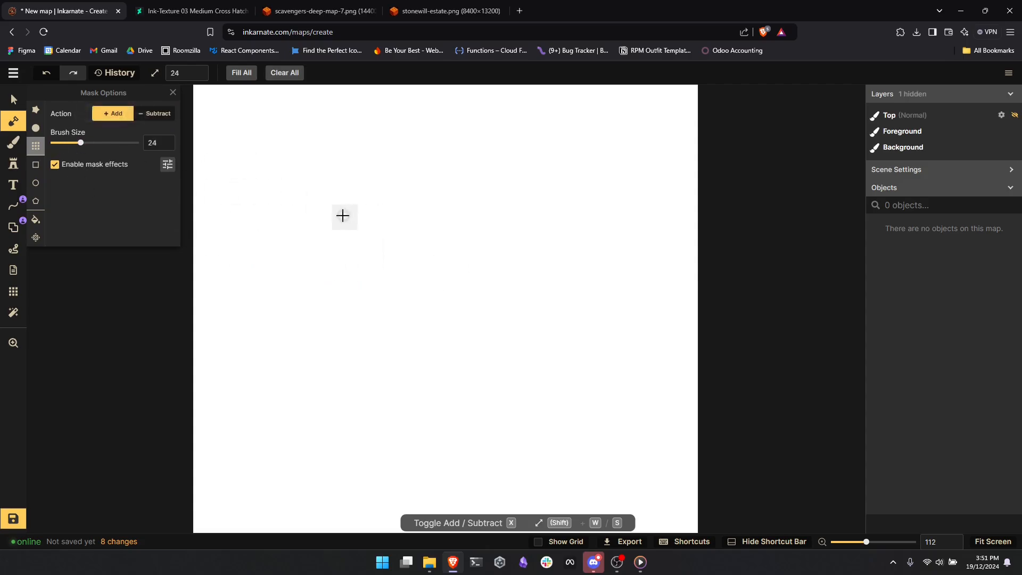
mouse_move(344, 220)
mouse_down()
mouse_move(340, 252)
mouse_move(386, 254)
mouse_move(388, 223)
mouse_move(383, 212)
mouse_move(368, 237)
mouse_up()
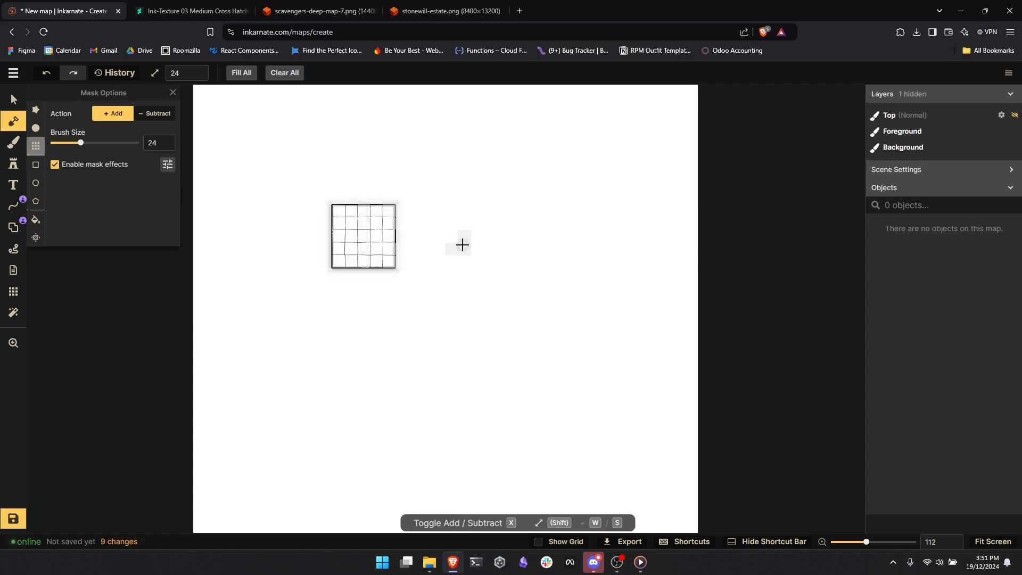
scroll(461, 243, up, 2)
scroll(461, 239, up, 4)
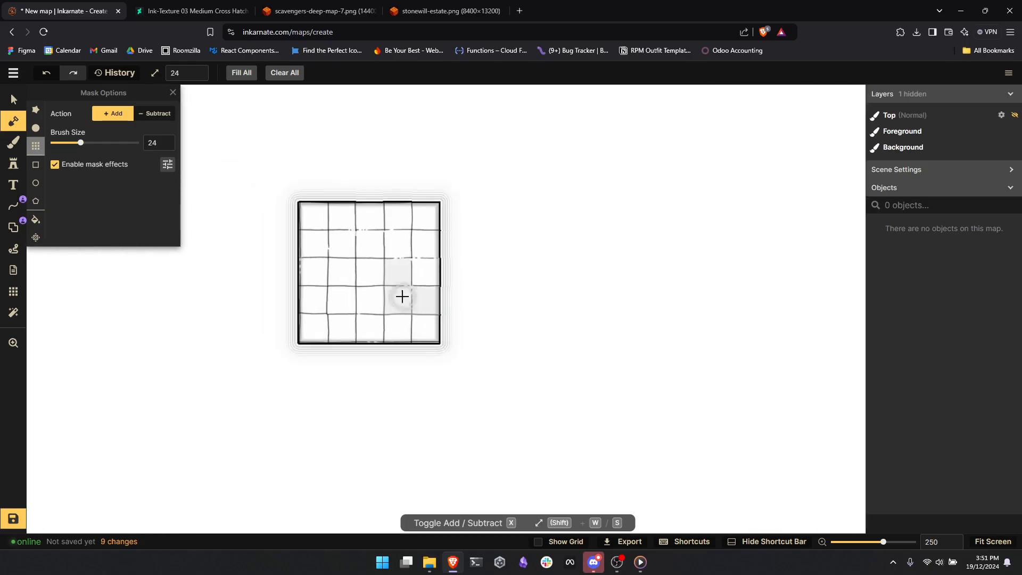
click(414, 304)
- Enlarge the room to 6 by 6 squares by adding a rectangular mask selection with Snap to Grid enabled
click(35, 165)
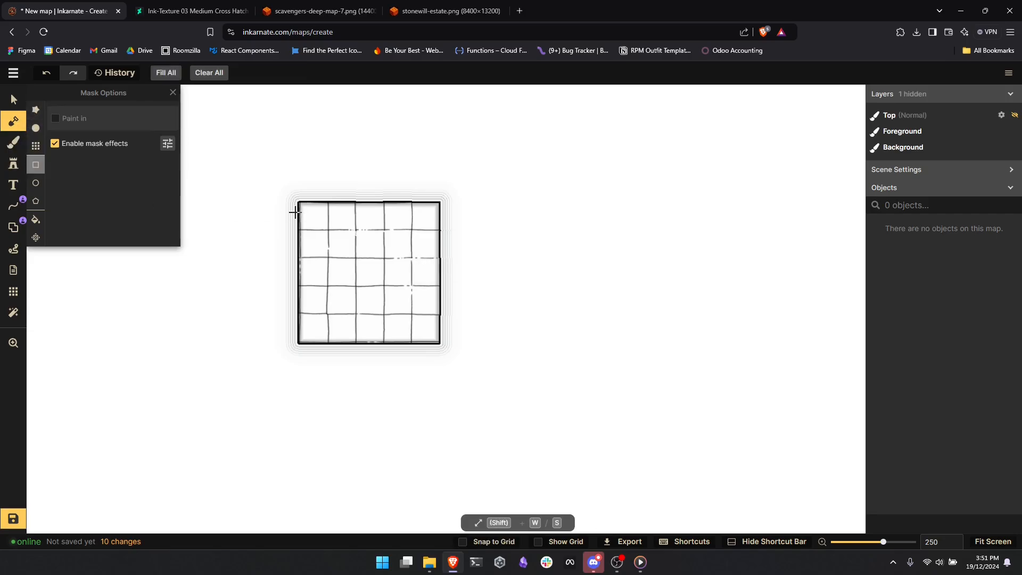
drag(298, 204, 439, 342)
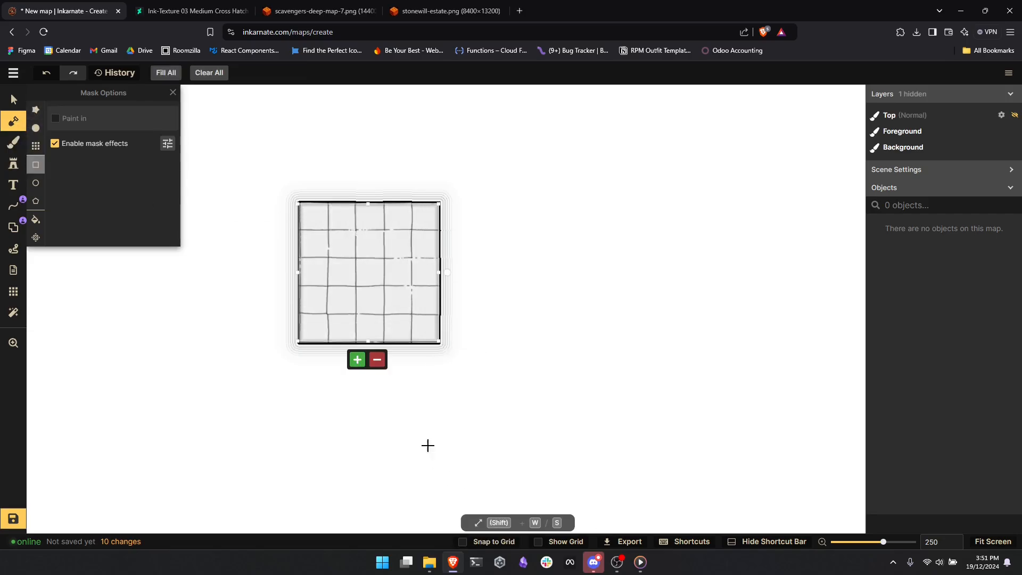
click(465, 544)
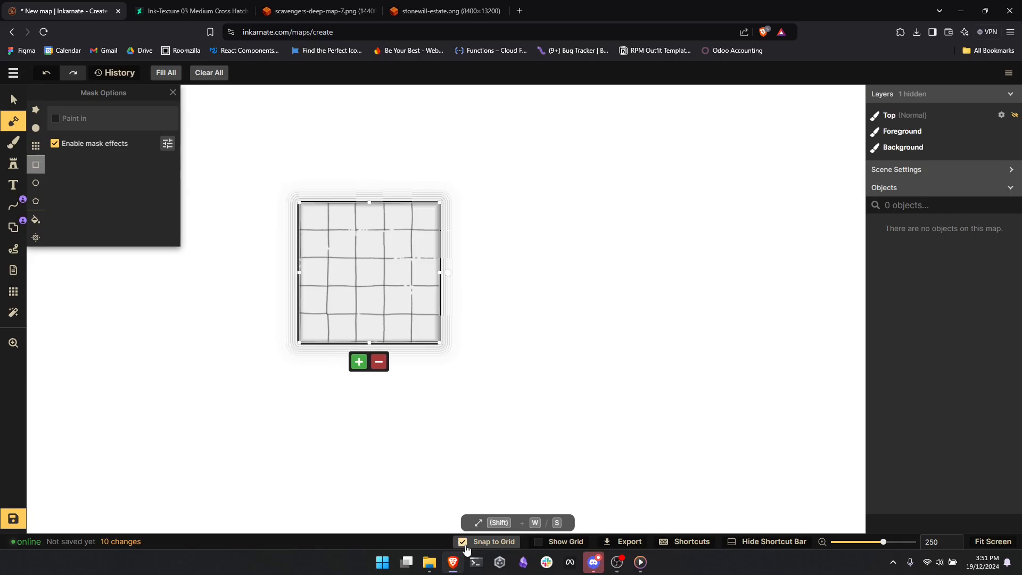
drag(340, 263, 344, 262)
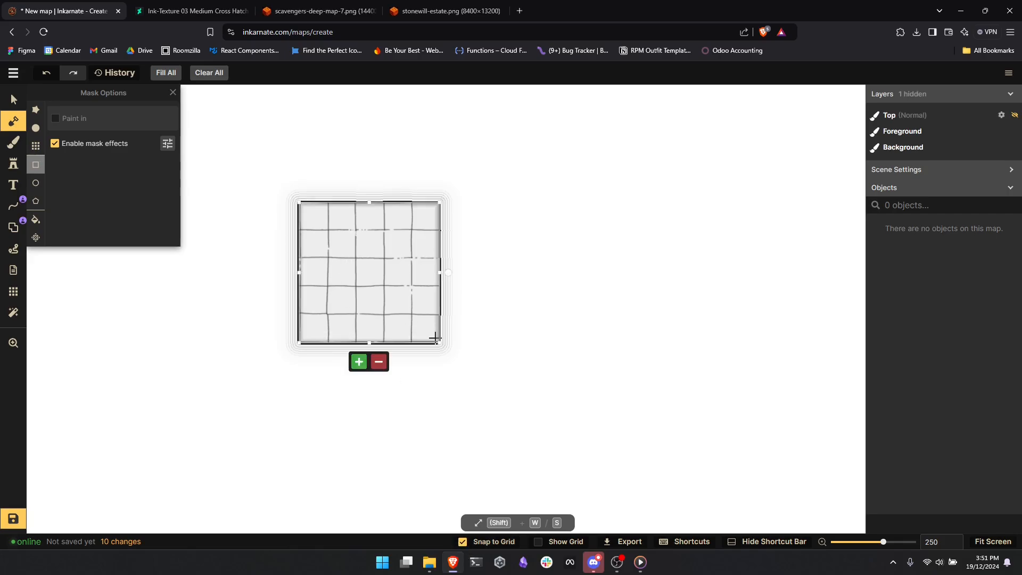
drag(440, 344, 465, 371)
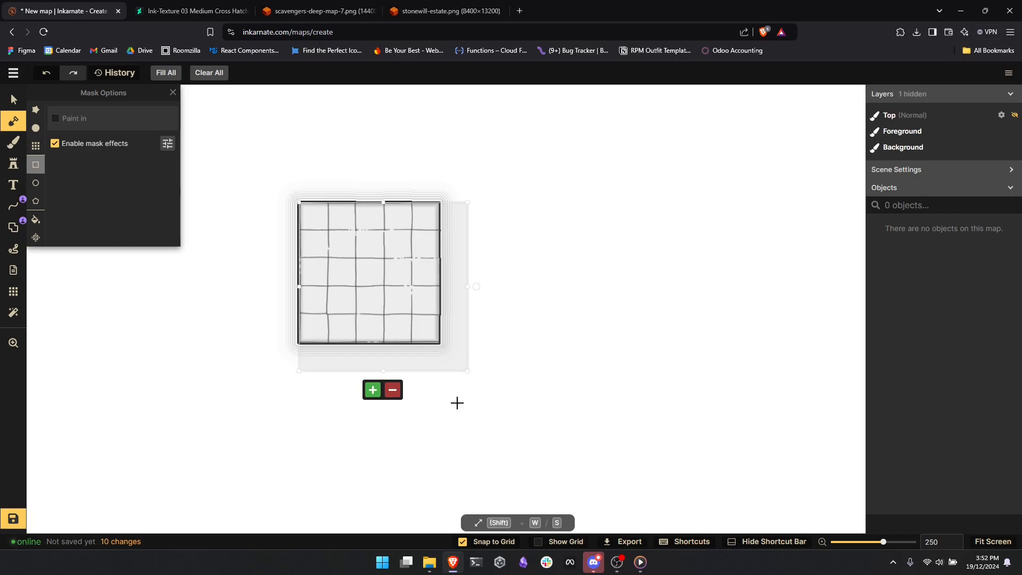
click(372, 390)
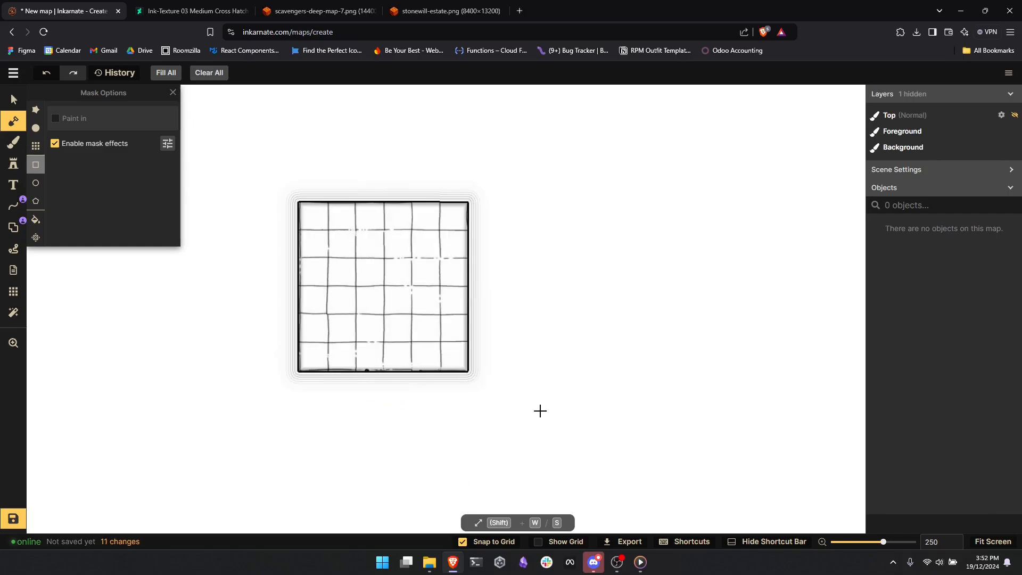
- Turn off the ripples effect and the outer shadows in the room's mask effects
drag(347, 323, 381, 346)
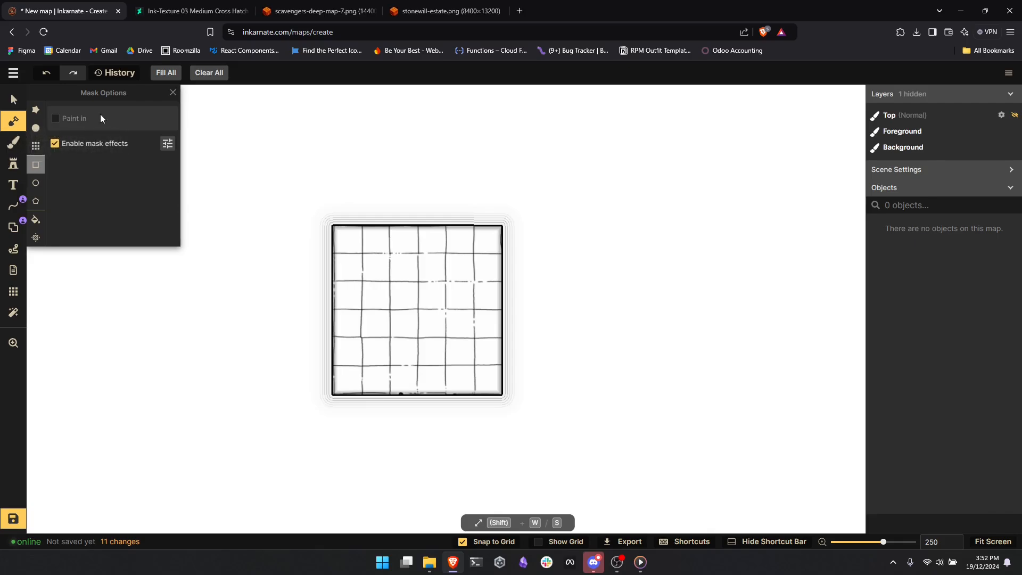
click(167, 143)
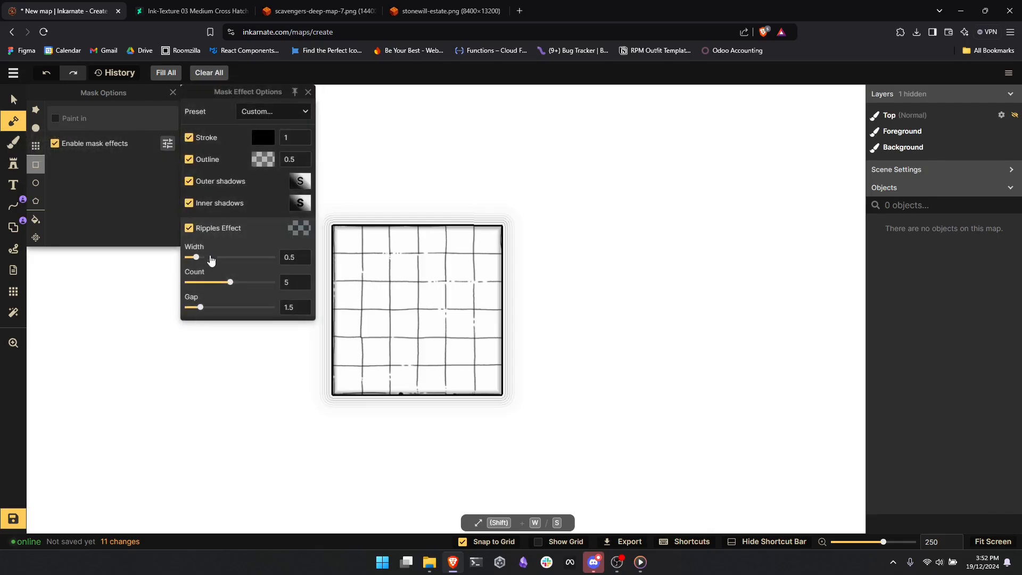
click(217, 229)
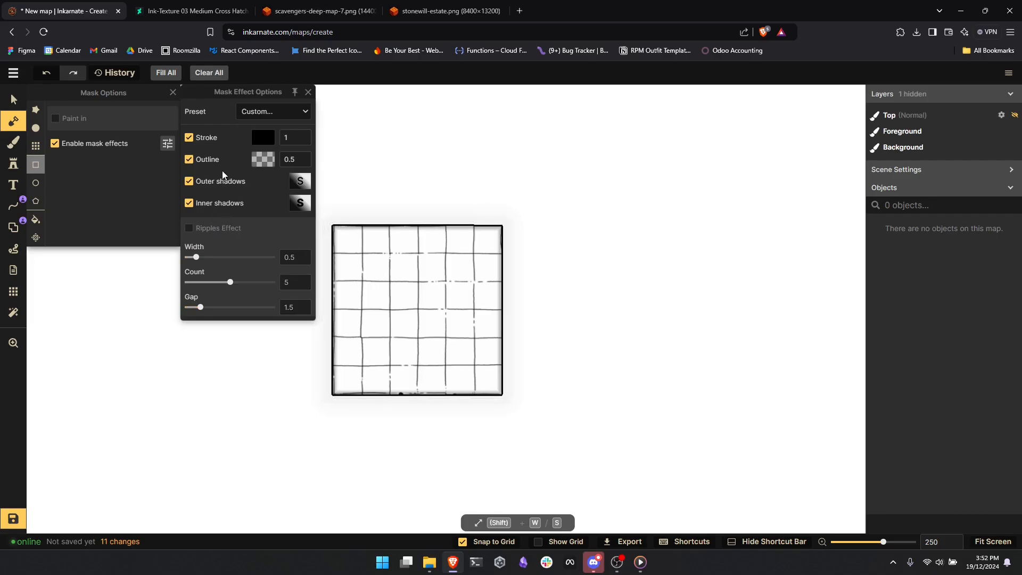
click(219, 185)
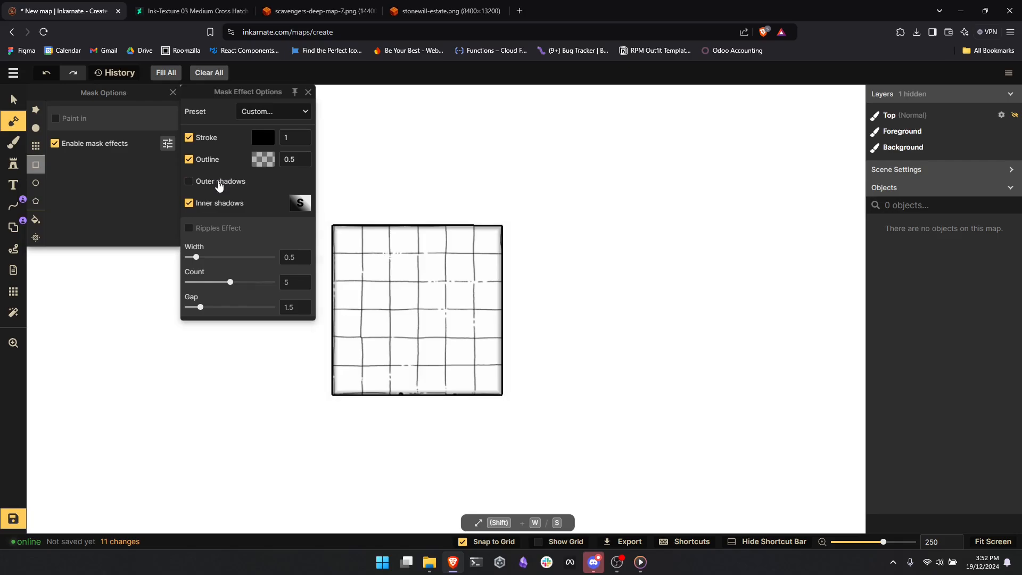
- Reduce the mask's inner shadow blur to its minimum and adjust the shadow distance
click(298, 204)
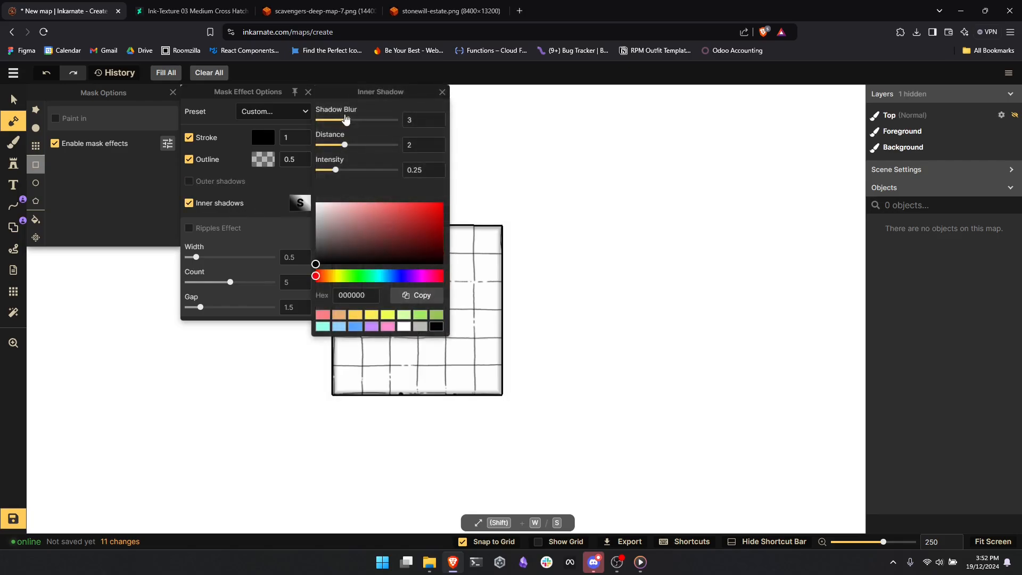
drag(348, 119, 301, 122)
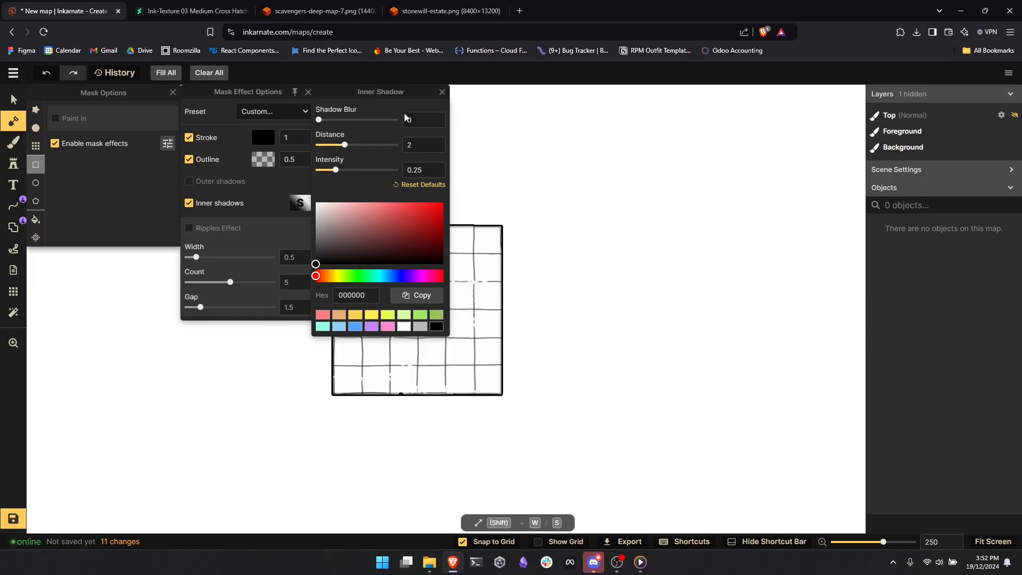
drag(345, 144, 356, 152)
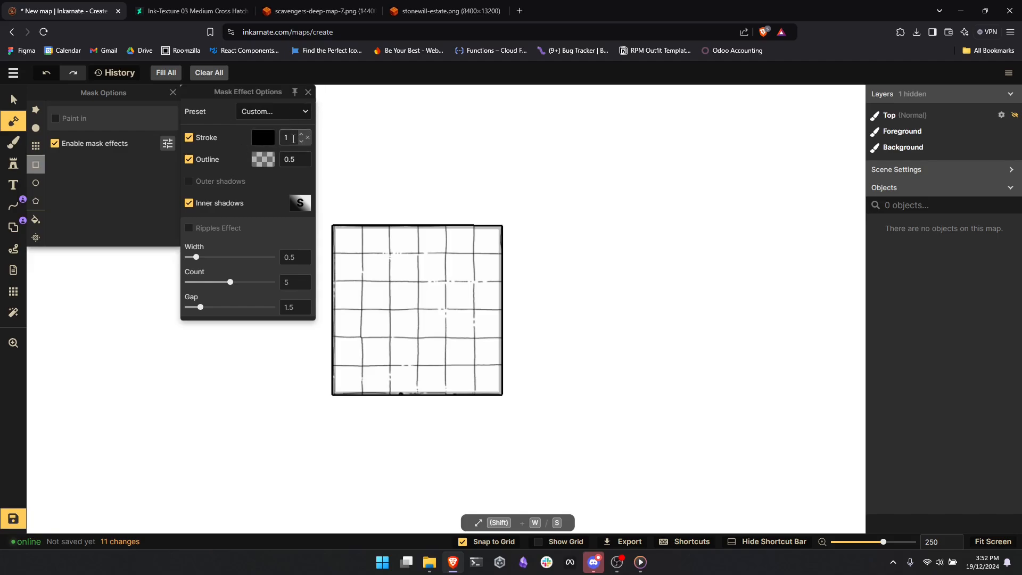
- Set the mask effect's stroke width to 2 and check the room's outline at several zoom levels
mouse_move(294, 137)
mouse_down()
mouse_move(242, 160)
mouse_move(253, 165)
mouse_up()
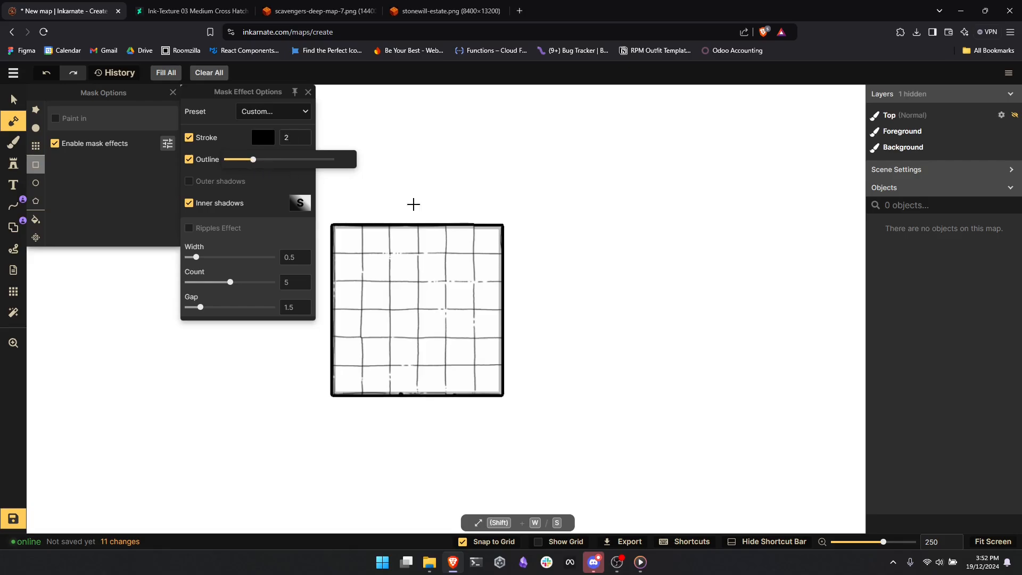
click(427, 381)
scroll(441, 400, down, 3)
scroll(436, 396, down, 3)
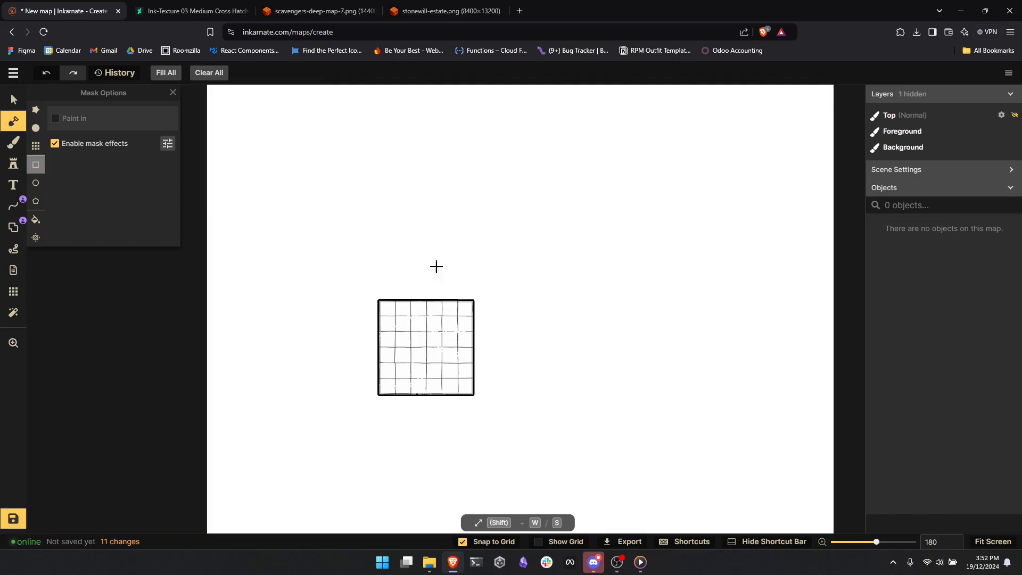
scroll(362, 341, up, 2)
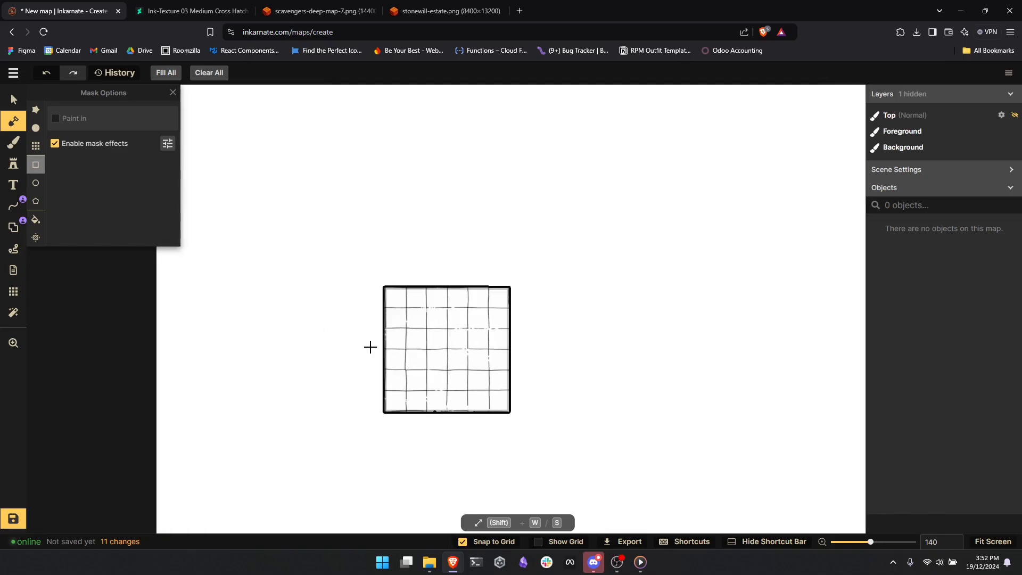
scroll(440, 387, up, 1)
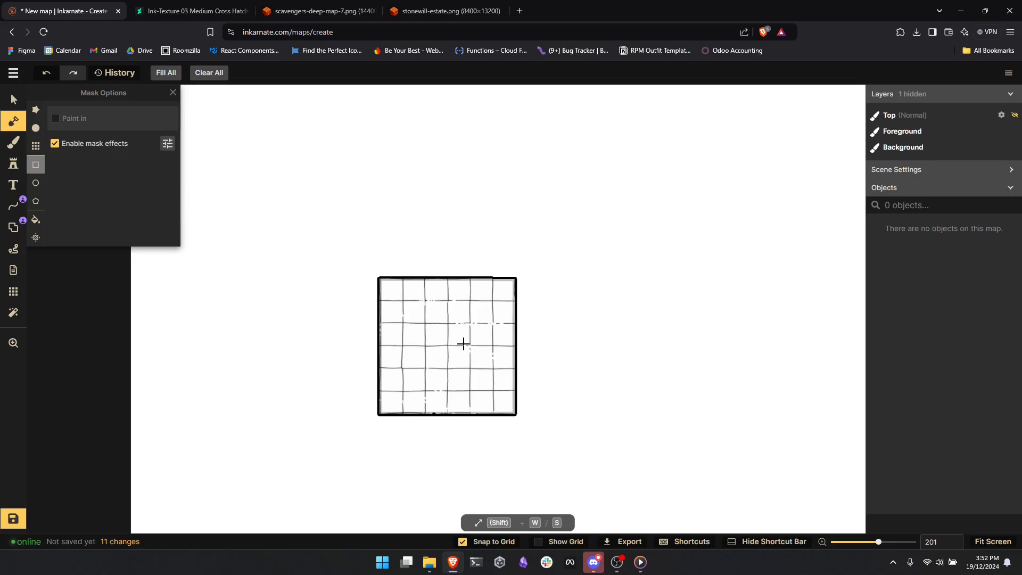
scroll(465, 343, down, 1)
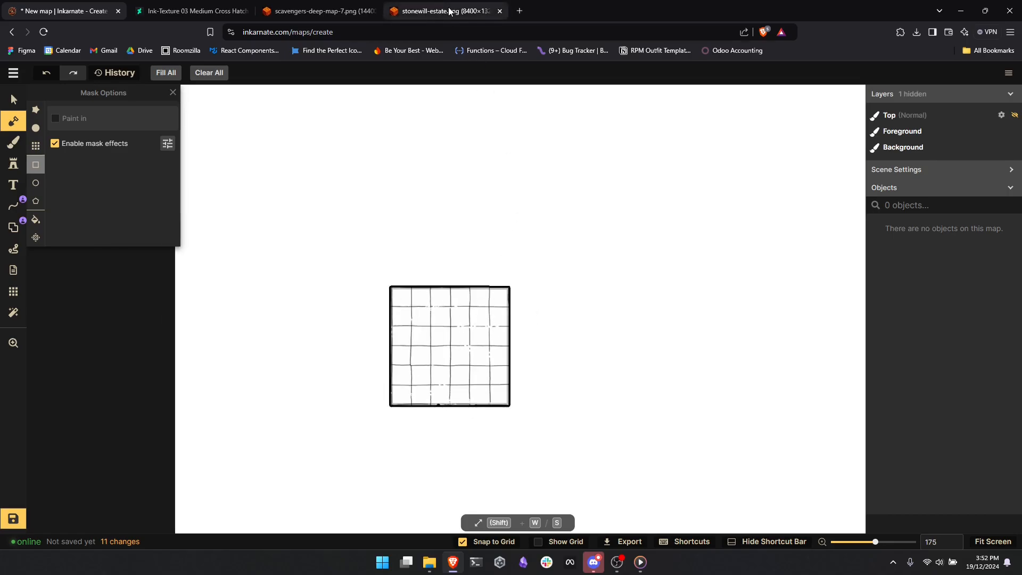
- Examine the wall hatching on the Scavengers' Deep reference map, then return to the Inkarnate map
click(306, 3)
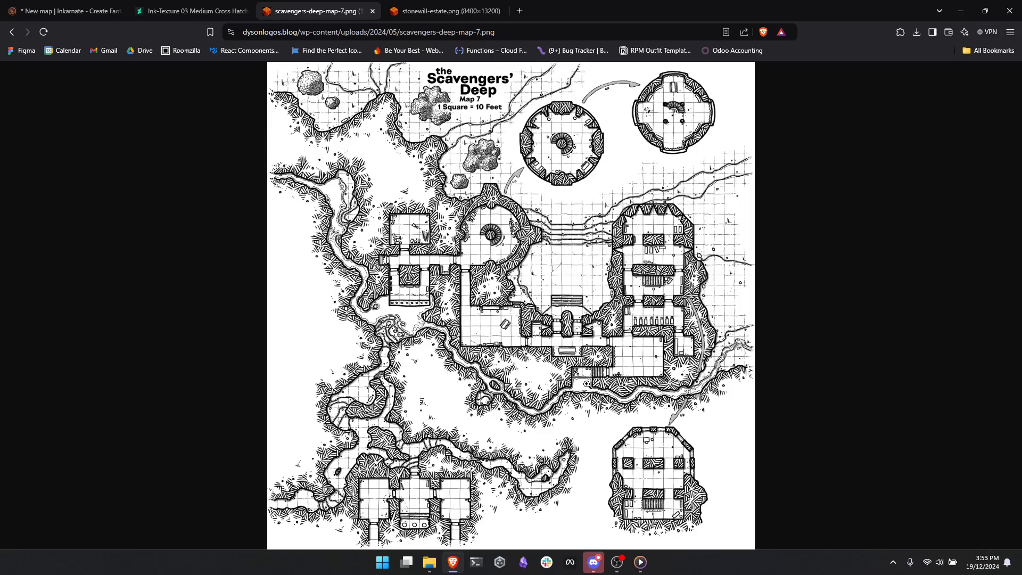
click(208, 11)
click(64, 10)
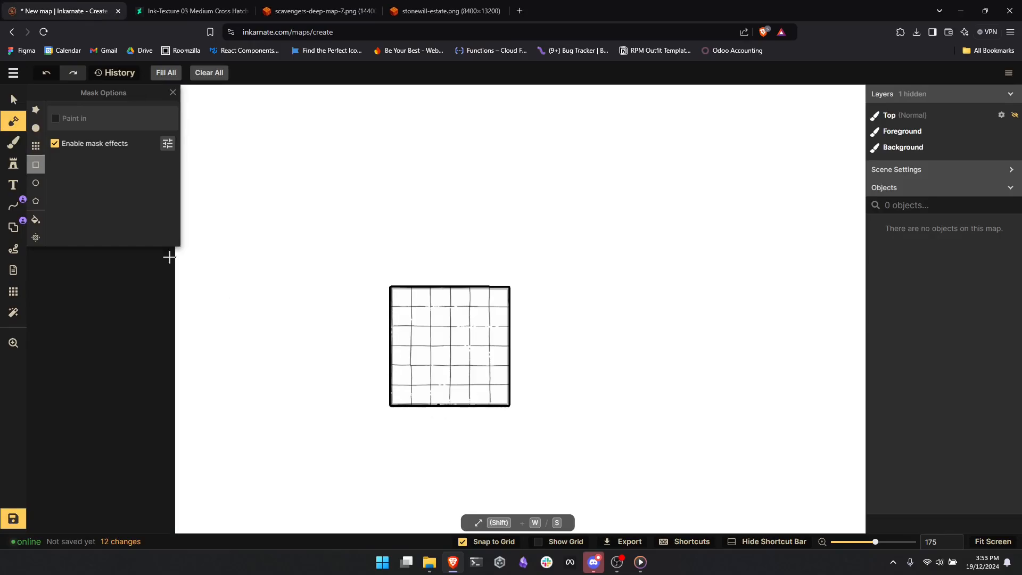
- Set the mask effect's stroke width to 2.3
click(167, 143)
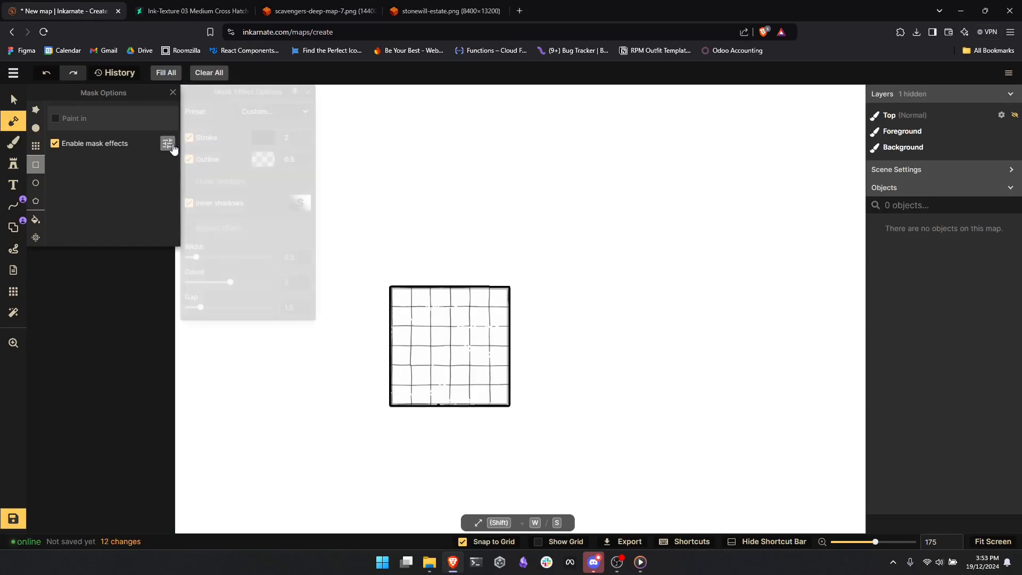
double_click(291, 137)
click(259, 160)
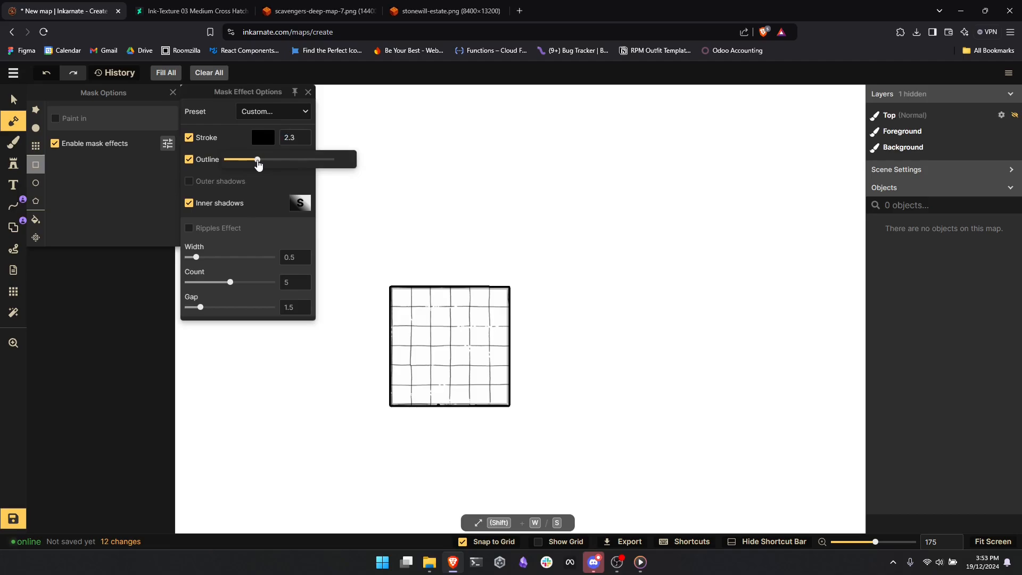
click(505, 204)
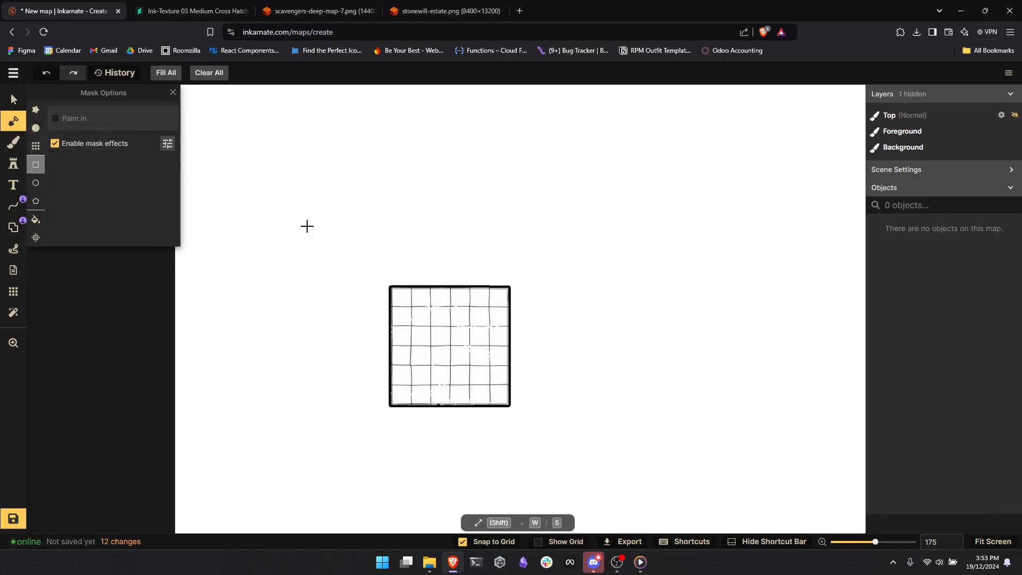
- Set the brush to paint on the background layer with the dark-preview cross-hatch texture from the catalog
click(8, 144)
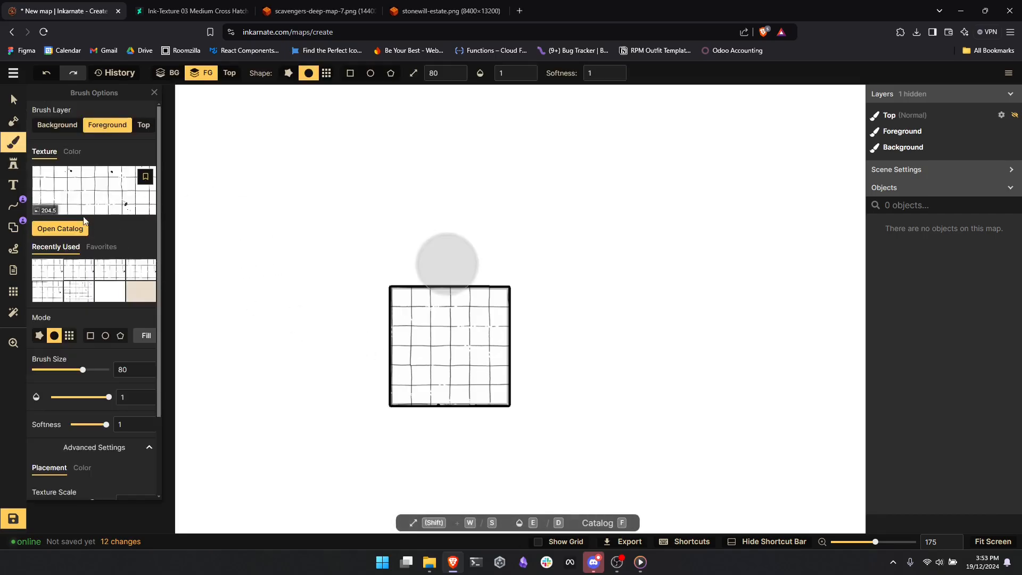
click(56, 126)
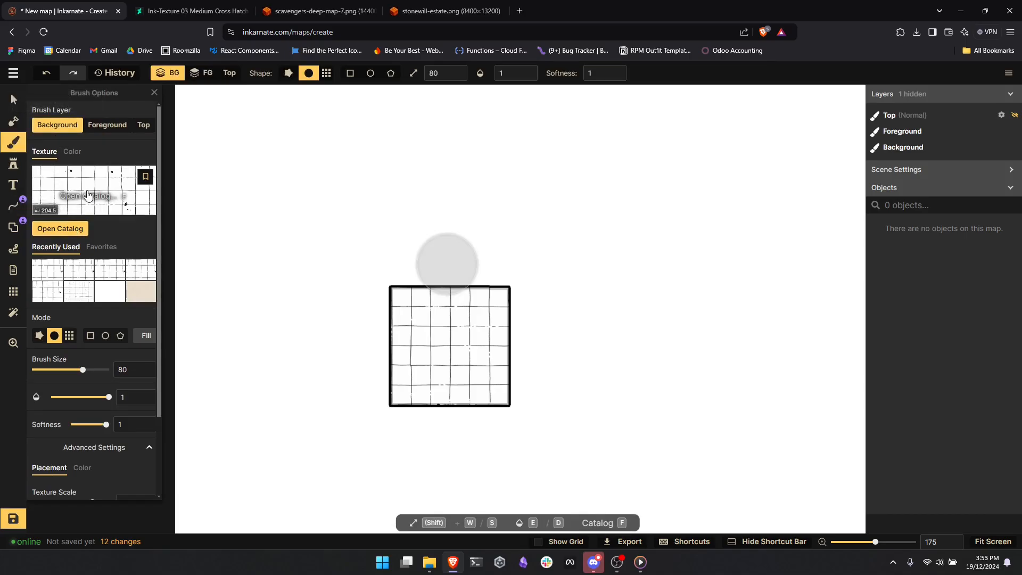
click(59, 229)
click(195, 216)
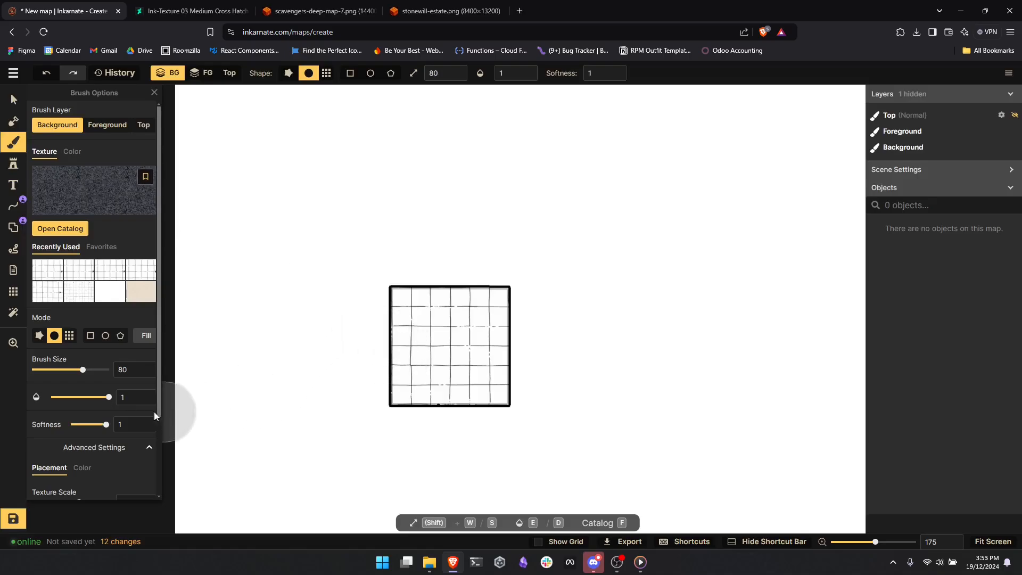
- Set the hatch texture's scale to 400
scroll(98, 428, down, 2)
drag(78, 403, 106, 418)
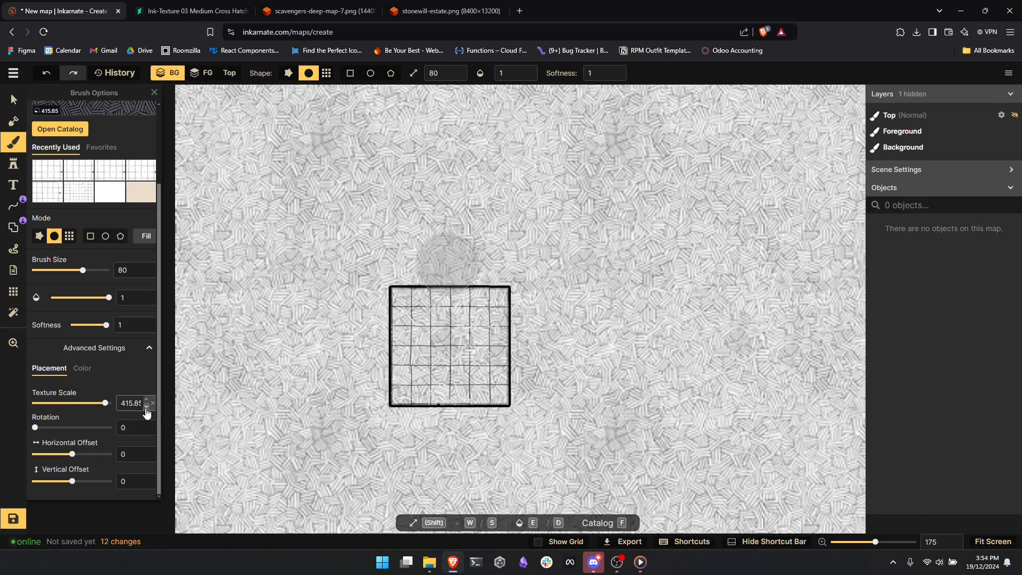
double_click(132, 401)
text(415)
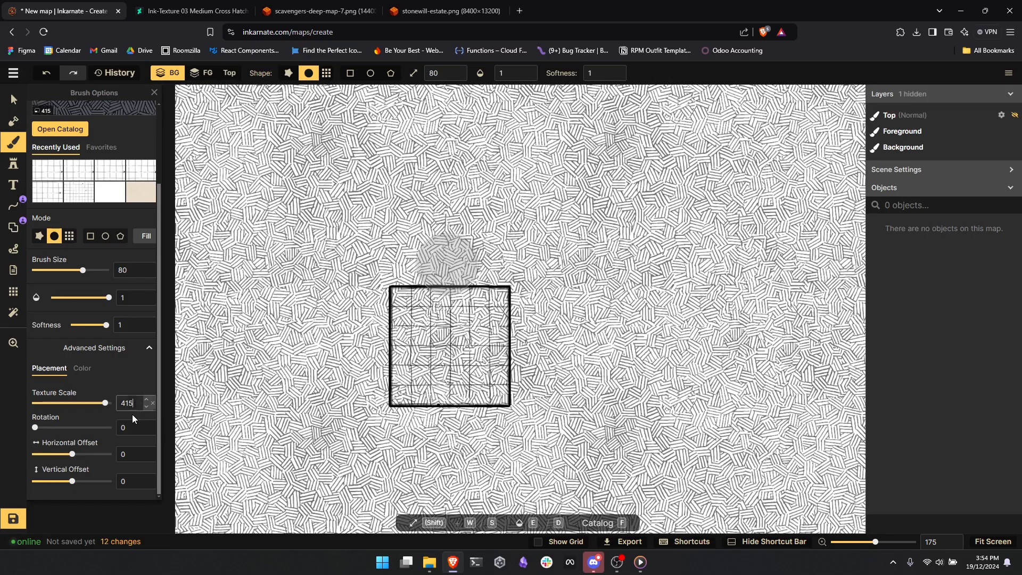
key(ctrl+a)
text(400)
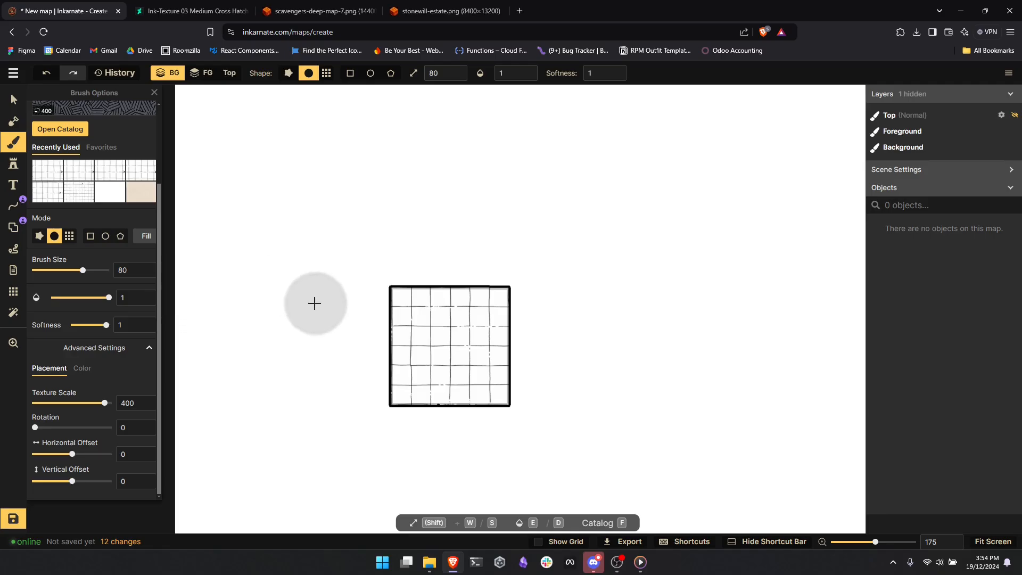
- Check the Scavengers' Deep reference map and paint hatching around the square room with the rough brush at size 32
click(345, 16)
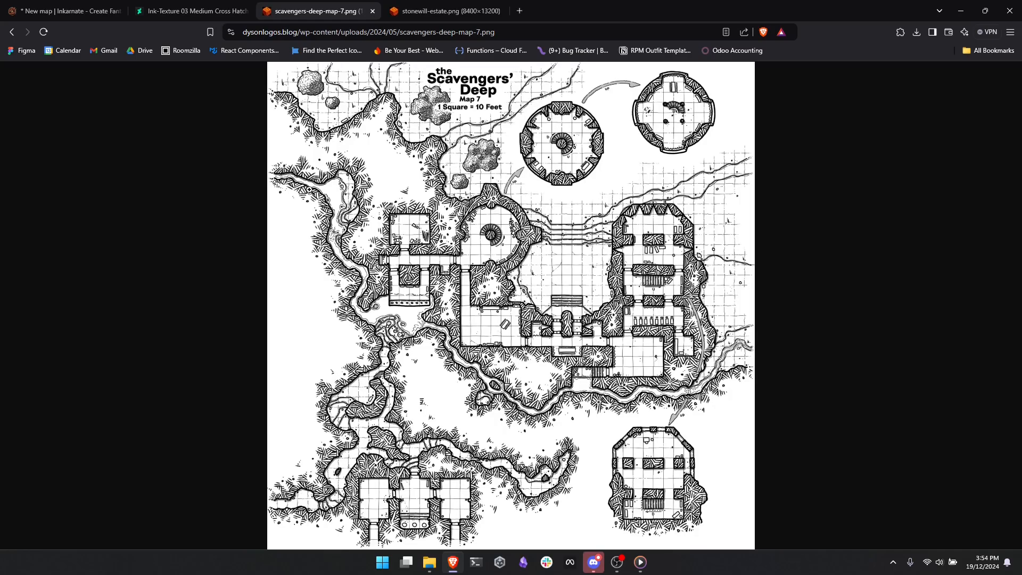
click(69, 11)
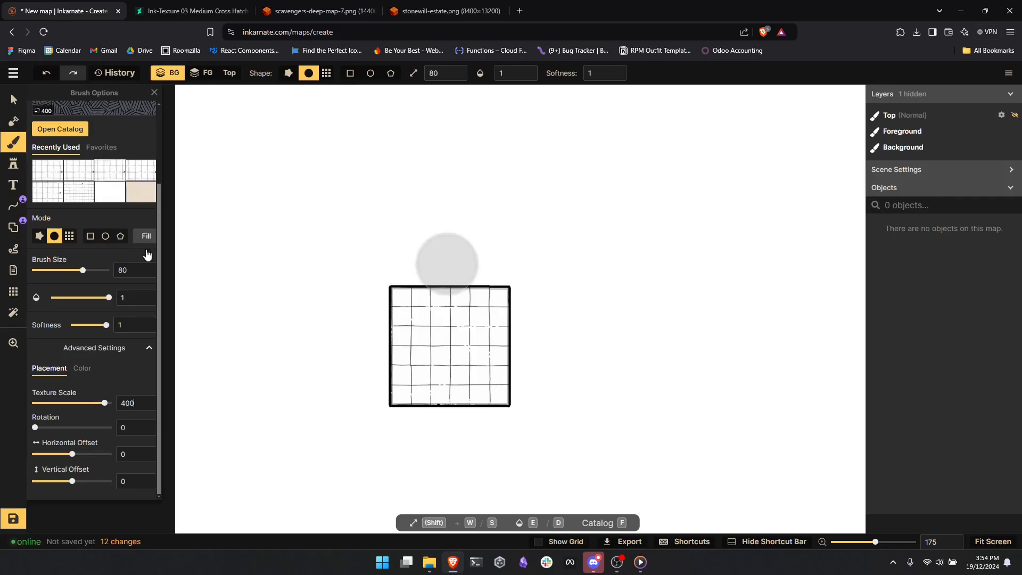
click(38, 237)
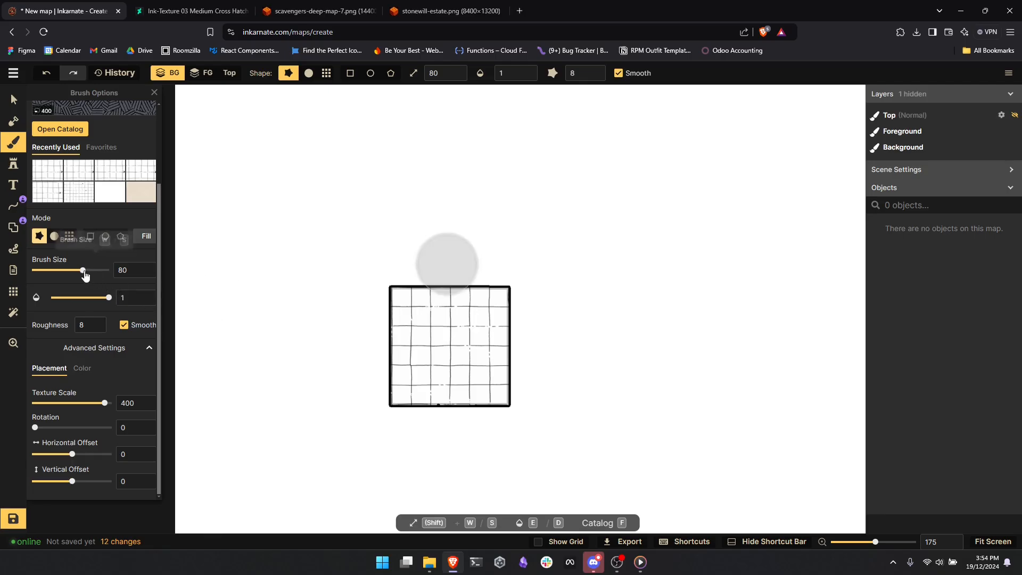
drag(84, 275, 63, 271)
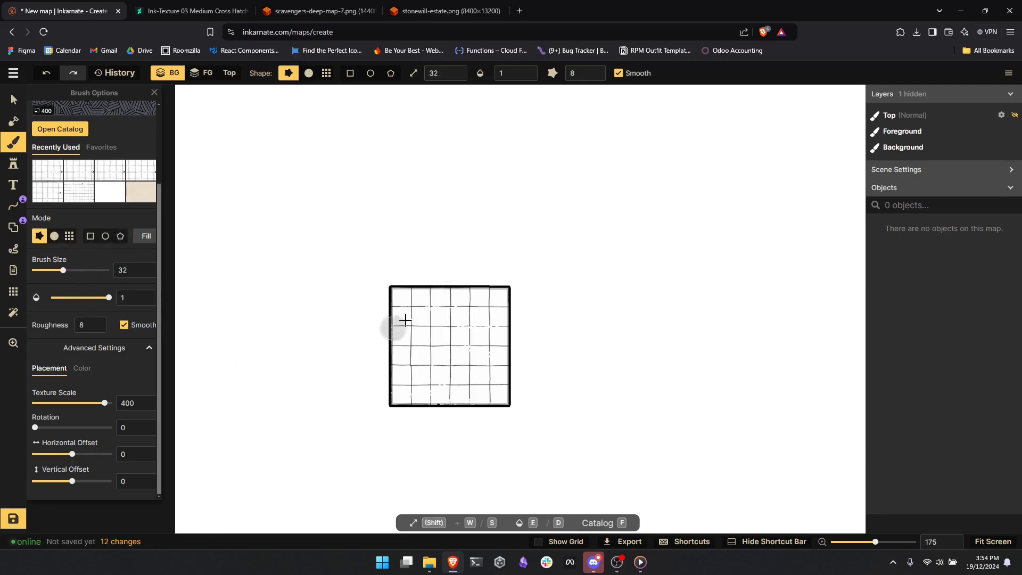
mouse_move(407, 276)
mouse_down()
mouse_move(469, 277)
mouse_move(514, 306)
mouse_move(513, 389)
mouse_move(496, 409)
mouse_move(387, 398)
mouse_move(400, 278)
mouse_up()
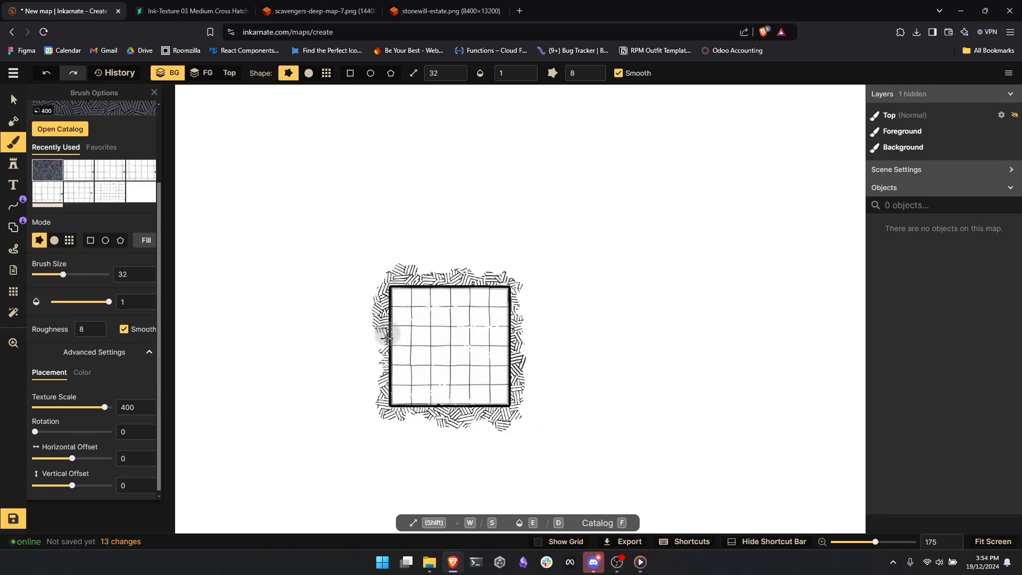
drag(387, 335, 381, 362)
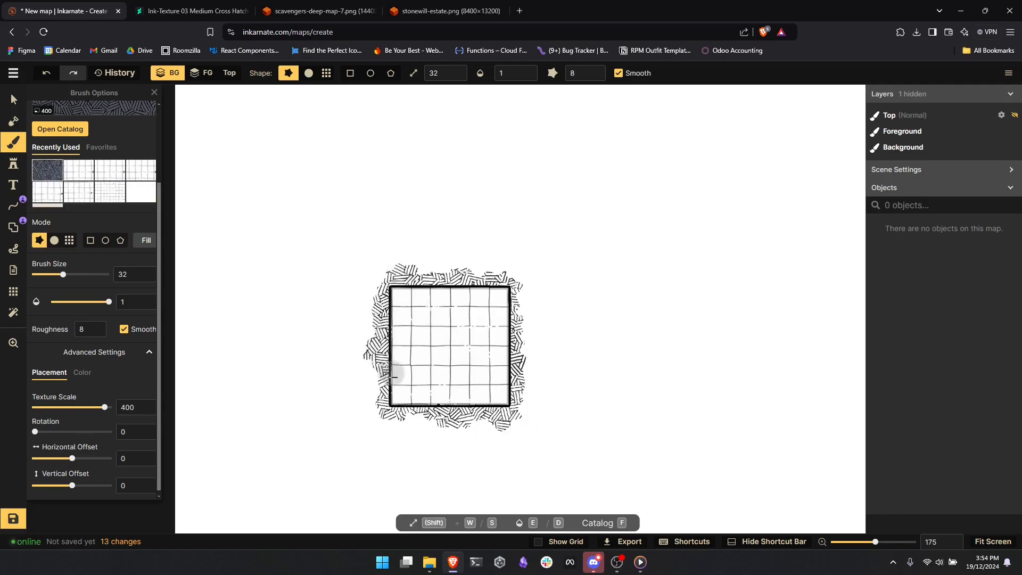
- Set the brush roughness to 13 and paint more hatching around the square room's walls
click(92, 329)
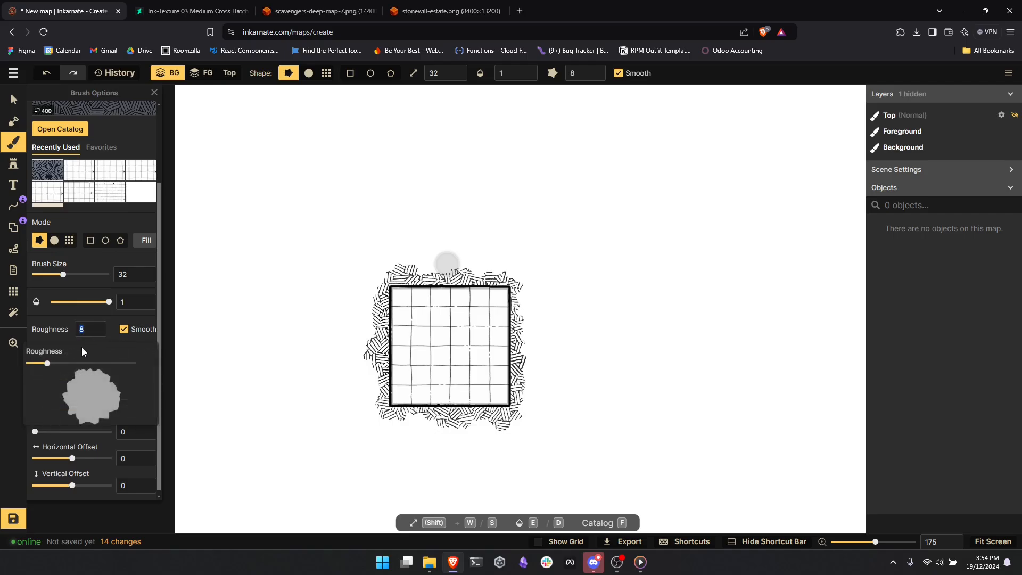
drag(48, 365, 65, 367)
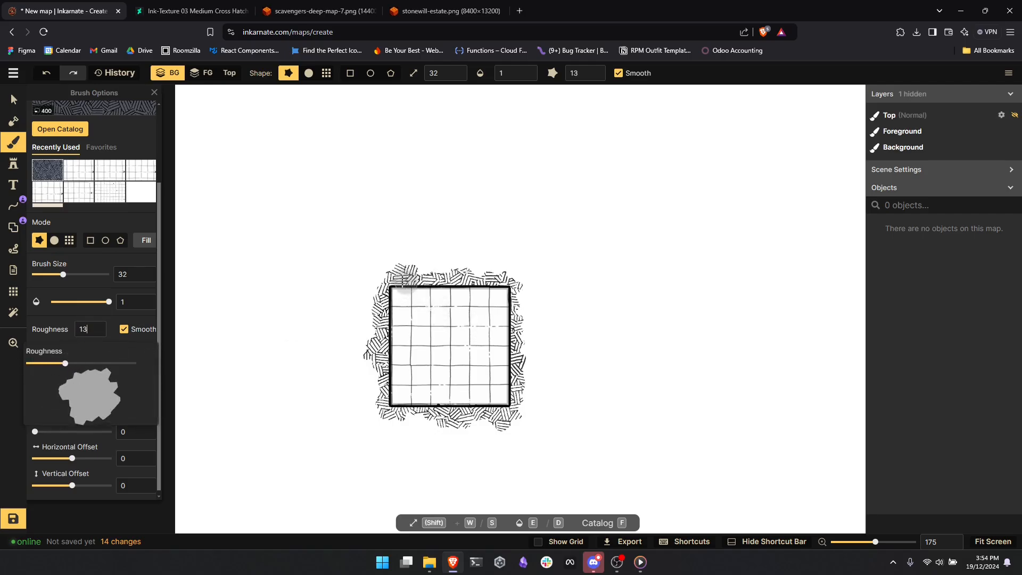
mouse_move(394, 401)
mouse_down()
mouse_move(425, 414)
mouse_move(397, 405)
mouse_move(380, 416)
mouse_move(373, 401)
mouse_move(402, 419)
mouse_move(489, 410)
mouse_move(531, 345)
mouse_move(479, 272)
mouse_move(441, 288)
mouse_up()
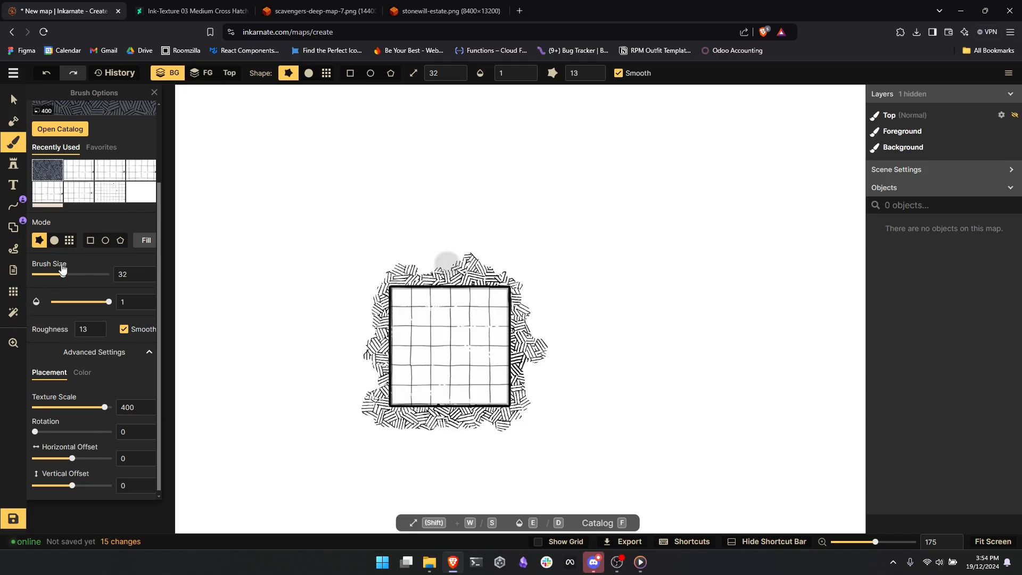
- Paint over the outer edges of the hatching with the plain white texture to trim it closer to the room
click(140, 194)
mouse_move(355, 400)
mouse_down()
mouse_move(365, 427)
mouse_move(364, 395)
mouse_move(368, 423)
mouse_move(401, 437)
mouse_move(543, 451)
mouse_move(535, 414)
mouse_move(504, 438)
mouse_move(554, 389)
mouse_move(530, 273)
mouse_move(483, 247)
mouse_move(463, 258)
mouse_move(371, 262)
mouse_move(353, 325)
mouse_move(363, 359)
mouse_up()
scroll(421, 409, down, 3)
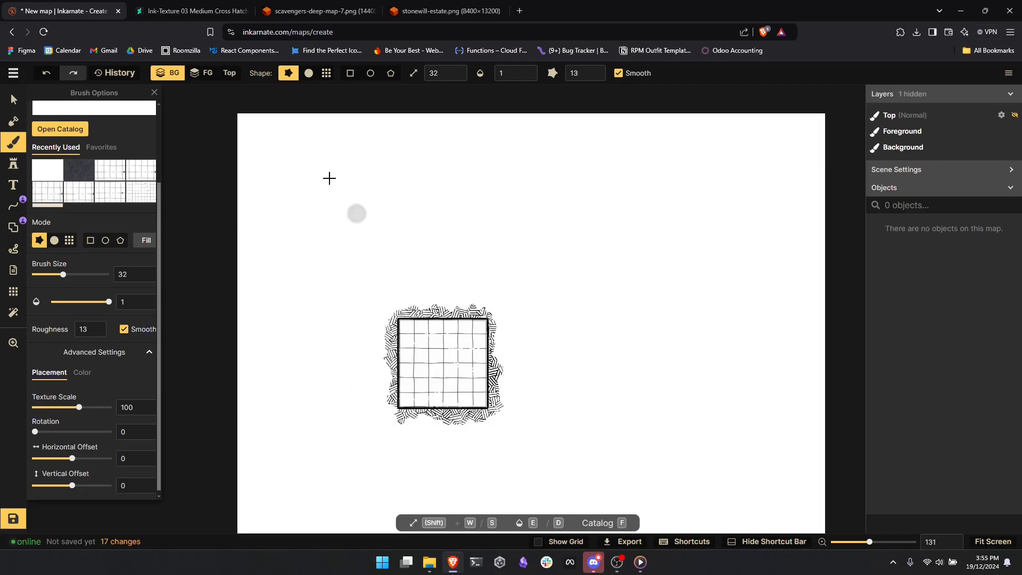
drag(557, 412, 561, 371)
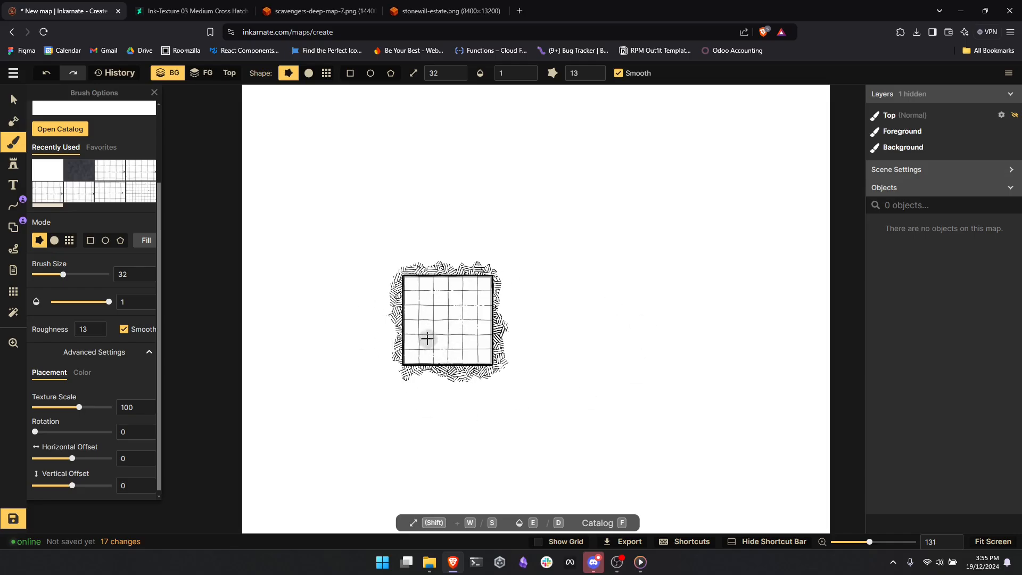
- Add an L-shaped corridor two squares wide to the mask with the grid brush, running down from the square room and turning right
click(14, 121)
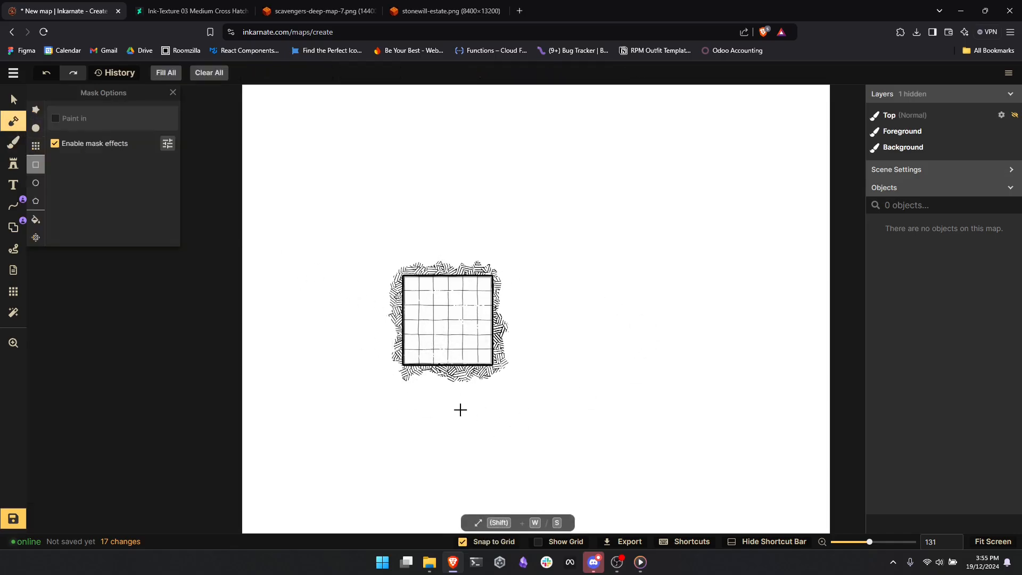
click(36, 145)
click(448, 379)
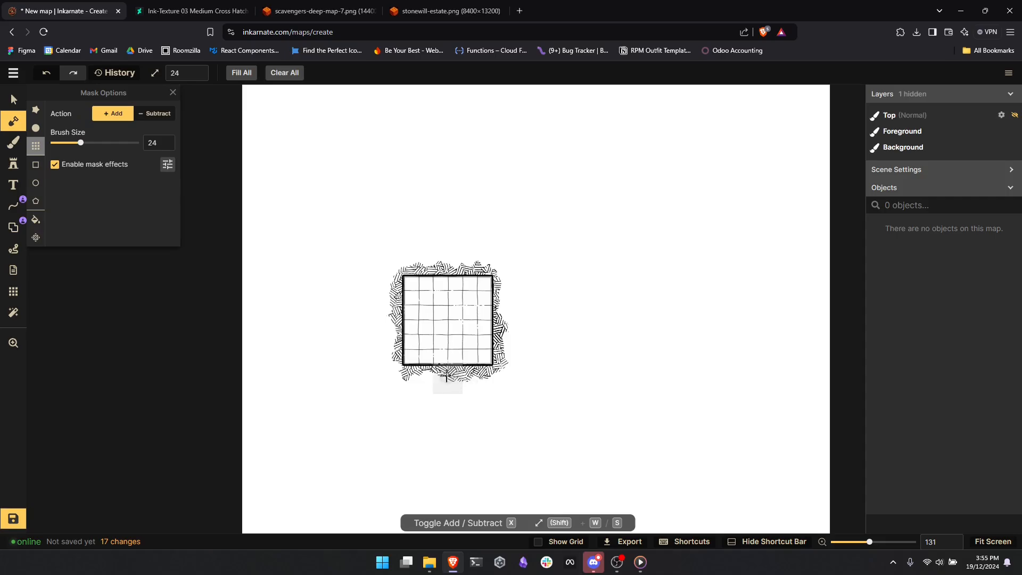
click(448, 408)
click(450, 435)
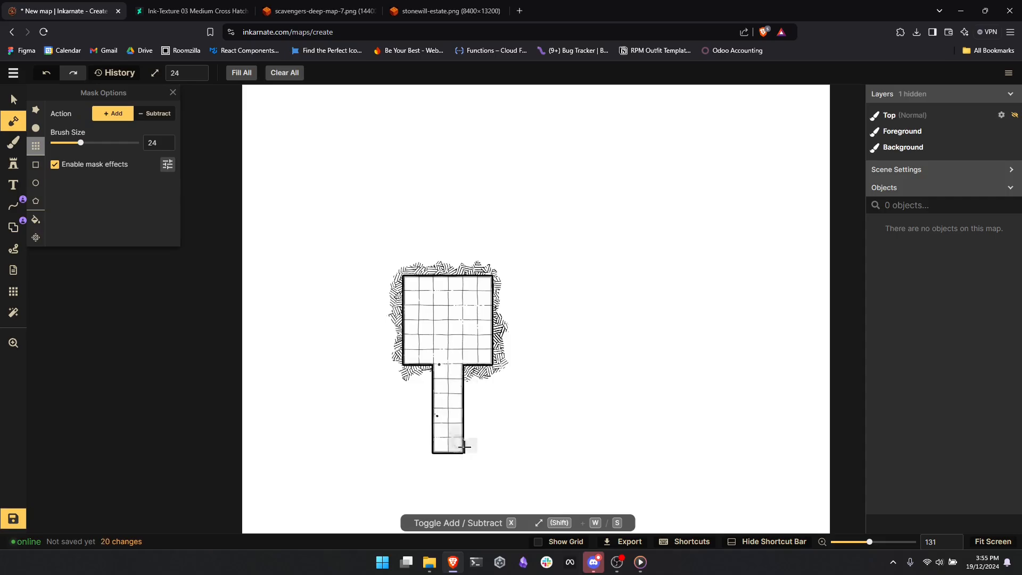
click(474, 437)
click(506, 436)
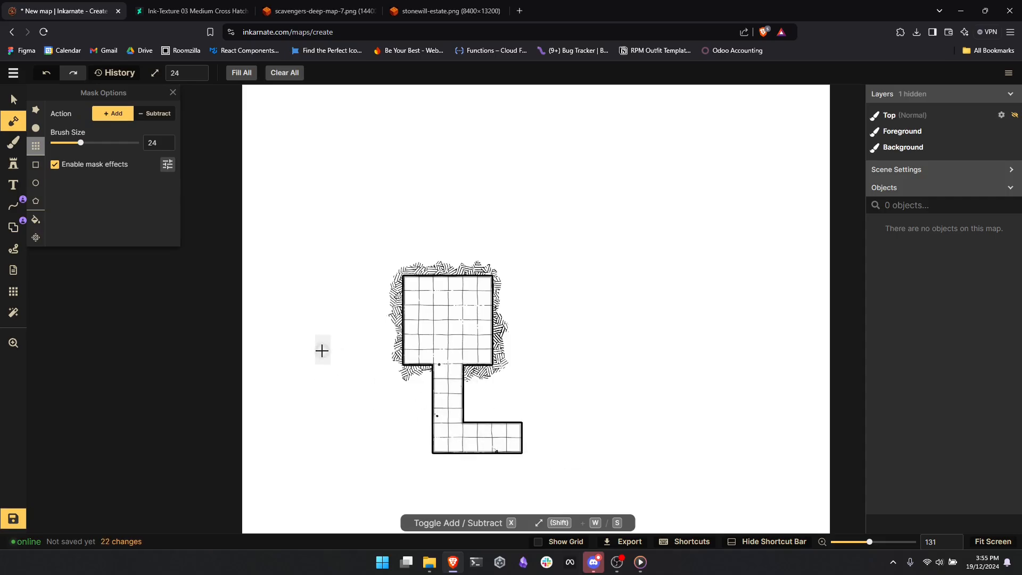
- Add a circular room about five squares across to the mask at the corridor's end and inspect its outline
click(35, 183)
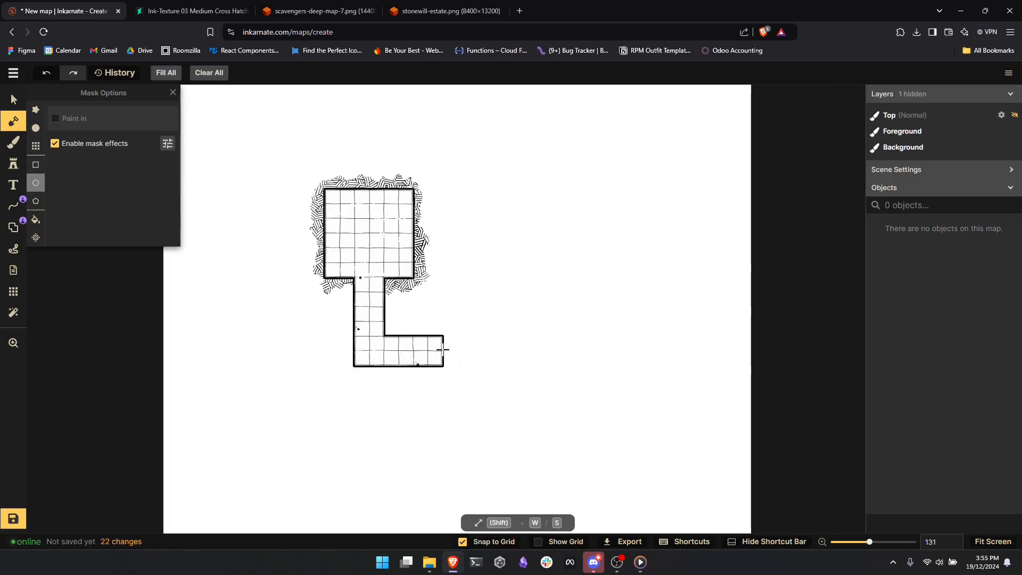
drag(444, 348, 478, 386)
click(432, 407)
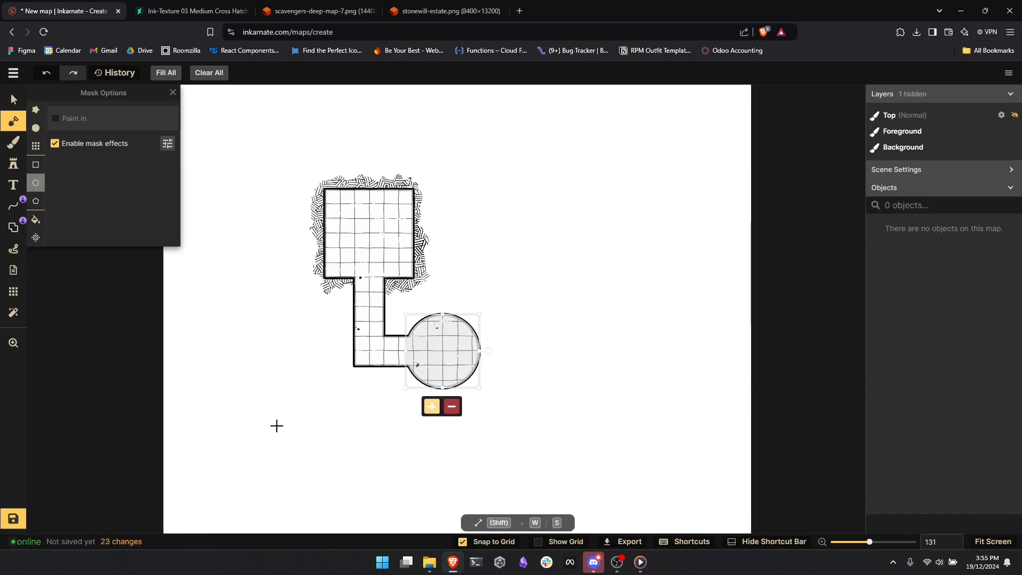
click(16, 101)
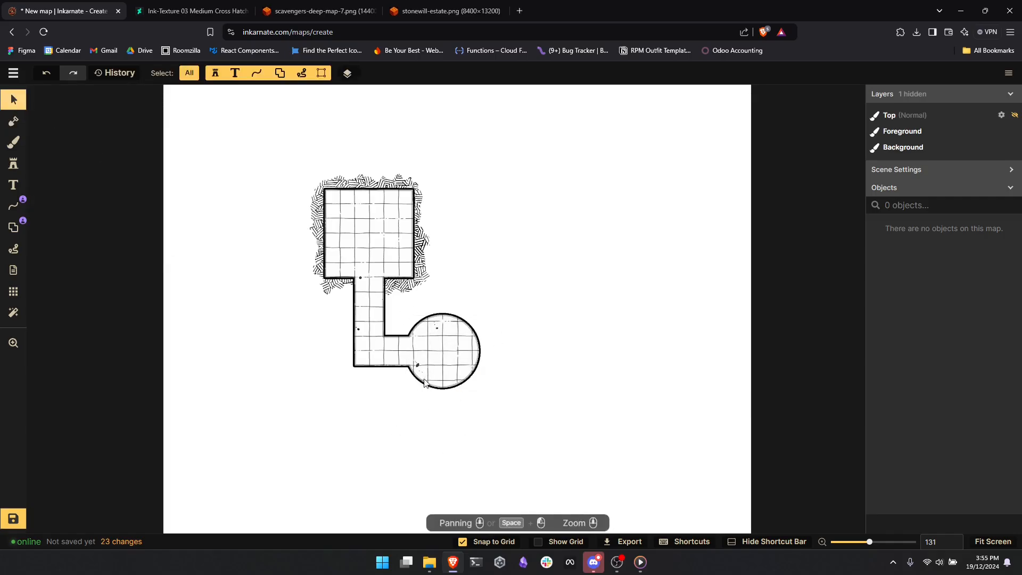
scroll(424, 382, up, 4)
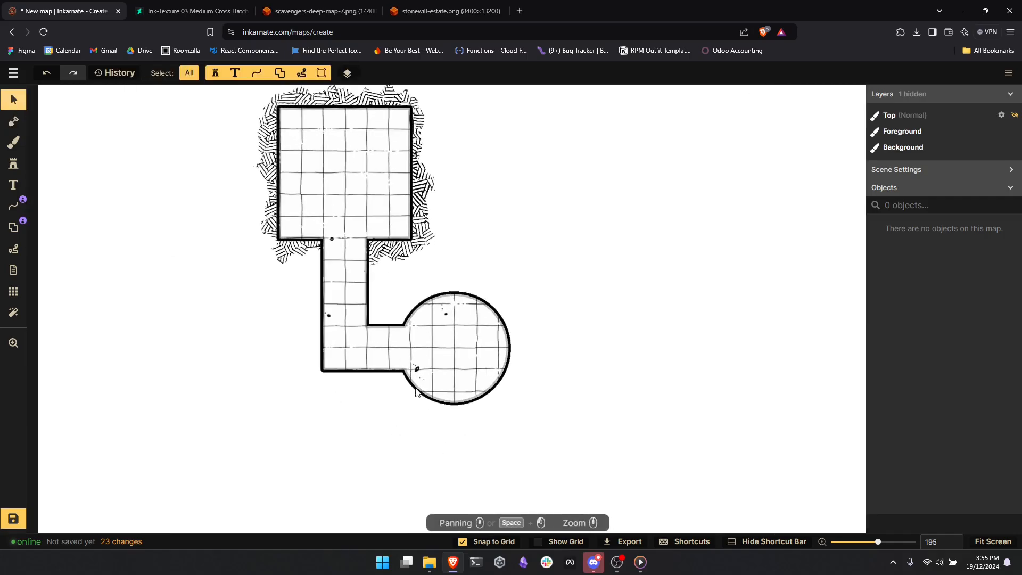
drag(441, 376, 427, 374)
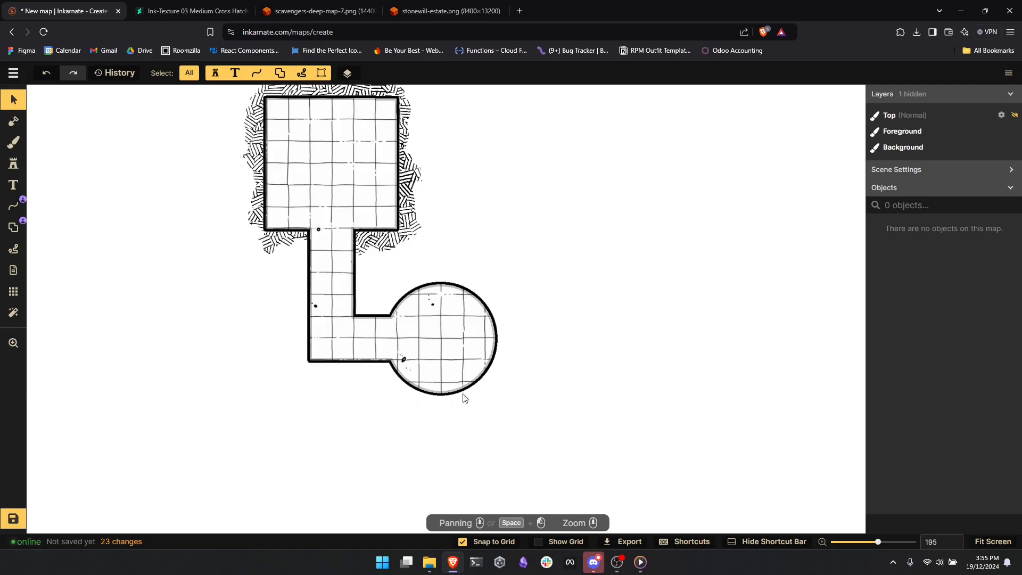
scroll(457, 331, down, 3)
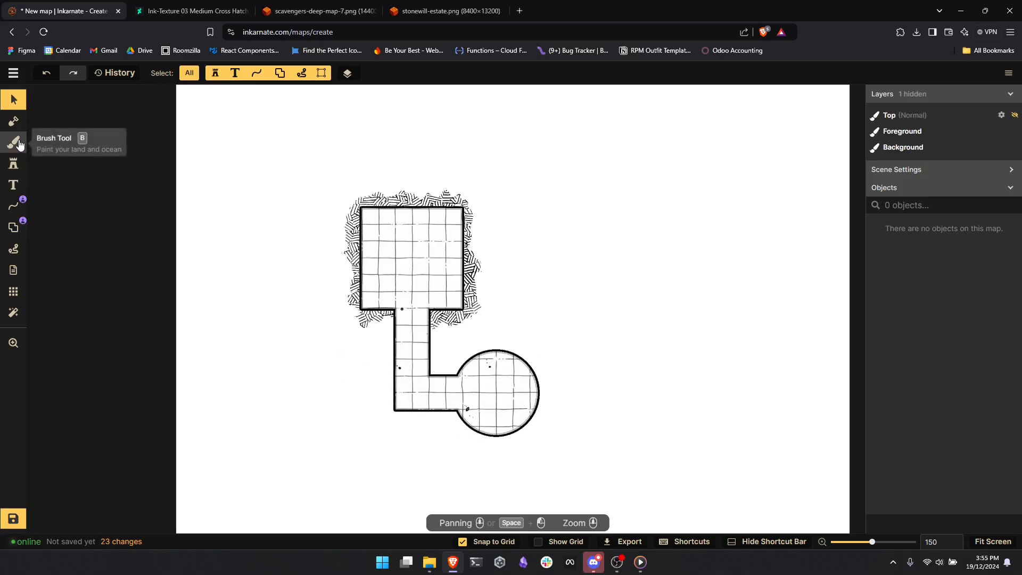
- Paint a branching cave onto the mask to the right of the rooms with the rough brush at roughness 5 and size 74
click(14, 121)
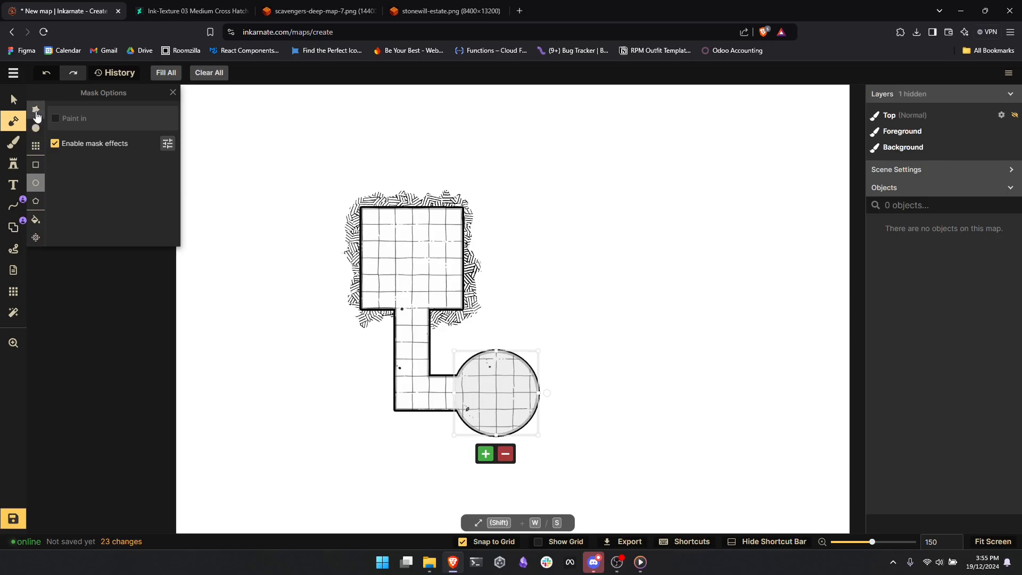
click(37, 112)
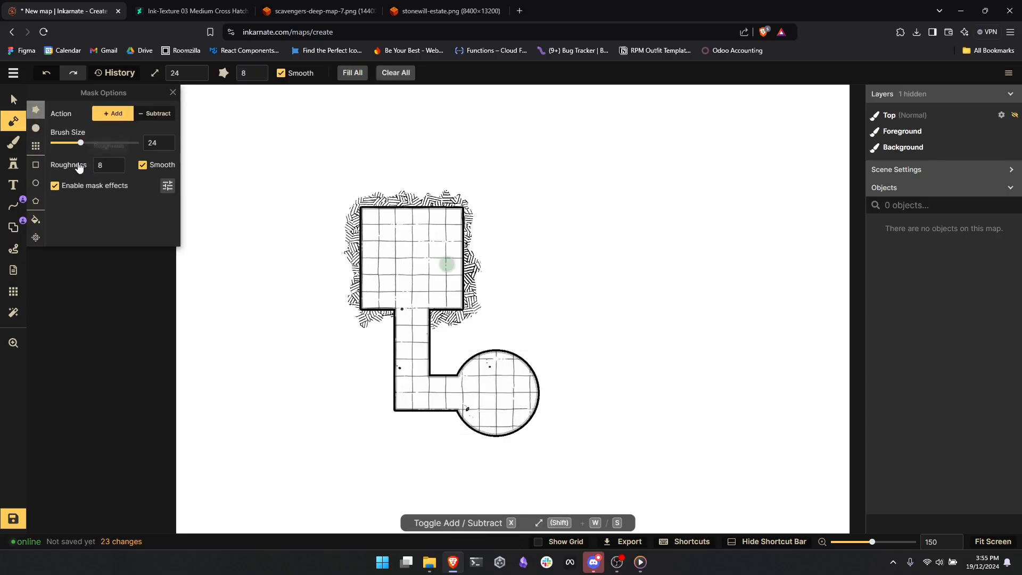
click(102, 165)
drag(60, 199, 47, 205)
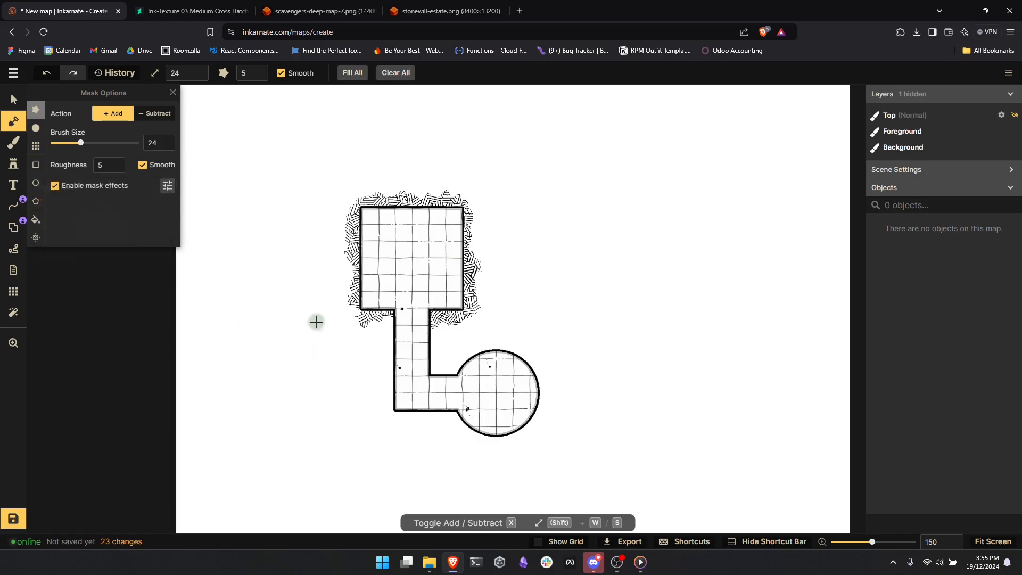
drag(82, 145, 107, 144)
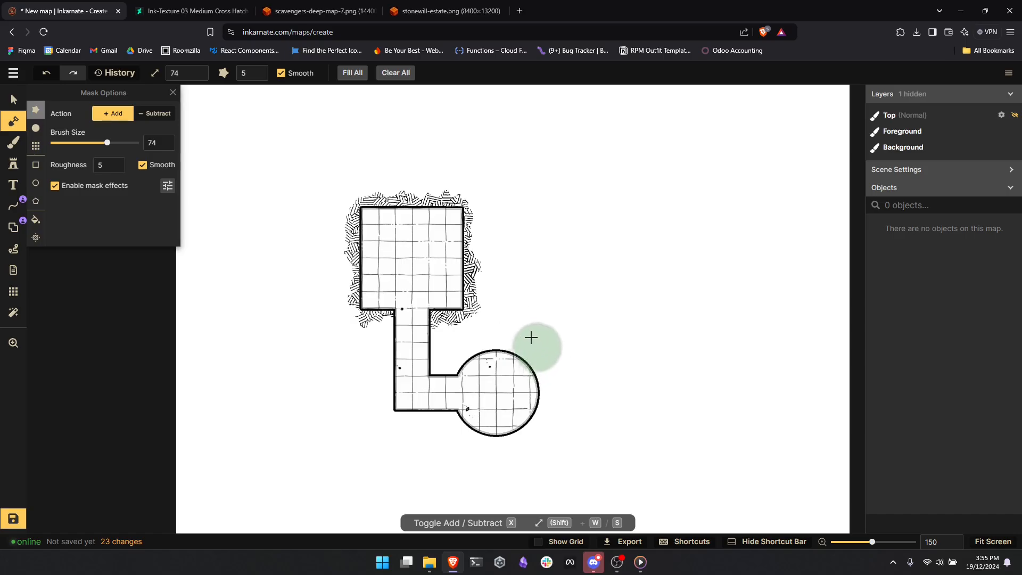
mouse_move(513, 246)
mouse_down()
mouse_move(540, 267)
mouse_move(541, 292)
mouse_move(578, 311)
mouse_move(588, 304)
mouse_move(609, 366)
mouse_move(592, 321)
mouse_move(651, 266)
mouse_up()
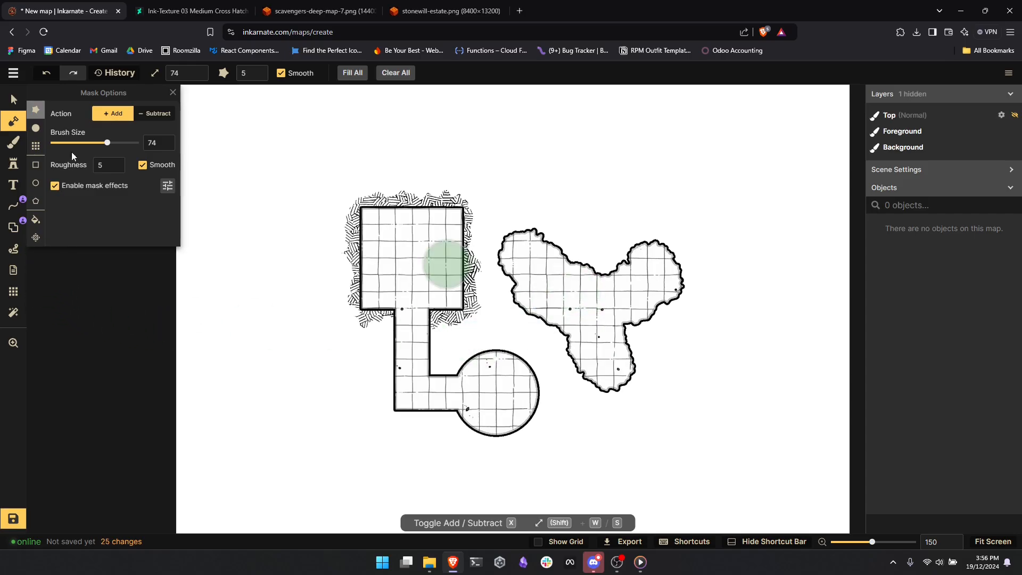
- Paint narrow rough passages onto the mask at brush size 28, linking the cave to the square room and the circular room
drag(105, 145, 84, 144)
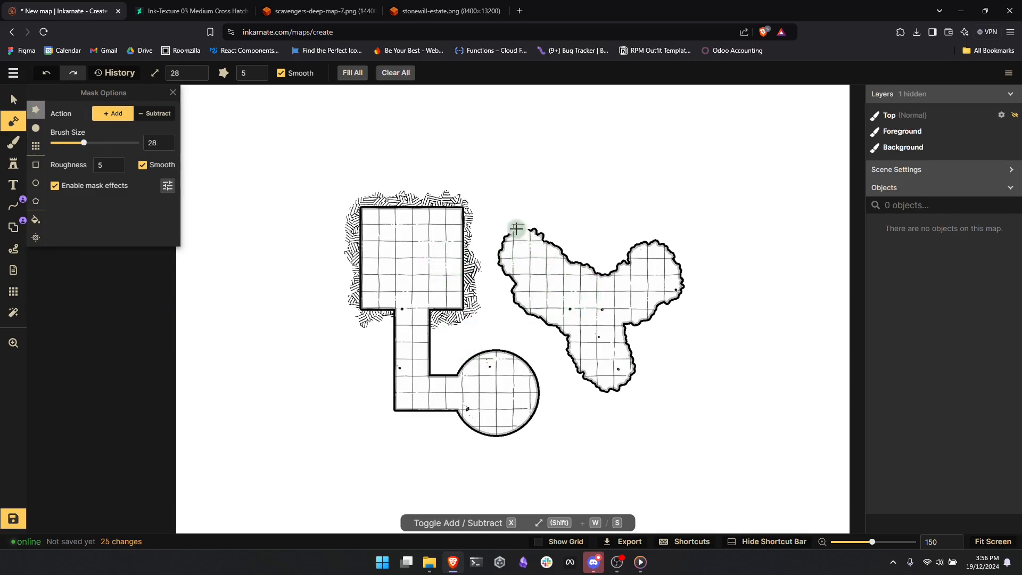
drag(495, 231, 472, 257)
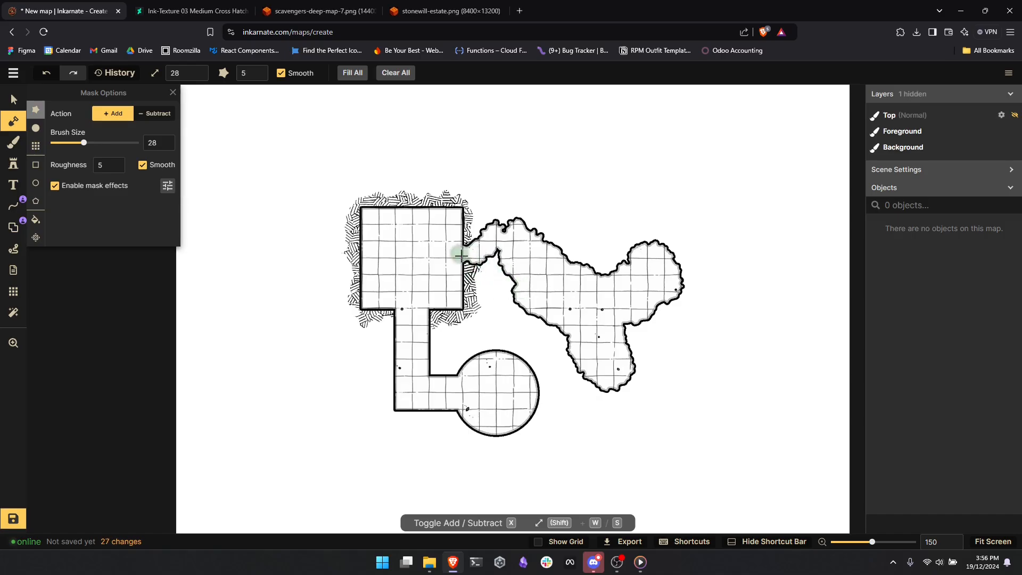
mouse_move(572, 345)
mouse_down()
mouse_move(565, 366)
mouse_move(587, 390)
mouse_move(584, 430)
mouse_move(614, 470)
mouse_move(584, 443)
mouse_move(569, 445)
mouse_move(521, 416)
mouse_move(547, 459)
mouse_up()
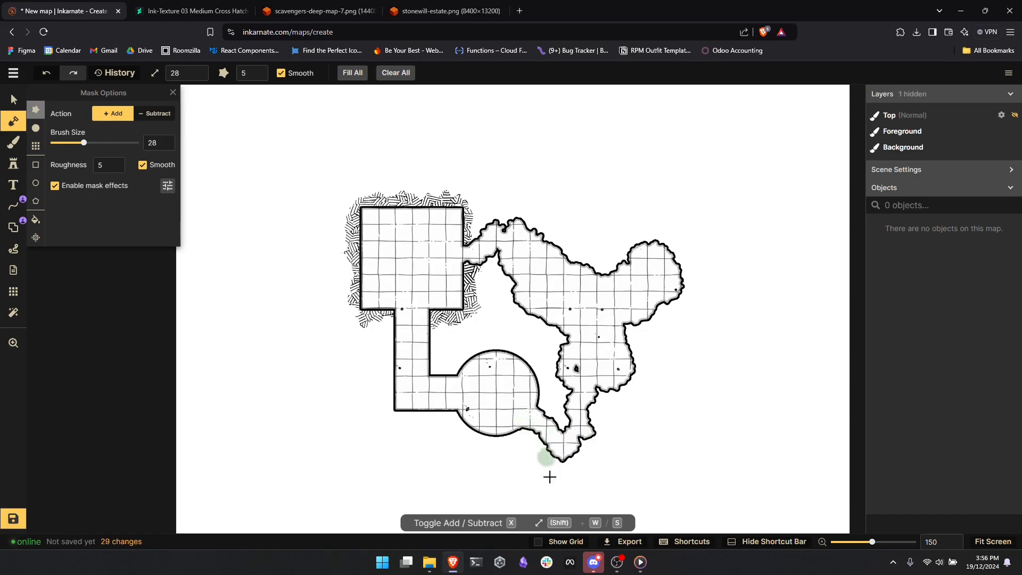
- Add small side branches to the cave mask along its right edge and one longer branch at its upper edge
drag(628, 345, 667, 365)
click(668, 315)
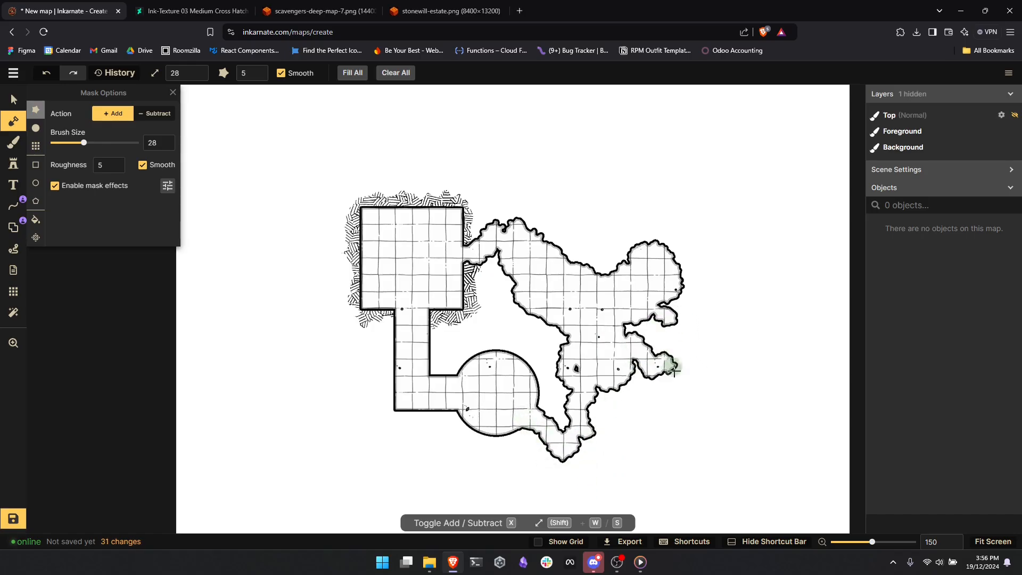
click(661, 335)
click(675, 335)
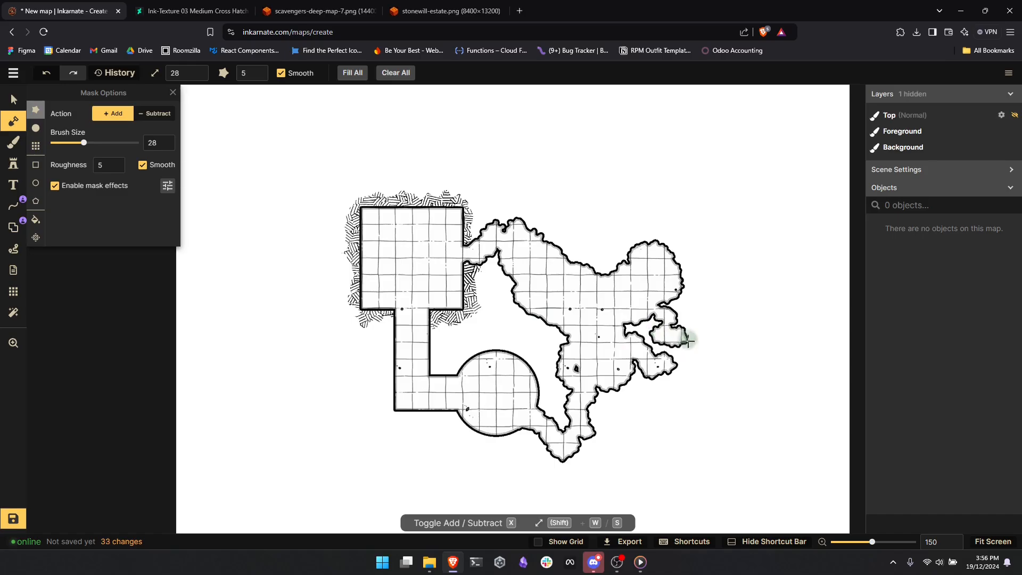
mouse_move(572, 264)
mouse_down()
mouse_move(589, 224)
mouse_move(607, 213)
mouse_up()
- Paint the cross-hatch texture on the background along the inner walls enclosed by the square room, corridor, circular room and cave
scroll(533, 298, down, 3)
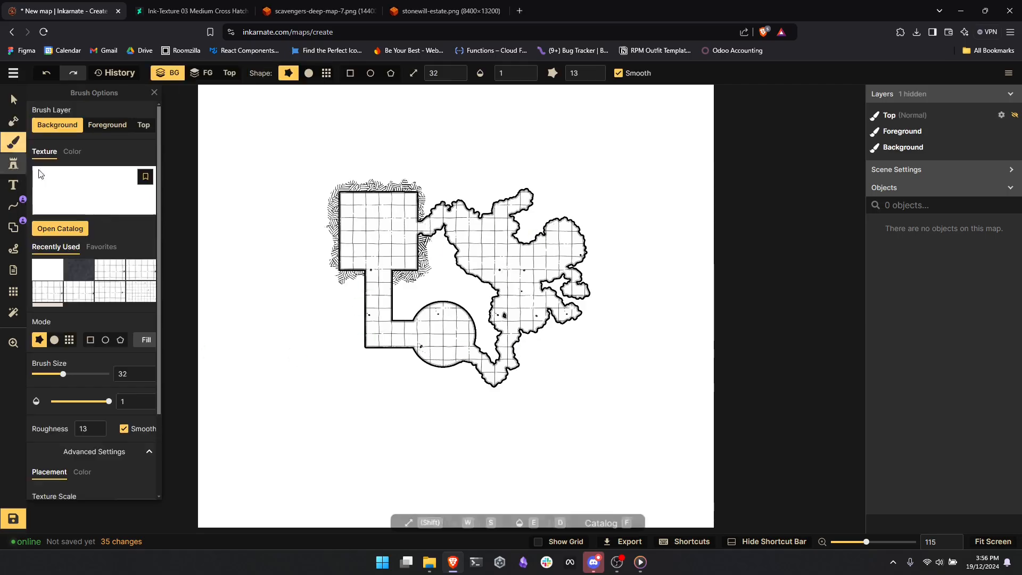
click(14, 142)
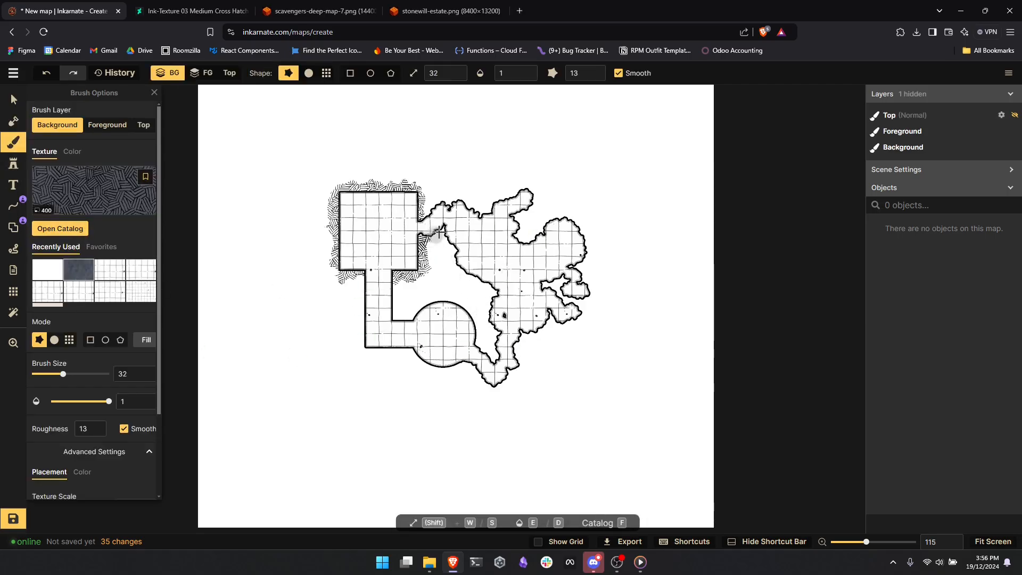
drag(439, 231, 446, 258)
drag(489, 307, 496, 357)
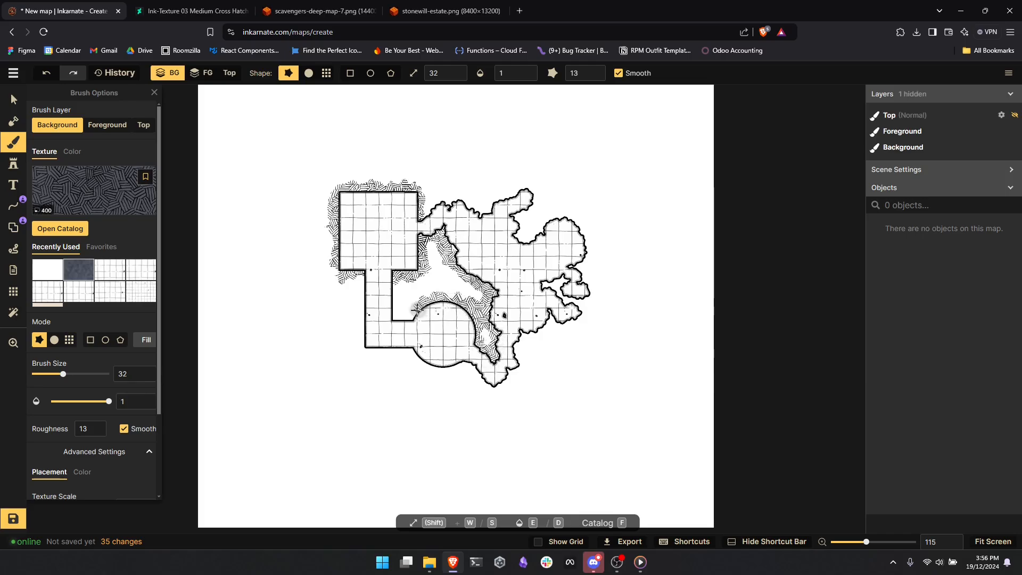
drag(395, 288, 393, 292)
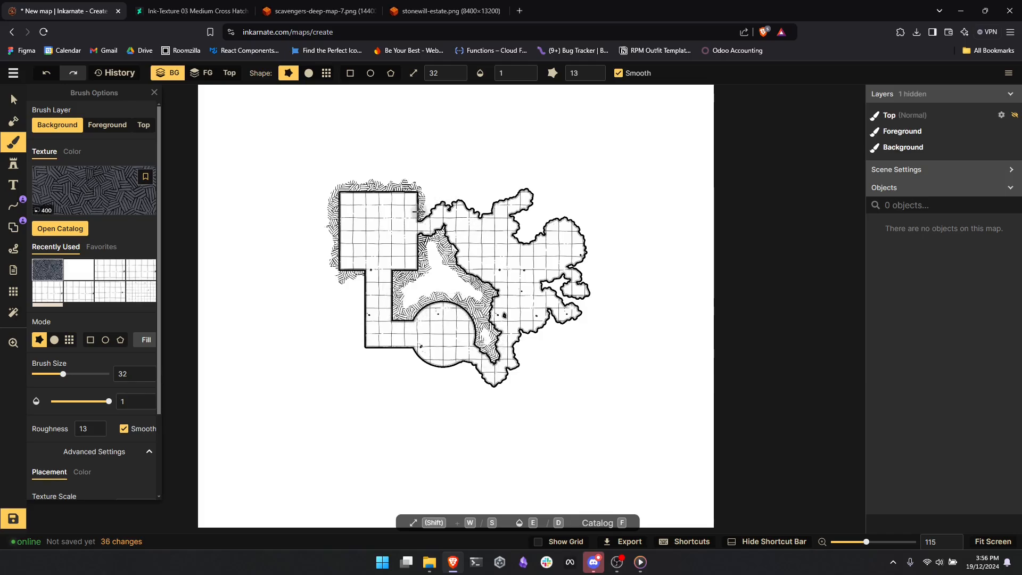
- Paint the cross-hatching along the remaining outer walls of the cave, circular room and corridor, and inspect the finished border
drag(429, 209, 454, 208)
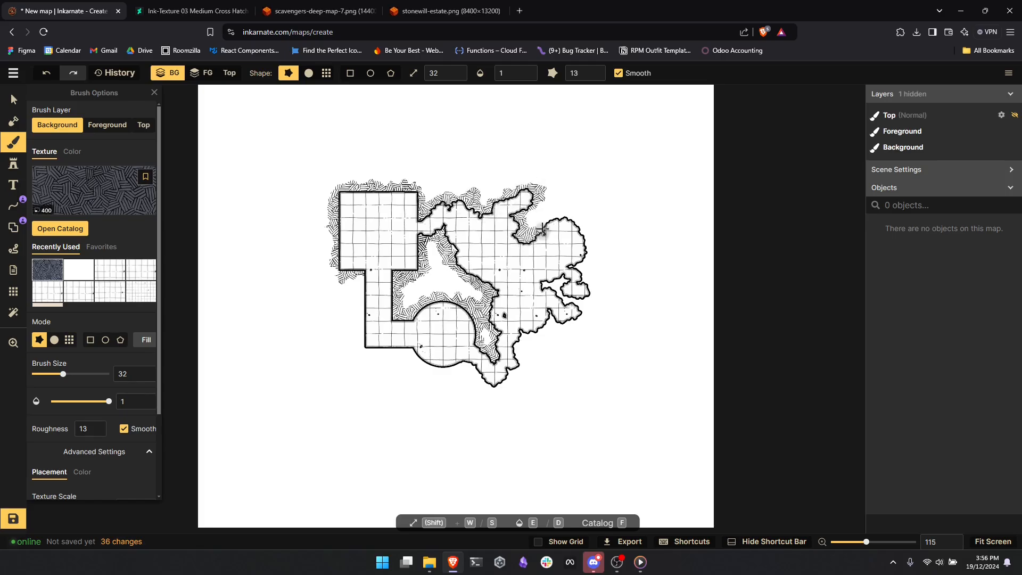
drag(571, 265, 590, 288)
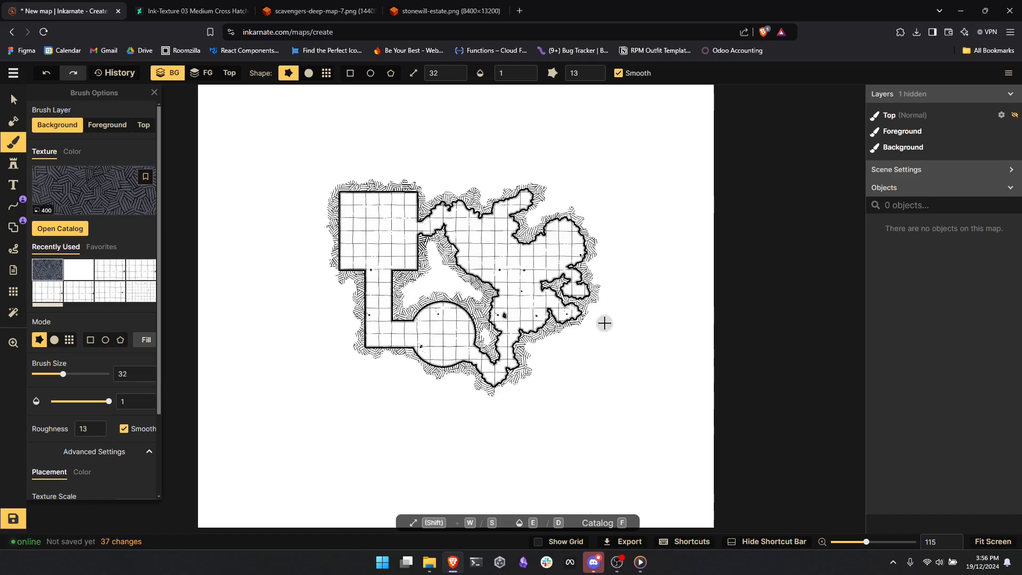
scroll(582, 360, up, 3)
scroll(561, 345, up, 3)
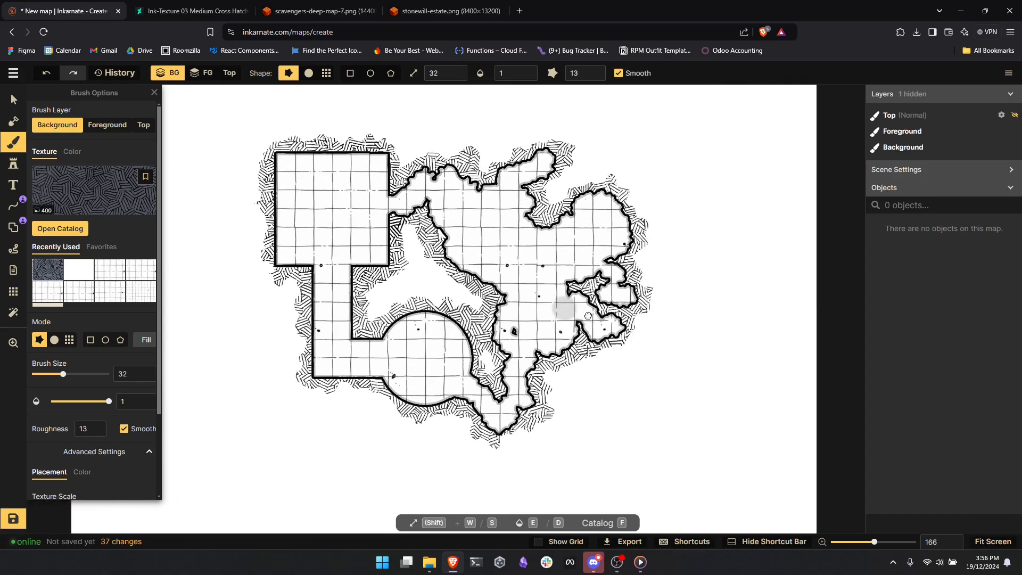
scroll(537, 369, up, 1)
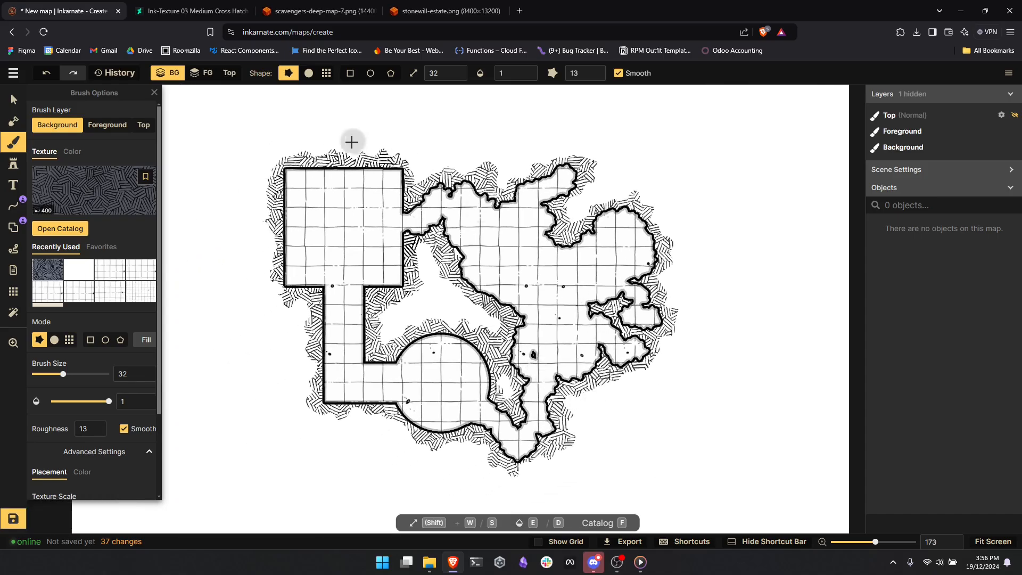
scroll(527, 272, down, 5)
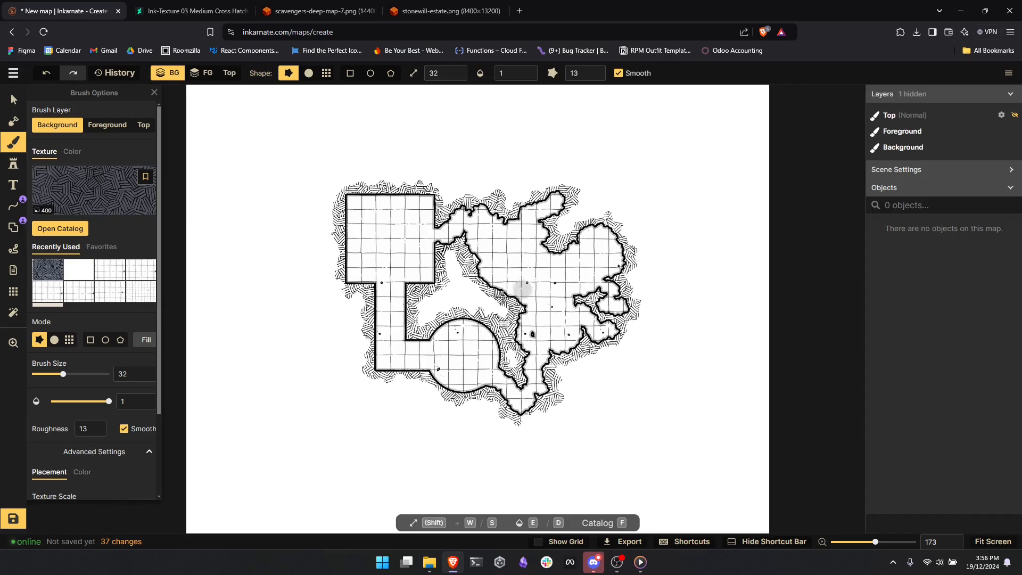
- Draw an angular room with the Shape tool's Pen left of the square room, joined to it by a diagonal corridor, and add it
click(13, 228)
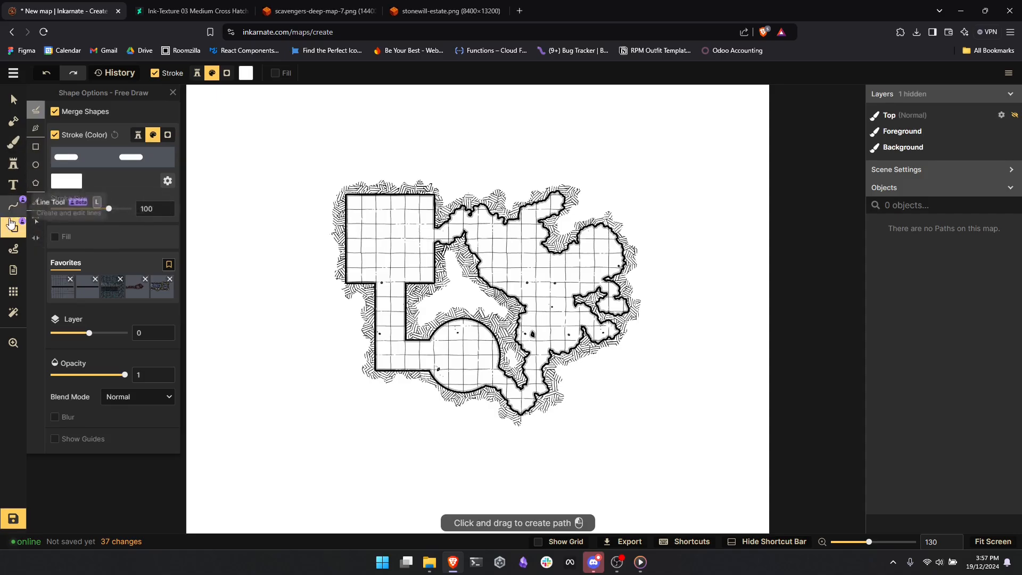
drag(286, 285, 346, 256)
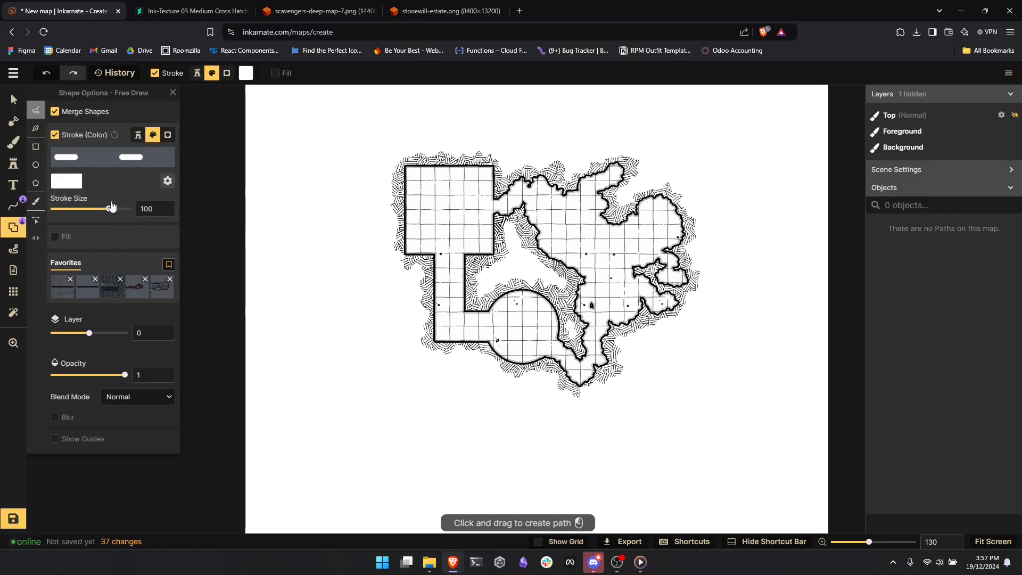
click(36, 146)
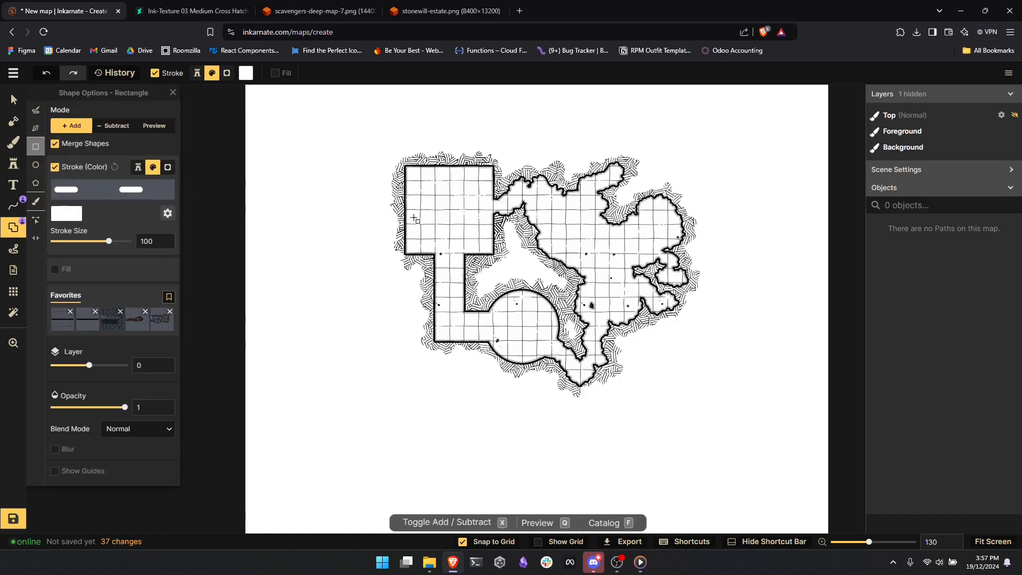
drag(351, 289, 454, 281)
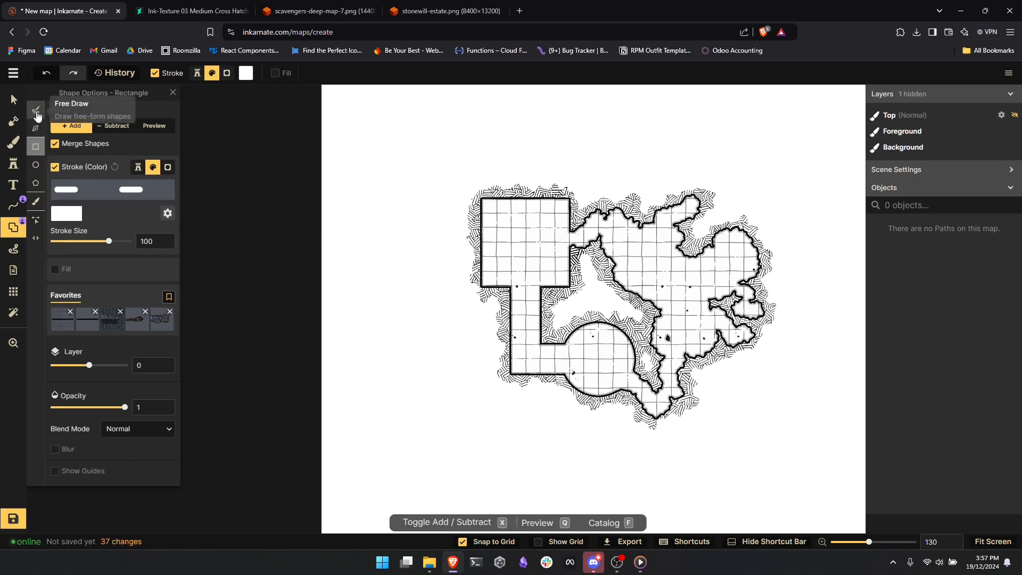
click(36, 128)
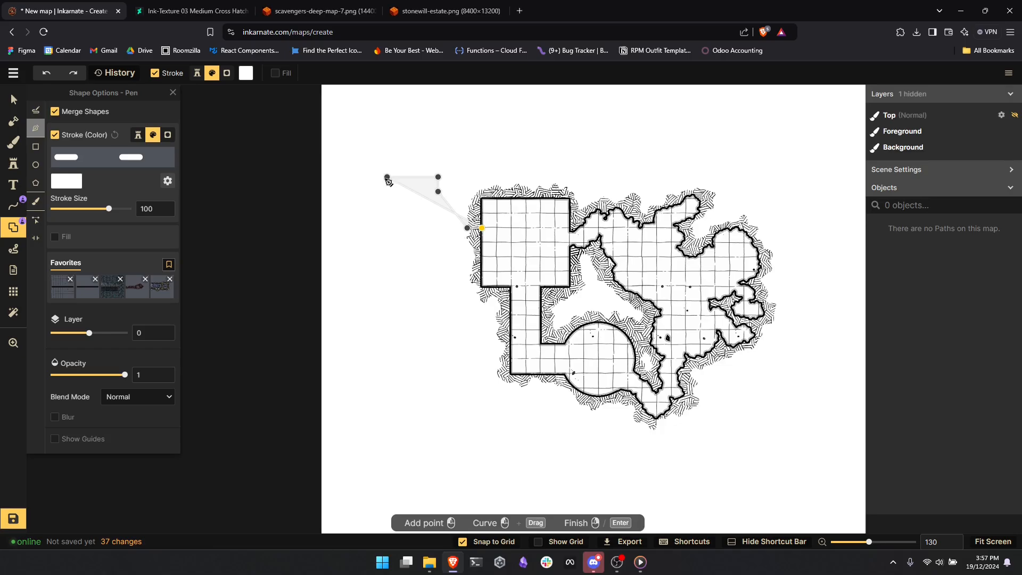
click(387, 177)
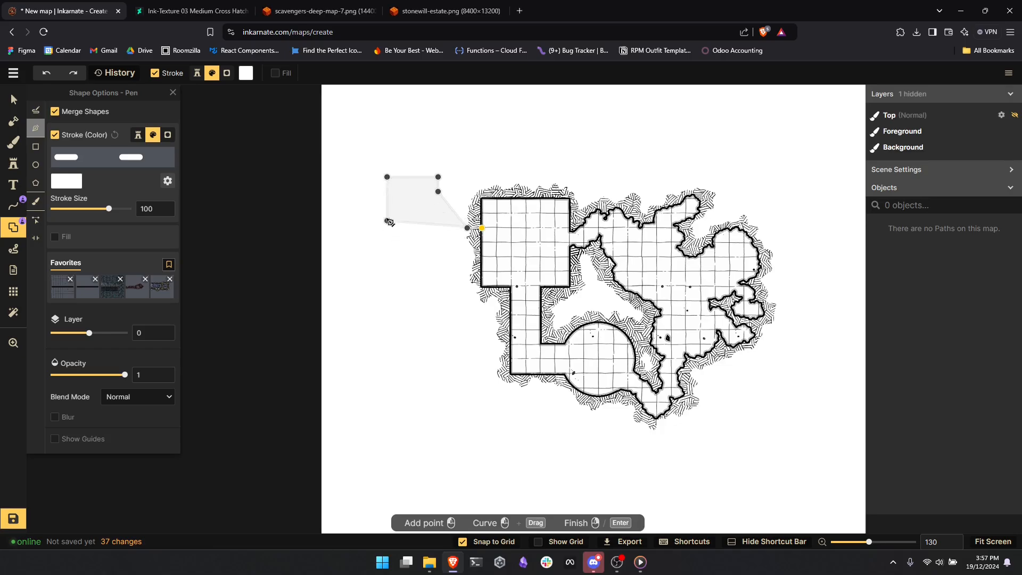
click(373, 235)
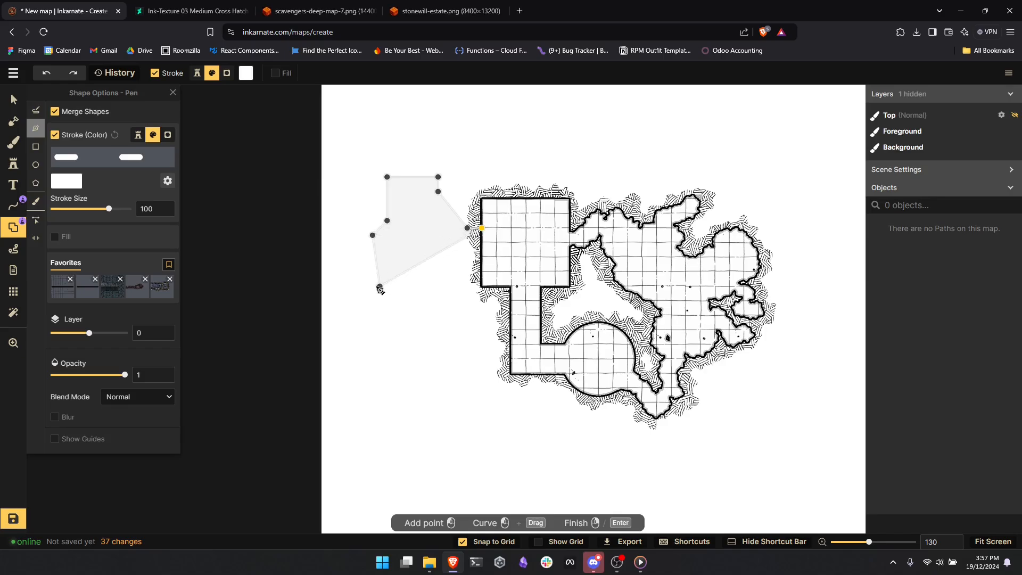
click(373, 286)
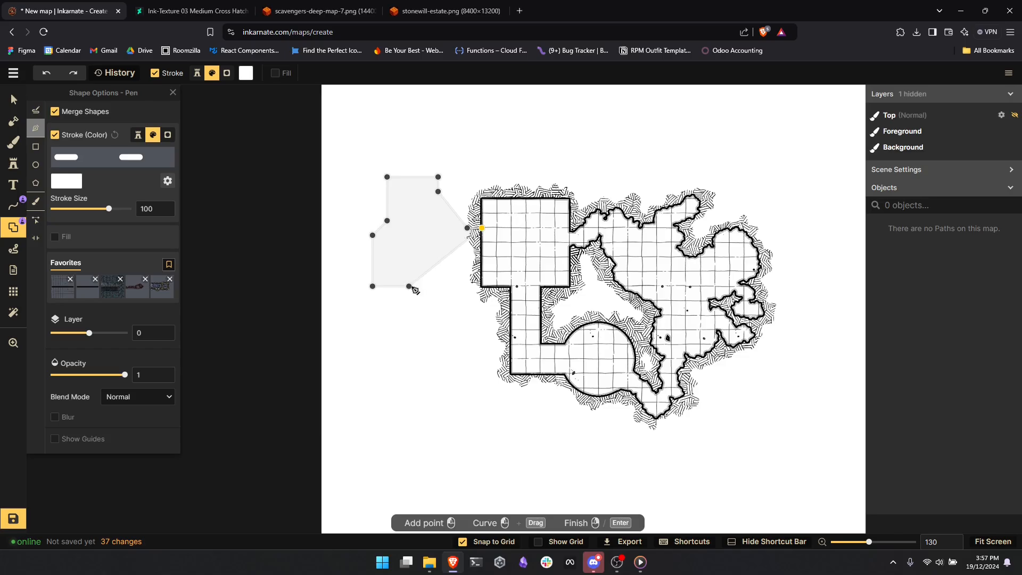
click(409, 287)
click(409, 235)
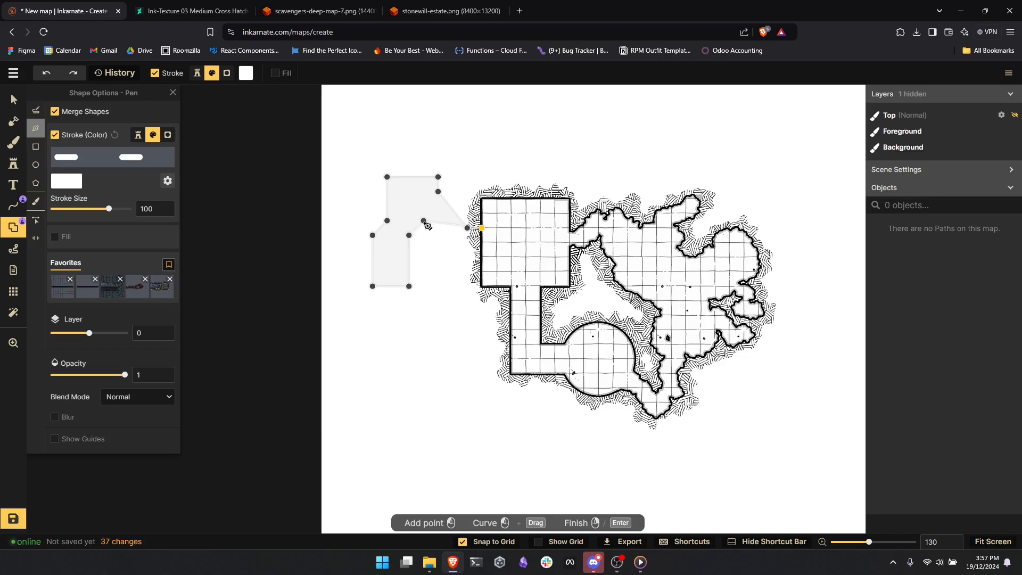
click(424, 221)
click(467, 229)
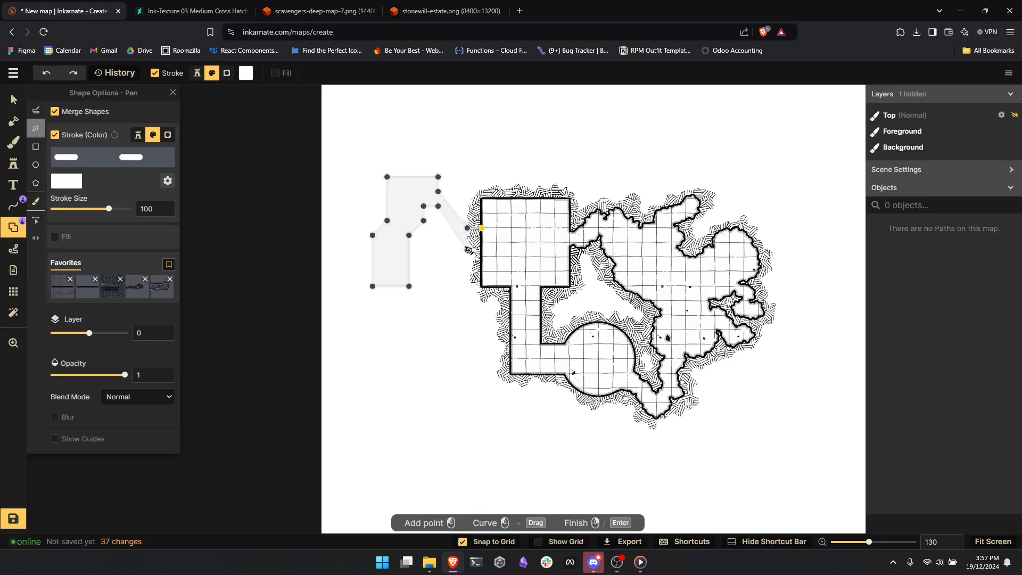
click(467, 244)
right_click(489, 242)
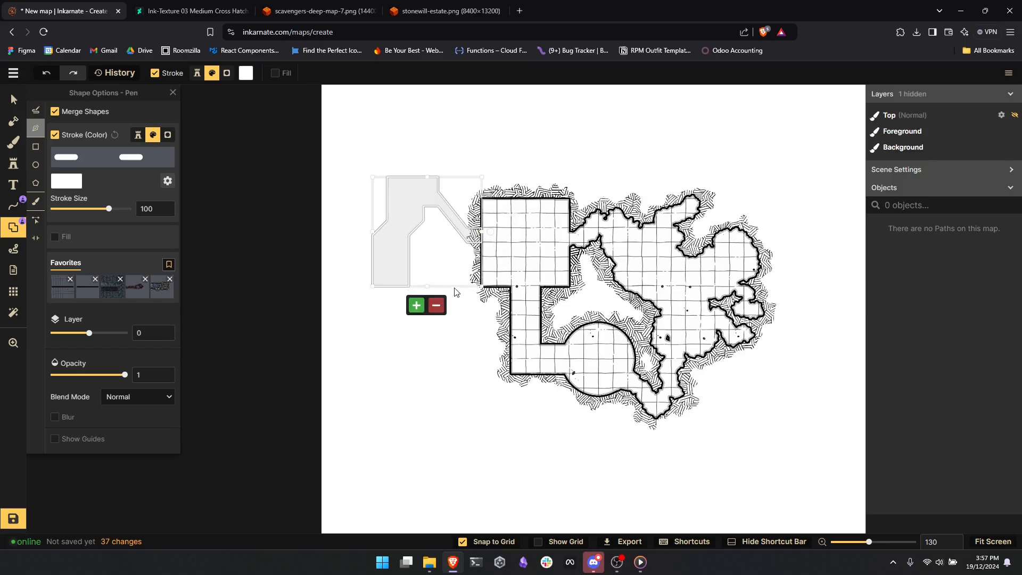
click(416, 305)
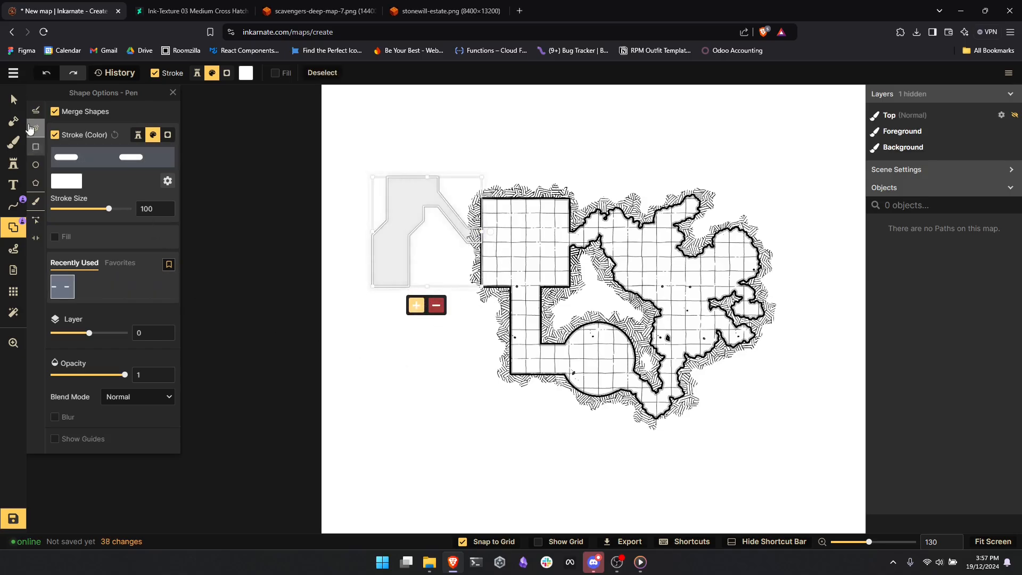
- Change the angular shape's stroke to the solid black path from the Paths catalog at stroke size 193
scroll(392, 244, up, 5)
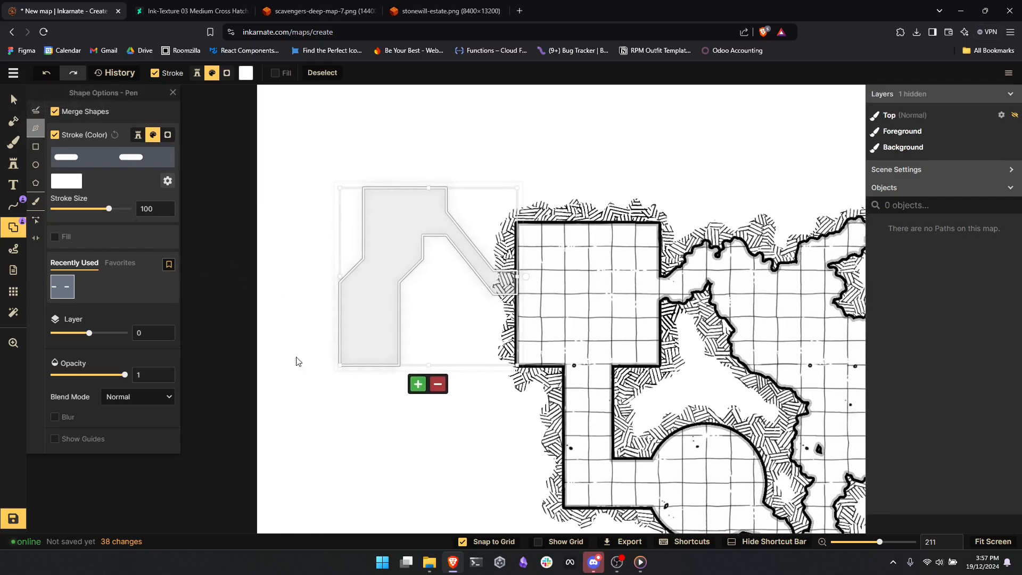
click(13, 99)
click(334, 286)
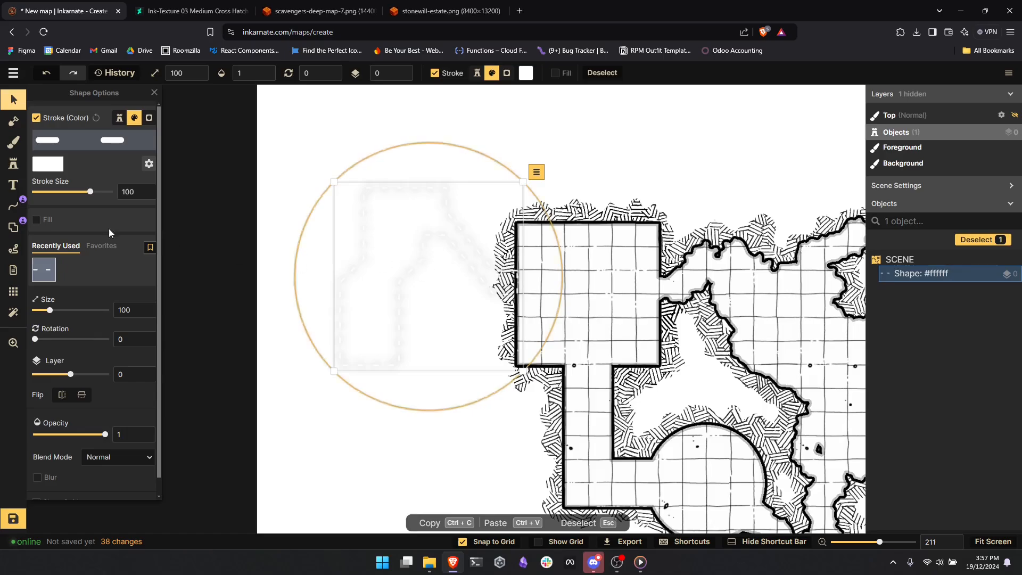
click(80, 140)
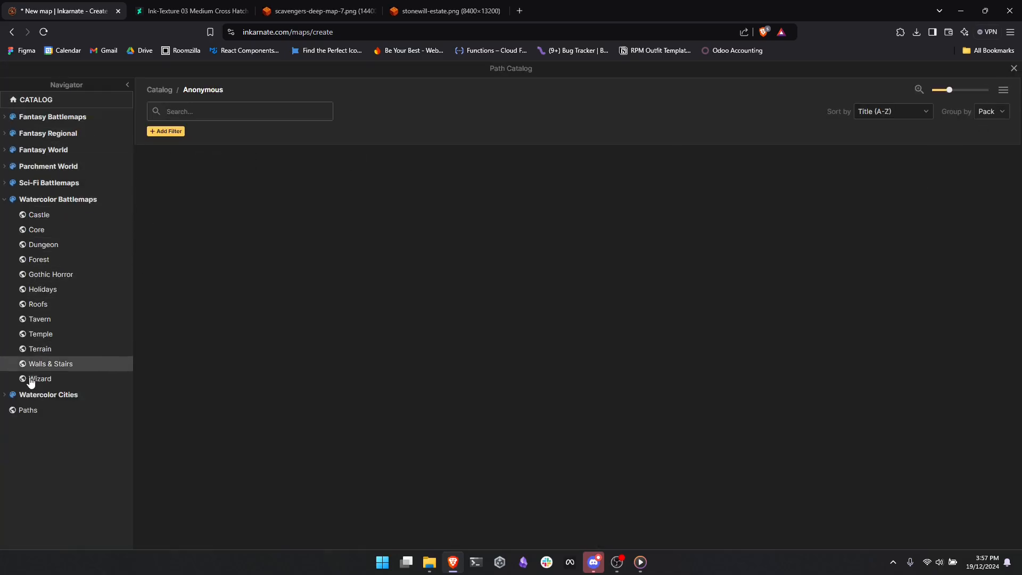
click(28, 410)
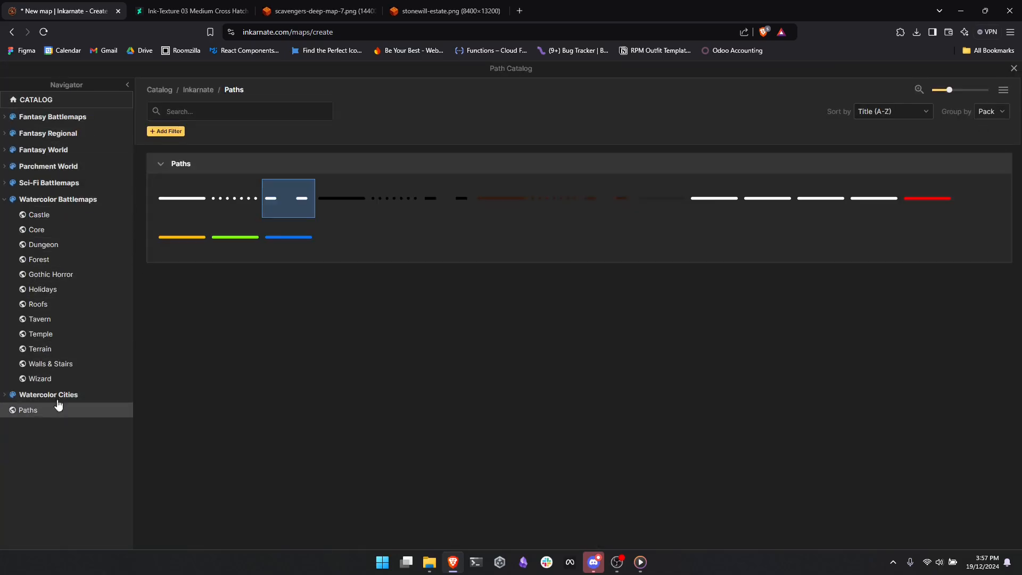
click(343, 198)
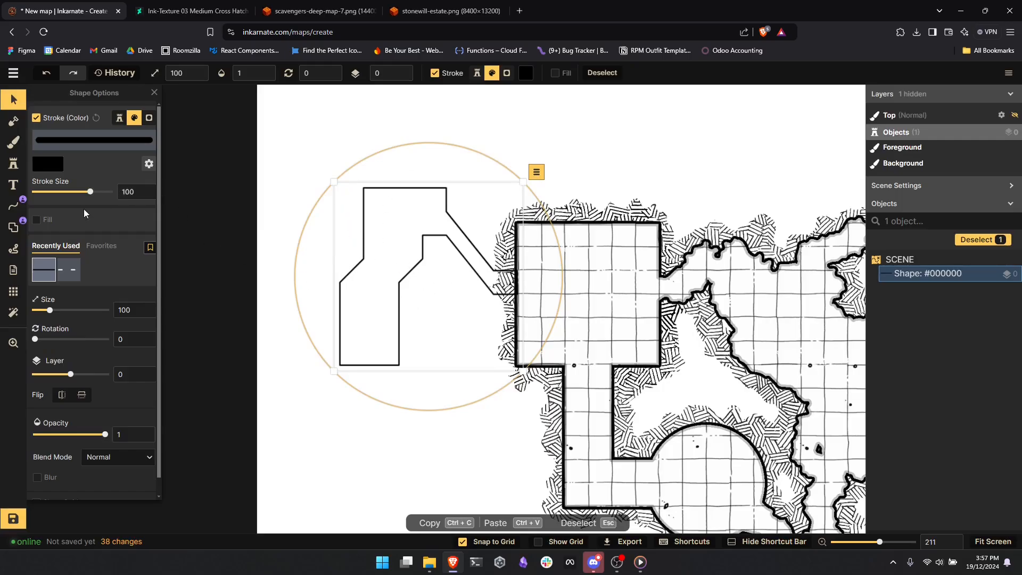
mouse_move(90, 192)
mouse_down()
mouse_move(101, 194)
mouse_move(97, 202)
mouse_up()
scroll(542, 269, up, 5)
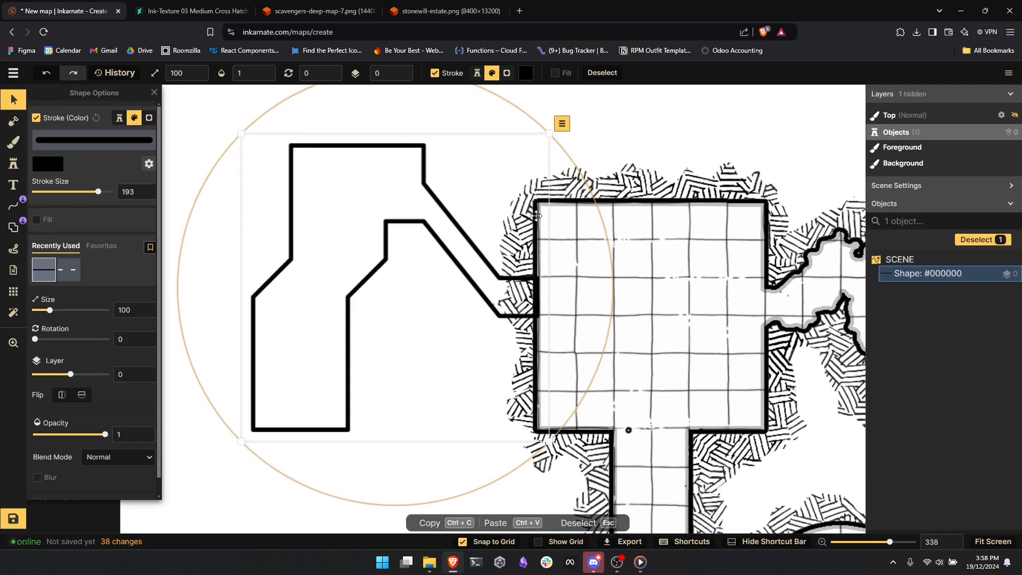
- Enable a texture fill for the angular room shape
drag(470, 309, 363, 276)
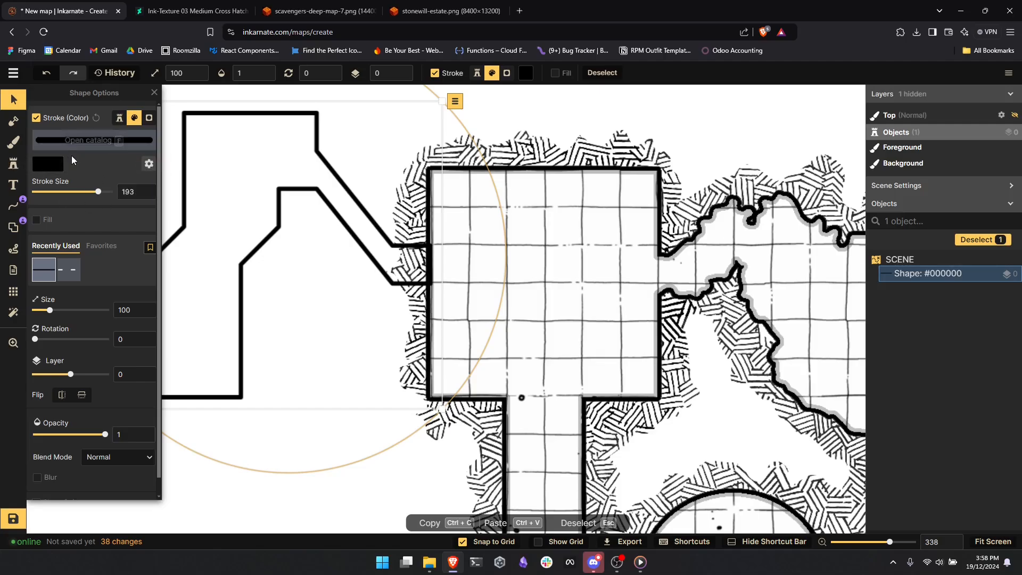
drag(289, 295, 414, 301)
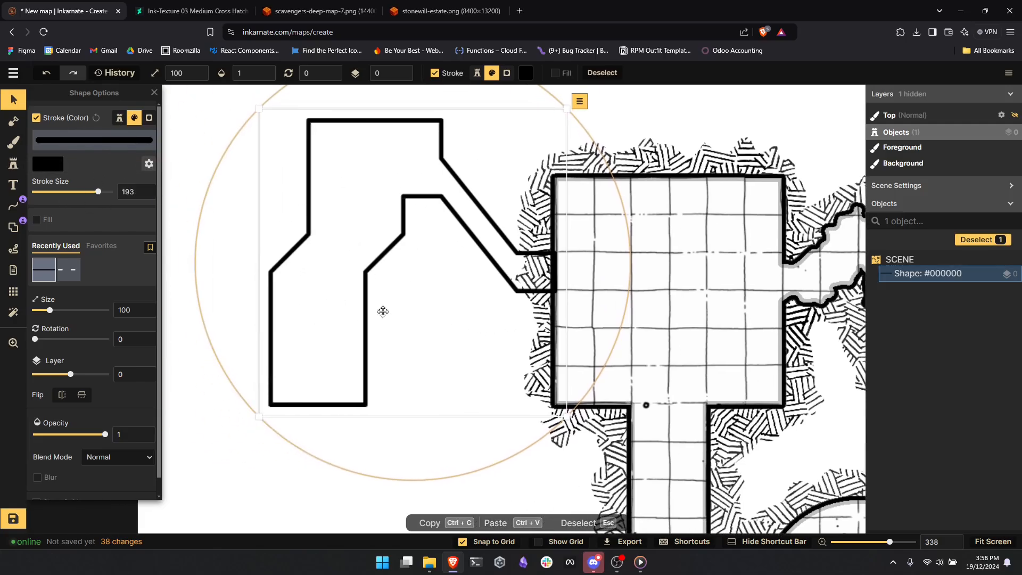
click(44, 224)
click(118, 220)
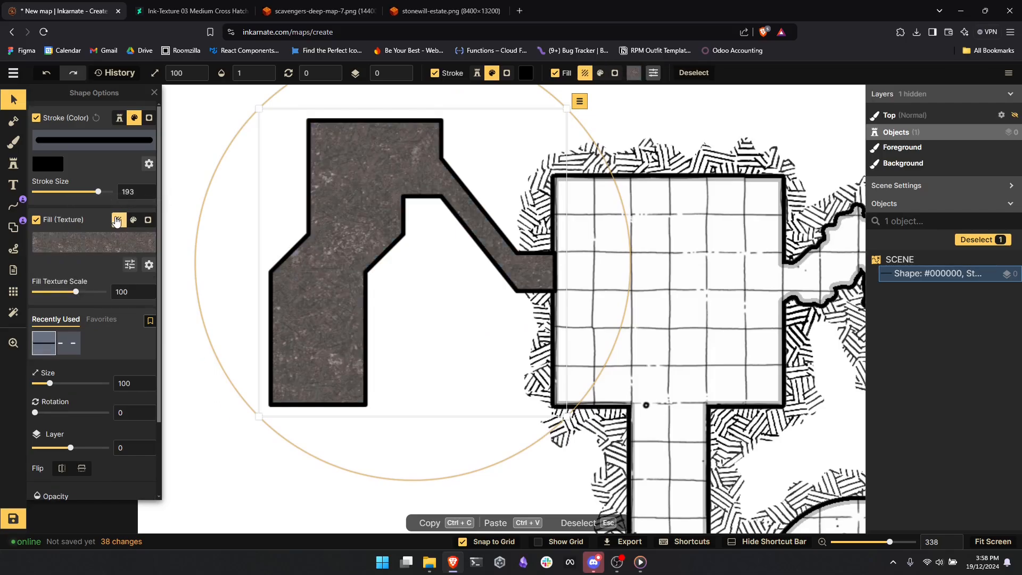
- Fill the angular room with the hand-drawn grid texture from the personal texture catalog
click(94, 243)
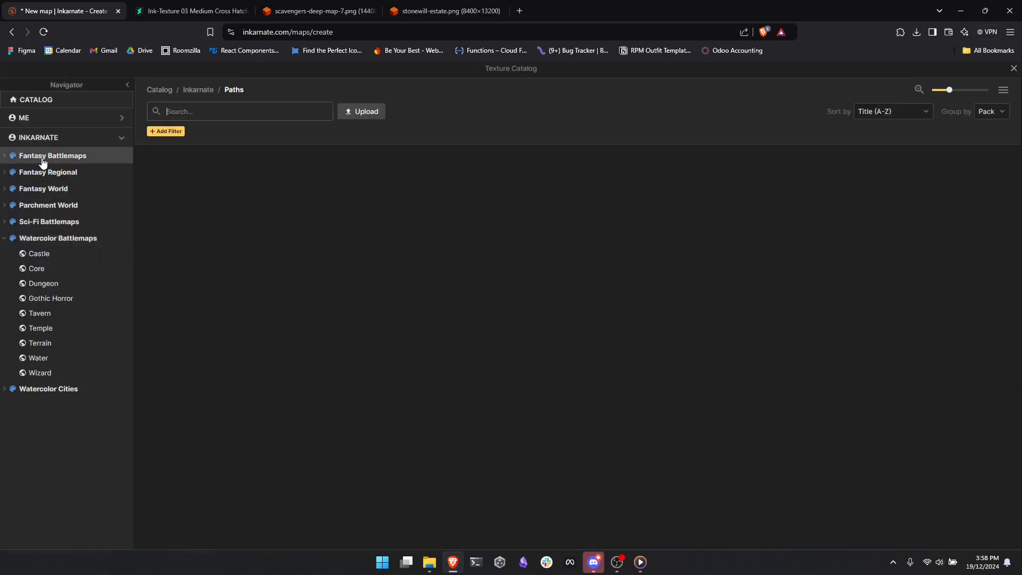
click(35, 117)
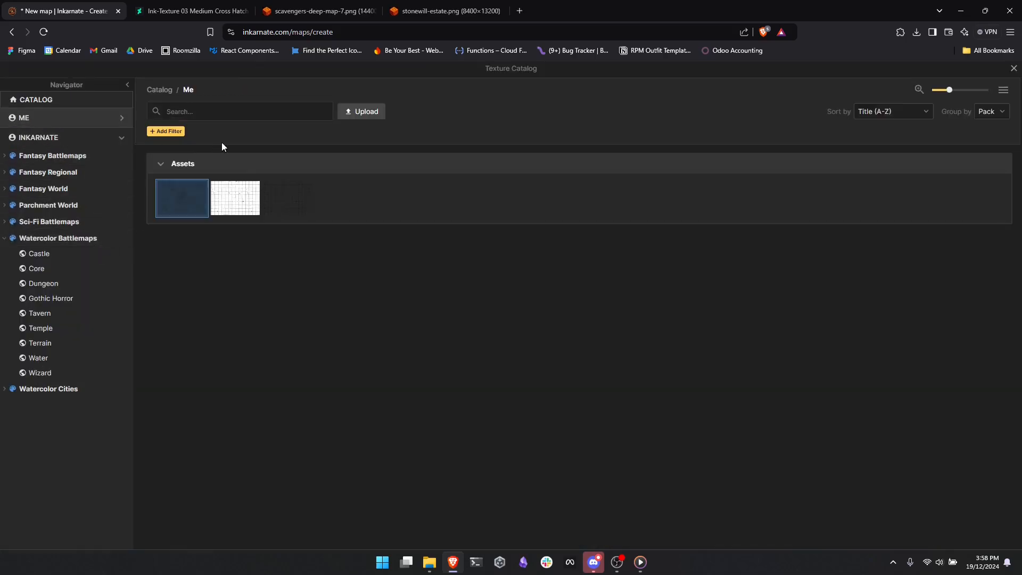
click(235, 201)
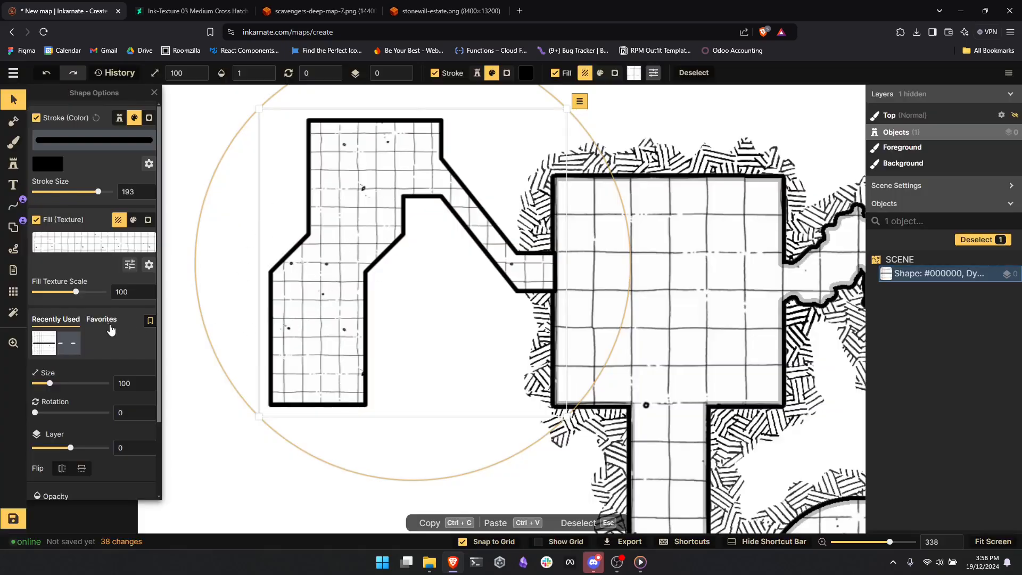
click(149, 265)
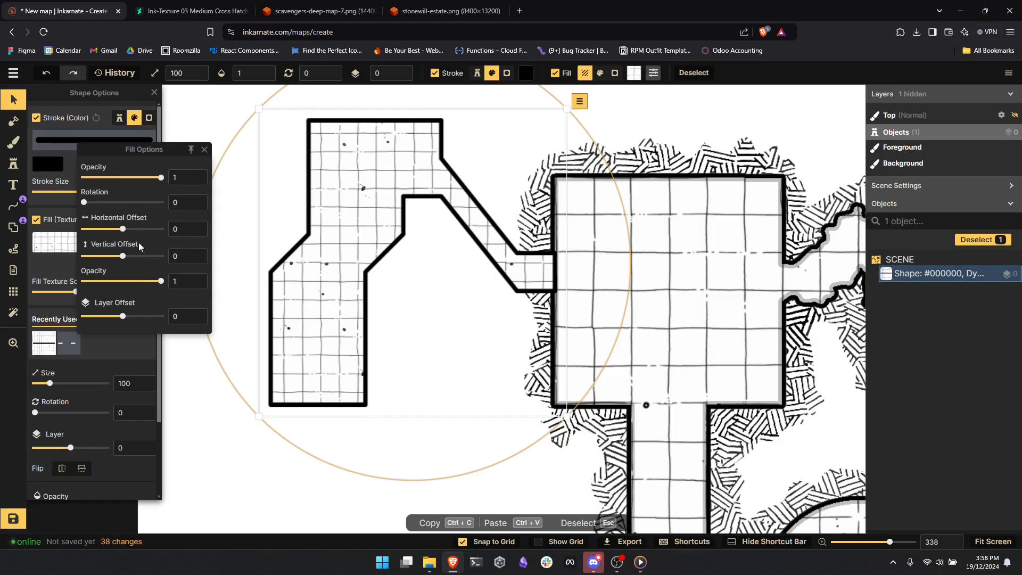
click(204, 149)
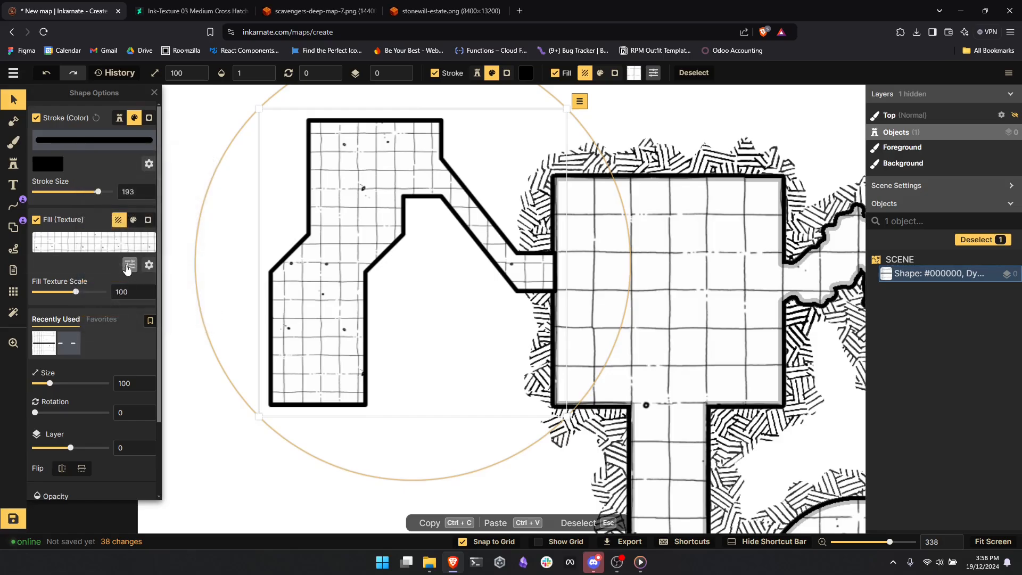
- Set the angular room's fill texture scale to 204.5 so its squares match the neighbouring room
click(129, 265)
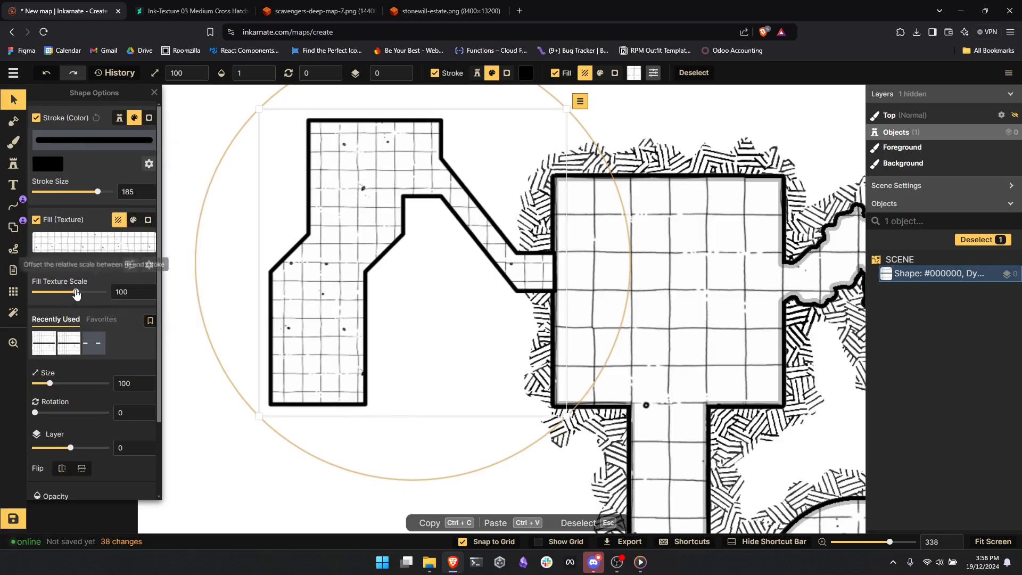
drag(77, 292, 89, 300)
click(130, 297)
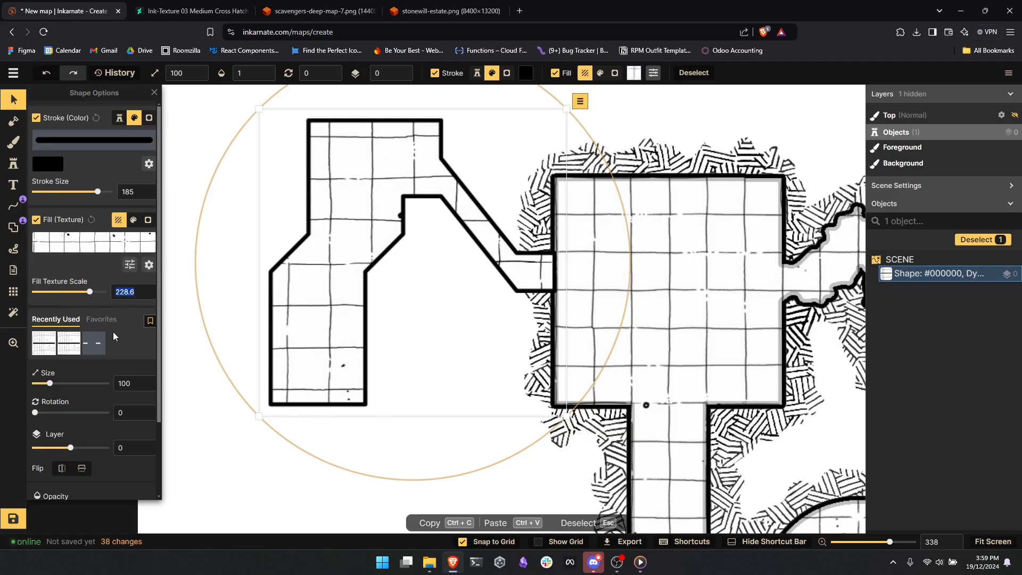
text(220)
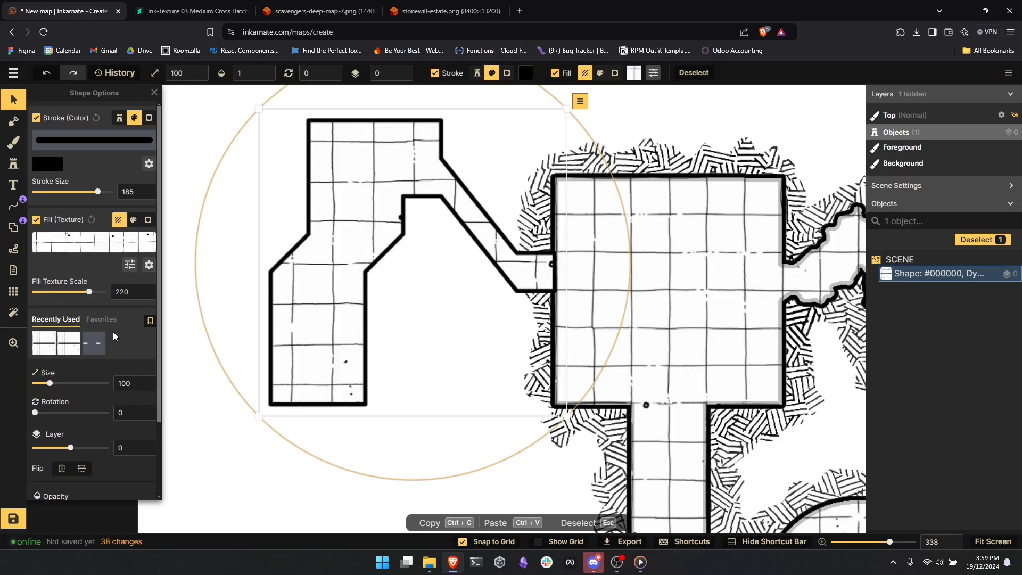
click(113, 292)
text(204.5)
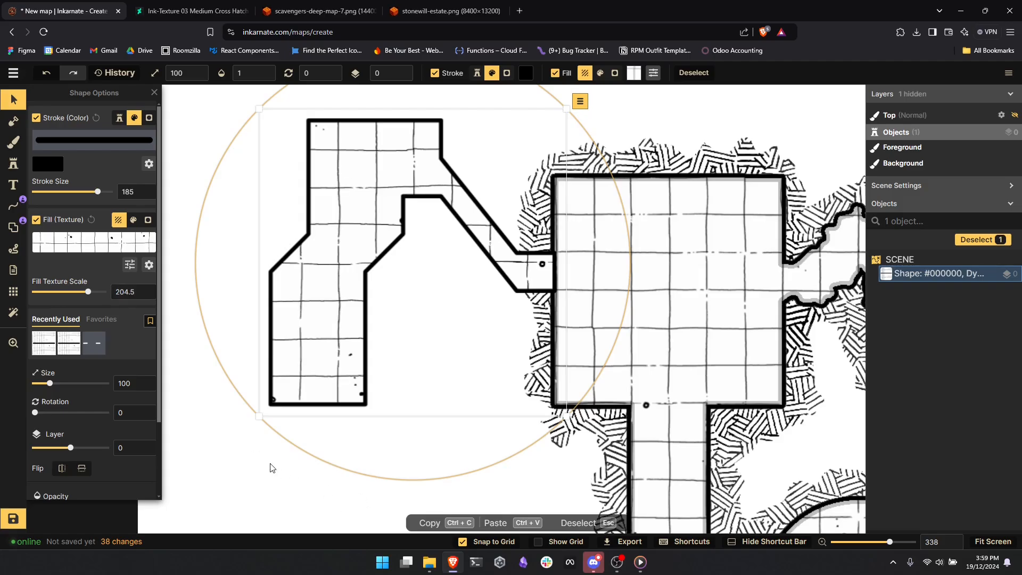
- Try to align the grid fill with a horizontal offset of -12.4 and a vertical offset of -2.8
click(147, 266)
drag(123, 229, 122, 261)
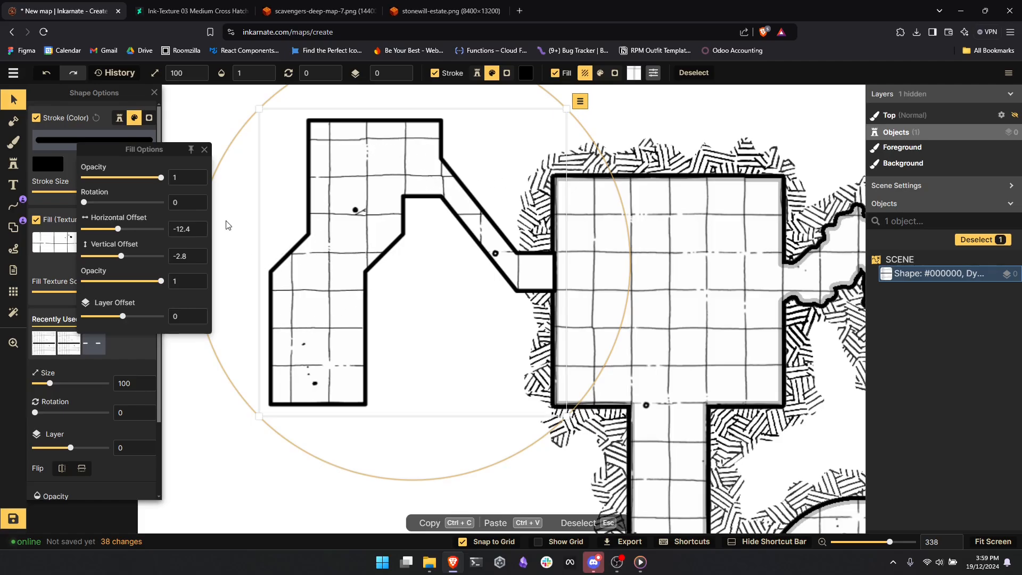
click(205, 150)
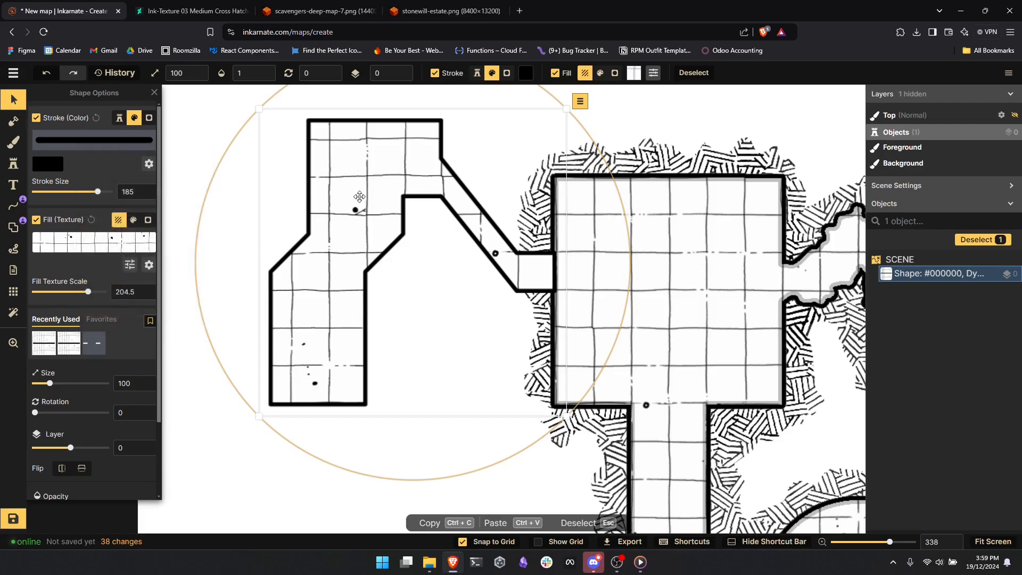
- Show the square map grid with its opacity reduced to 0.31
click(21, 222)
click(36, 220)
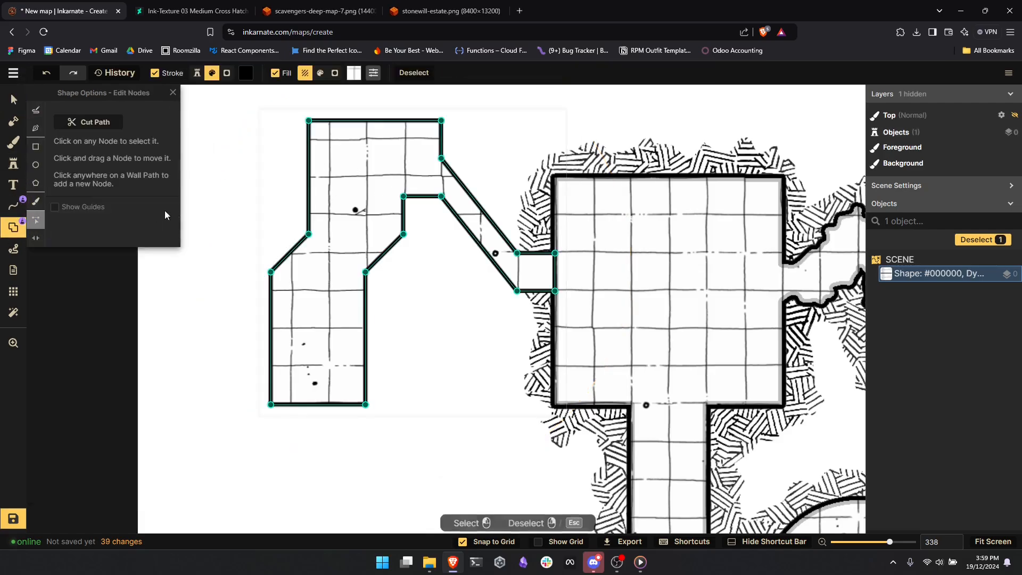
click(14, 293)
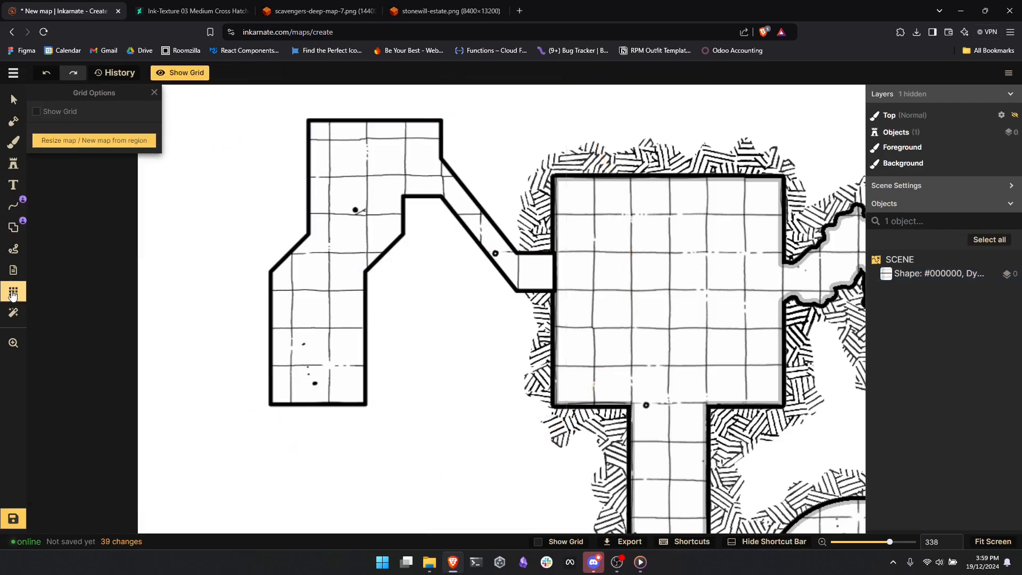
click(56, 111)
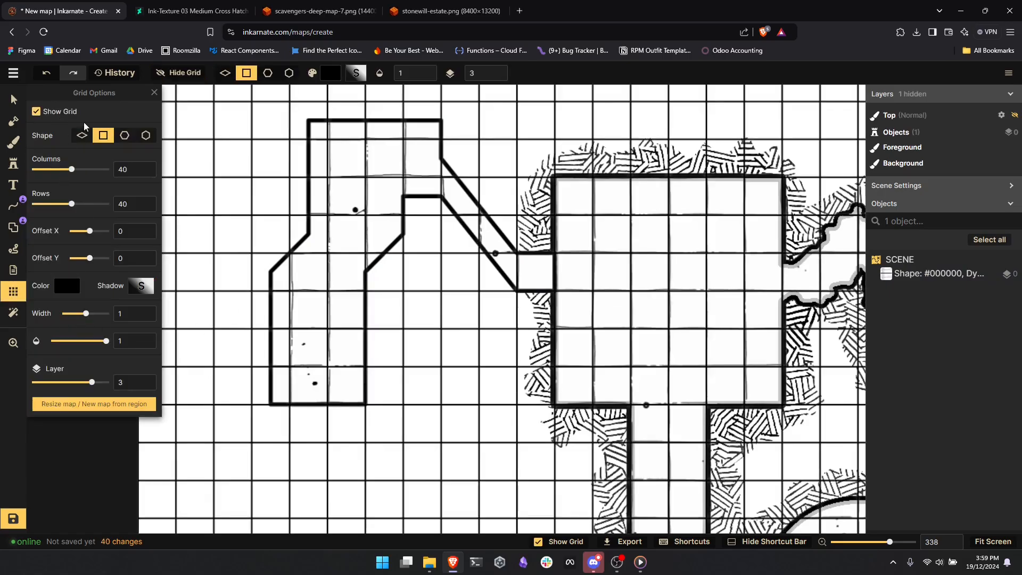
drag(85, 345, 75, 345)
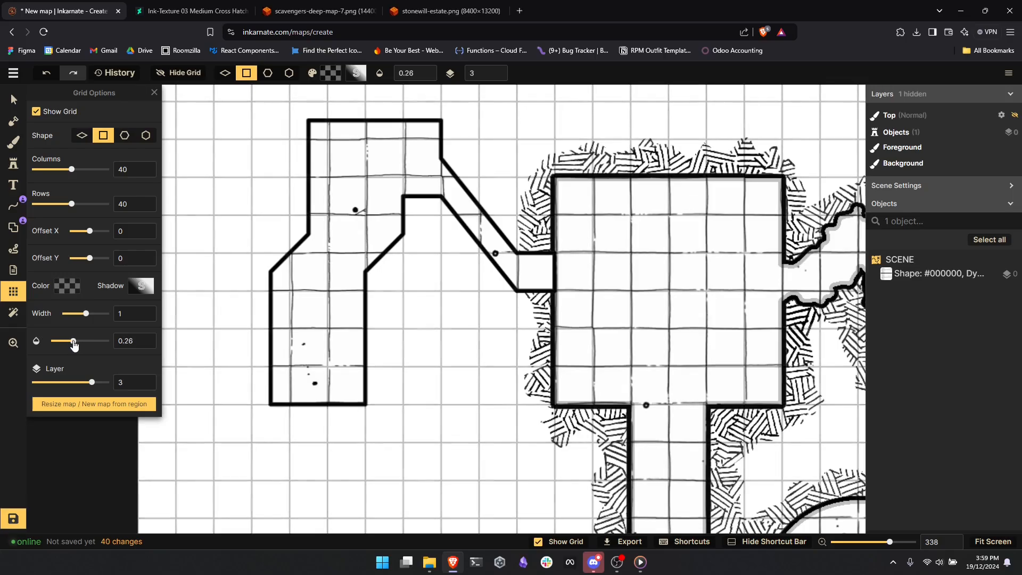
- Move the nodes of the angular room's upper section and diagonal corridor onto grid intersections, making the upper section three squares wide
click(13, 227)
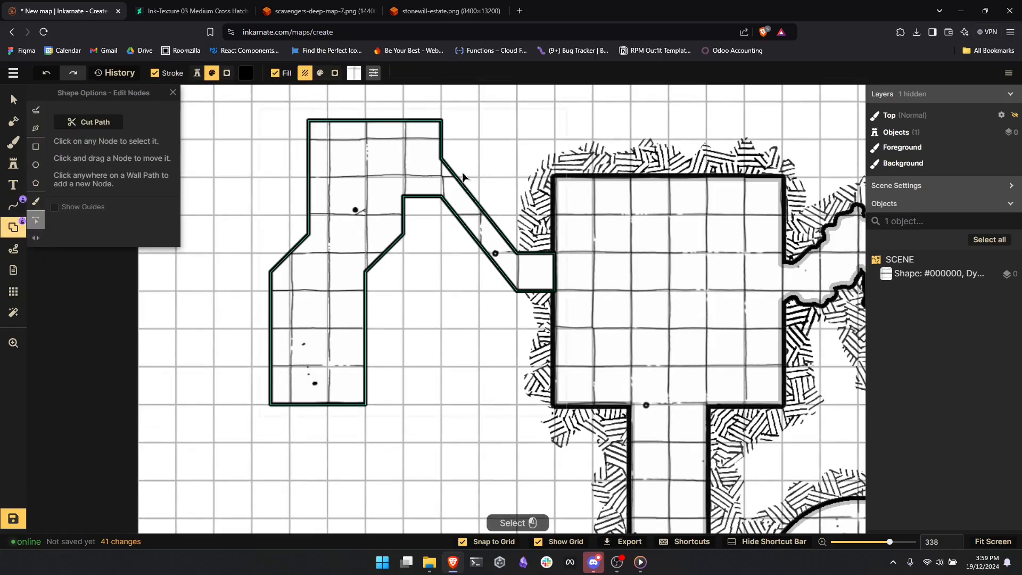
drag(431, 130, 462, 256)
click(464, 261)
drag(325, 238, 349, 232)
scroll(327, 245, down, 1)
drag(329, 327, 349, 308)
drag(423, 292, 463, 307)
drag(461, 248, 412, 309)
- Move the angular room's left wall nodes onto the grid so the lower section is two squares wide with a 45-degree corner
scroll(449, 347, down, 1)
drag(317, 291, 317, 309)
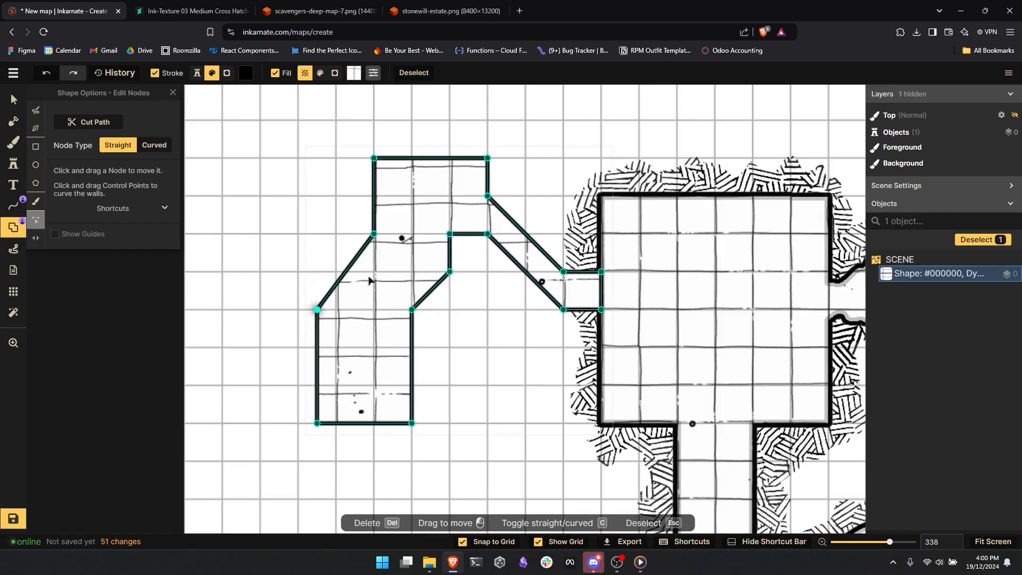
drag(375, 237, 374, 272)
drag(318, 309, 336, 310)
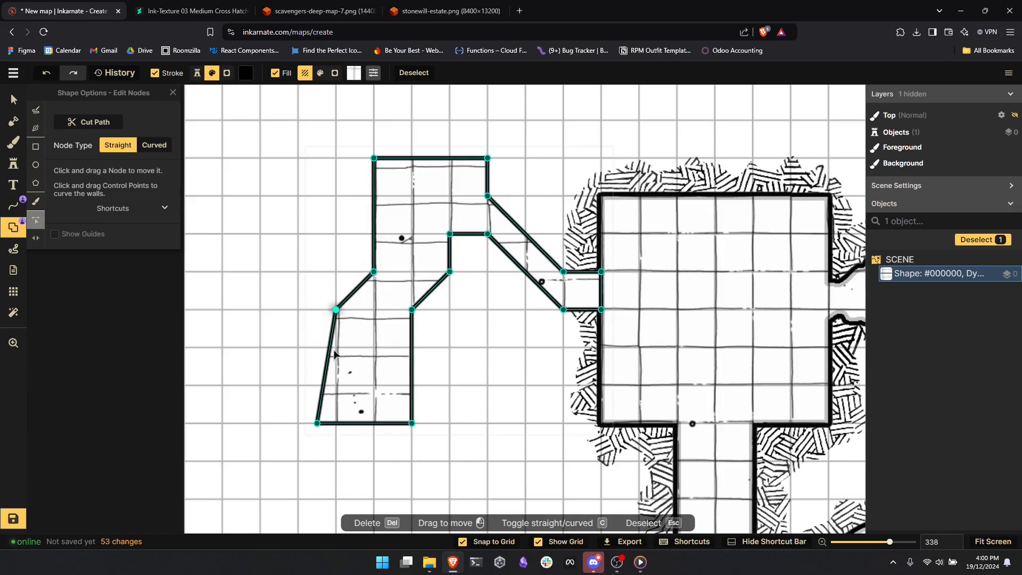
drag(317, 423, 336, 423)
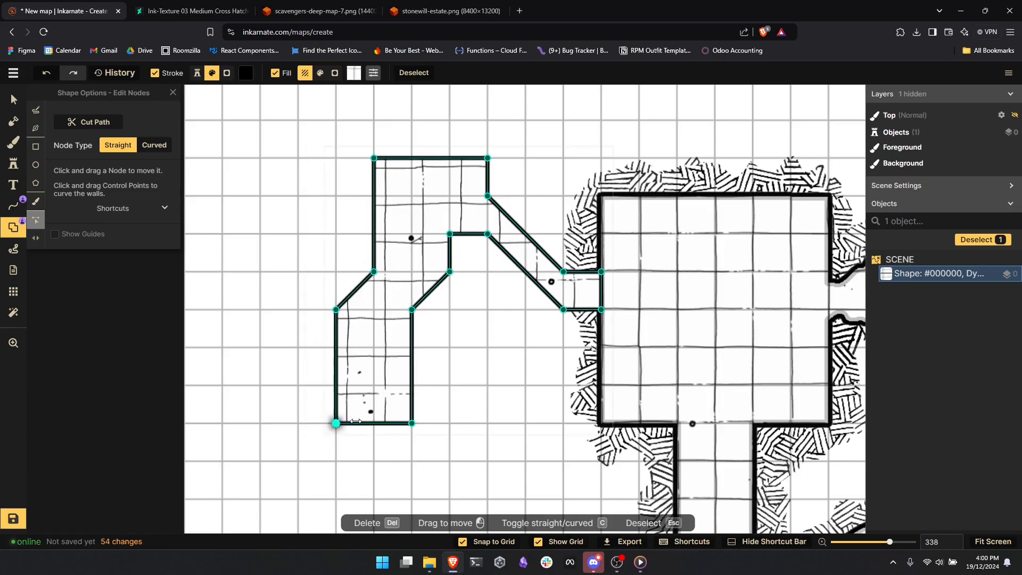
- Set the horizontal and vertical offsets of the angular room's grid fill to 5 each
click(13, 100)
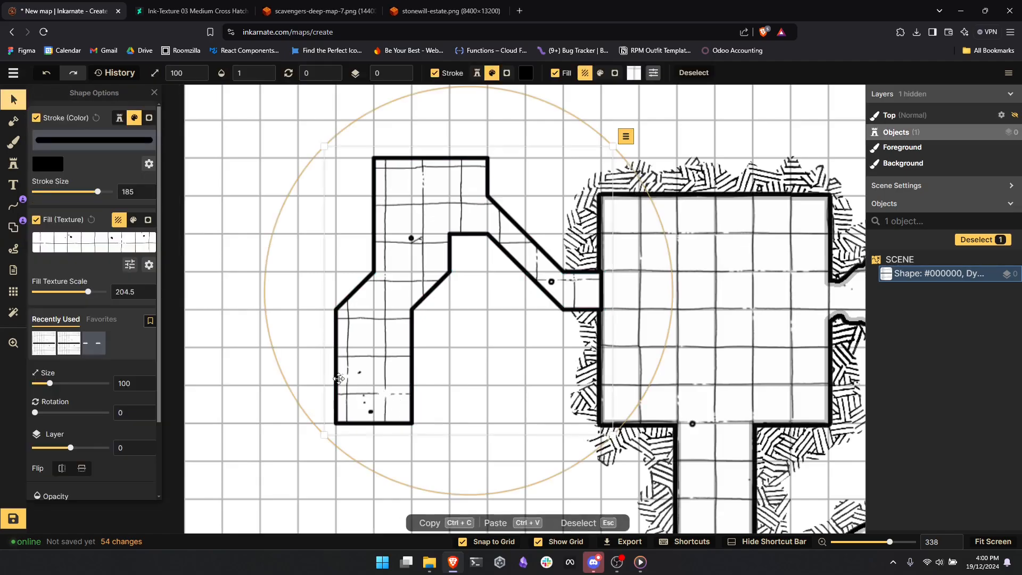
click(150, 265)
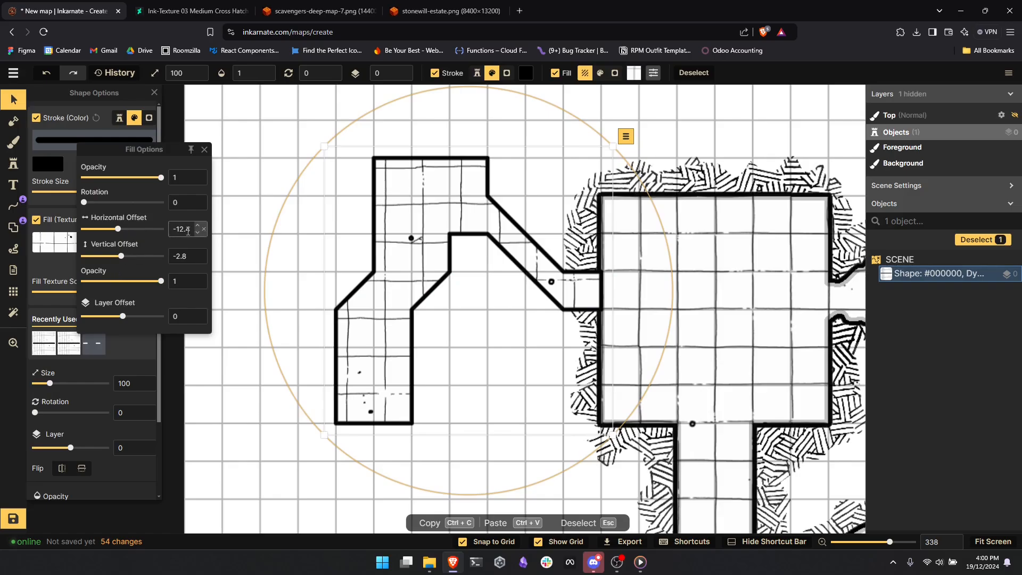
text(0)
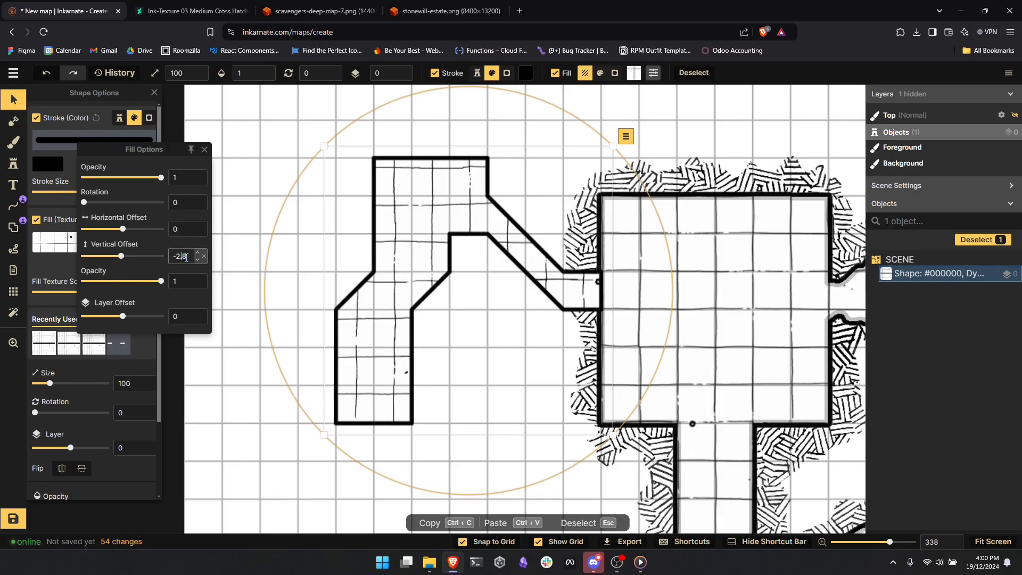
text(0)
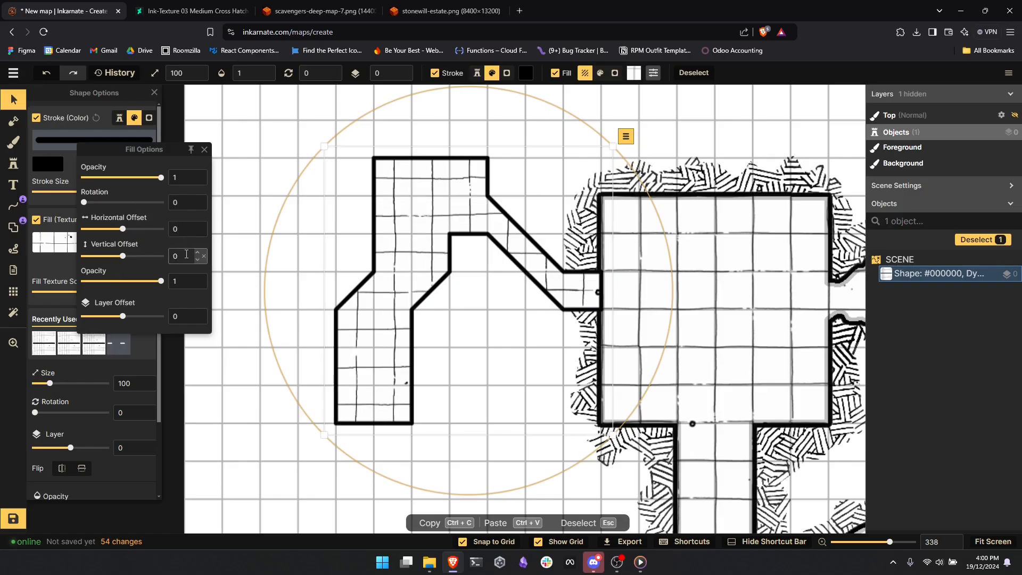
drag(186, 254, 161, 264)
text(5)
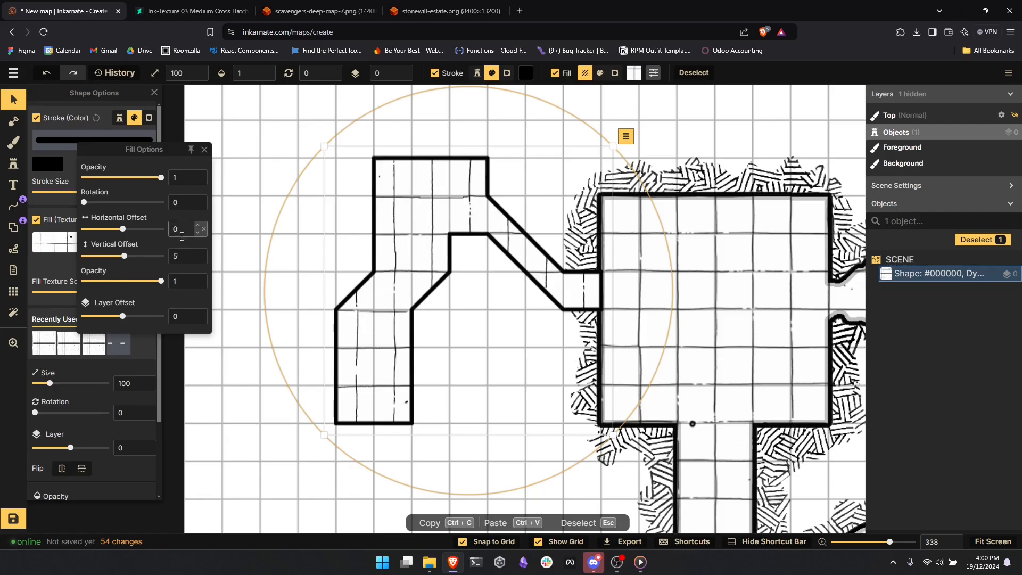
text(5)
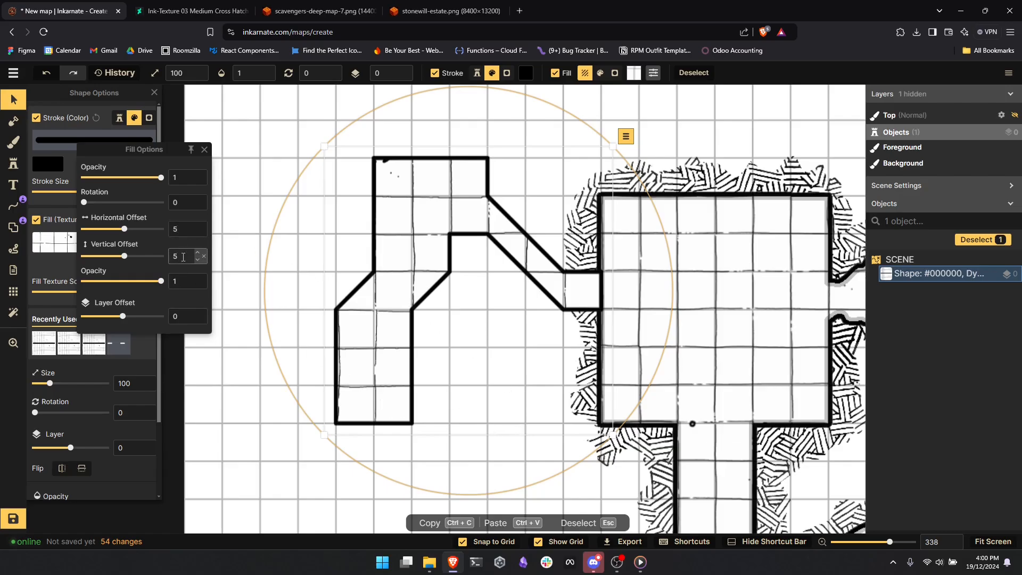
click(458, 304)
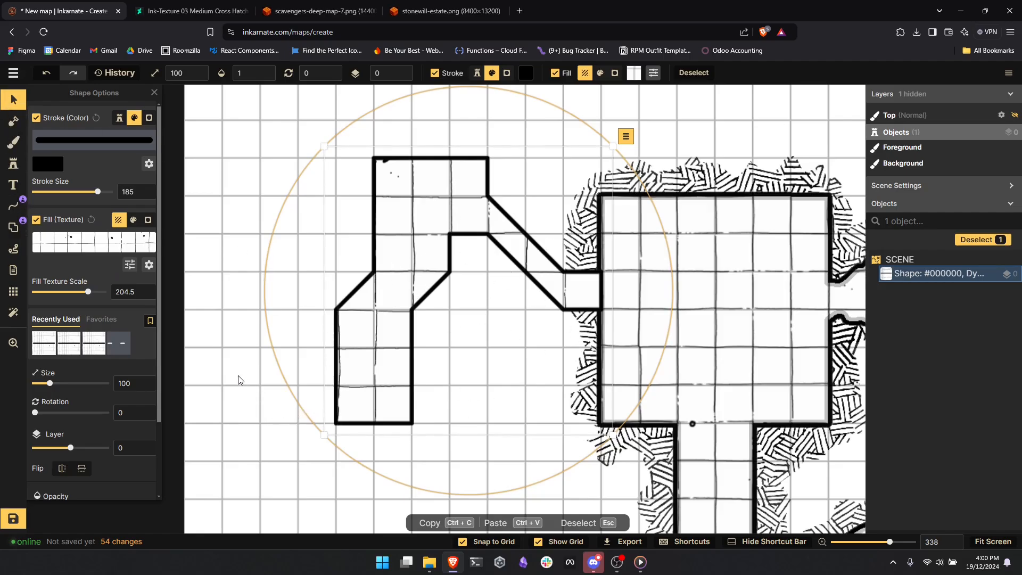
- Hide the map grid and check the angular room against the rest of the dungeon
click(13, 292)
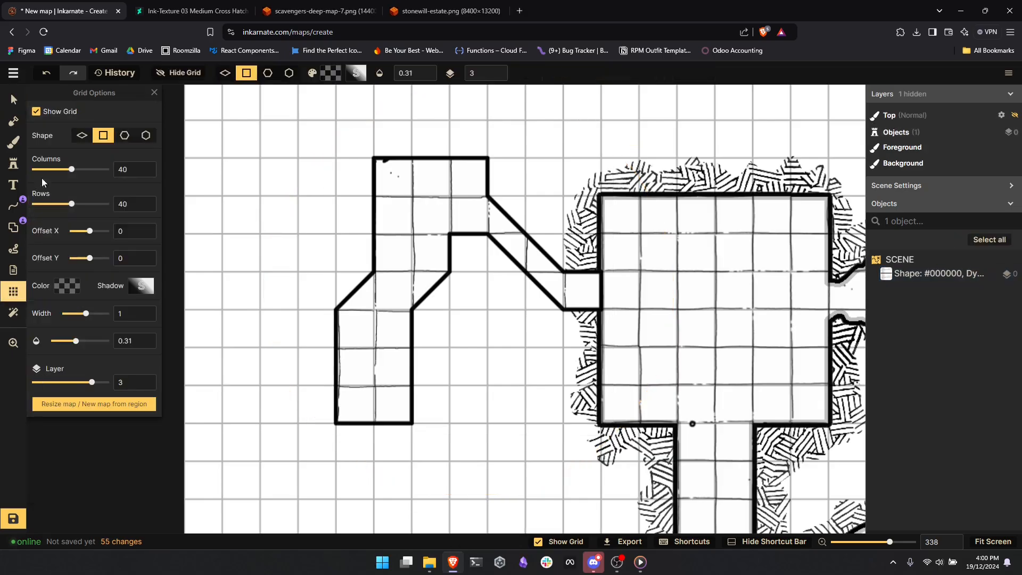
click(44, 115)
click(13, 100)
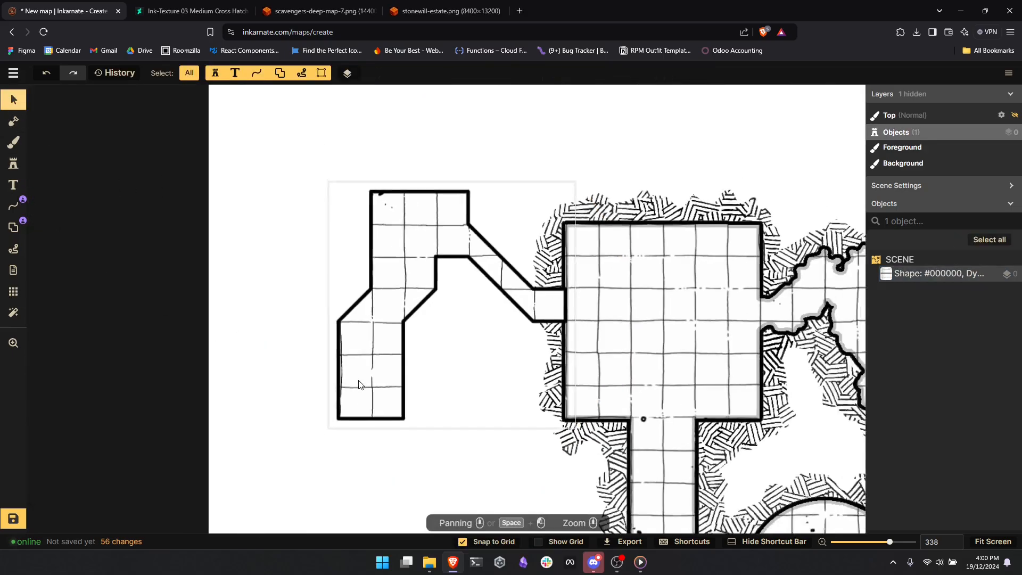
scroll(359, 384, down, 6)
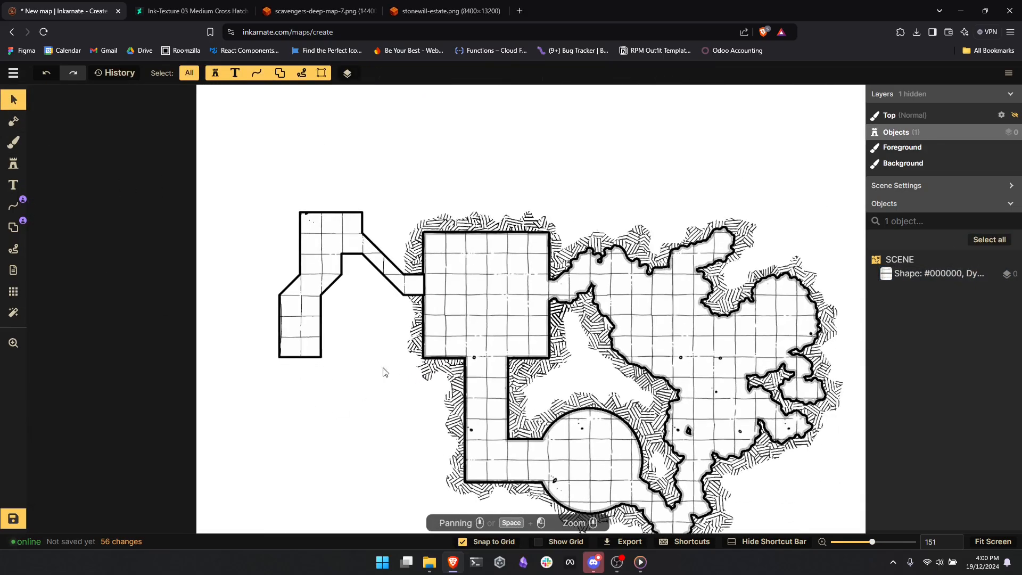
click(360, 348)
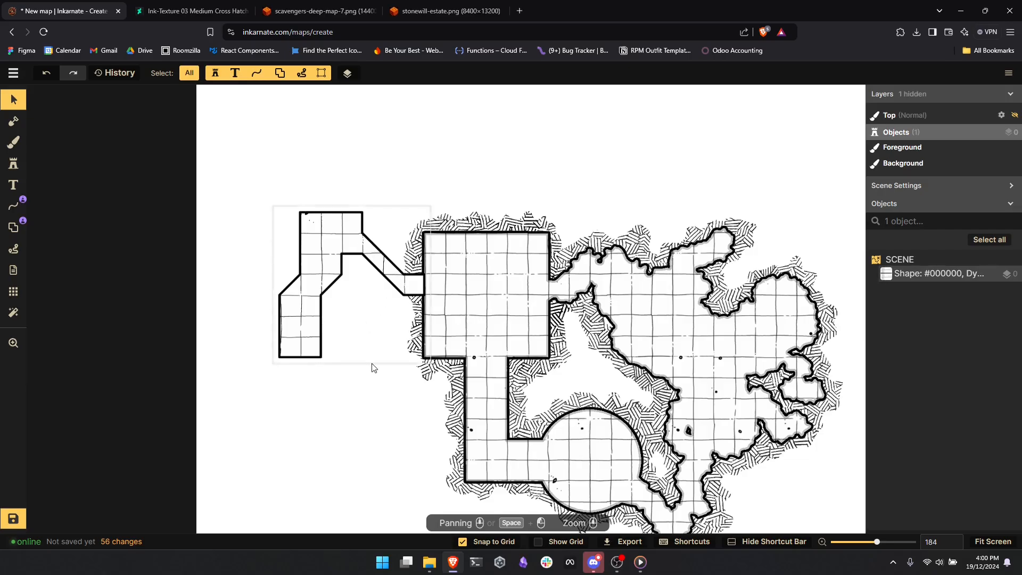
mouse_move(333, 229)
mouse_down()
mouse_move(366, 244)
mouse_move(456, 342)
mouse_move(426, 341)
mouse_move(326, 232)
mouse_up()
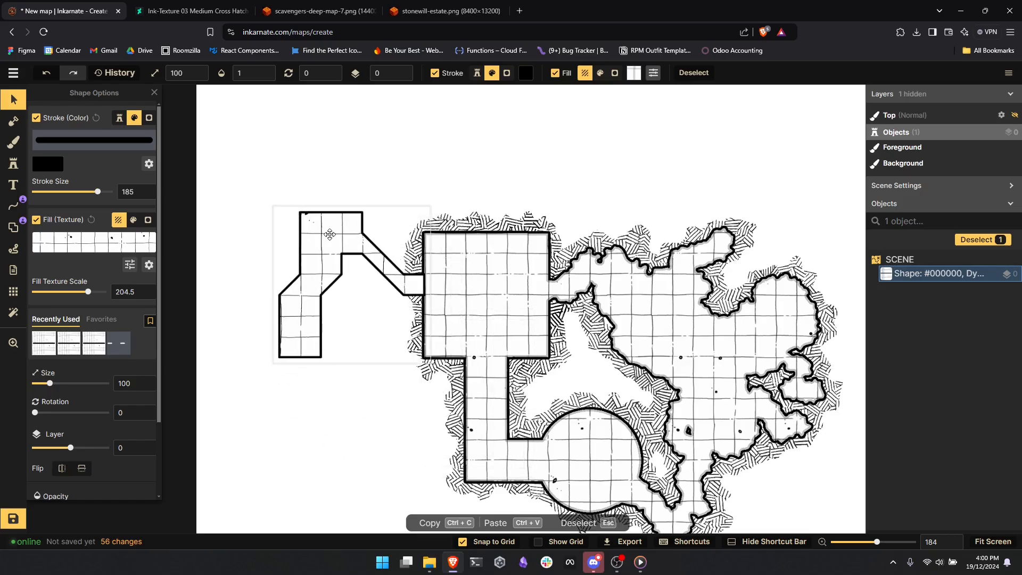
click(273, 413)
- Paint cross-hatching around the angular room and its corridor on the Background layer with brush size 32, and inspect it
click(21, 151)
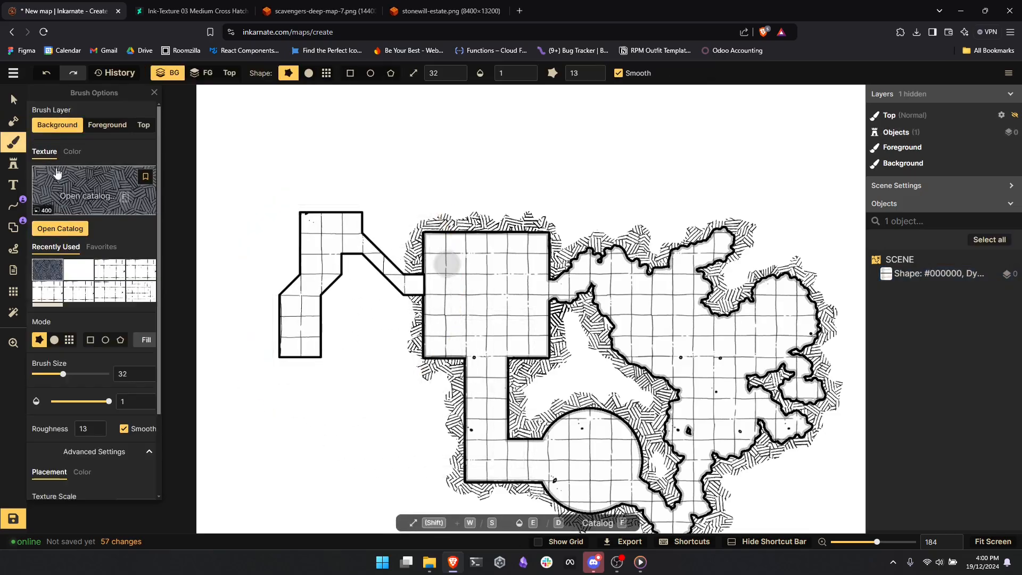
mouse_move(292, 320)
mouse_down()
mouse_move(321, 295)
mouse_move(309, 363)
mouse_move(277, 354)
mouse_move(283, 298)
mouse_move(304, 261)
mouse_move(301, 215)
mouse_move(319, 207)
mouse_move(309, 210)
mouse_move(363, 218)
mouse_move(368, 244)
mouse_move(411, 292)
mouse_move(365, 254)
mouse_move(341, 262)
mouse_move(345, 277)
mouse_move(323, 296)
mouse_move(307, 352)
mouse_move(292, 337)
mouse_move(341, 306)
mouse_move(339, 319)
mouse_move(267, 363)
mouse_up()
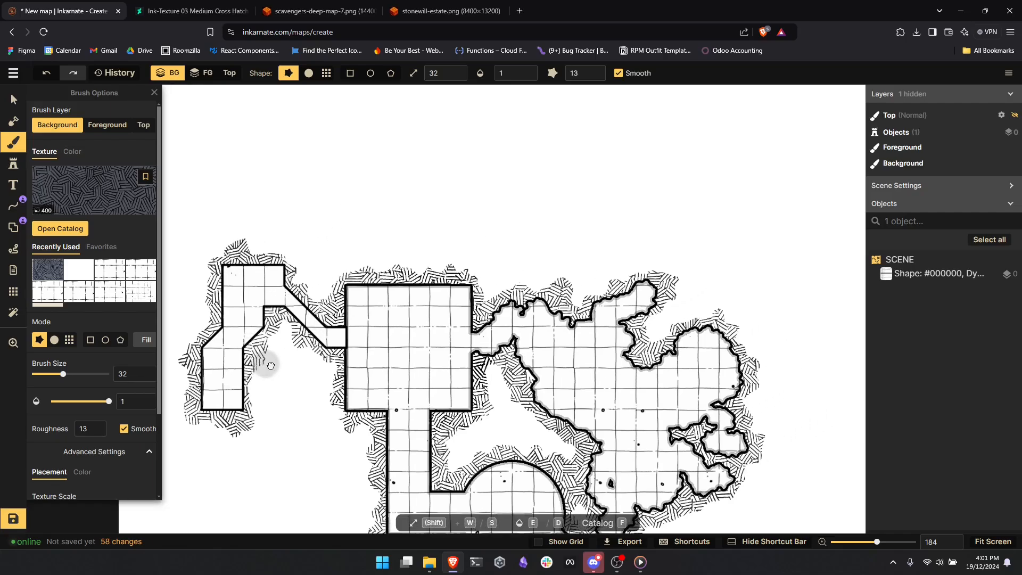
scroll(327, 348, up, 3)
scroll(300, 347, up, 4)
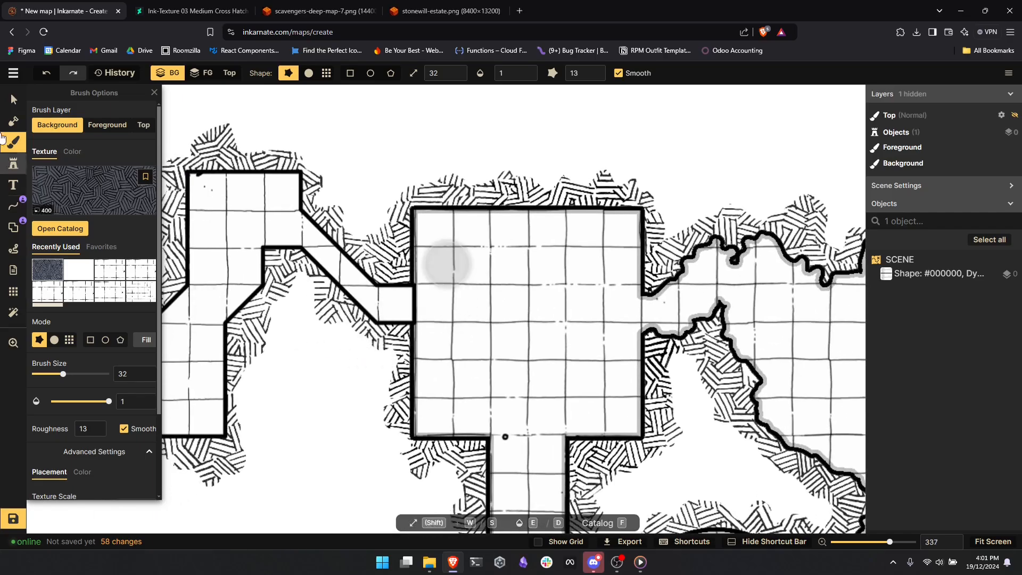
- Add a portal of width 1 to the angular room's shape where its corridor meets the large square room, and deselect it
click(13, 206)
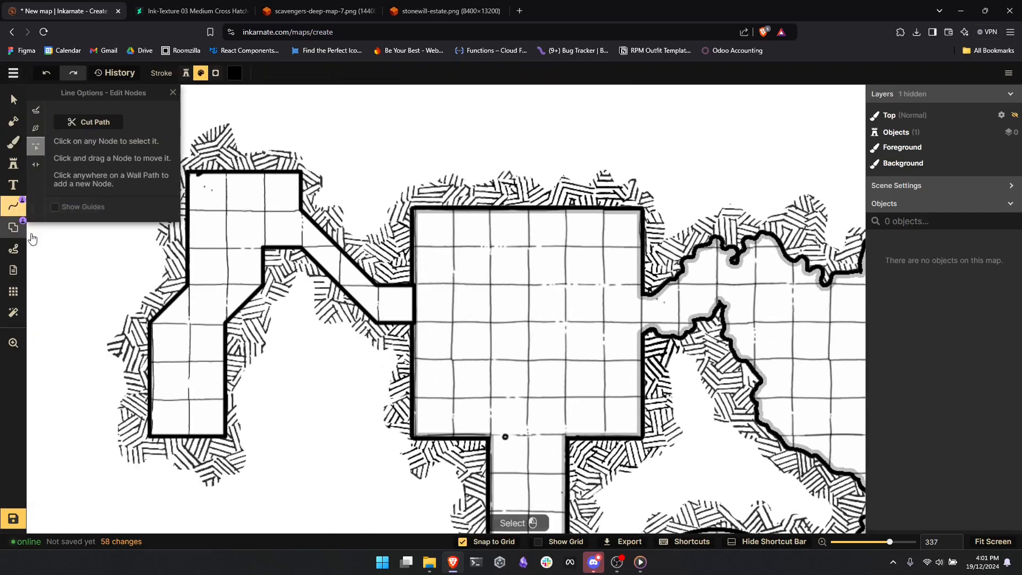
click(13, 227)
click(36, 238)
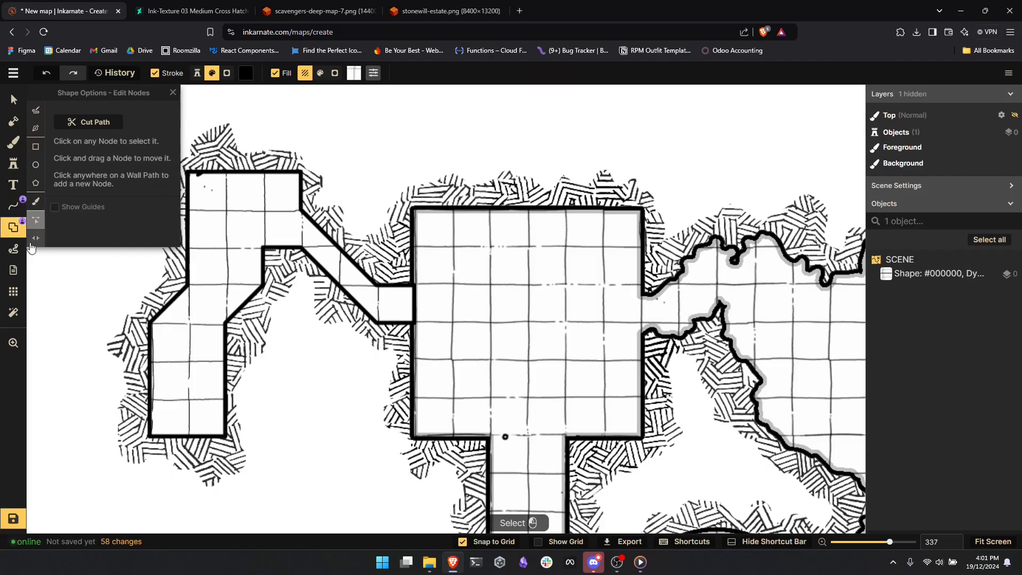
click(415, 305)
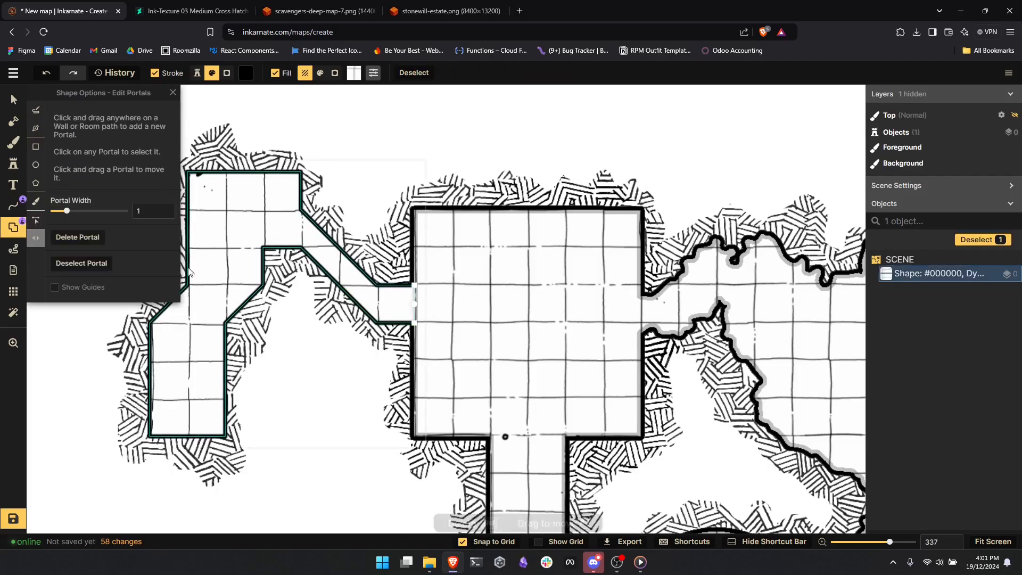
click(13, 100)
drag(501, 345, 512, 275)
click(369, 474)
- Draw a black Pen line with stroke size 185 along the angular room's left walls and top wall, ending at its upper-right corner
scroll(376, 371, down, 3)
scroll(376, 371, down, 4)
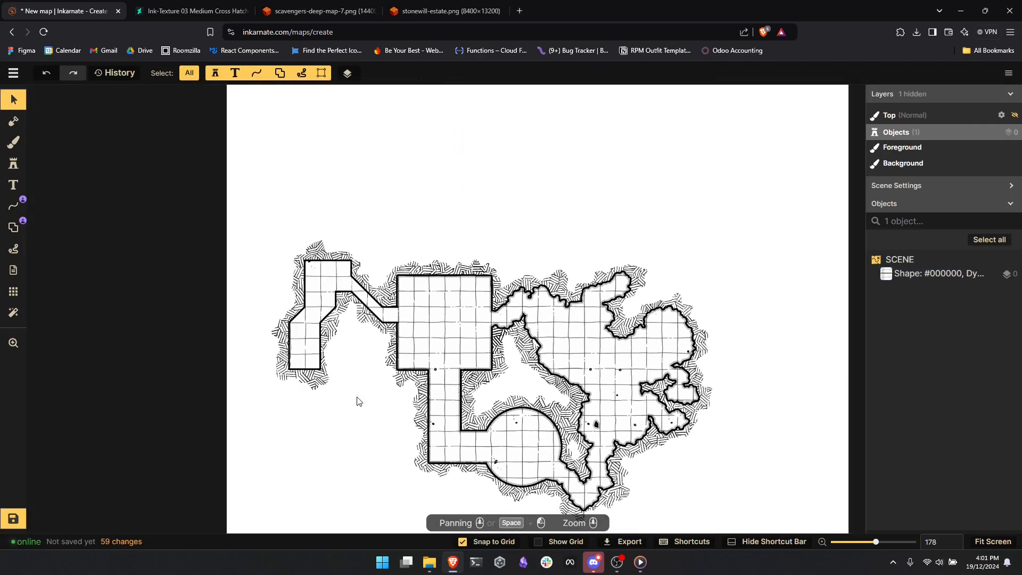
scroll(323, 261, up, 5)
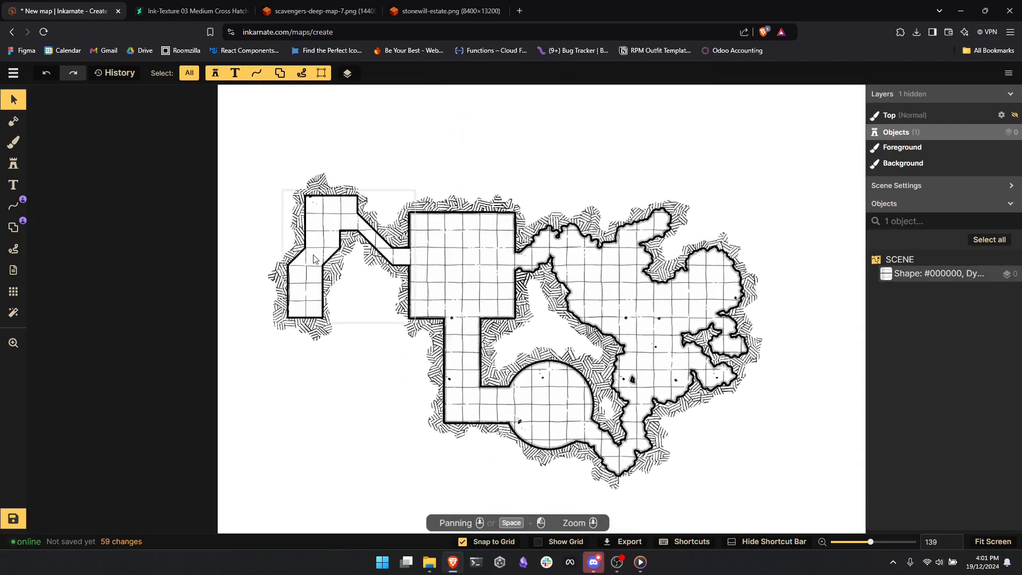
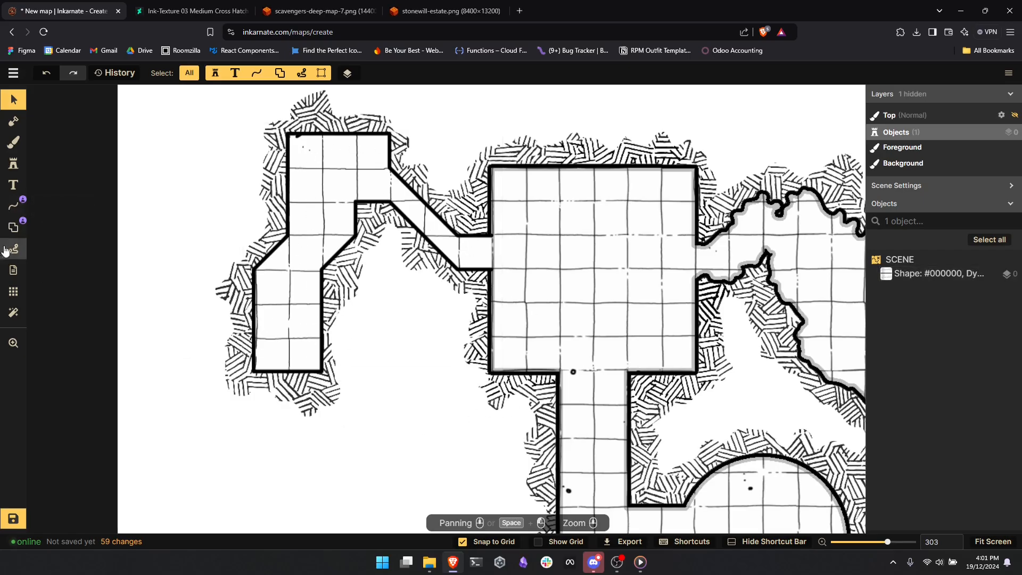
click(10, 207)
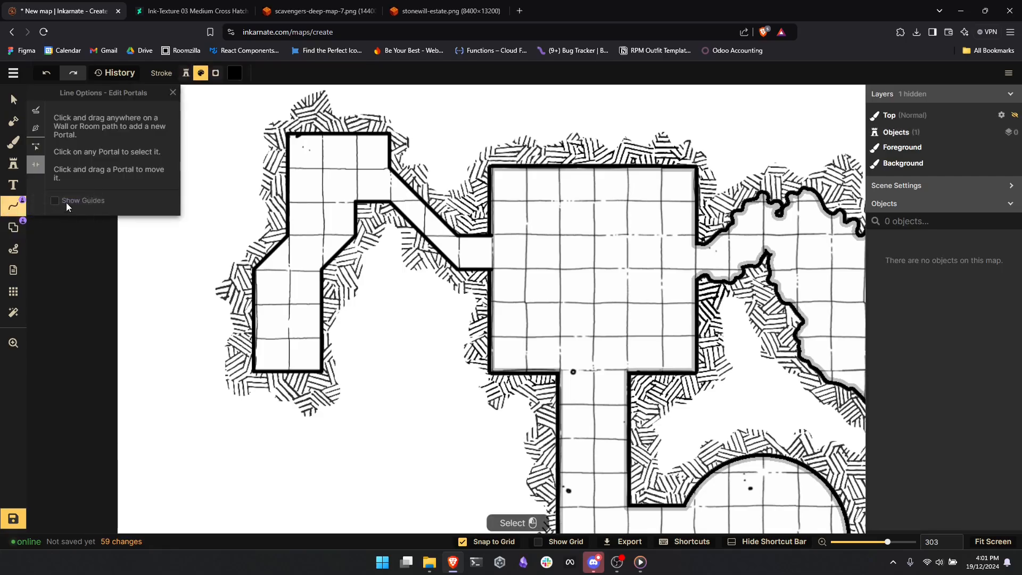
click(42, 129)
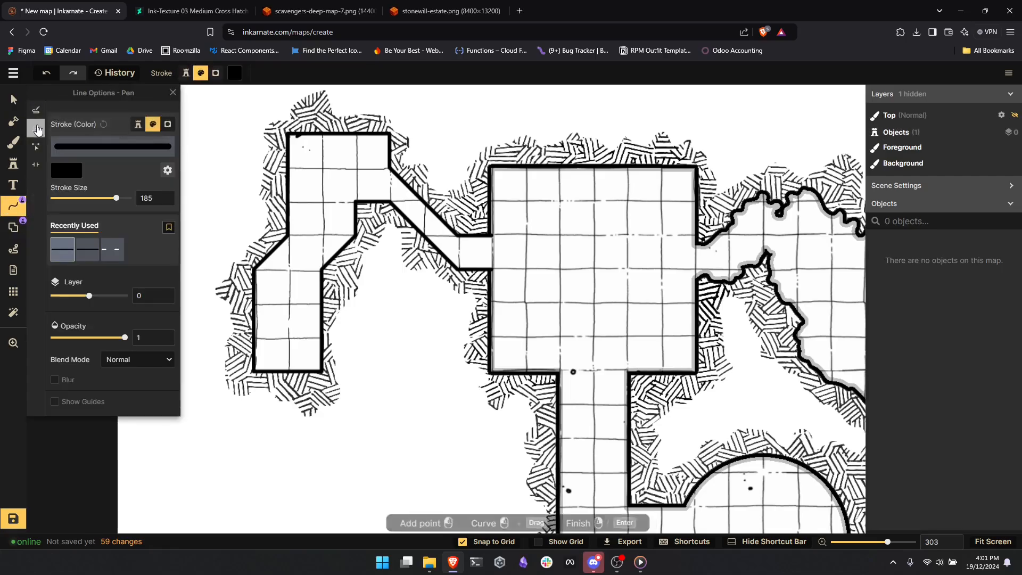
click(254, 372)
click(288, 234)
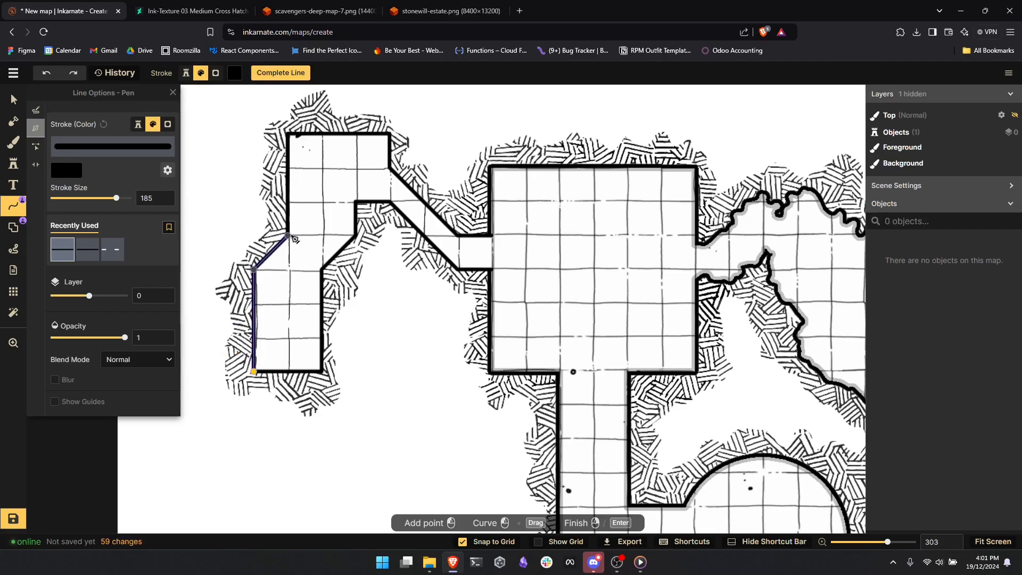
click(288, 133)
click(391, 134)
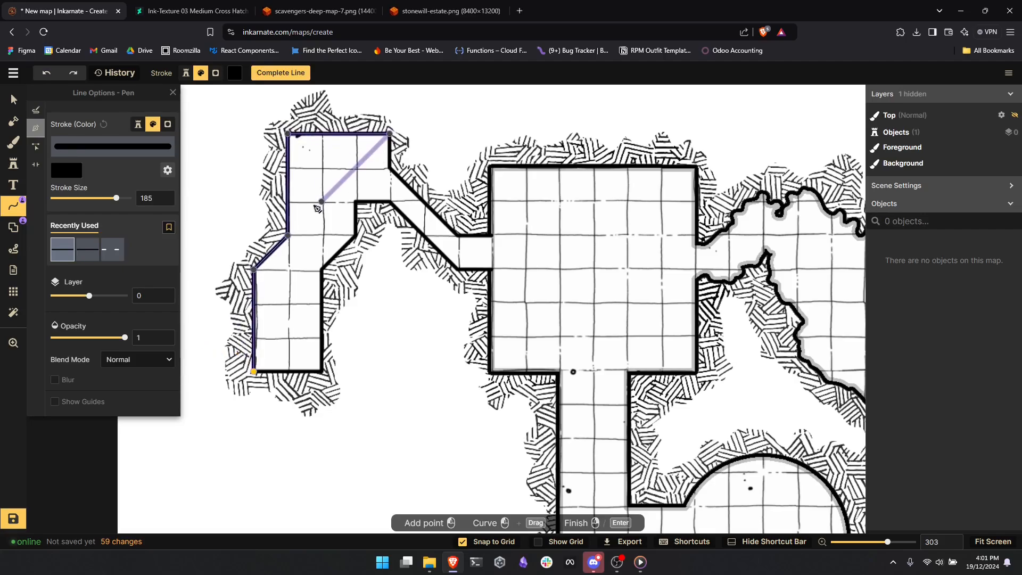
right_click(317, 208)
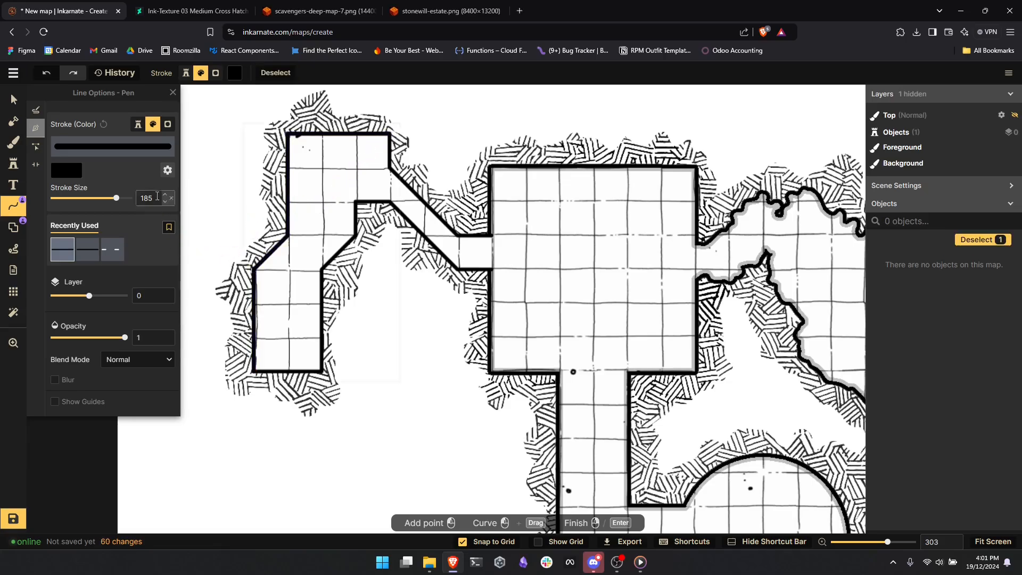
- Give the line along the west passage's upper-left walls a stroke shadow with blur 0, horizontal and vertical offsets of 2, and intensity 0.3
click(166, 169)
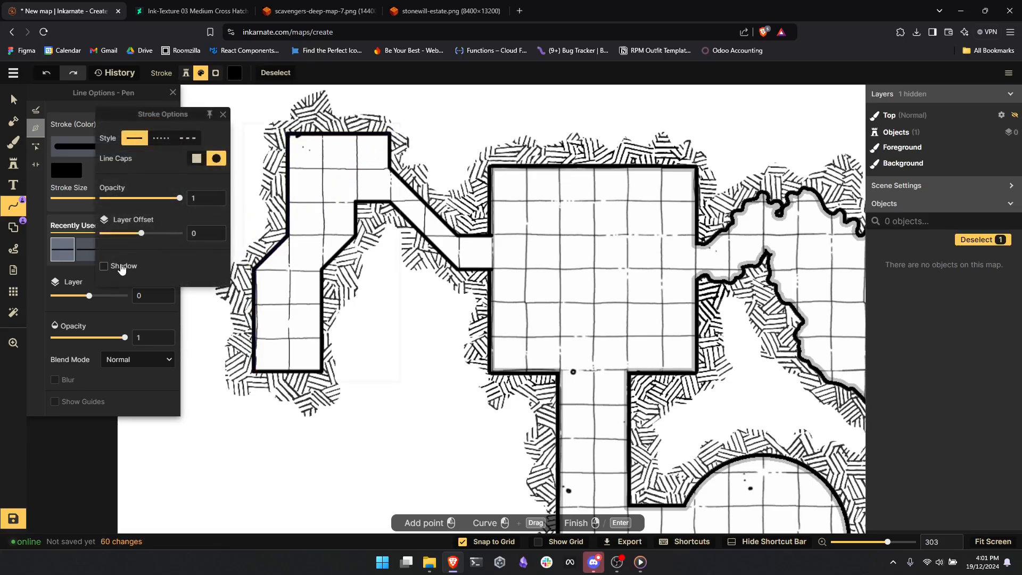
click(104, 267)
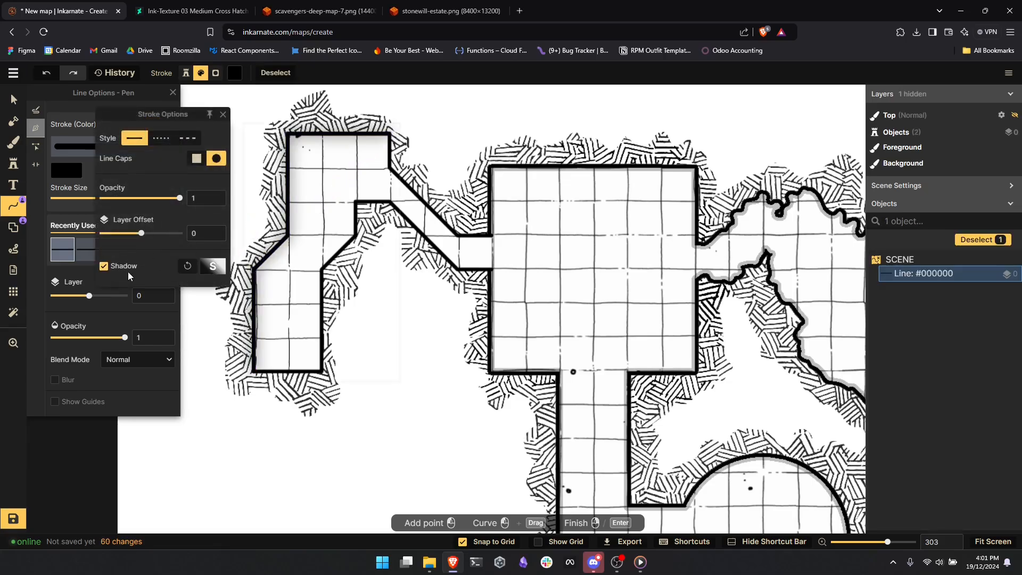
click(213, 268)
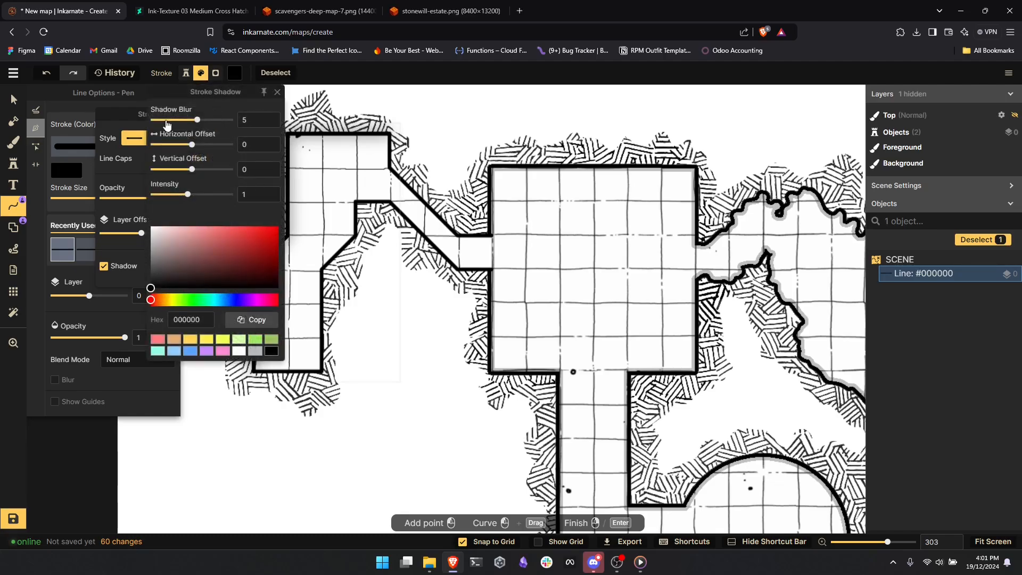
drag(197, 120, 134, 128)
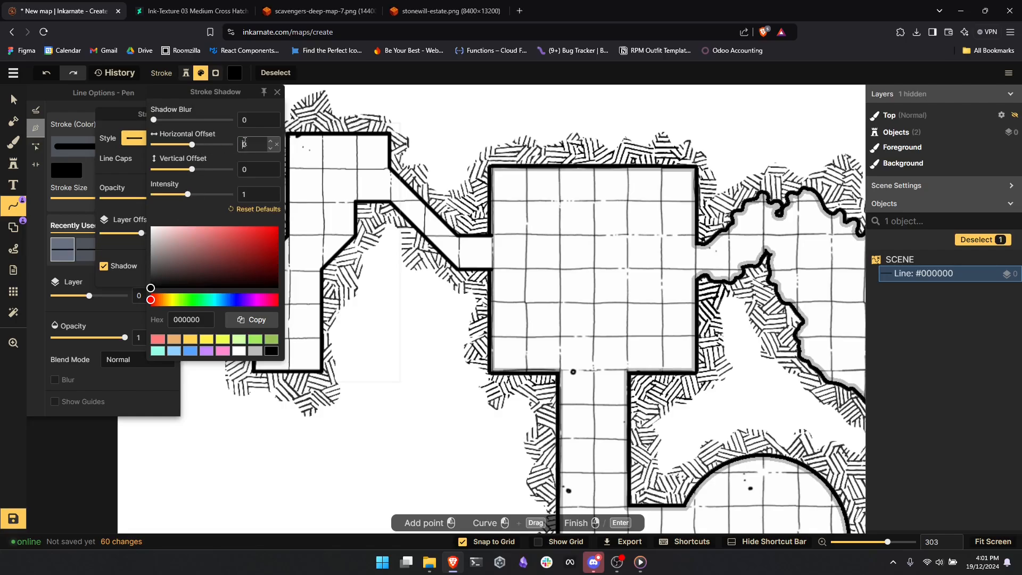
text(2)
click(251, 170)
text(2)
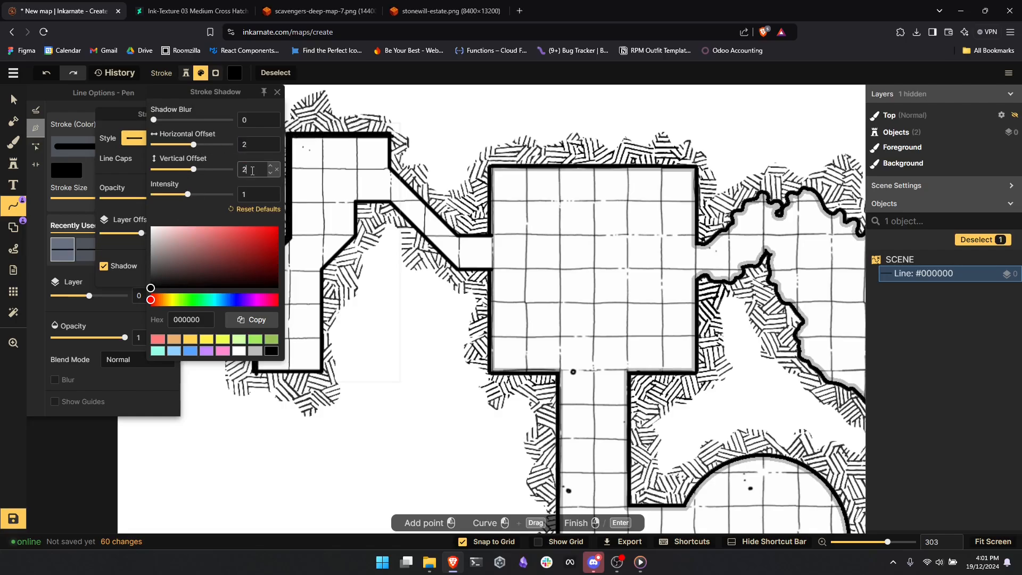
drag(188, 195, 174, 200)
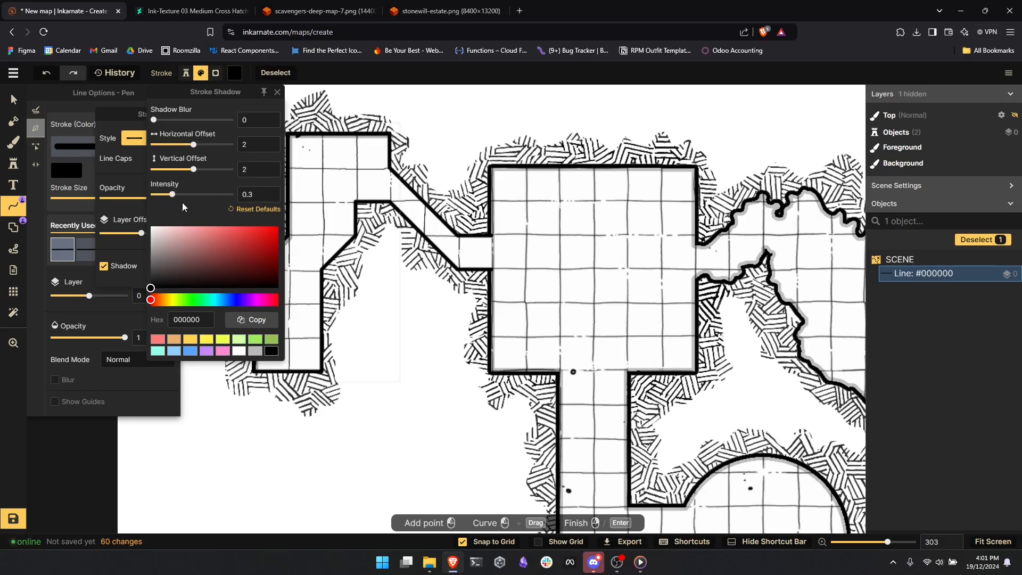
click(277, 92)
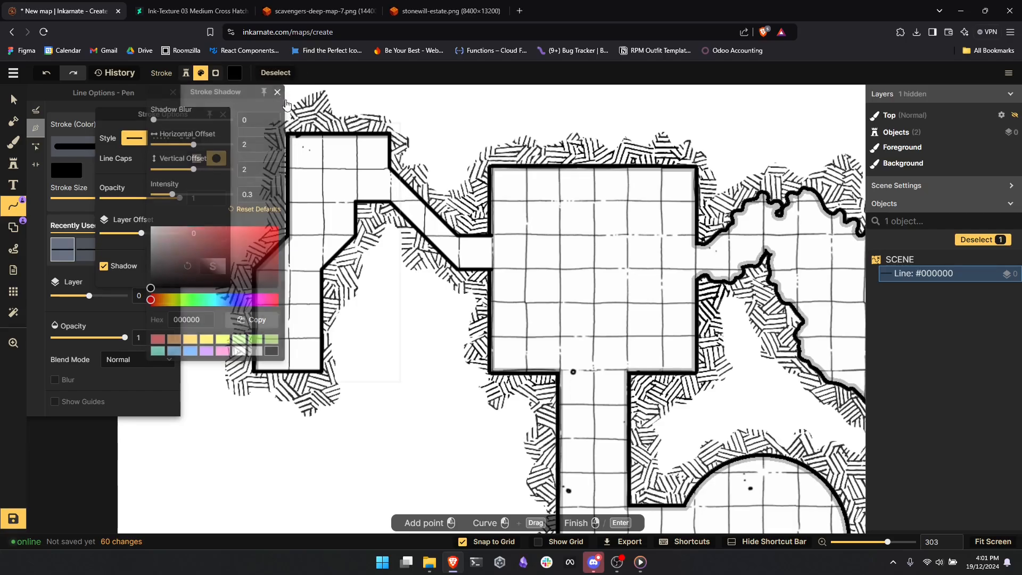
click(14, 100)
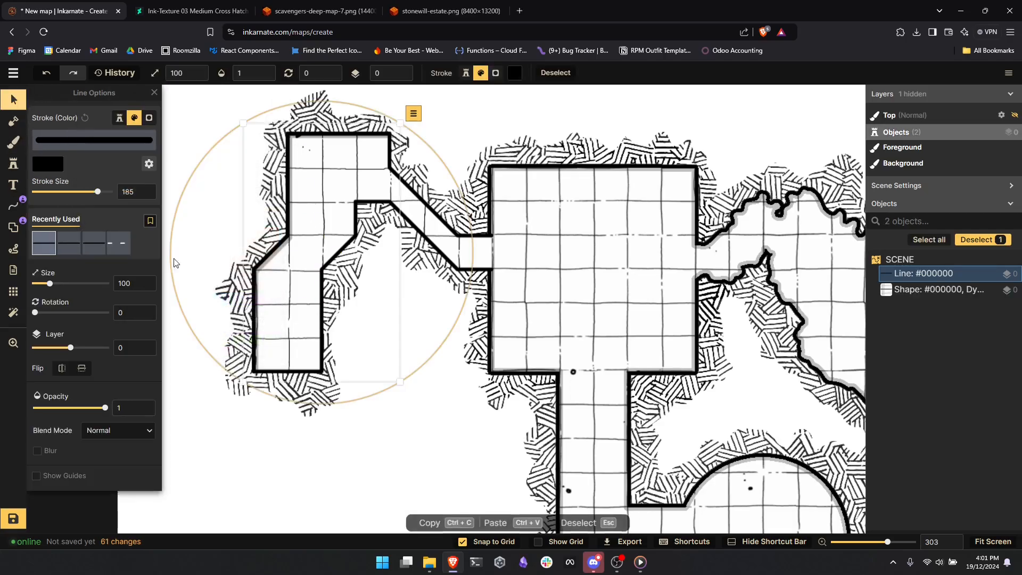
click(231, 449)
- Draw a one-square straight line along the upper wall of the corridor section that enters the square room
scroll(330, 234, up, 3)
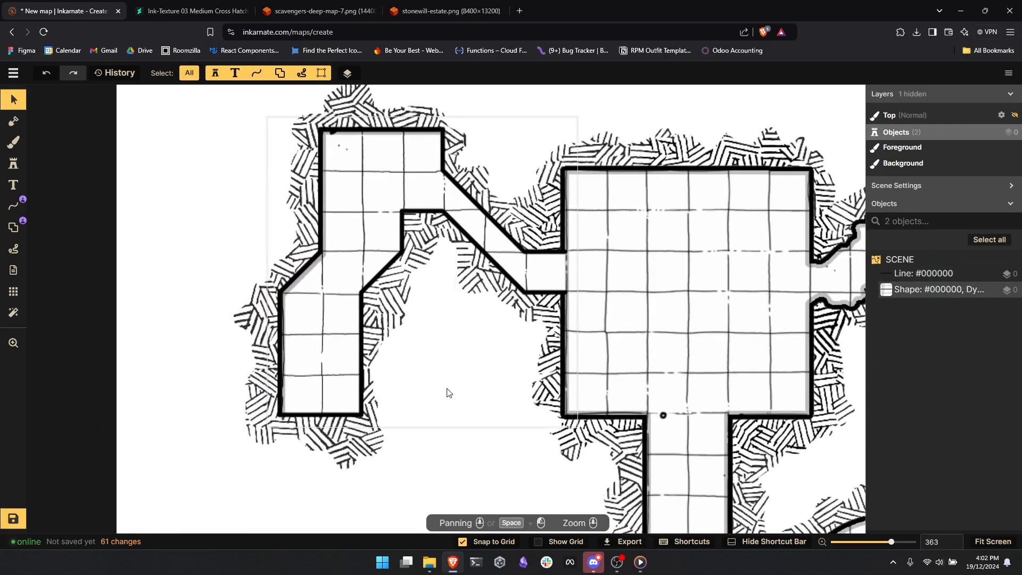
scroll(239, 289, down, 5)
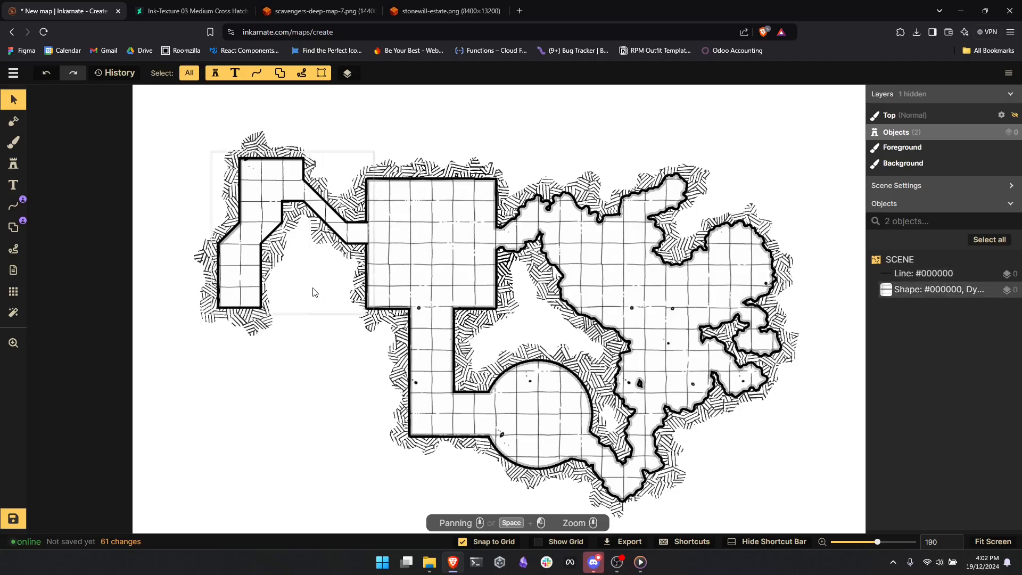
scroll(324, 379, up, 5)
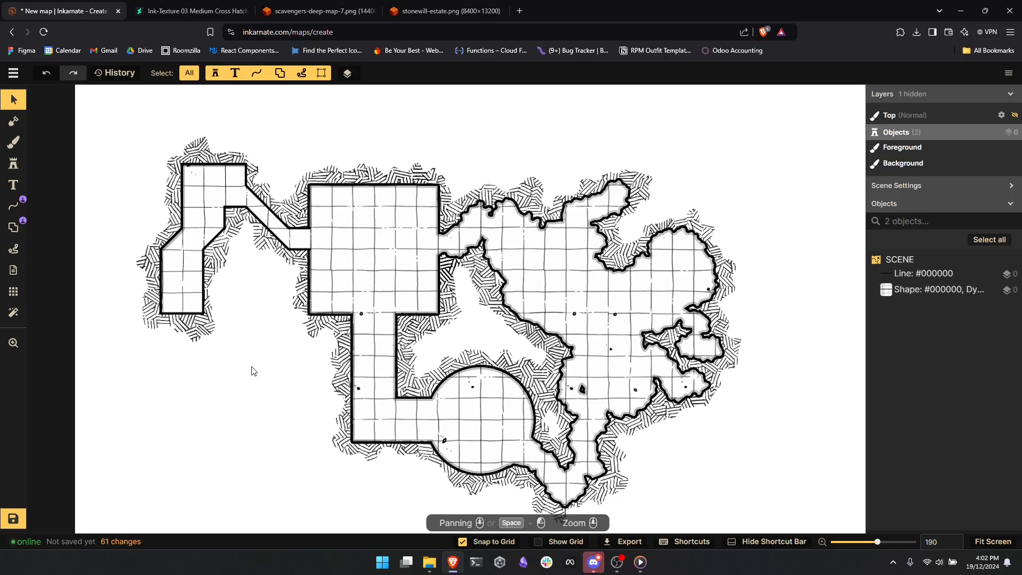
click(14, 206)
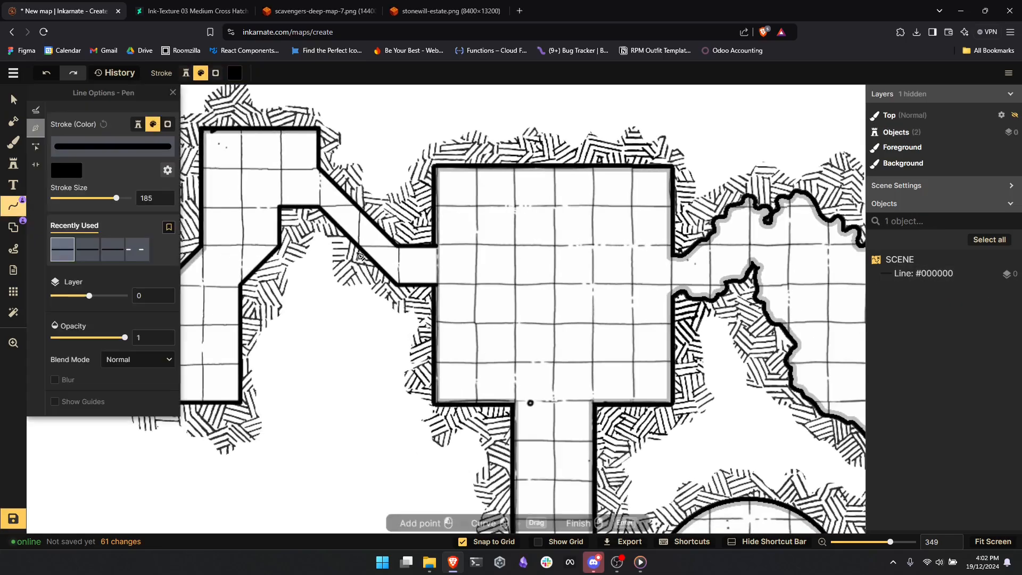
click(398, 246)
click(438, 248)
right_click(450, 288)
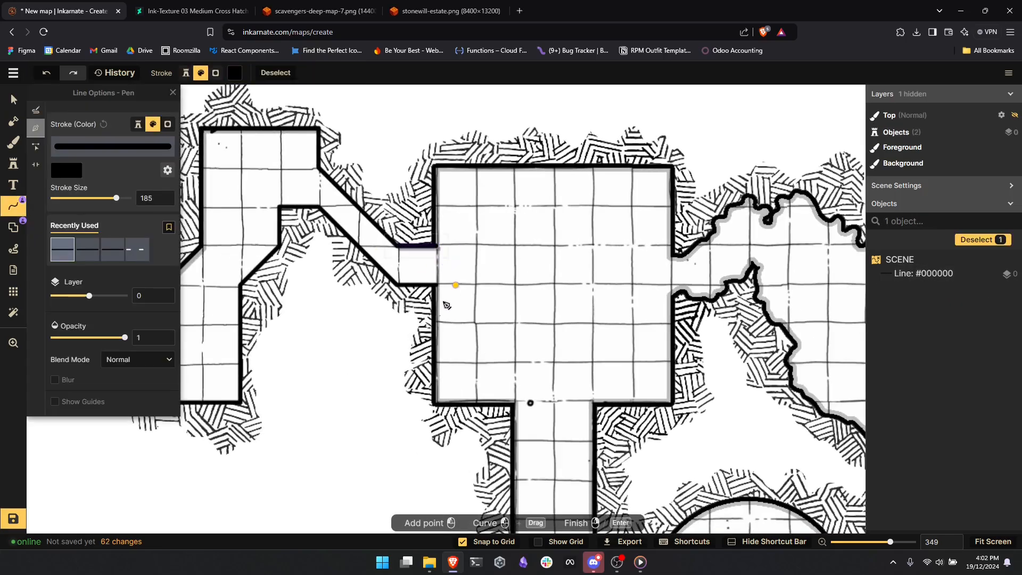
click(13, 100)
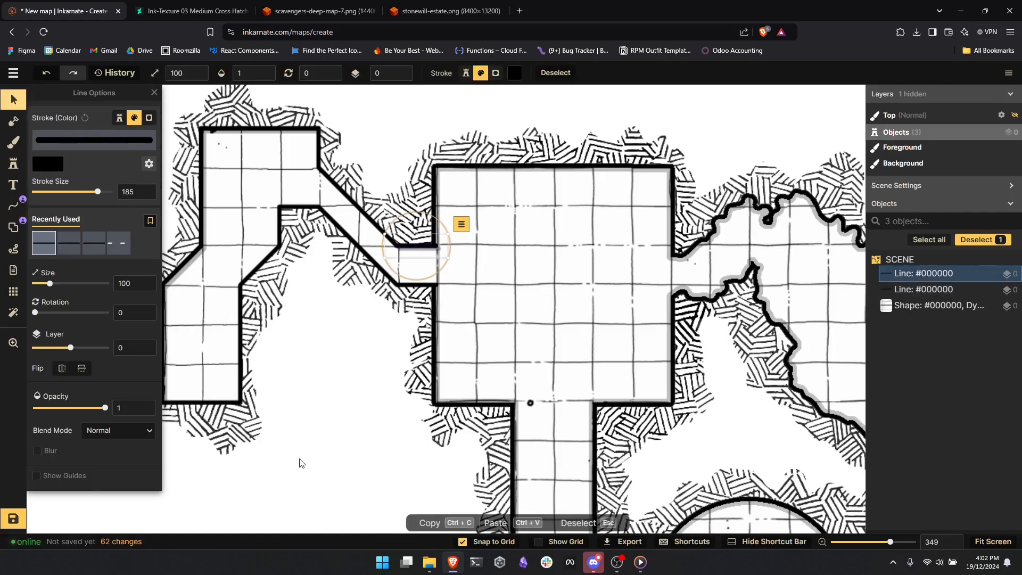
scroll(298, 461, down, 5)
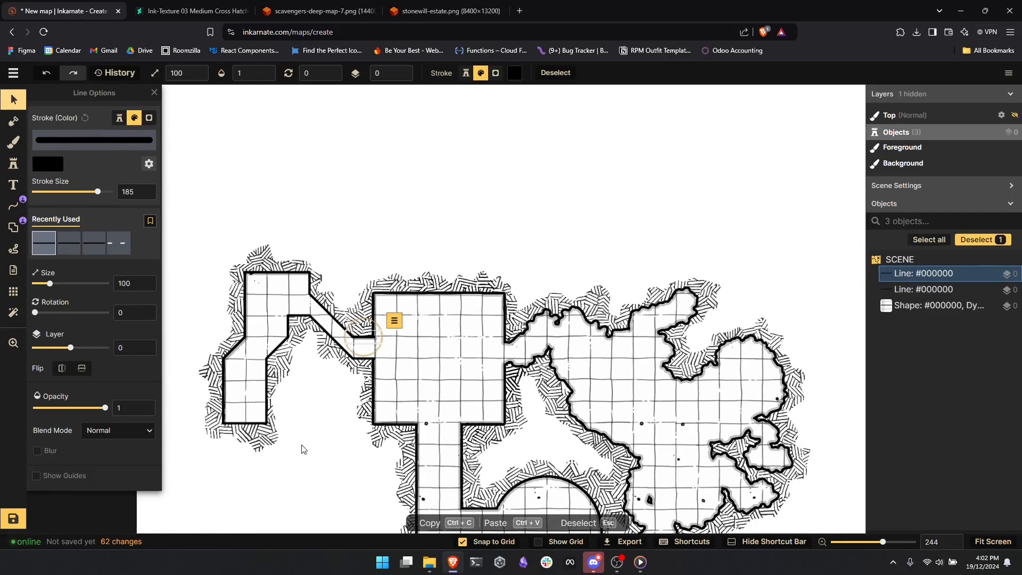
click(338, 190)
- Try closing the corridor's opening into the square room with a straight vertical line one grid square long
scroll(244, 391, down, 3)
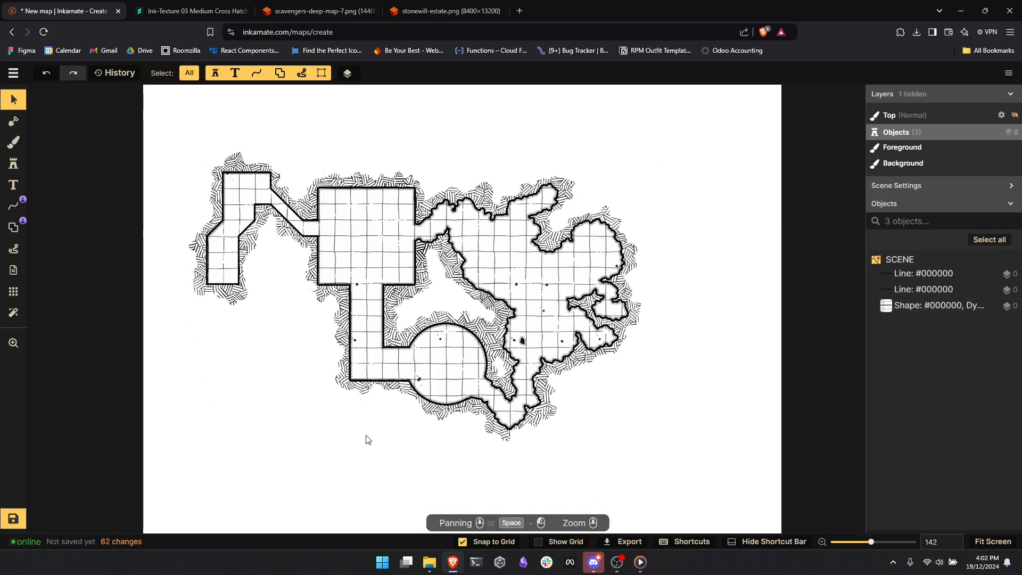
scroll(365, 423, up, 4)
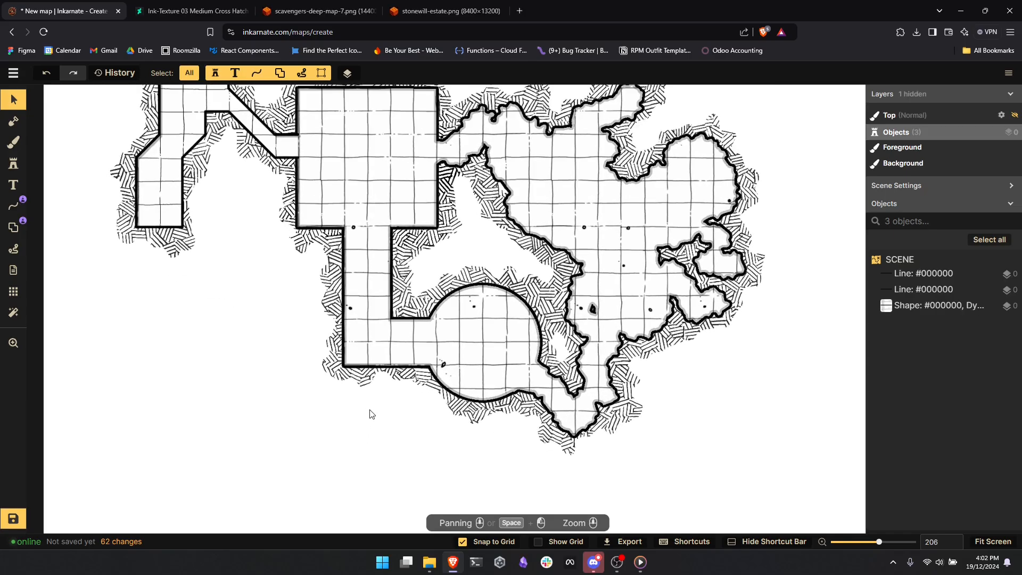
drag(254, 311, 253, 397)
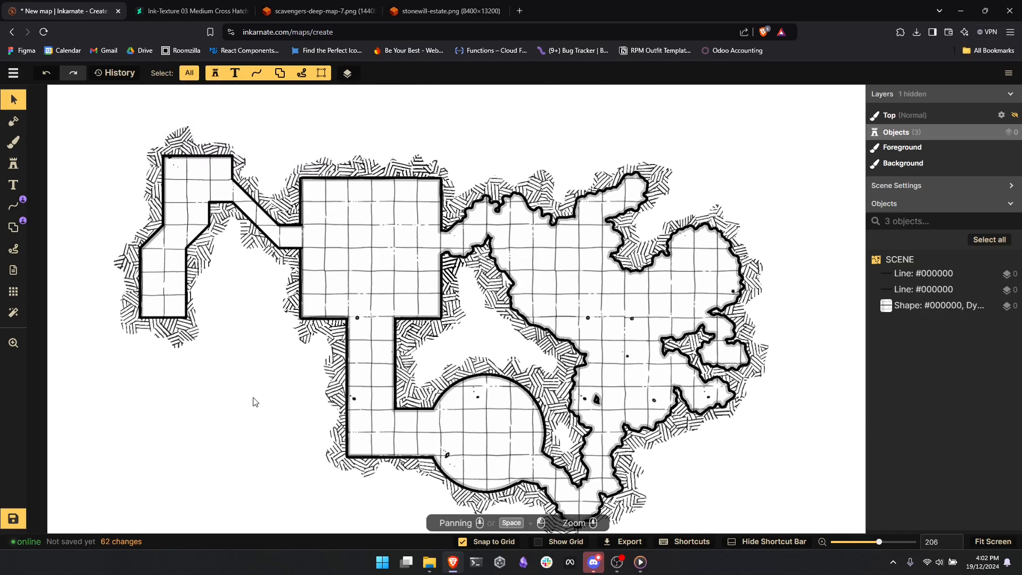
drag(259, 313, 368, 386)
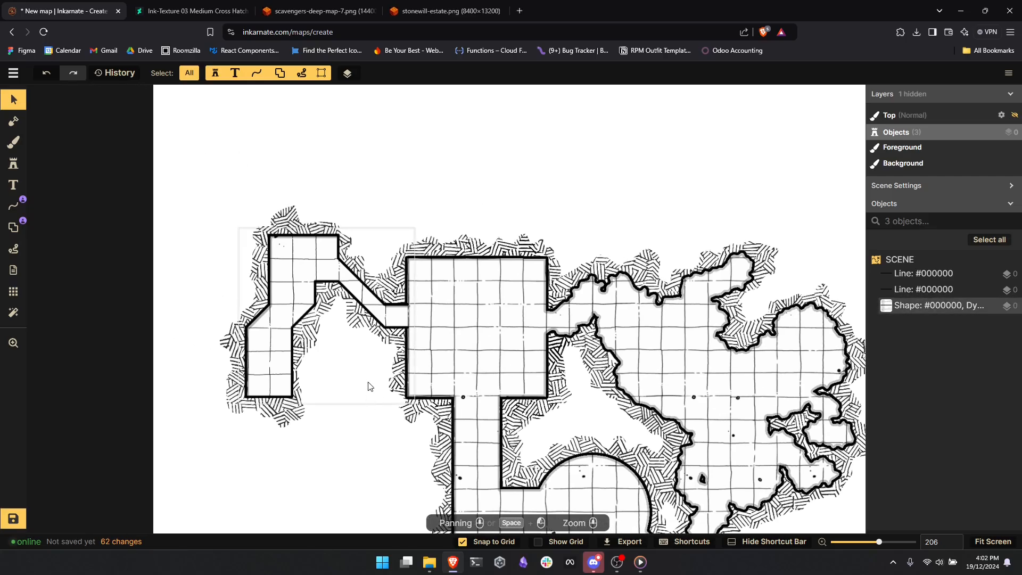
scroll(362, 343, up, 8)
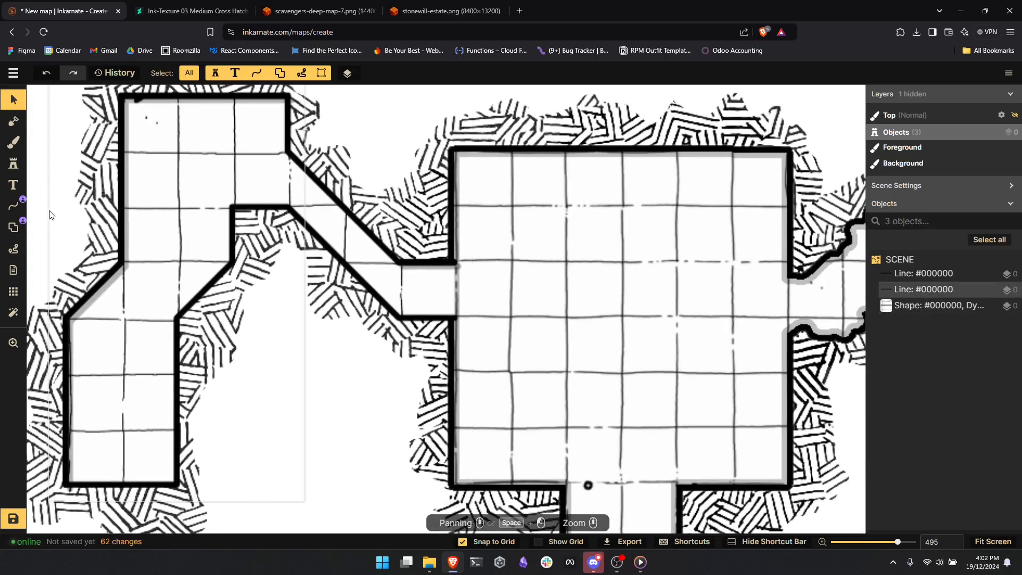
click(14, 208)
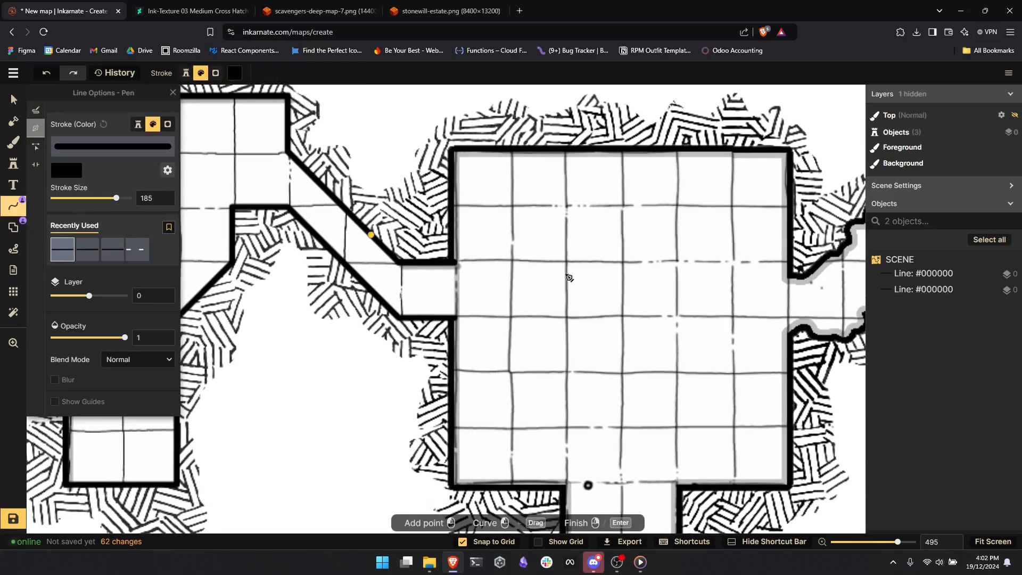
click(454, 263)
click(454, 318)
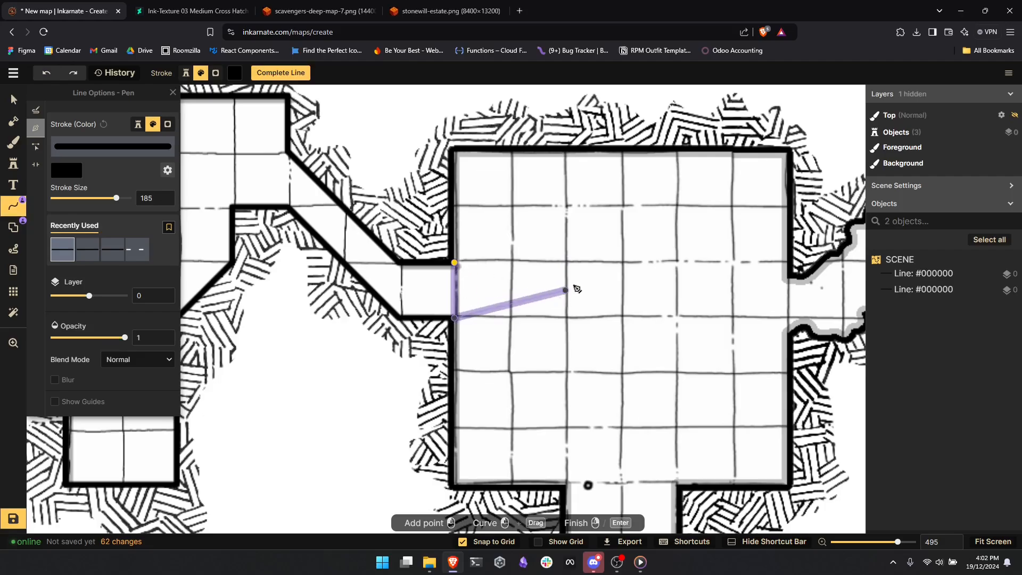
key(Return)
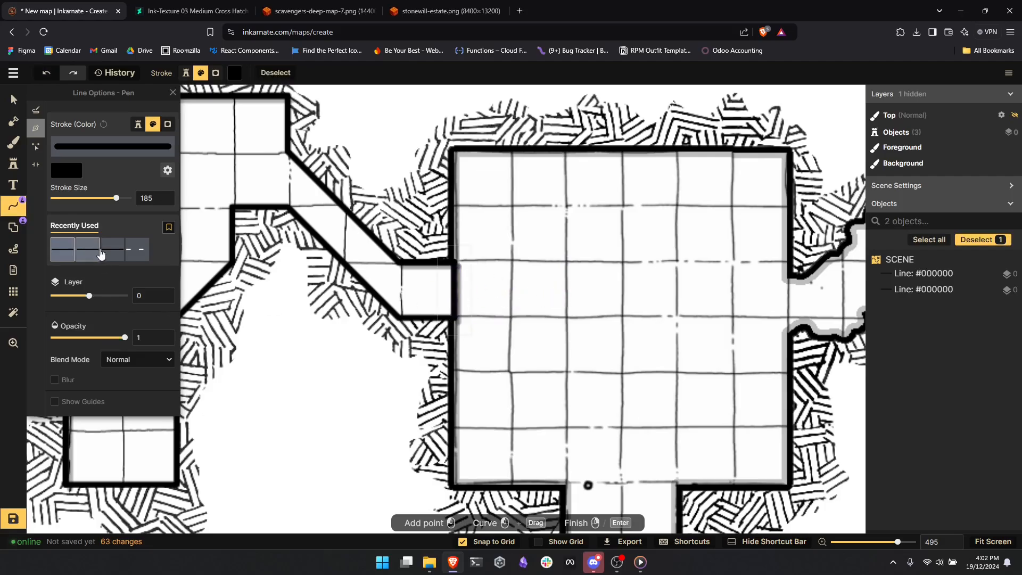
click(13, 99)
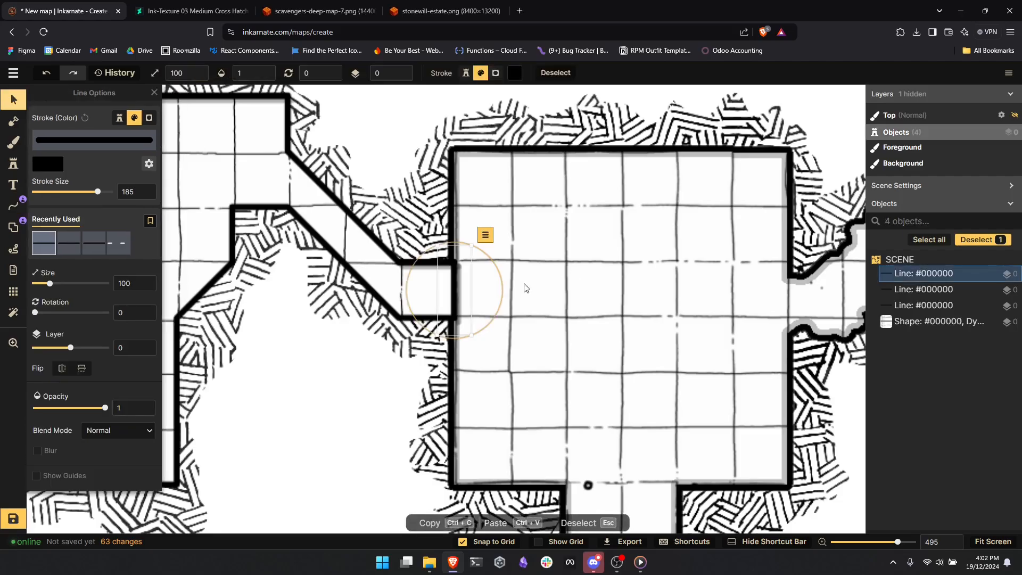
key(Delete)
- Set the width of the portal where the corridor shape meets the square room to 0.5
click(331, 295)
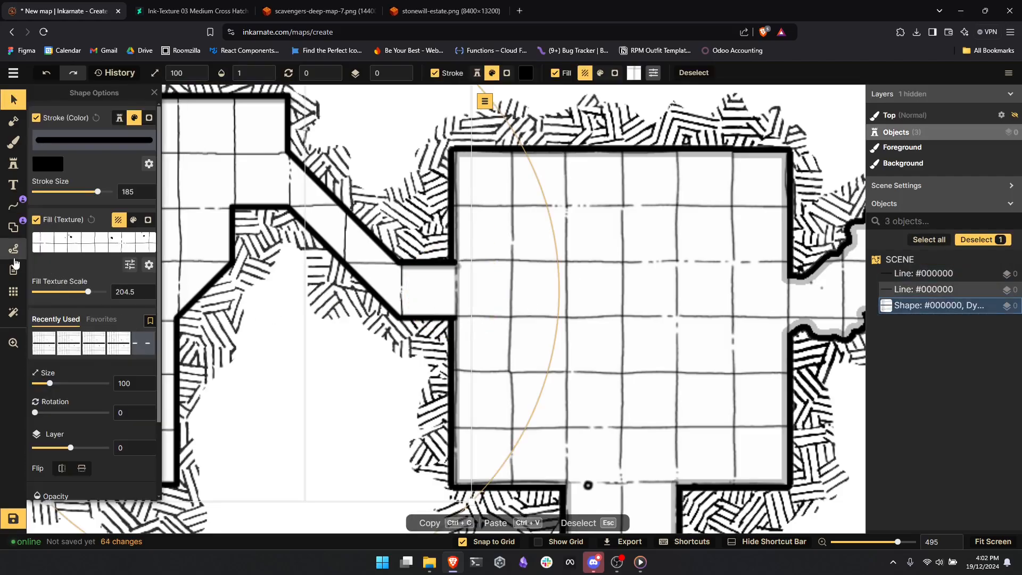
click(13, 227)
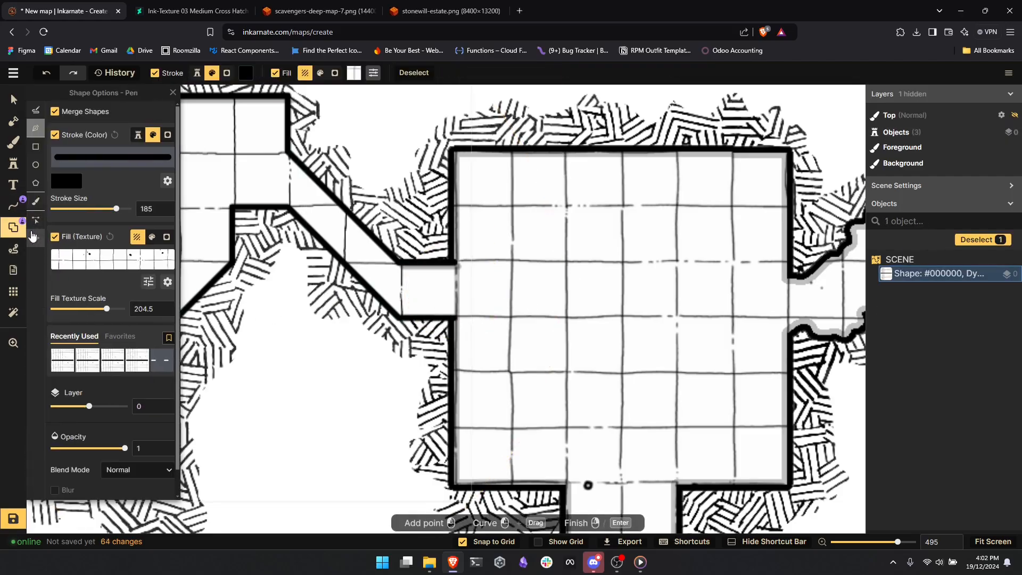
click(35, 238)
click(454, 288)
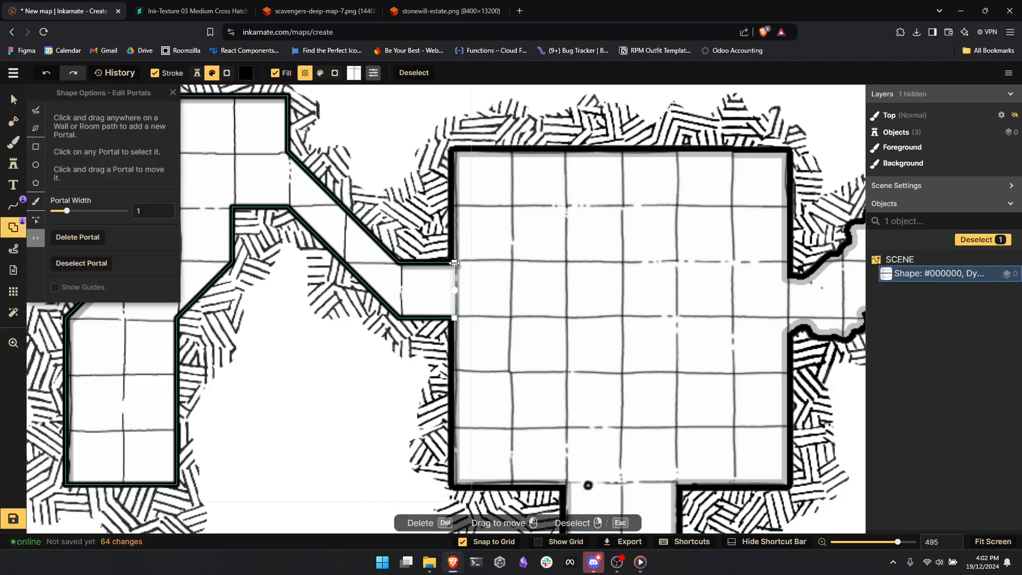
click(145, 210)
text(0.5)
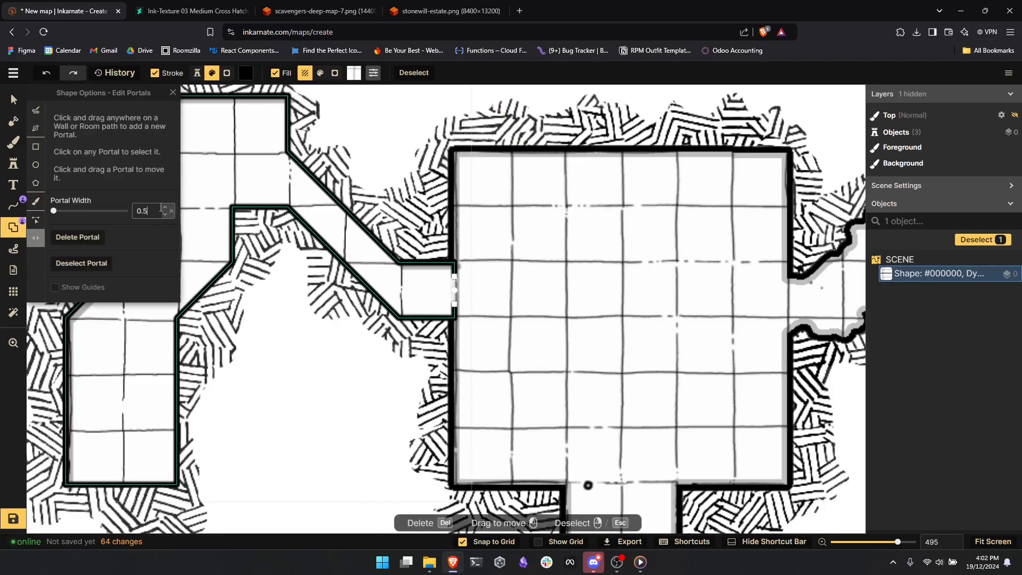
click(173, 93)
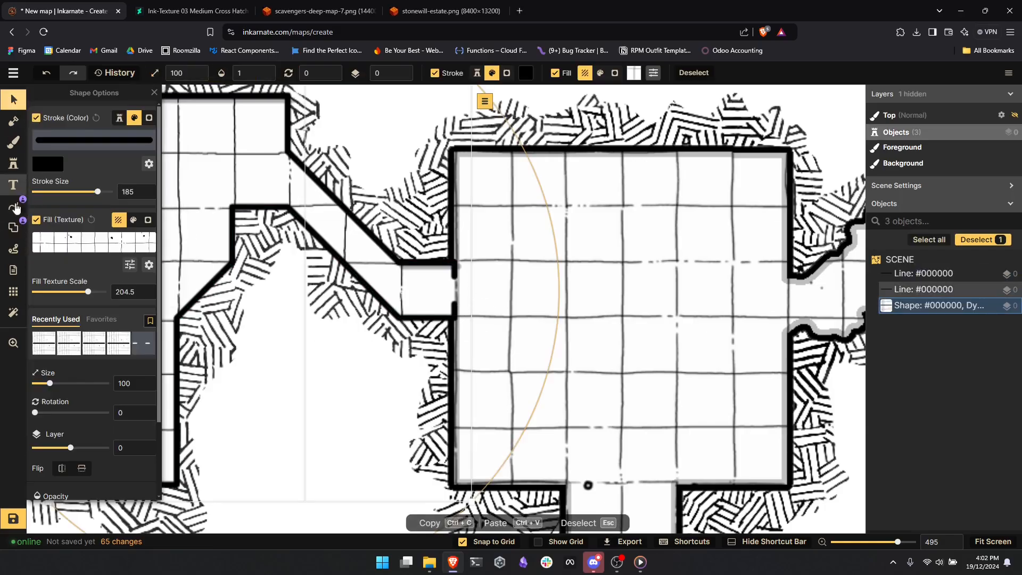
- With grid snapping off, draw a small narrow rectangle as a separate, unmerged door shape in the corridor's wall gap
click(14, 230)
click(36, 147)
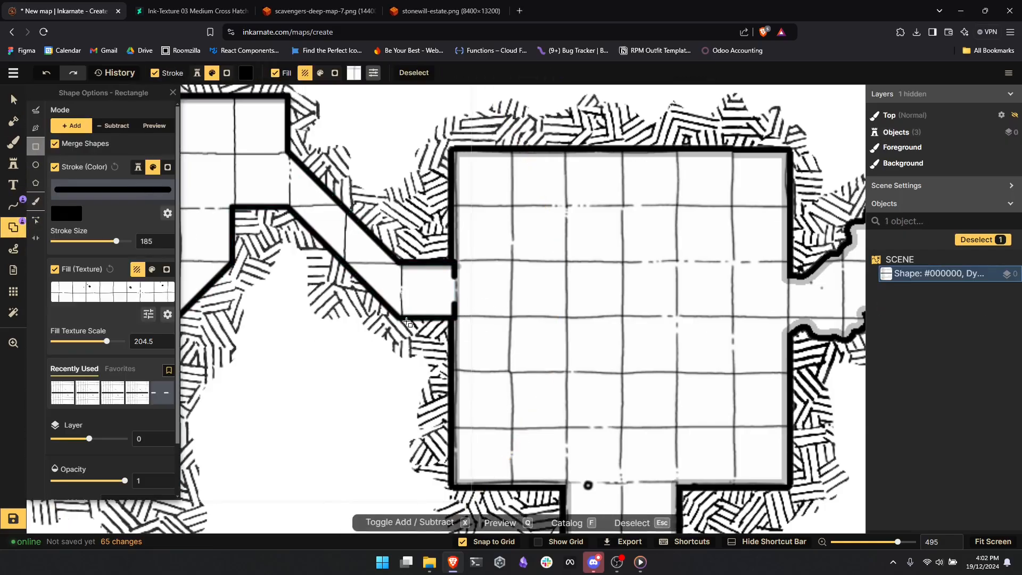
scroll(442, 281, up, 3)
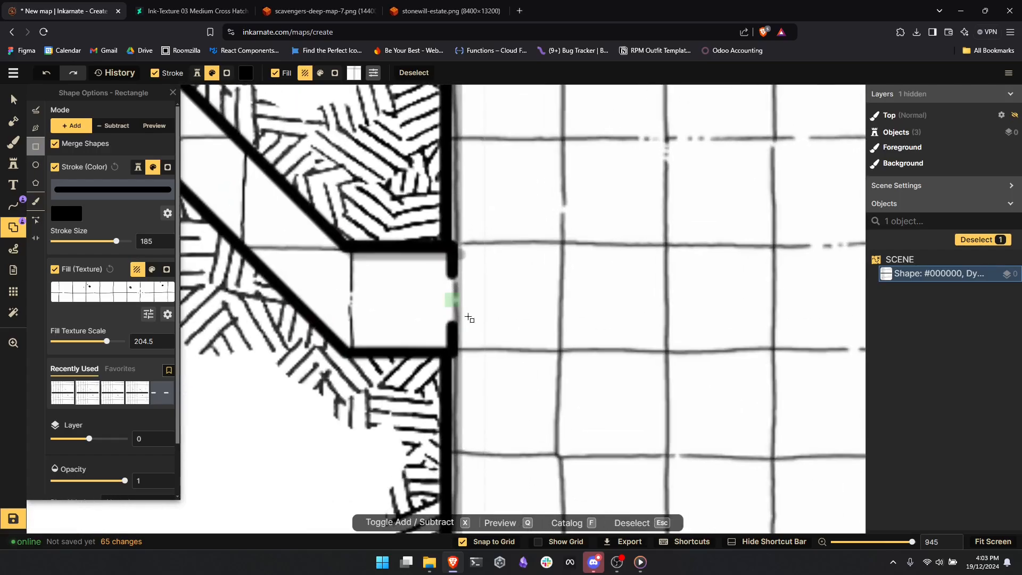
click(462, 541)
drag(443, 278, 459, 320)
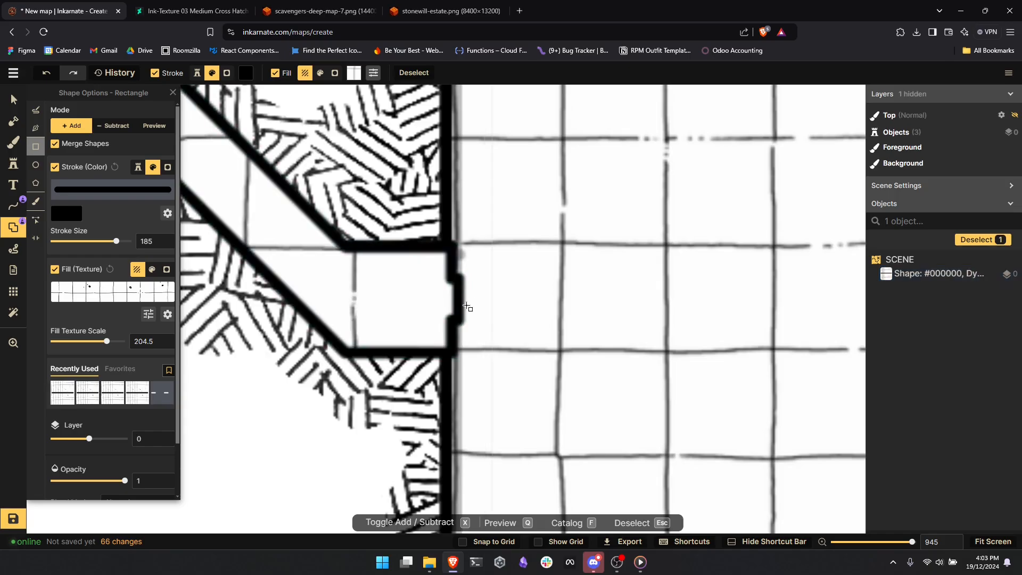
key(ctrl+z)
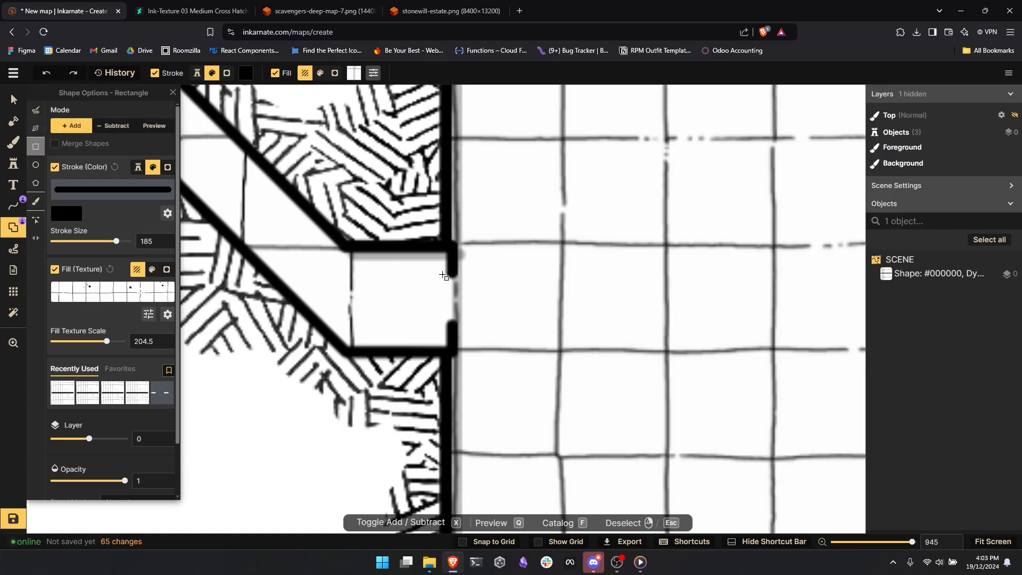
drag(445, 278, 458, 318)
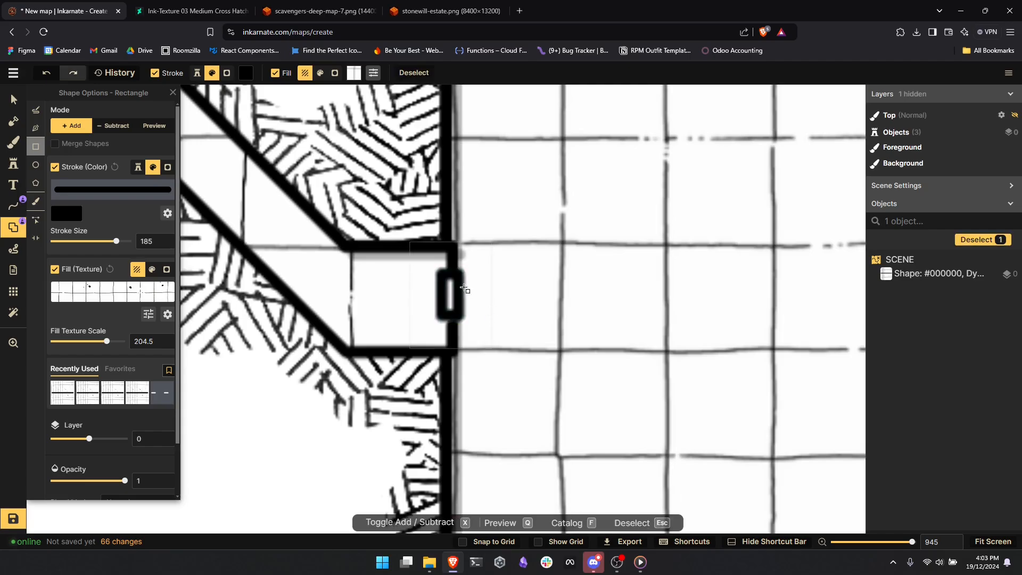
key(v)
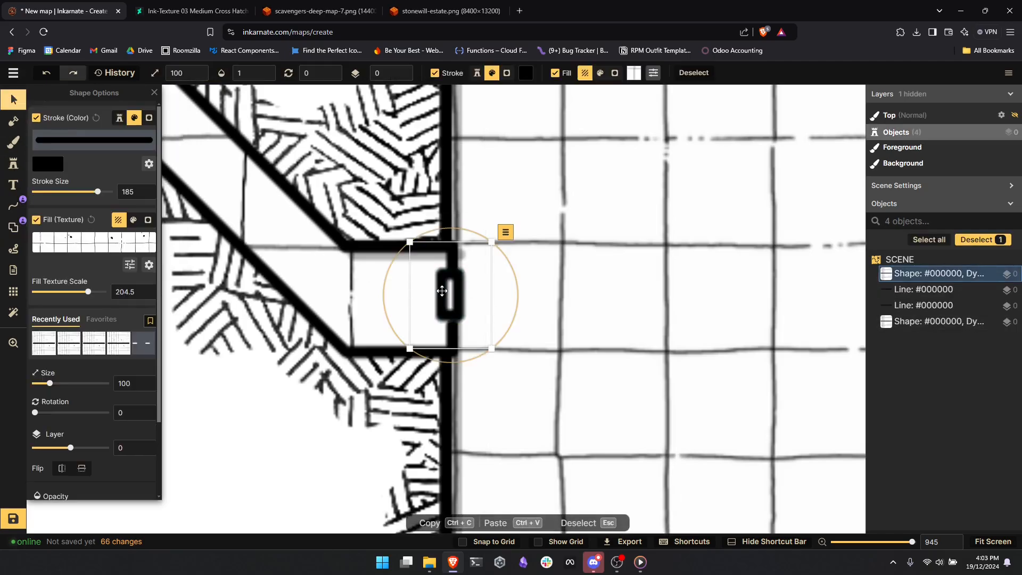
- Centre the door rectangle in the wall gap between the west corridor and the square room and set its stroke size to 100
drag(441, 292, 444, 298)
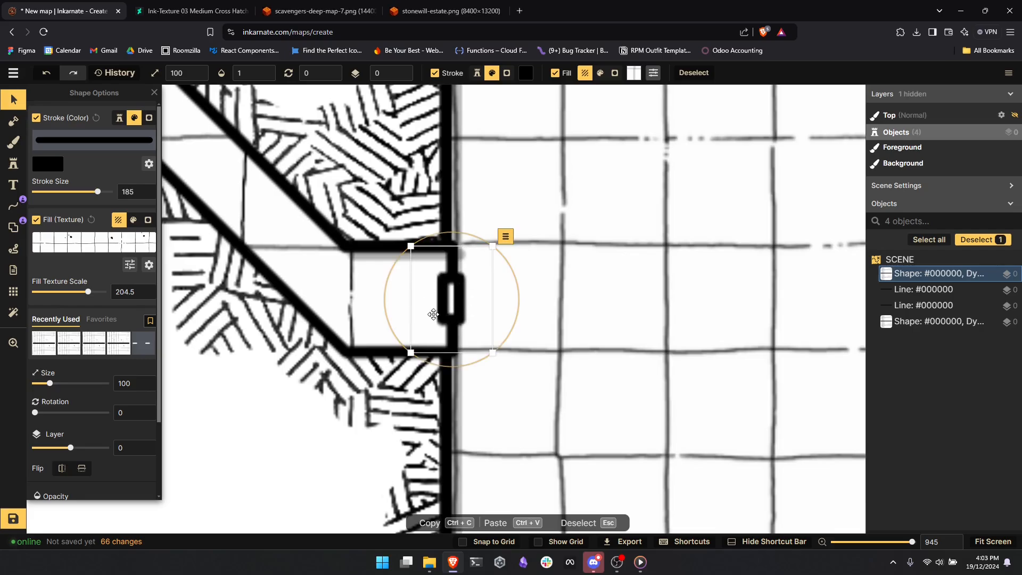
click(158, 191)
text(100)
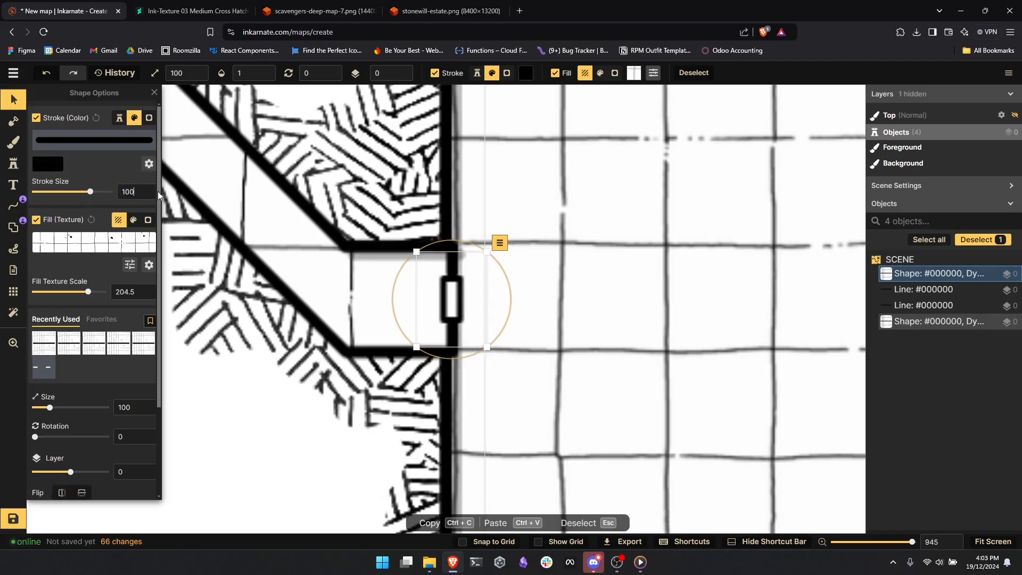
click(241, 466)
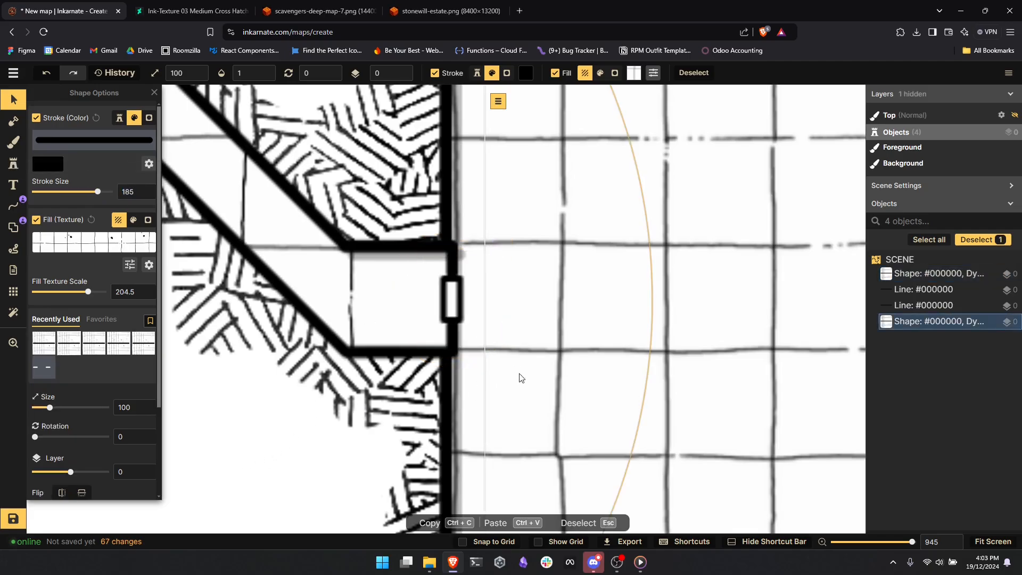
scroll(593, 337, down, 5)
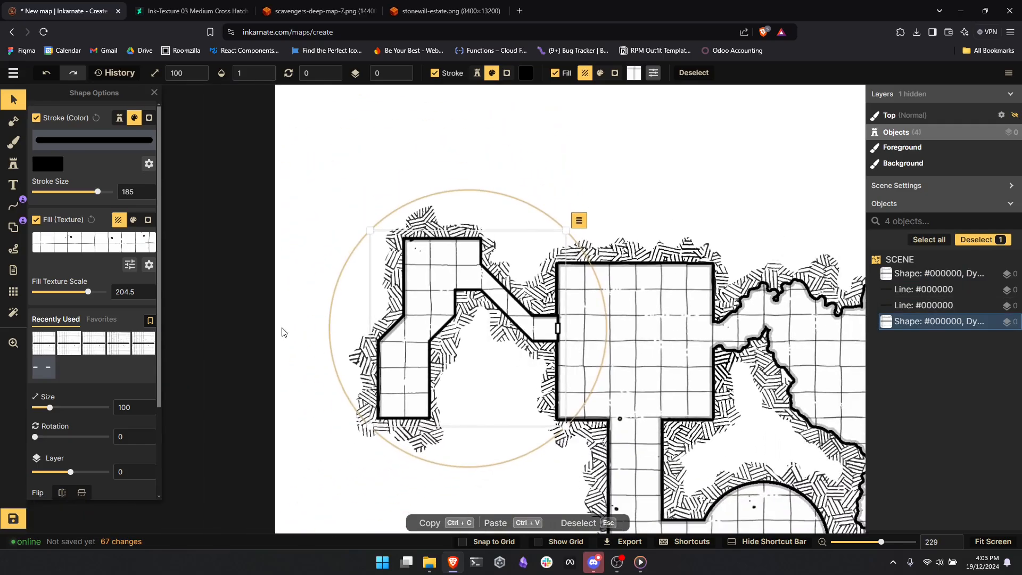
click(283, 331)
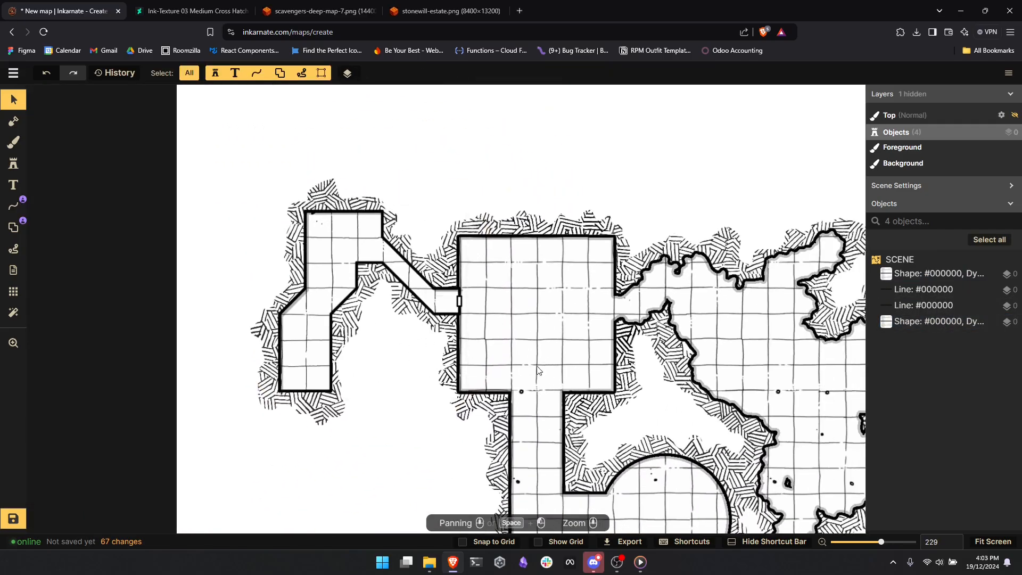
- Copy the west door and paste two copies end to end at the corridor's entrance to the round room, forming a double door
scroll(572, 348, up, 3)
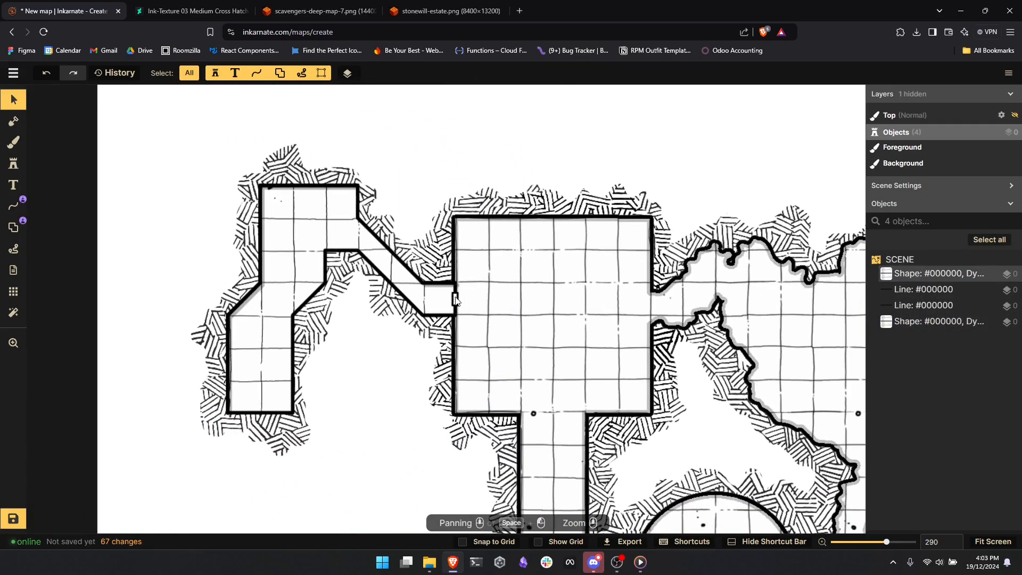
click(569, 353)
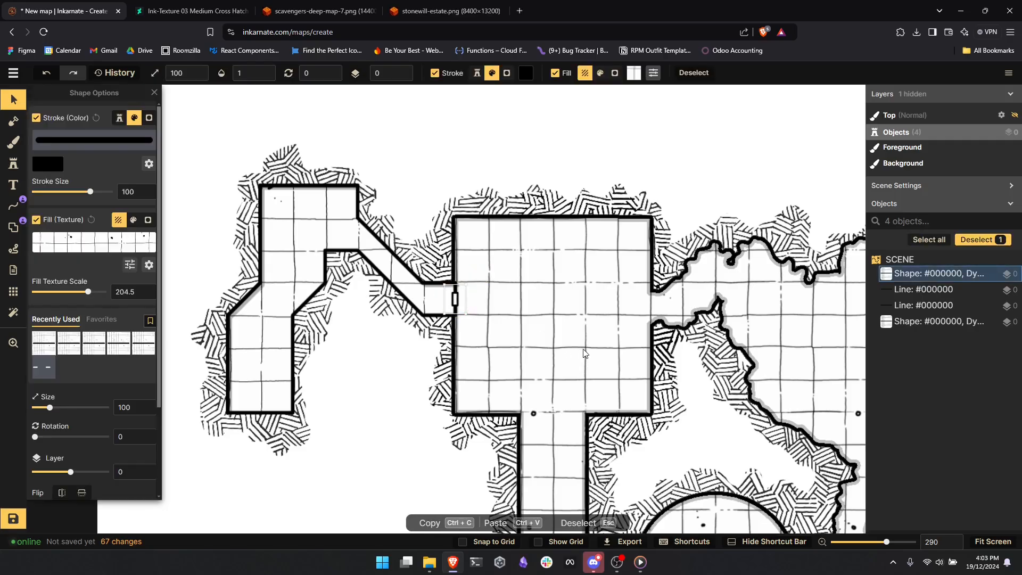
drag(579, 385, 502, 260)
scroll(505, 288, down, 3)
drag(588, 404, 500, 399)
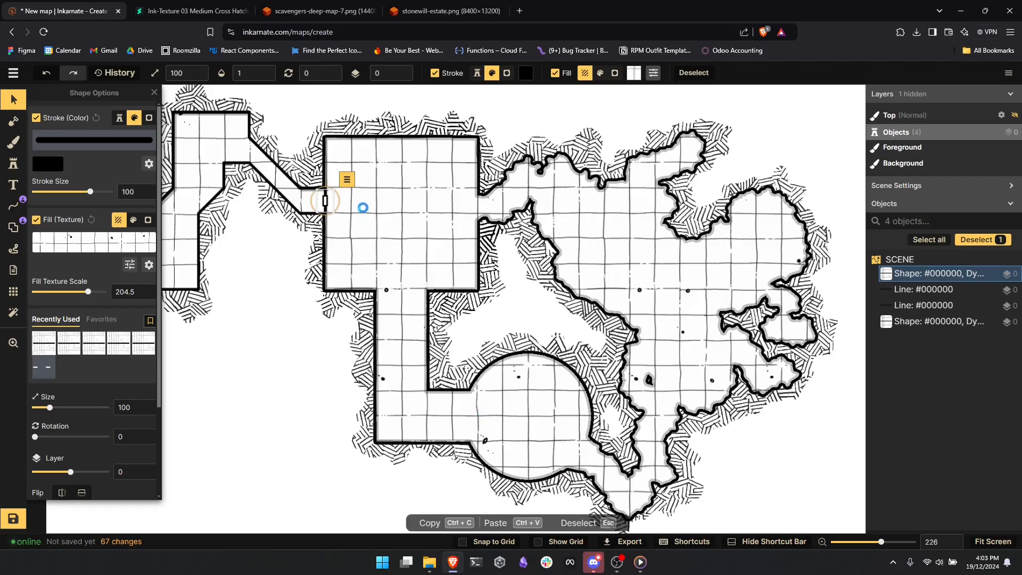
key(ctrl+v)
scroll(468, 408, up, 4)
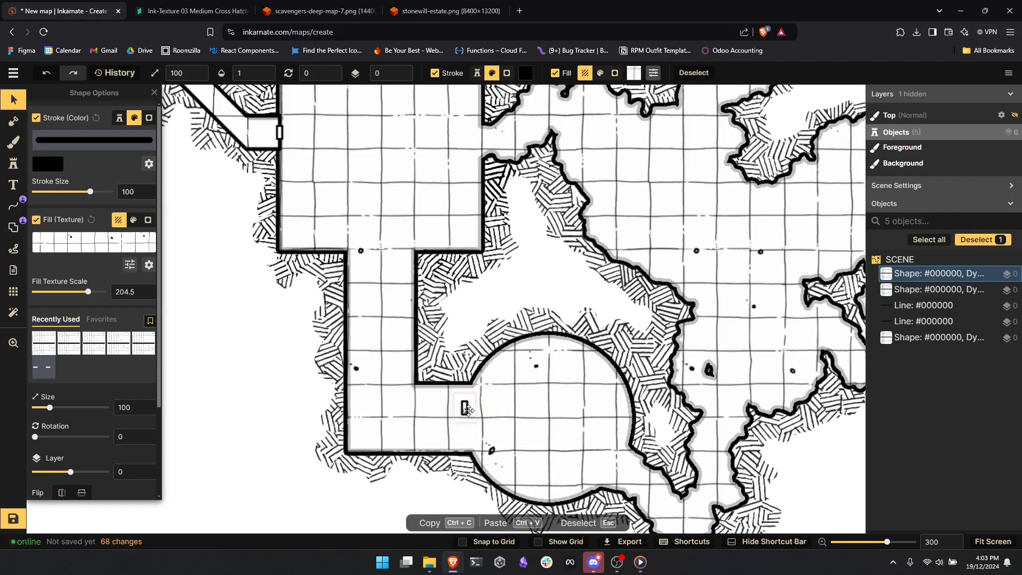
drag(467, 408, 473, 424)
key(ctrl+v)
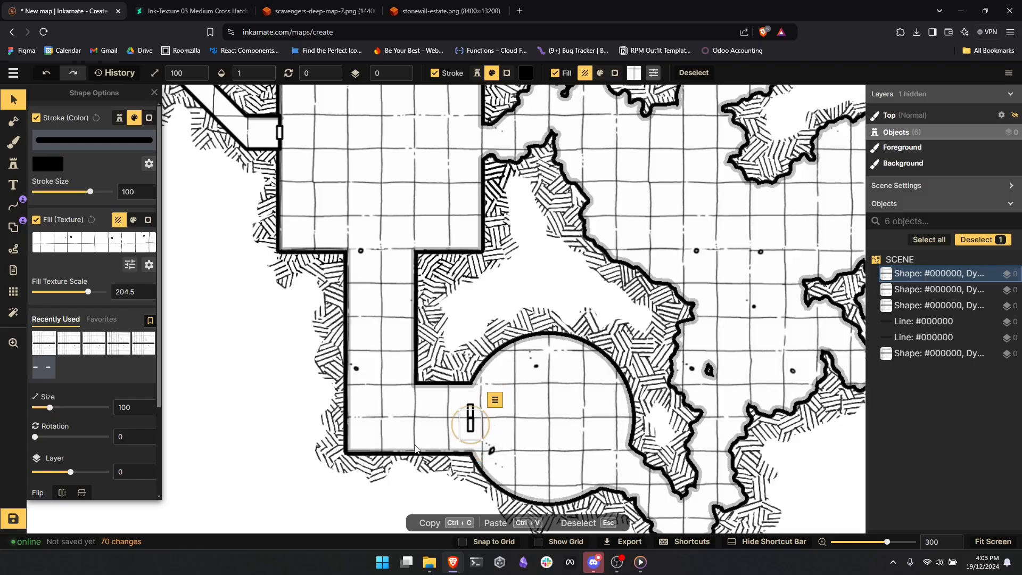
- With grid snapping on, draw a straight vertical line two squares long across the corridor before the round room, and set its stroke size to 185
click(250, 393)
click(13, 205)
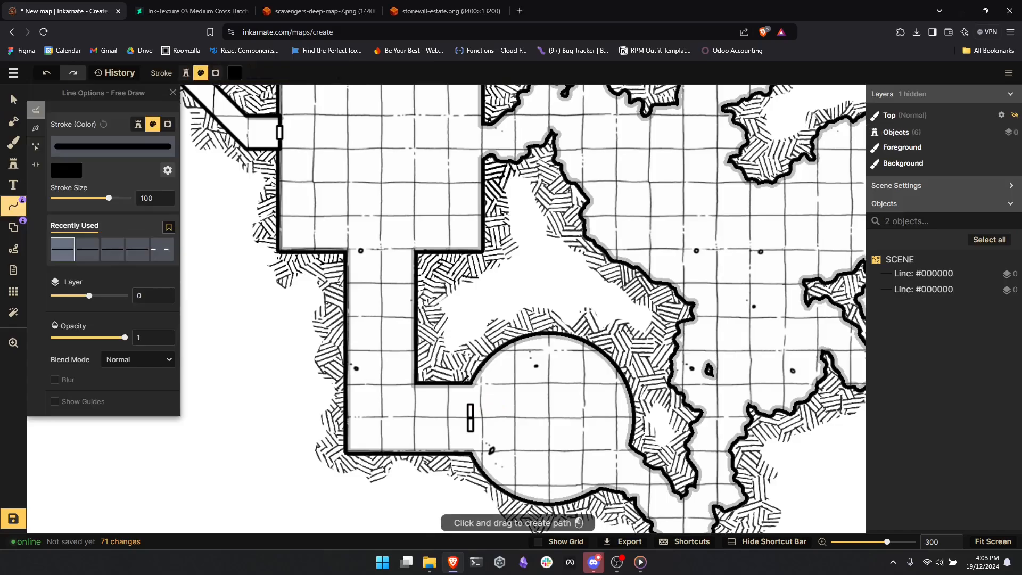
click(552, 544)
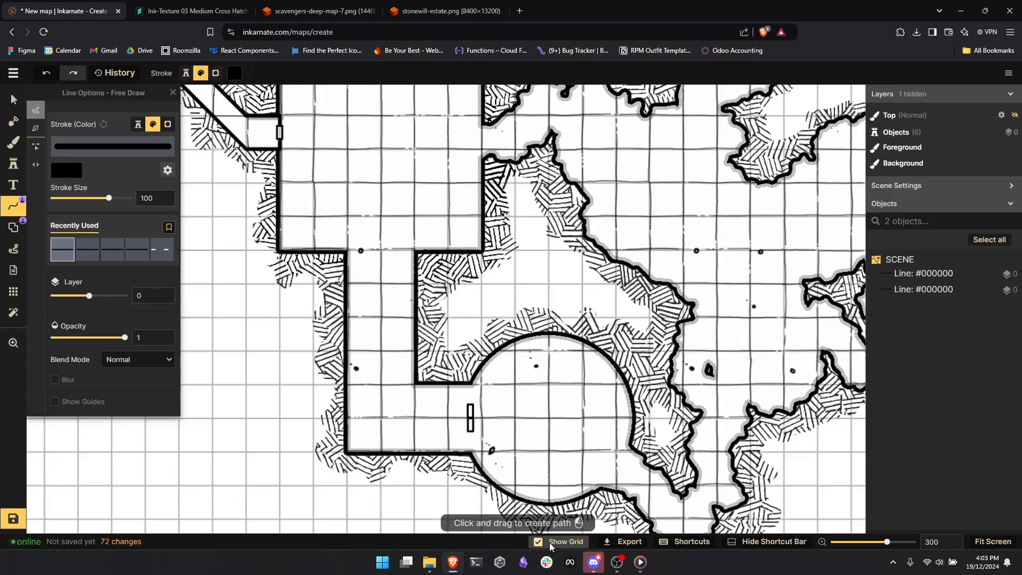
click(552, 543)
click(36, 128)
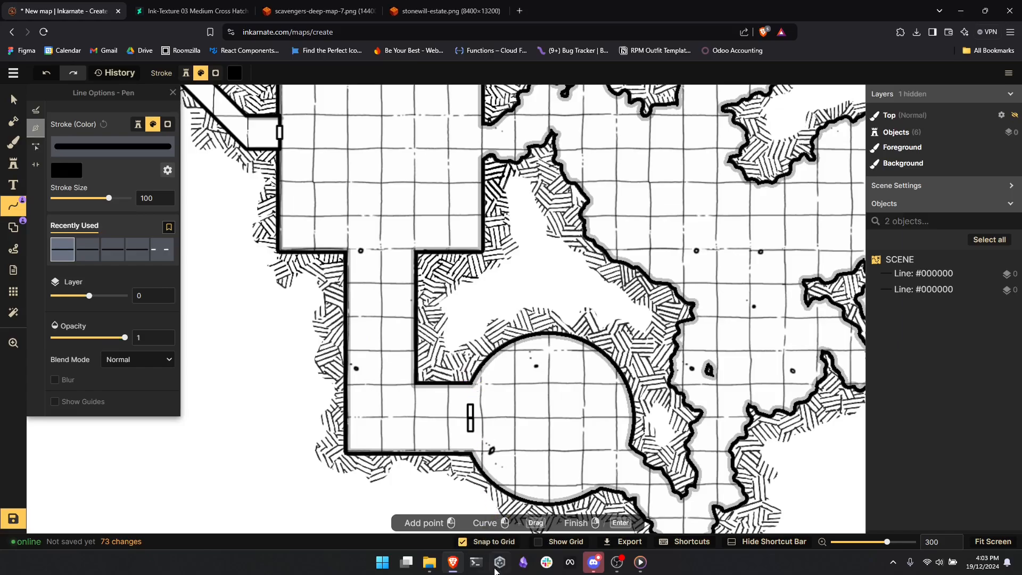
click(462, 542)
click(483, 547)
click(448, 384)
click(447, 452)
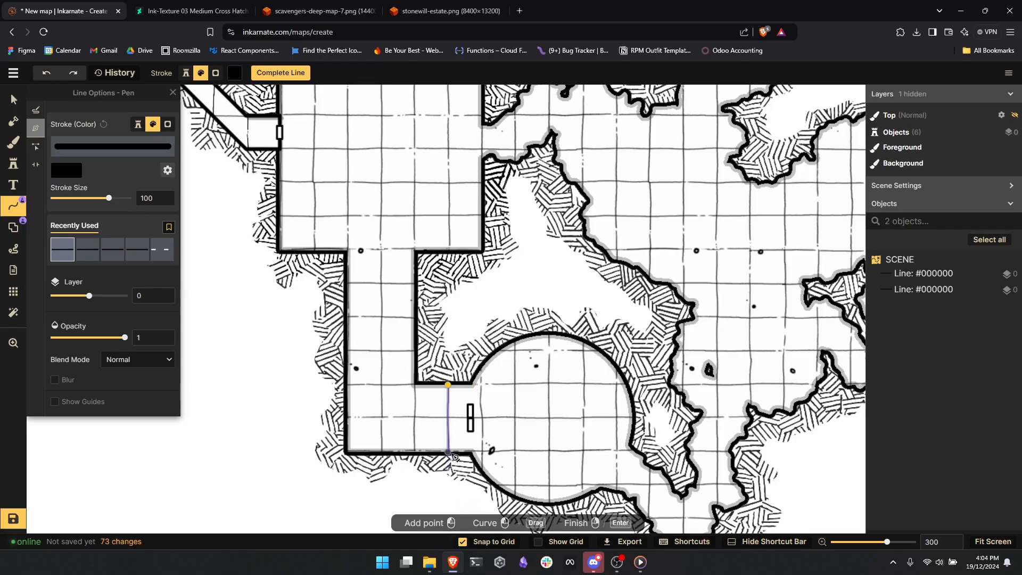
key(Return)
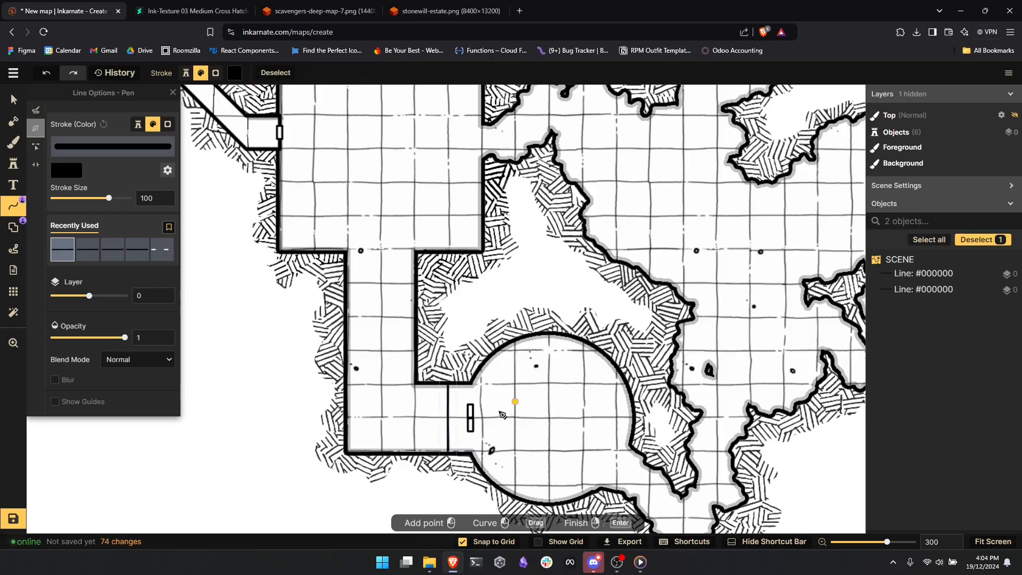
click(87, 249)
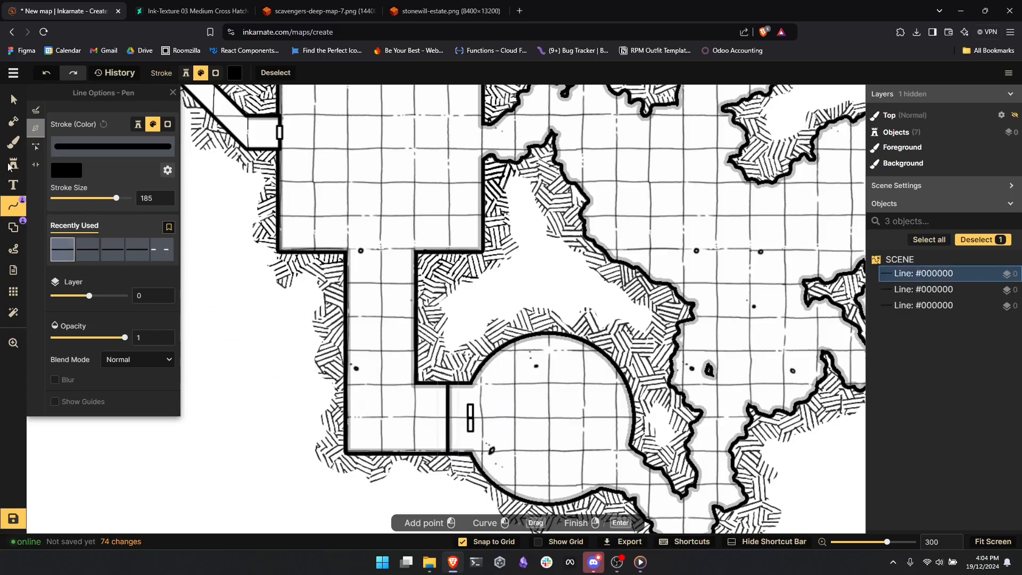
- Move both door panels near the round room together onto the middle of the new wall line and raise them to layer 1
click(13, 99)
click(471, 418)
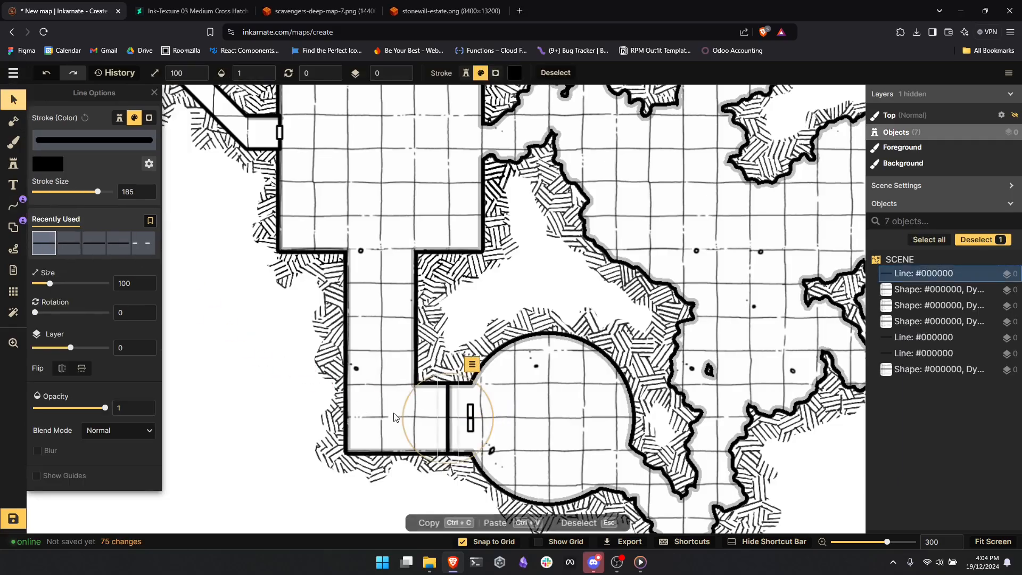
click(471, 421)
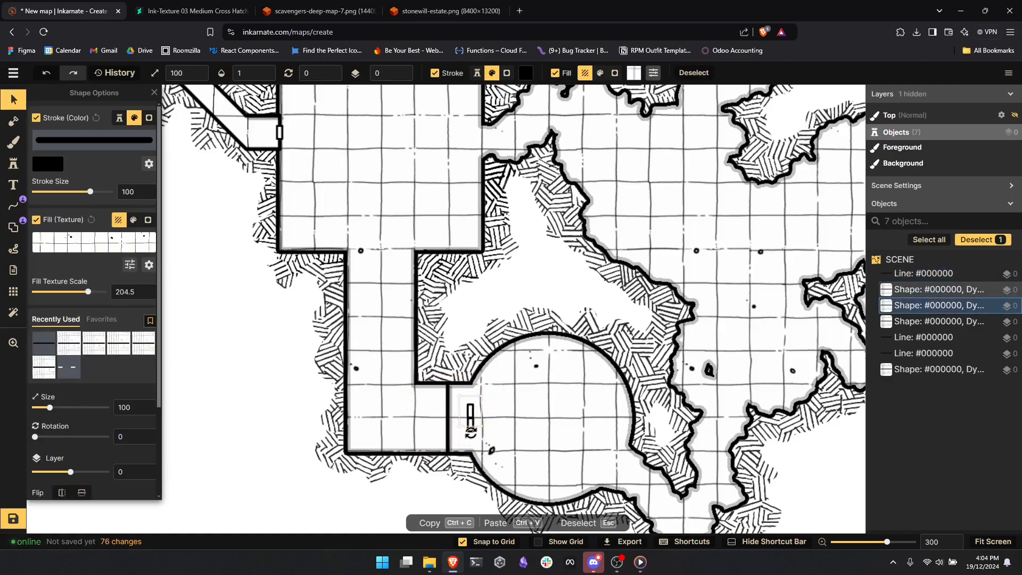
shift+click(469, 419)
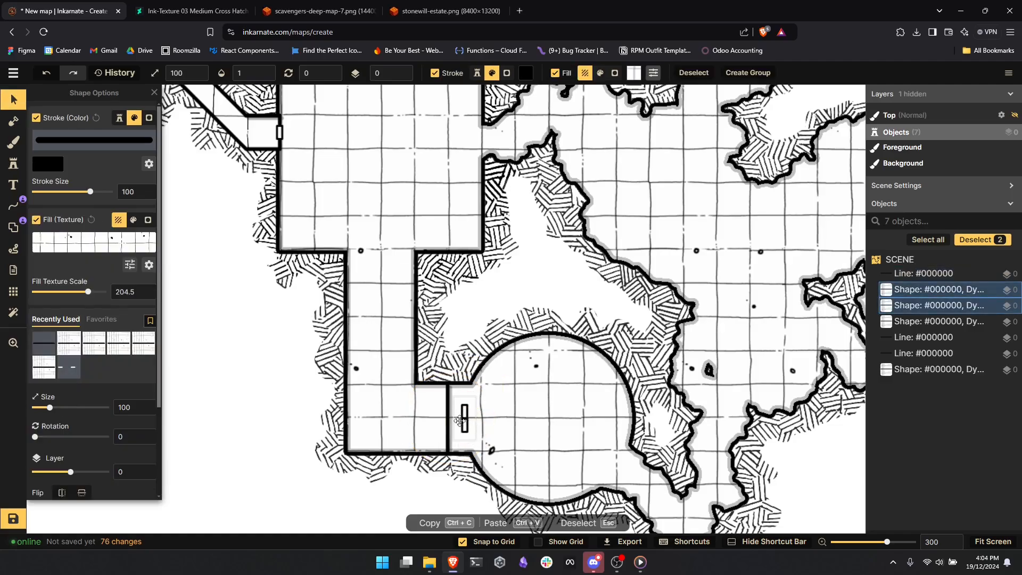
drag(459, 420, 443, 419)
scroll(552, 415, up, 1)
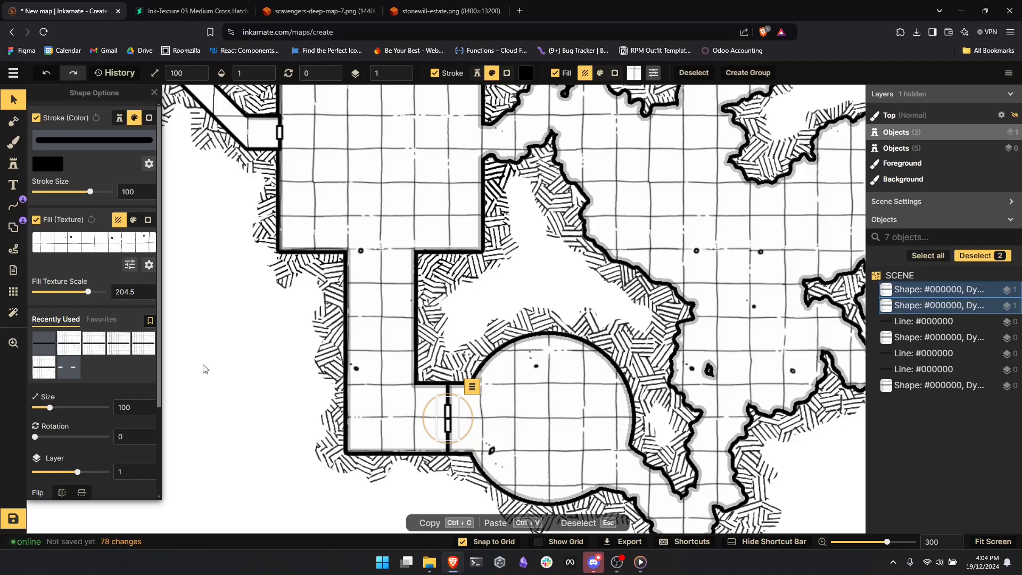
- Change the fill of both double-door panels from texture to solid white (ffffff)
click(133, 220)
click(104, 254)
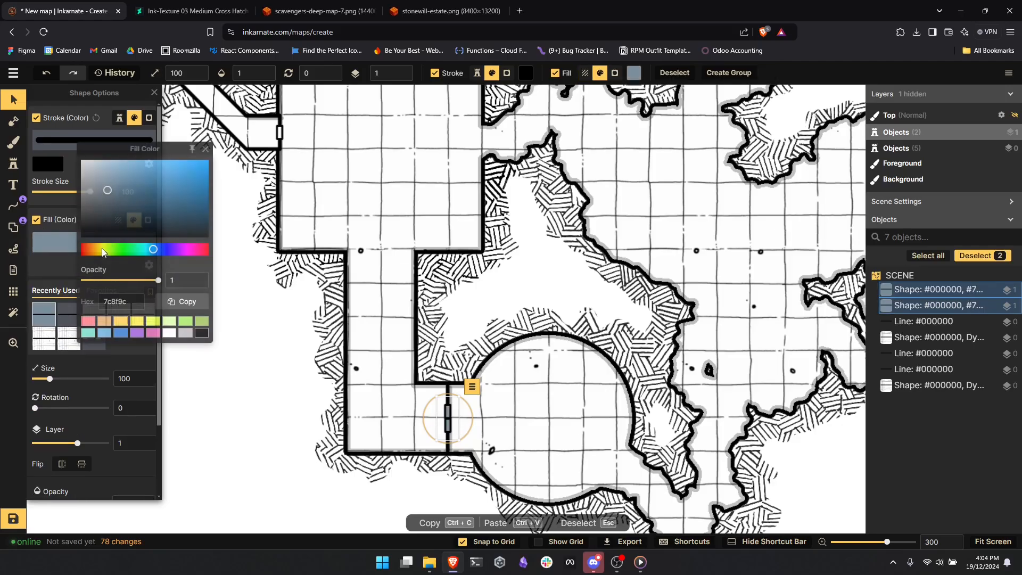
drag(109, 191, 73, 144)
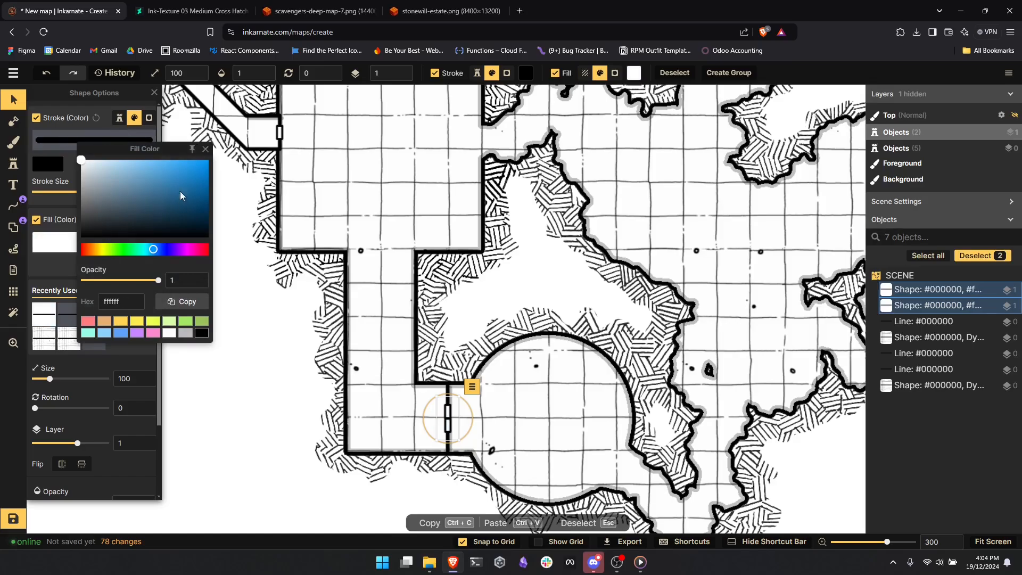
click(205, 153)
click(252, 347)
- Change the fill of the door between the west corridor and the square room from texture to solid white (ffffff)
drag(474, 307, 656, 480)
click(459, 304)
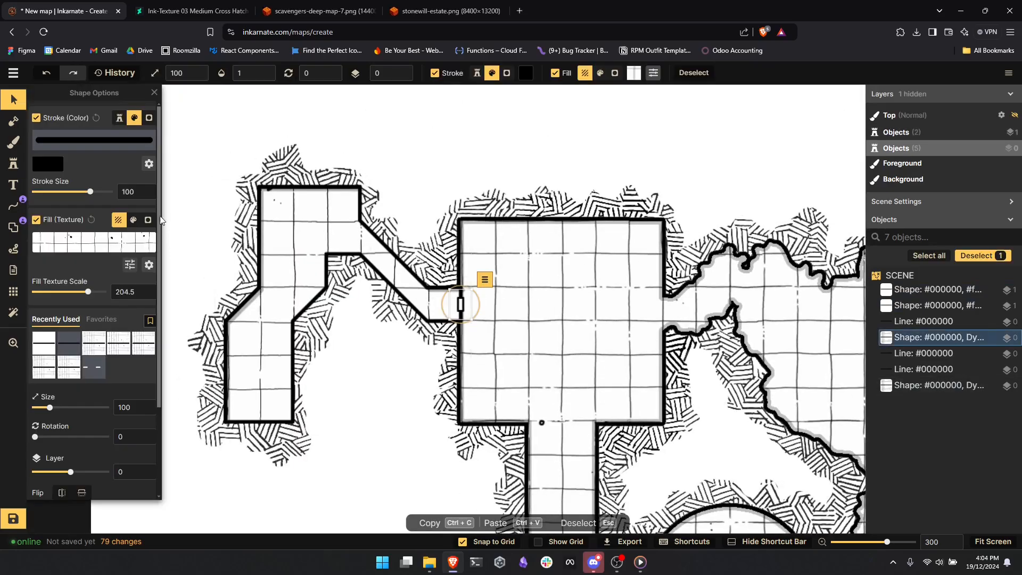
click(133, 219)
click(53, 242)
drag(92, 173, 80, 159)
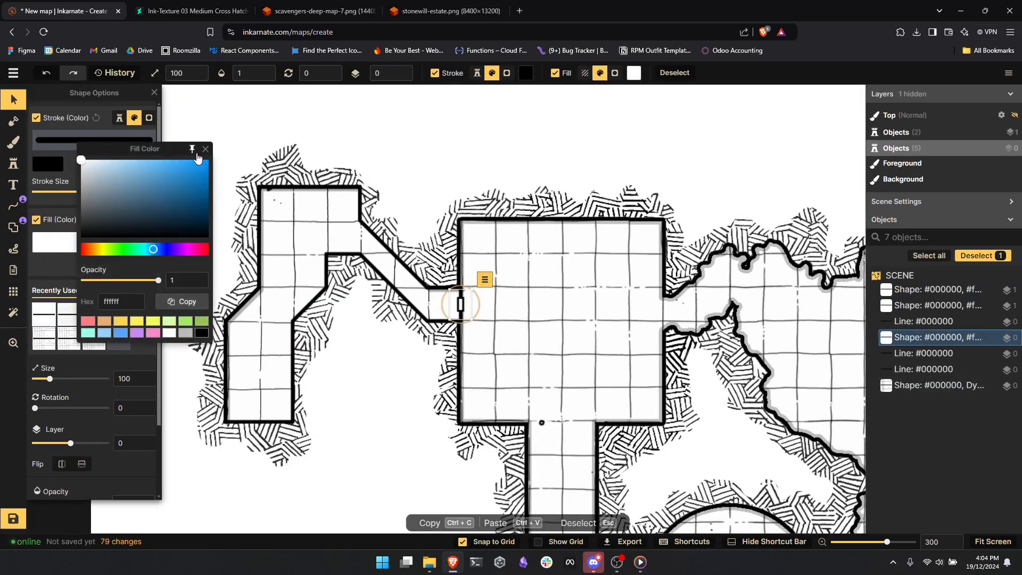
click(205, 149)
click(412, 161)
scroll(472, 319, up, 3)
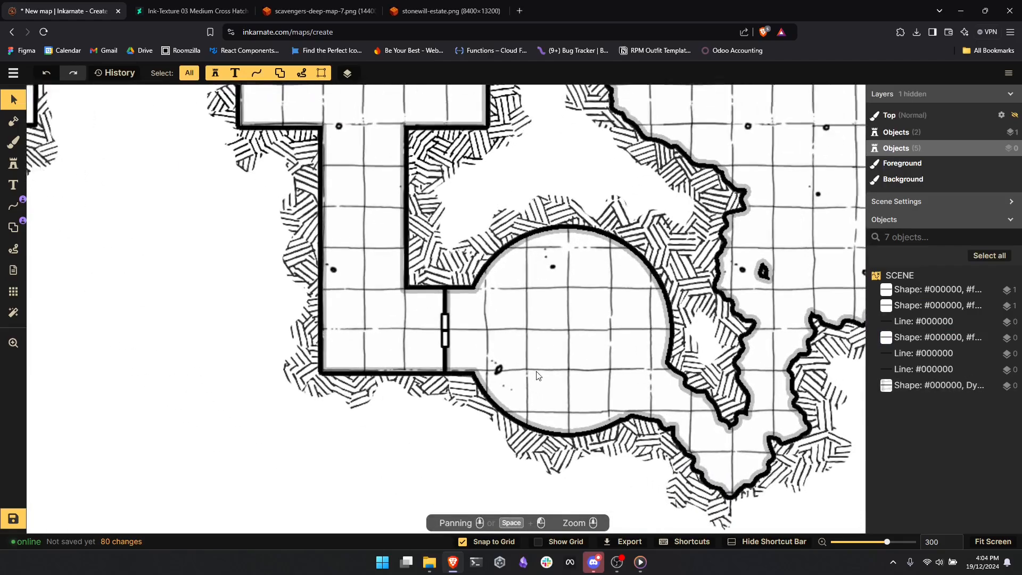
scroll(471, 318, down, 1)
scroll(472, 318, down, 6)
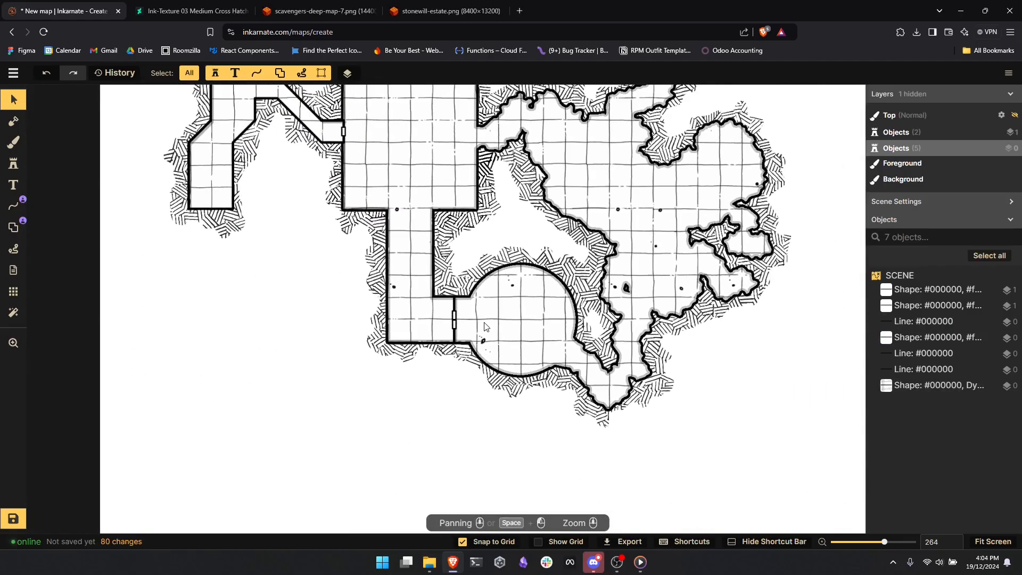
scroll(516, 376, up, 3)
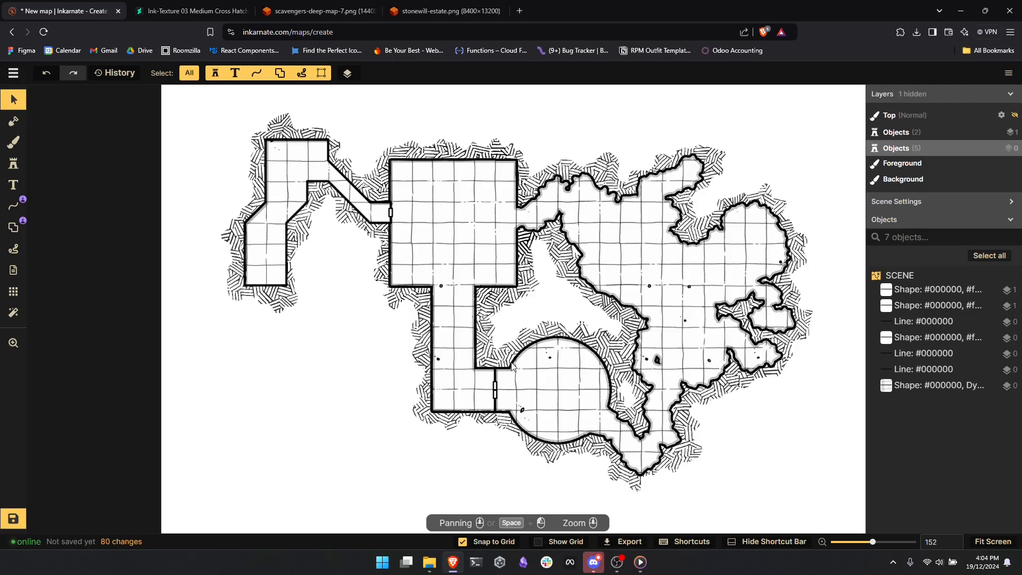
drag(446, 282, 519, 430)
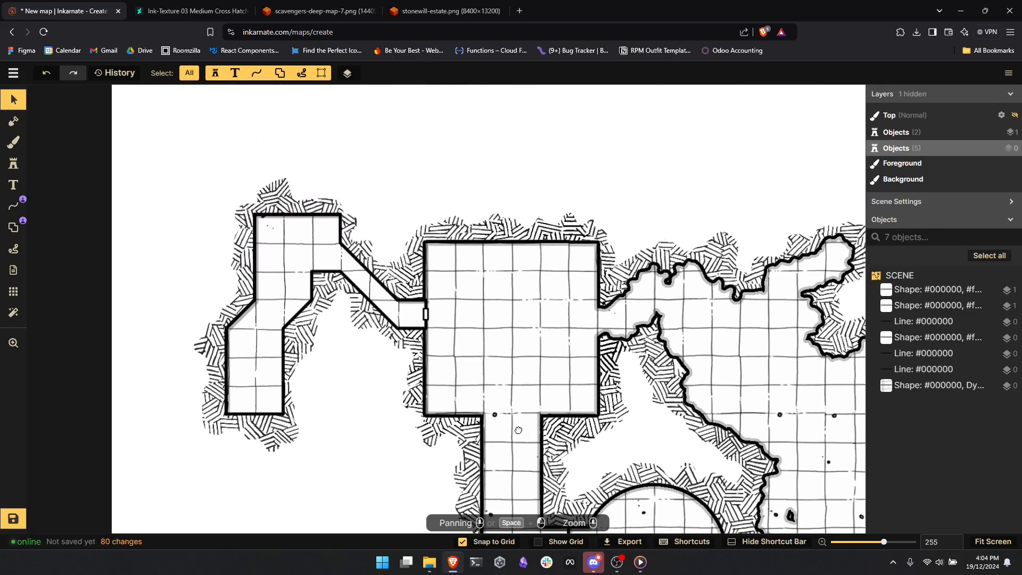
scroll(499, 392, up, 3)
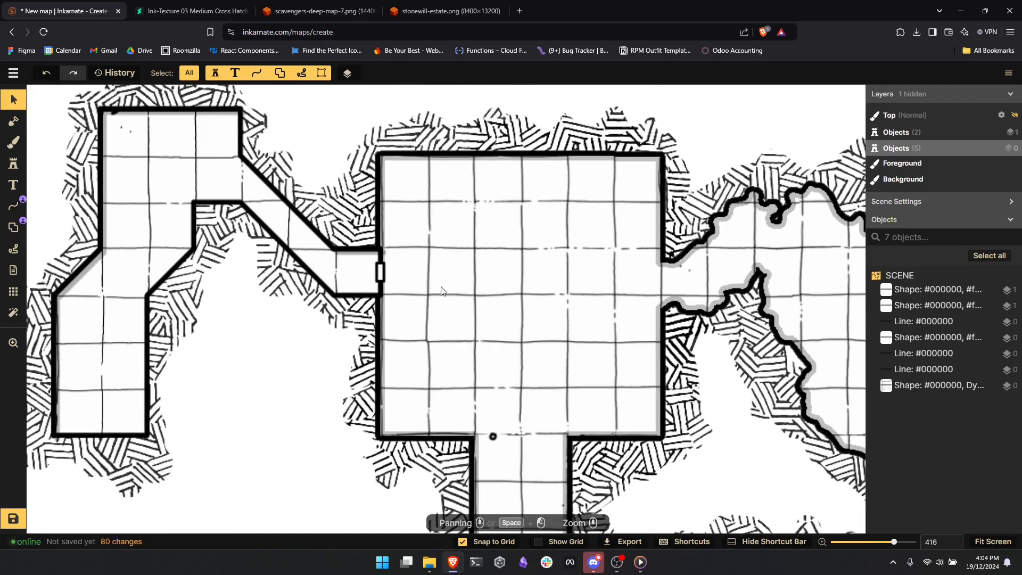
- With grid snapping off, draw a white-filled, black-outlined square almost one grid square large against the west wall of the corridor below the square room
click(14, 227)
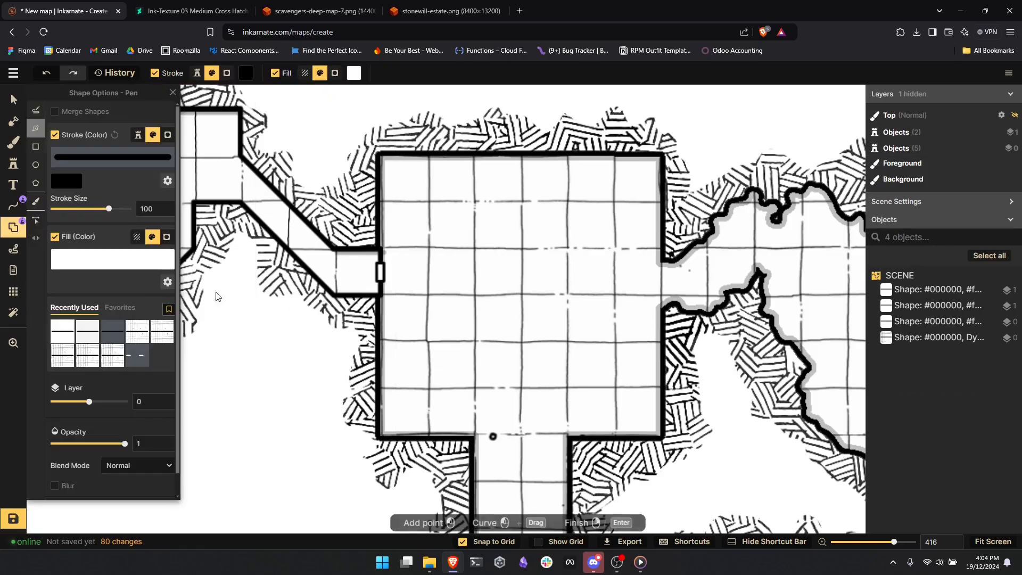
scroll(450, 322, up, 2)
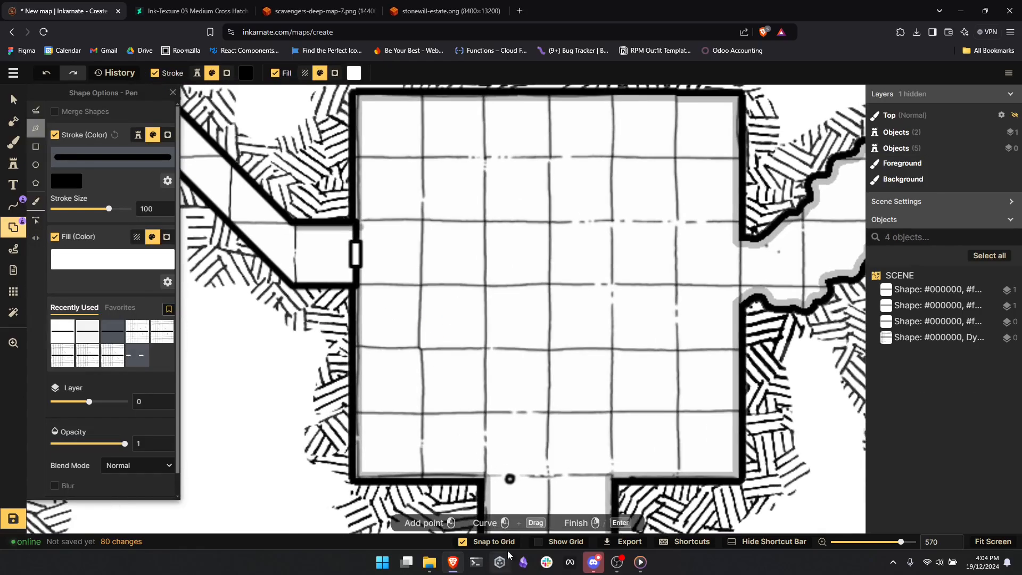
click(469, 547)
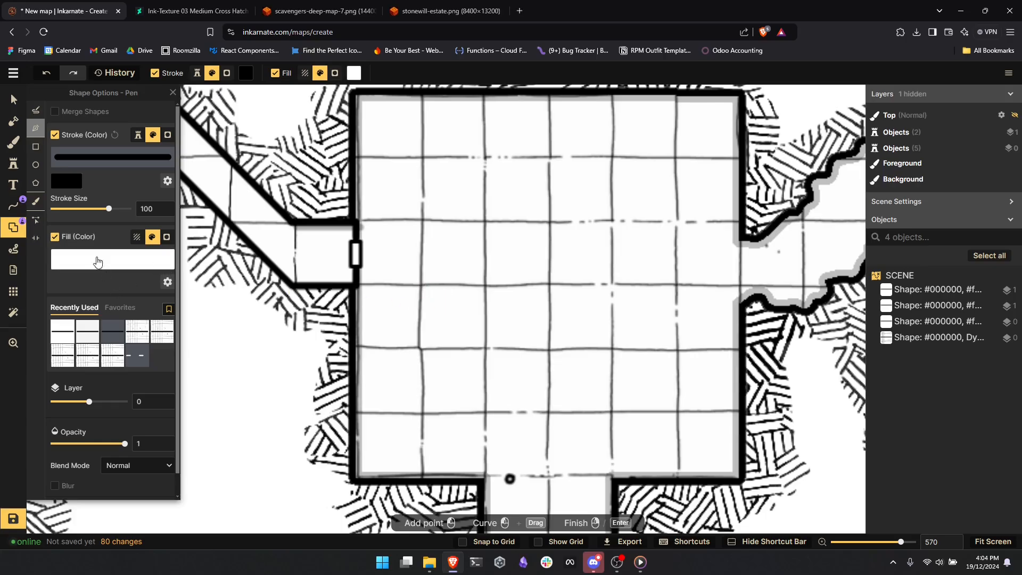
click(35, 147)
drag(488, 371, 370, 189)
drag(486, 402, 477, 320)
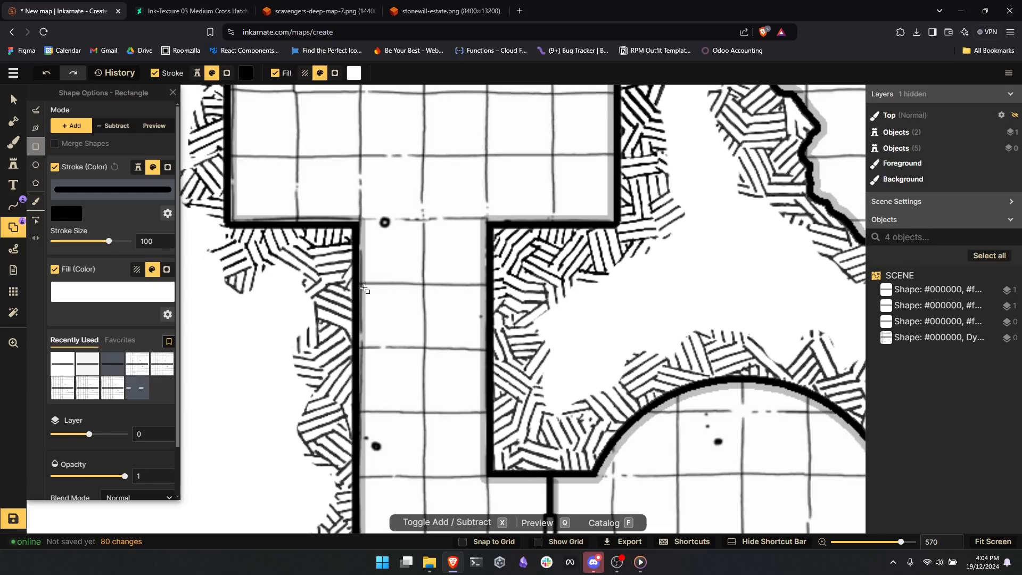
mouse_move(364, 287)
mouse_down()
mouse_move(425, 358)
mouse_move(408, 350)
mouse_move(424, 354)
mouse_move(418, 343)
mouse_up()
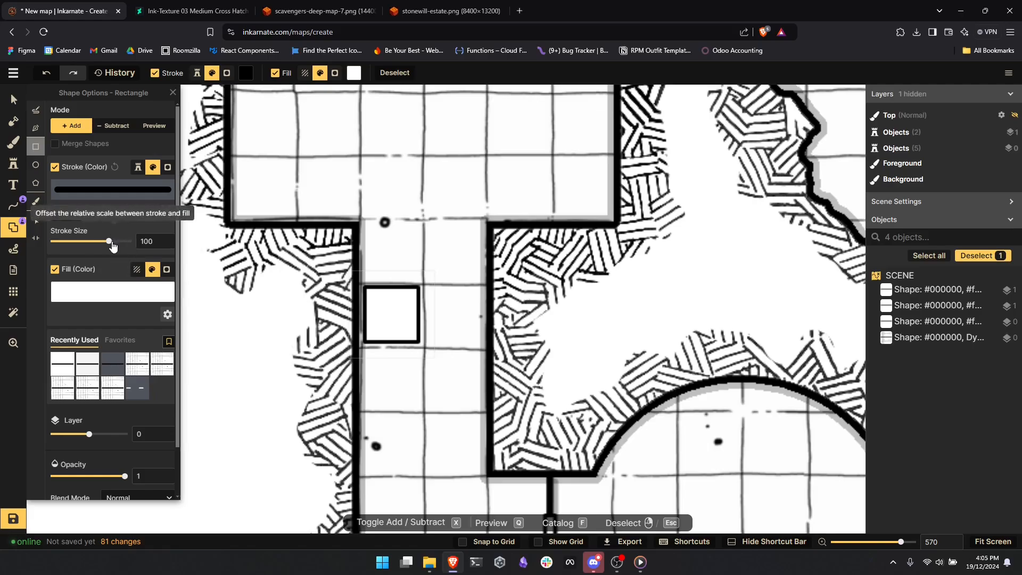
- Draw two crossing black diagonal lines between opposite corners of the white square in the corridor with the Line pen
click(13, 205)
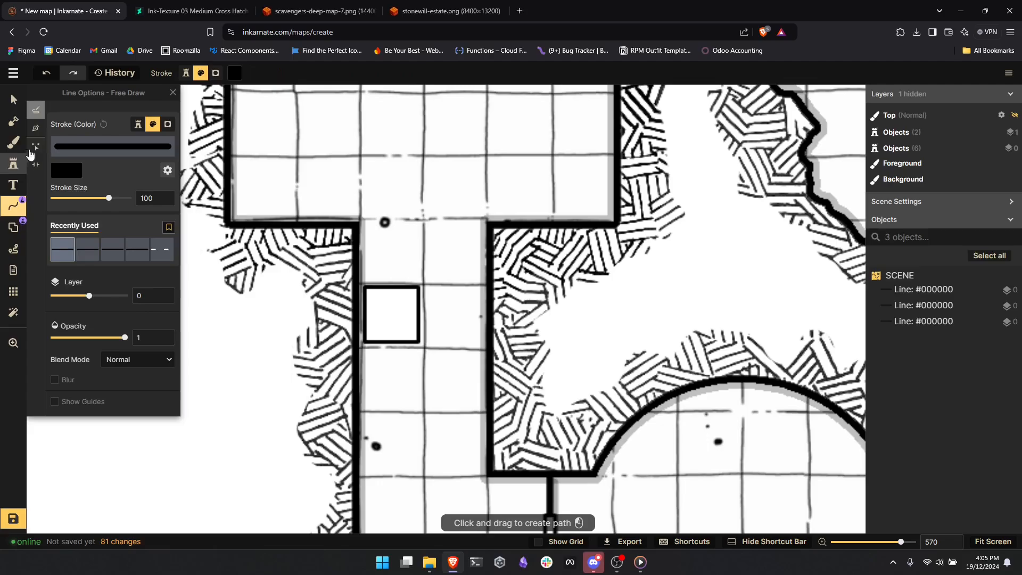
click(367, 340)
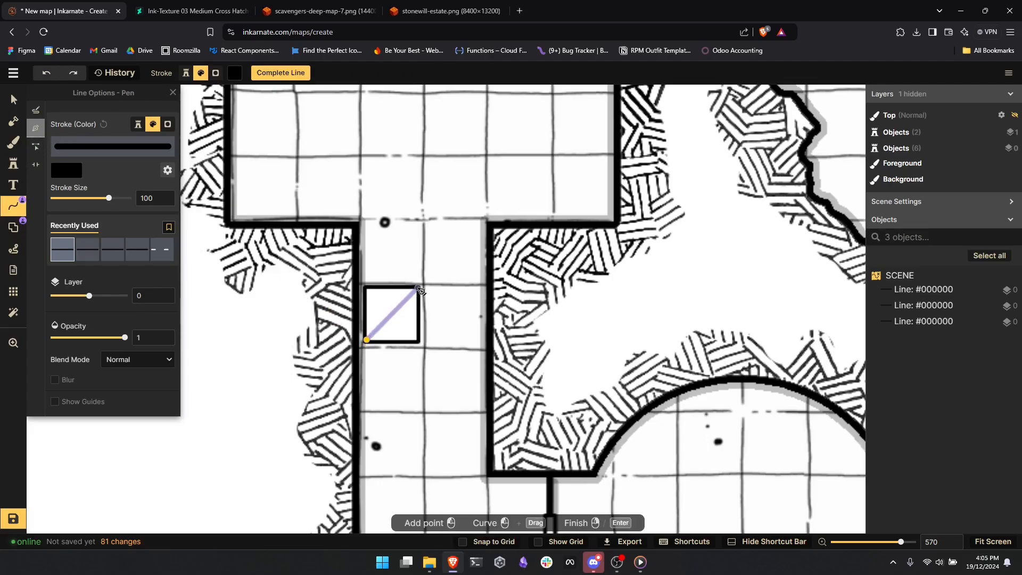
double_click(418, 288)
click(365, 289)
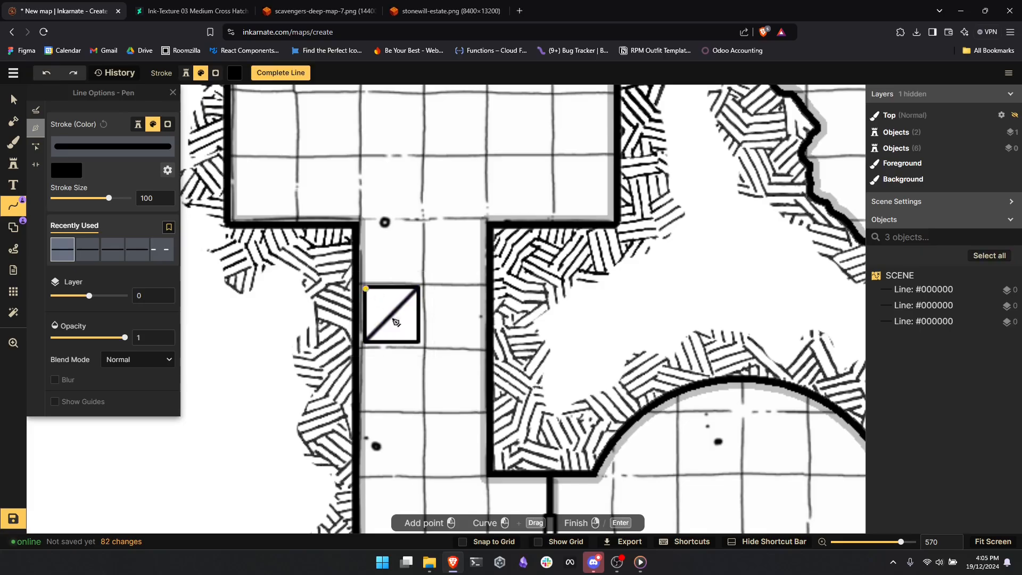
double_click(422, 342)
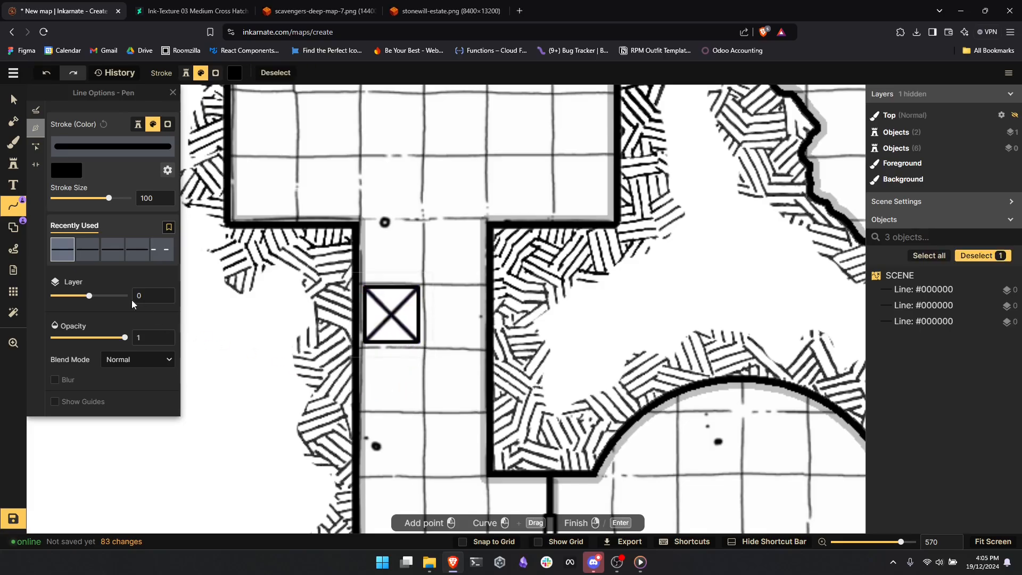
- Thin both diagonal lines inside the corridor square to a stroke size of 40
click(14, 100)
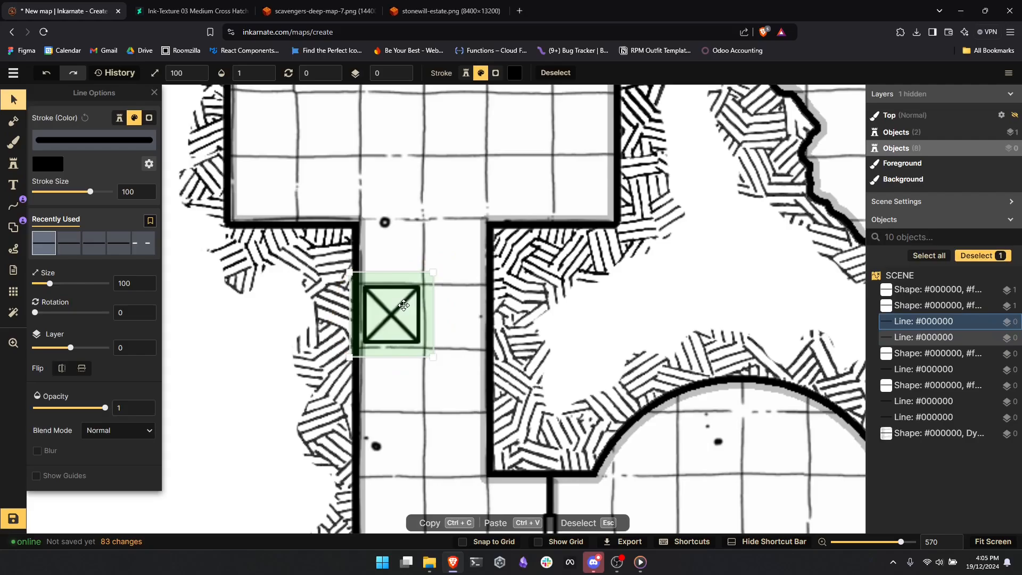
shift+click(396, 334)
double_click(133, 190)
text(40)
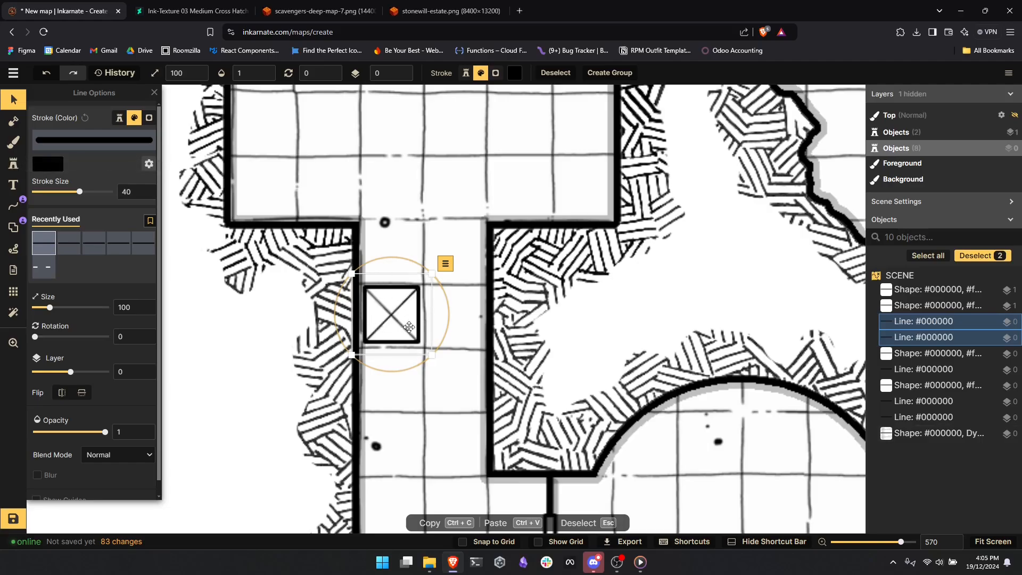
click(464, 315)
click(424, 301)
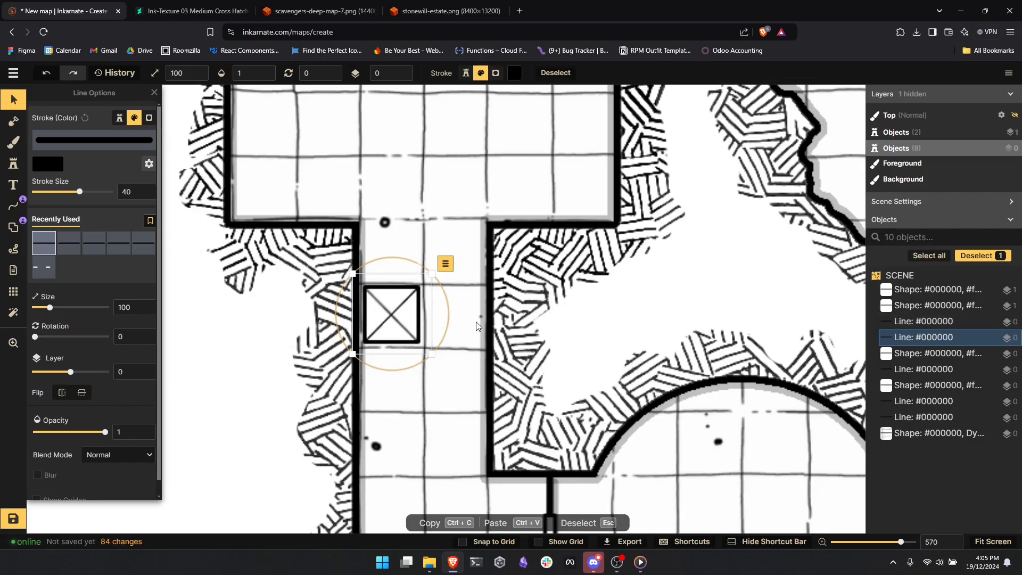
key(Escape)
- Look over the whole dungeon map and compare it with the Scavengers' Deep reference map
drag(391, 355, 252, 100)
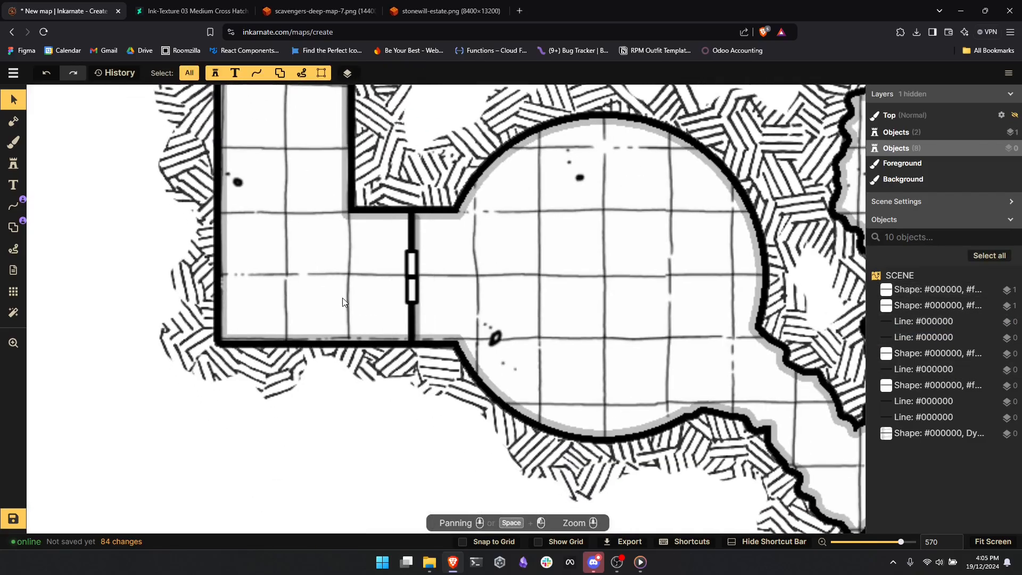
scroll(307, 305, down, 1)
drag(306, 305, 407, 438)
drag(448, 141, 459, 436)
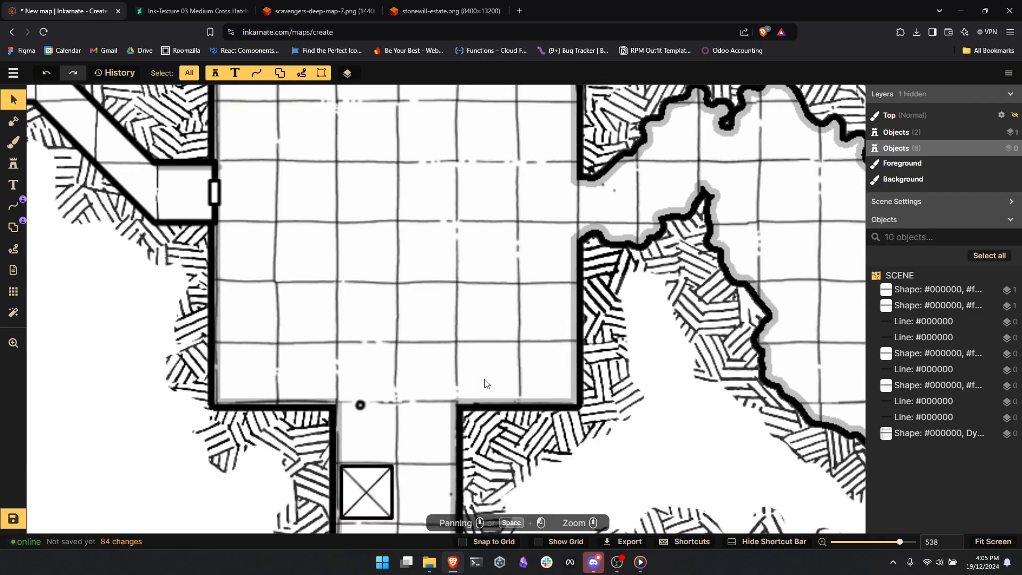
scroll(613, 250, down, 10)
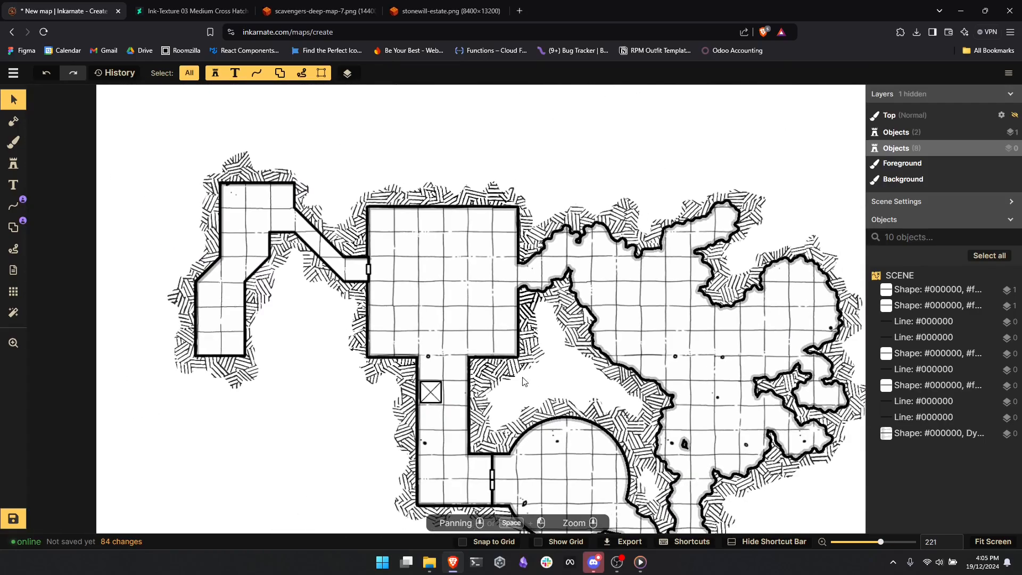
scroll(453, 337, down, 2)
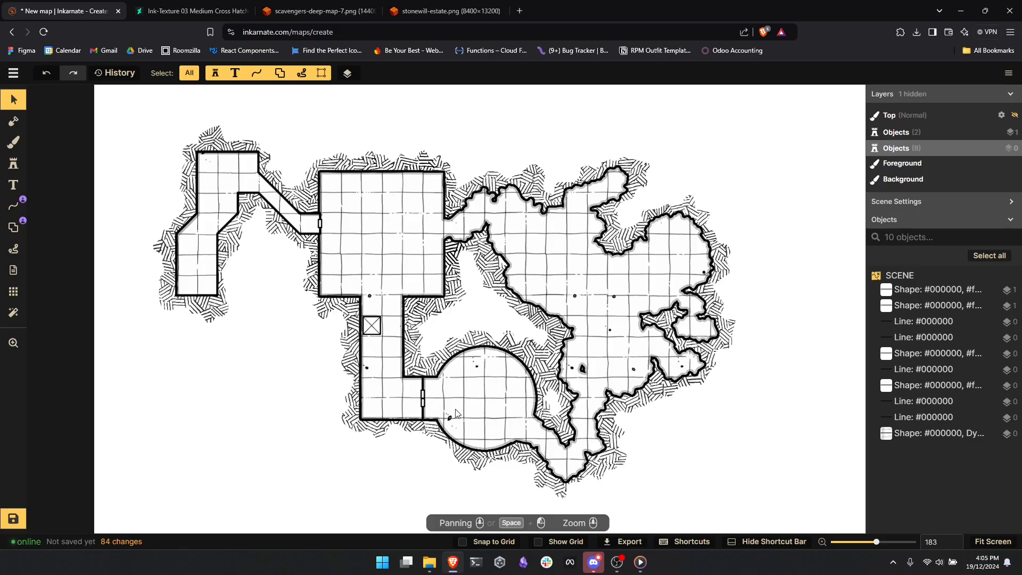
drag(595, 390, 521, 377)
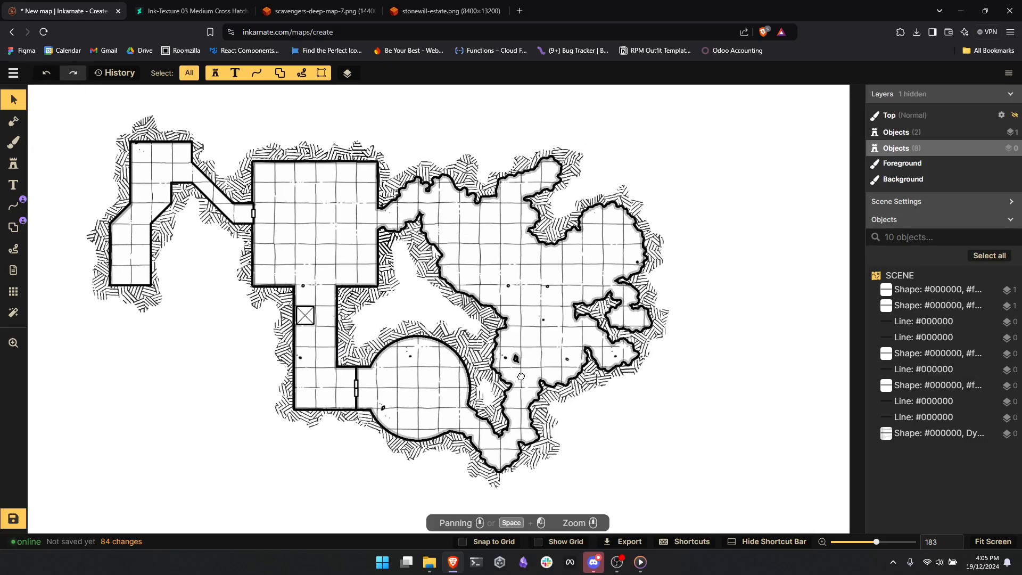
drag(406, 333, 491, 378)
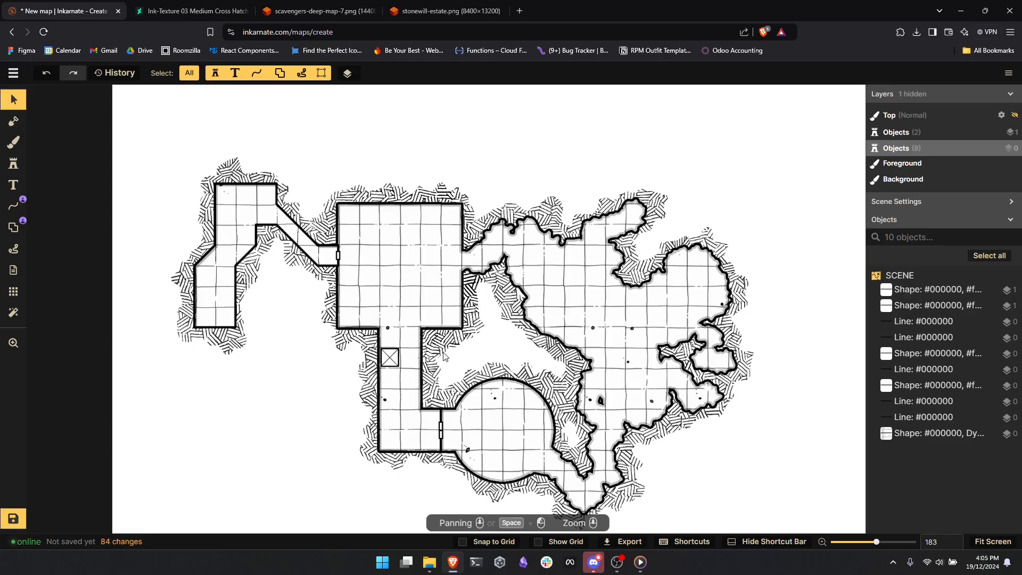
scroll(411, 327, down, 3)
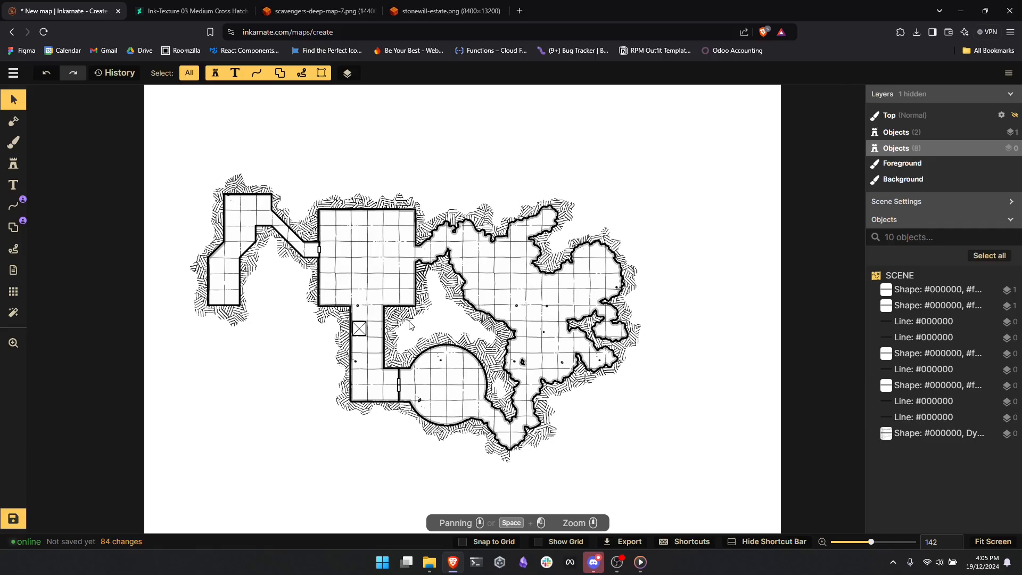
scroll(413, 325, up, 3)
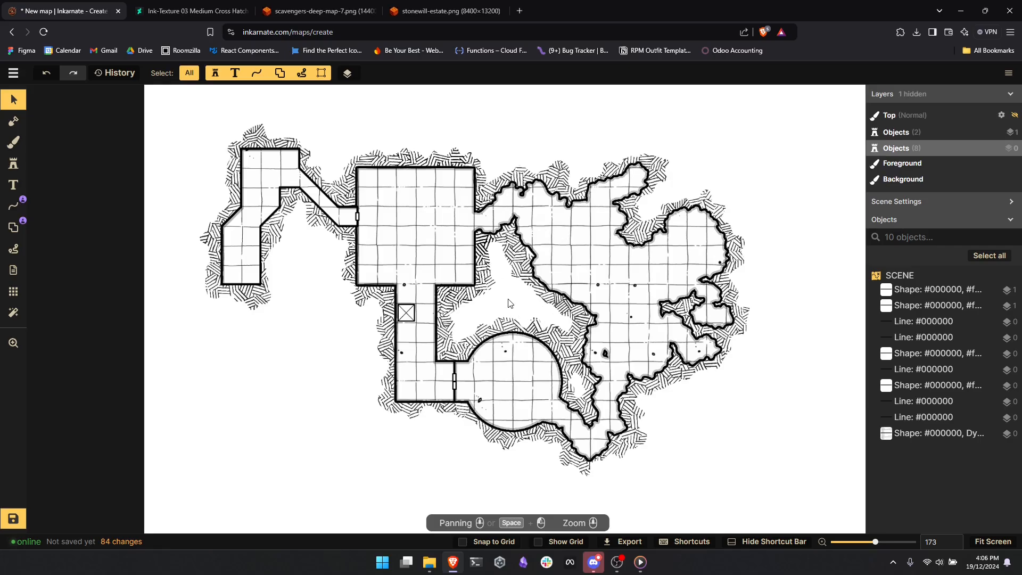
click(322, 11)
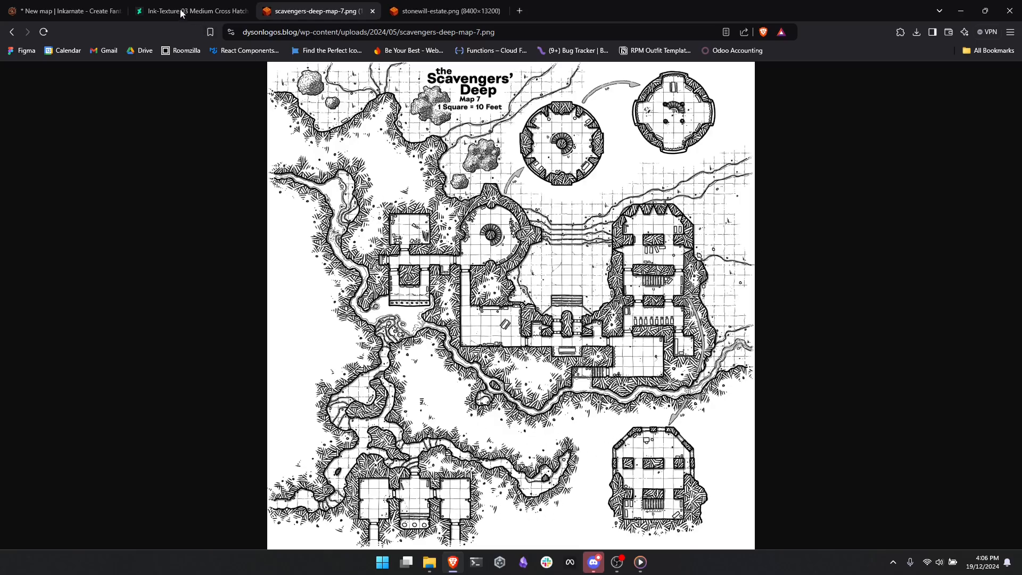
click(61, 11)
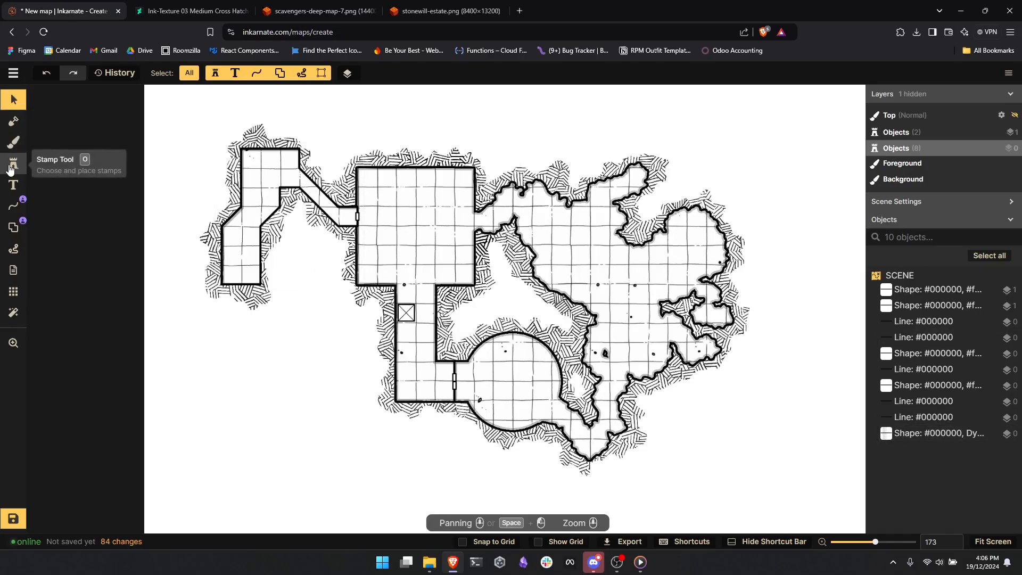
- Draw a small freehand rock shape with white fill and stroke size 100 in the blank area west of the corridor
scroll(335, 349, up, 5)
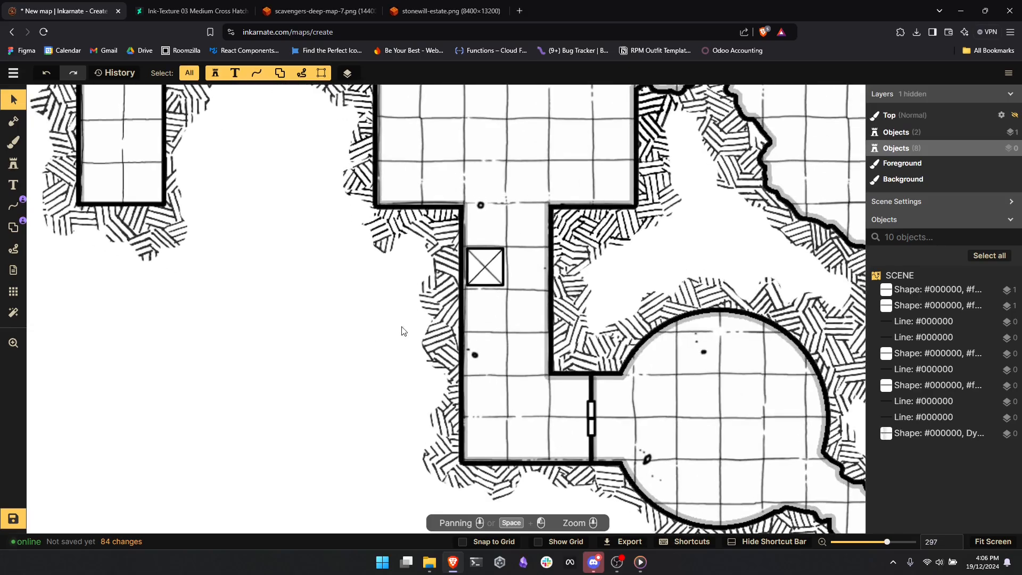
scroll(402, 330, up, 5)
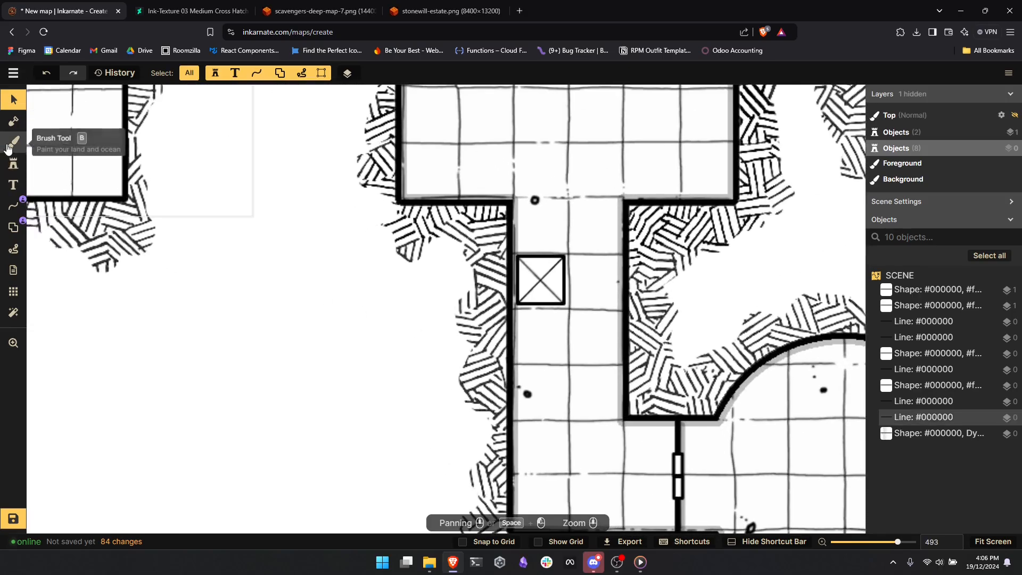
click(11, 145)
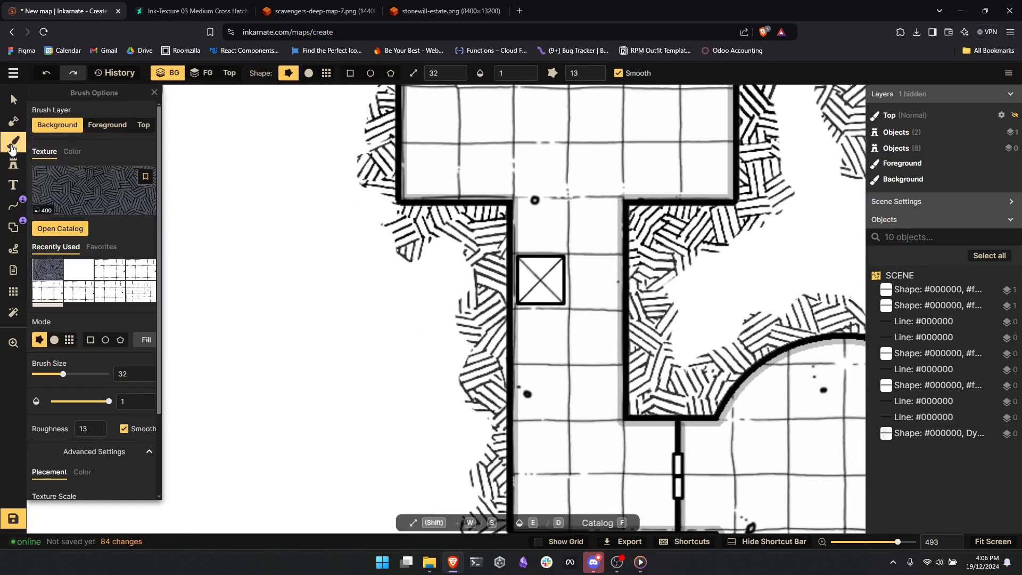
click(13, 206)
click(14, 228)
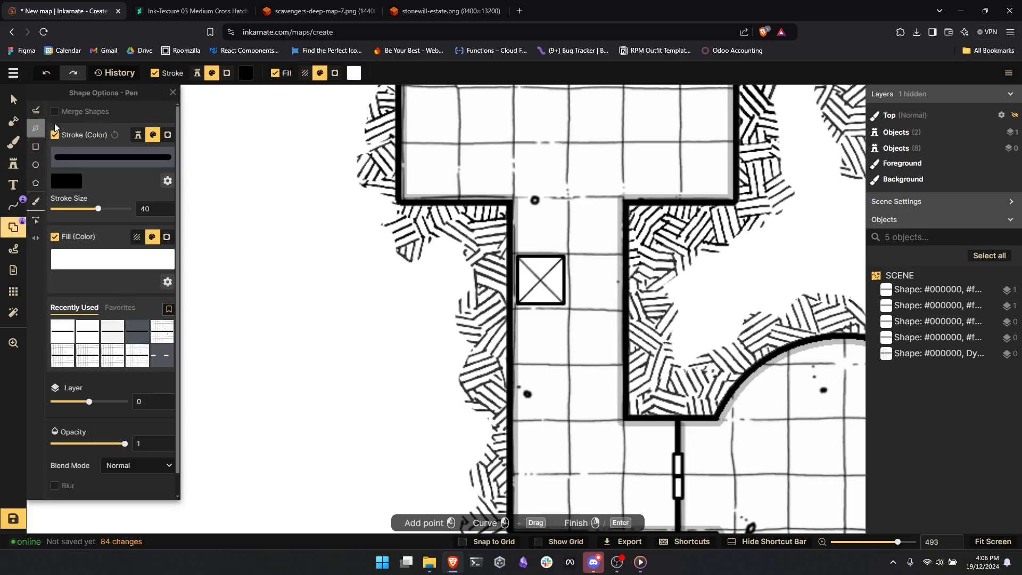
click(160, 208)
text(100)
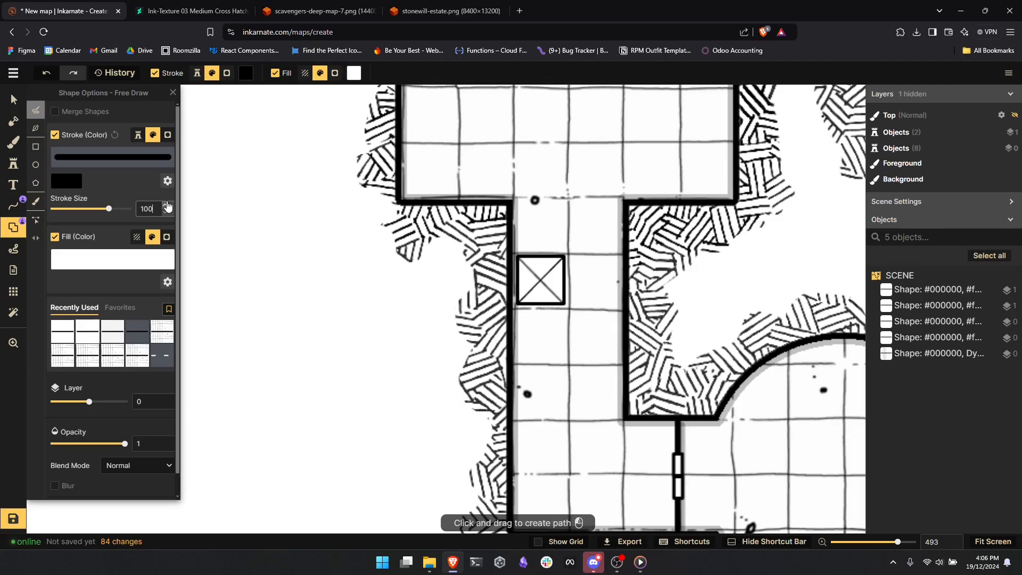
key(Return)
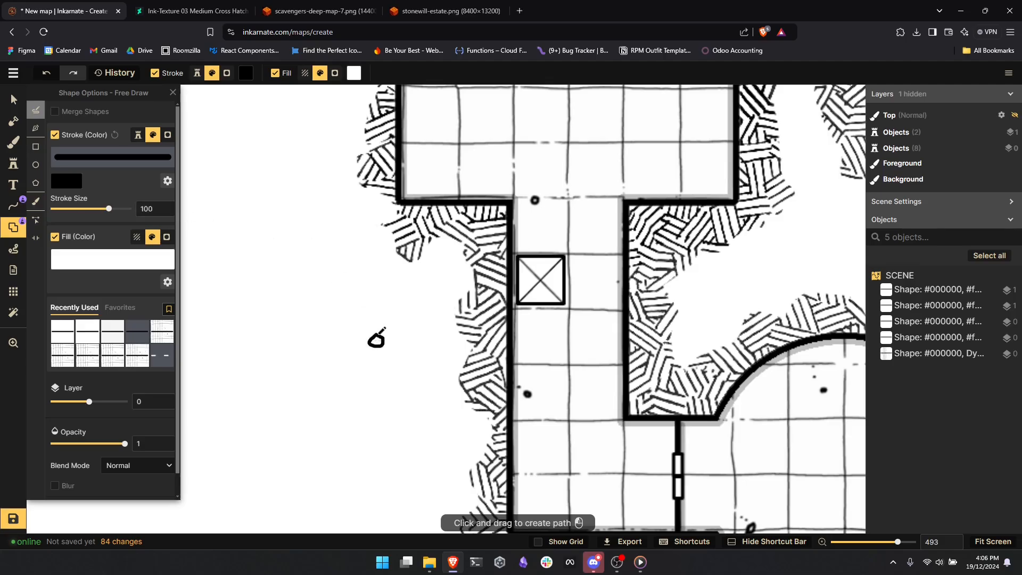
drag(383, 335, 379, 338)
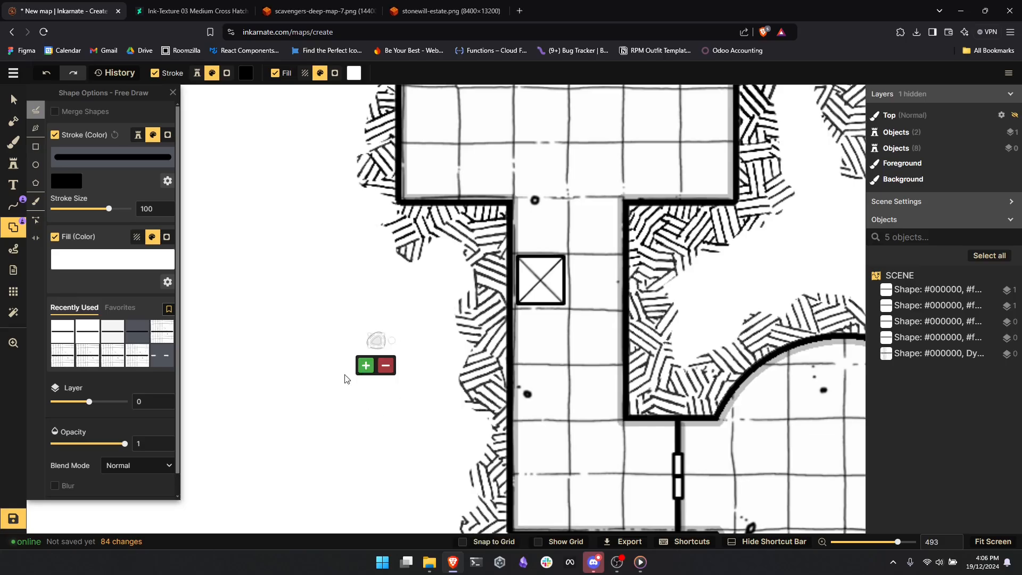
click(372, 365)
- Scale the small rock down to size 50 and place it just outside the hatching west of the corridor
click(14, 100)
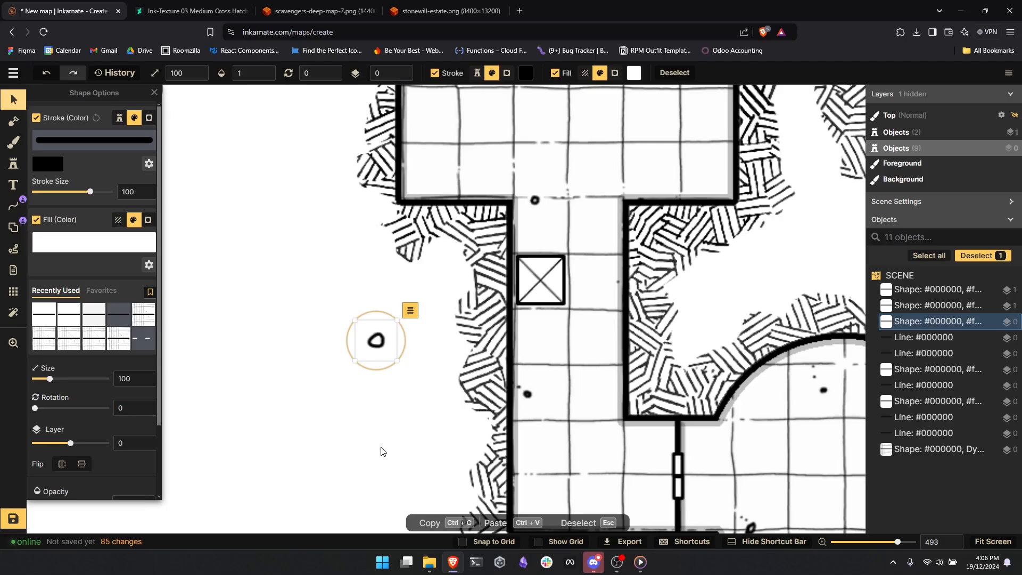
scroll(381, 448, up, 5)
scroll(381, 437, down, 14)
scroll(380, 429, up, 4)
scroll(380, 429, down, 2)
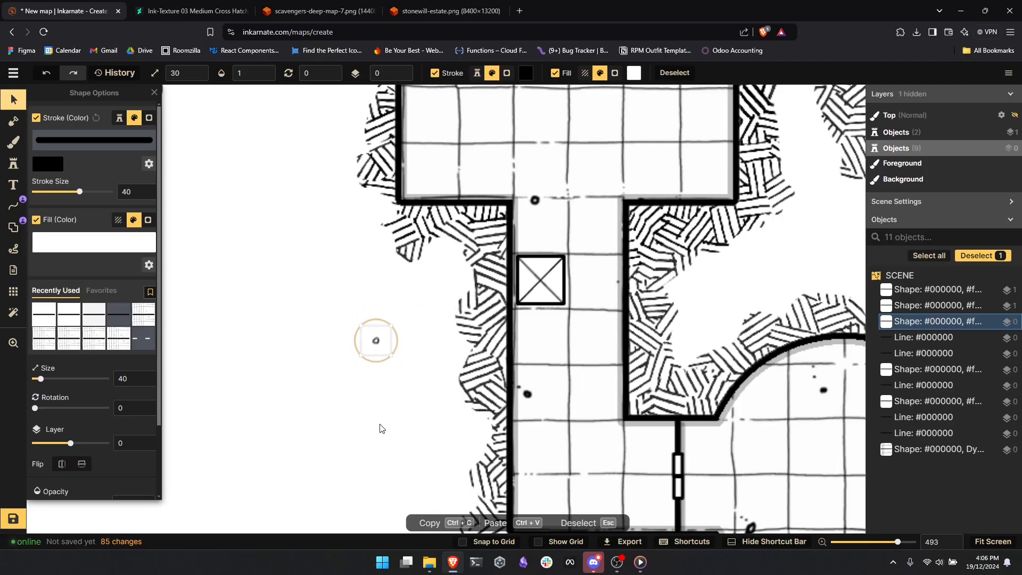
scroll(380, 429, up, 1)
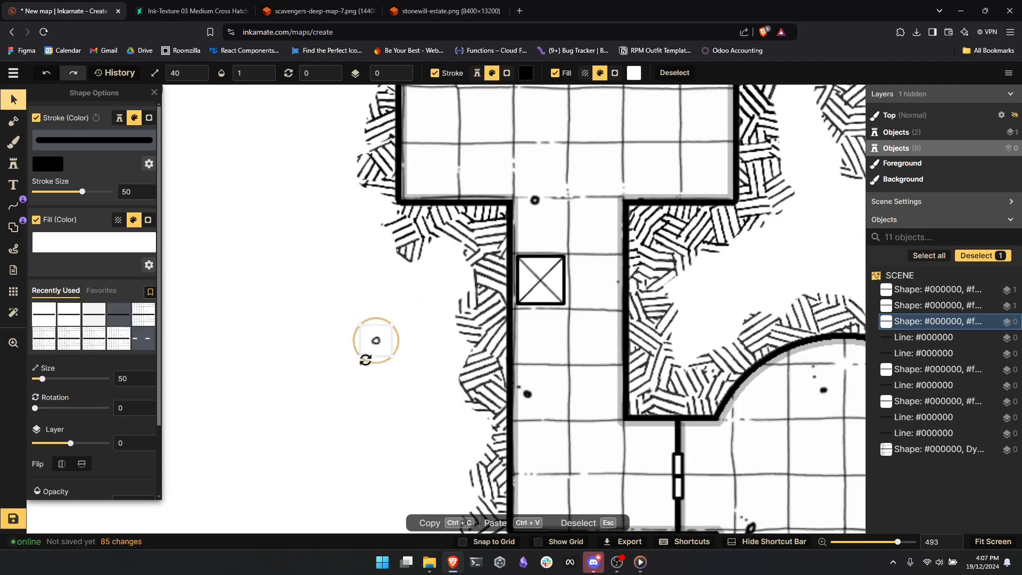
drag(382, 340, 453, 329)
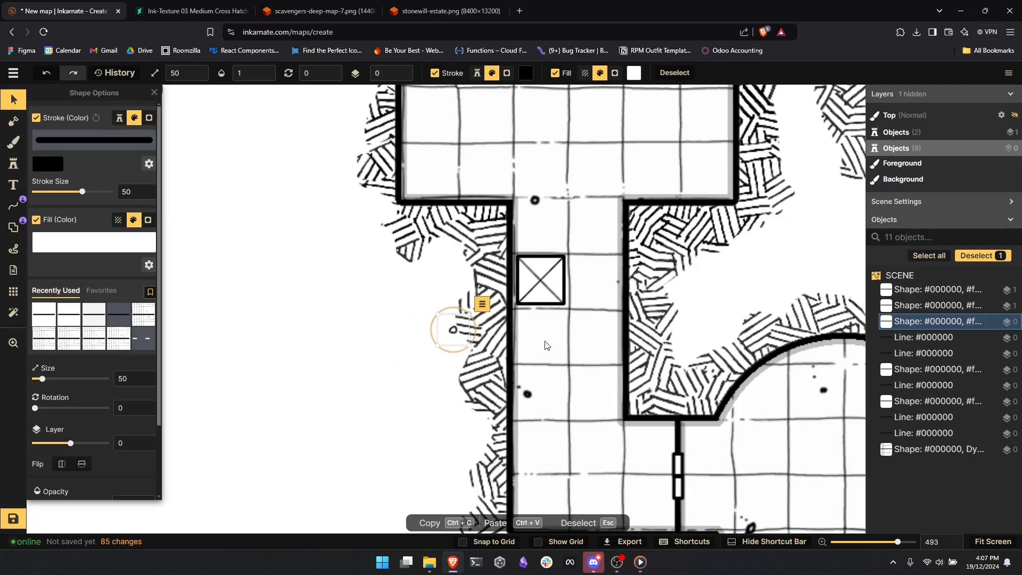
drag(454, 329, 448, 353)
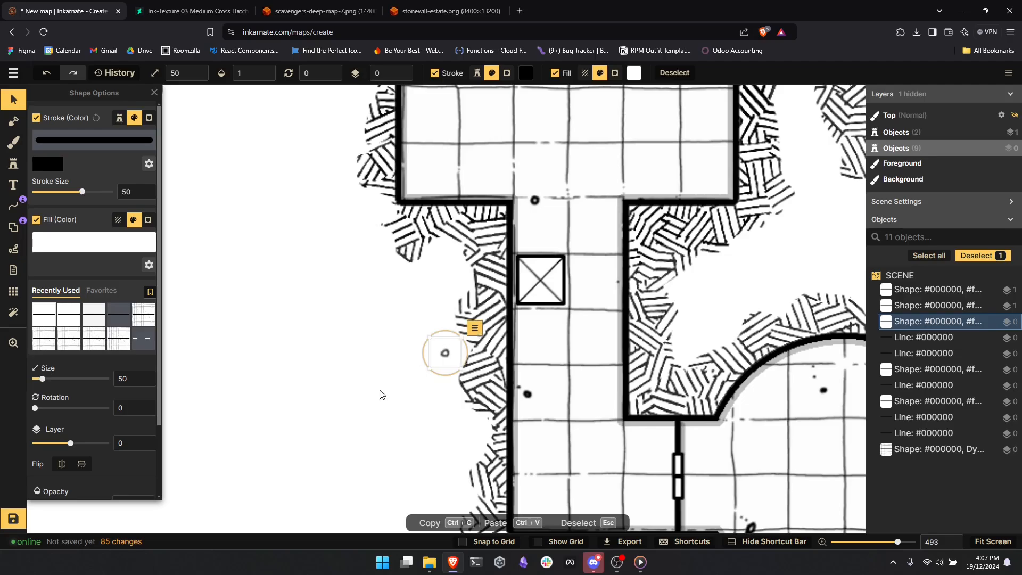
- Paste two copies of the rock, placing one outside the square room's west wall and one below the far west room's hatching
scroll(378, 397, down, 5)
key(ctrl+c)
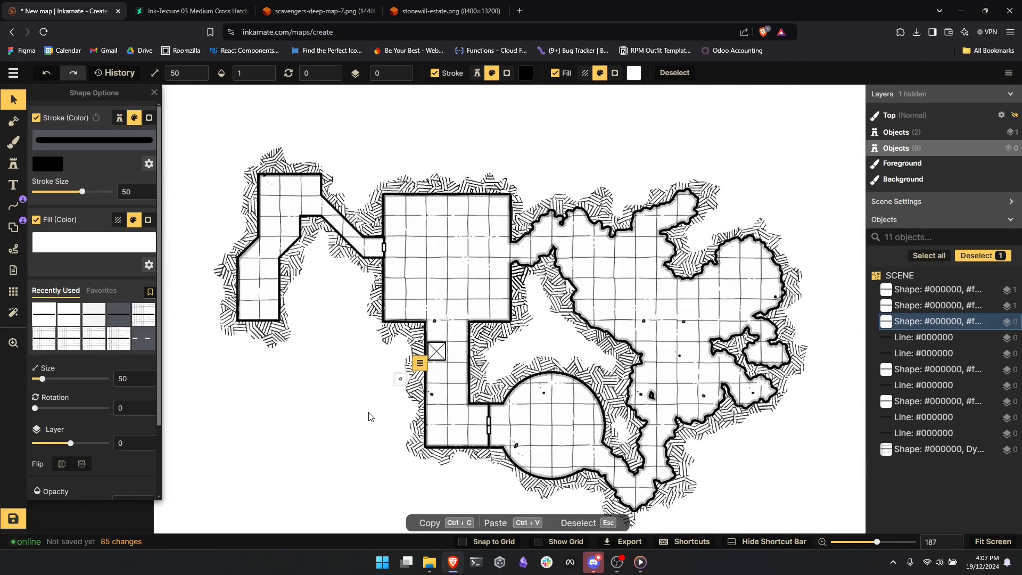
click(344, 306)
key(ctrl+v)
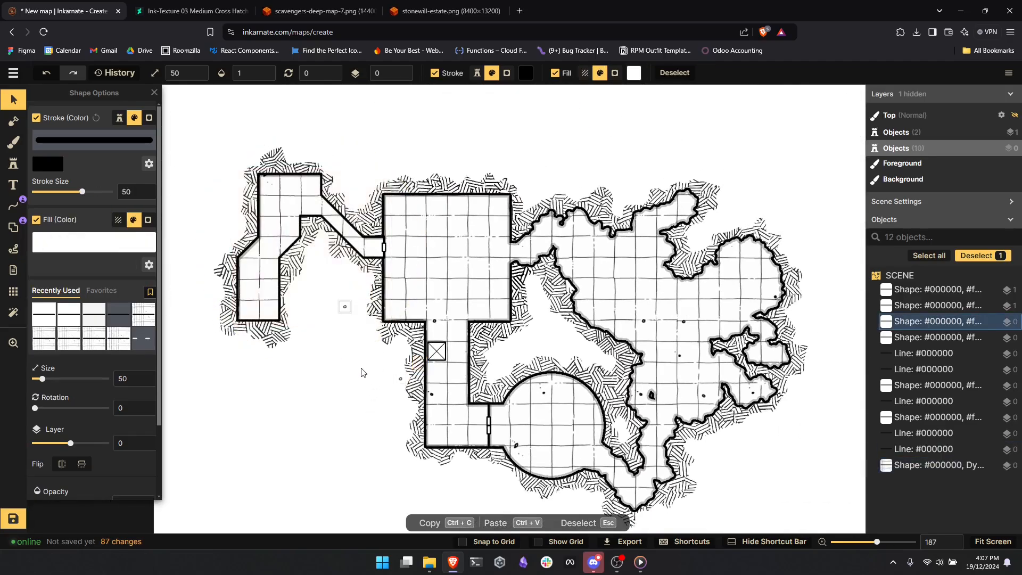
scroll(362, 372, up, 5)
scroll(363, 371, down, 4)
scroll(362, 364, up, 5)
scroll(371, 378, down, 2)
scroll(377, 368, up, 2)
scroll(363, 336, down, 1)
drag(349, 297, 364, 272)
click(345, 392)
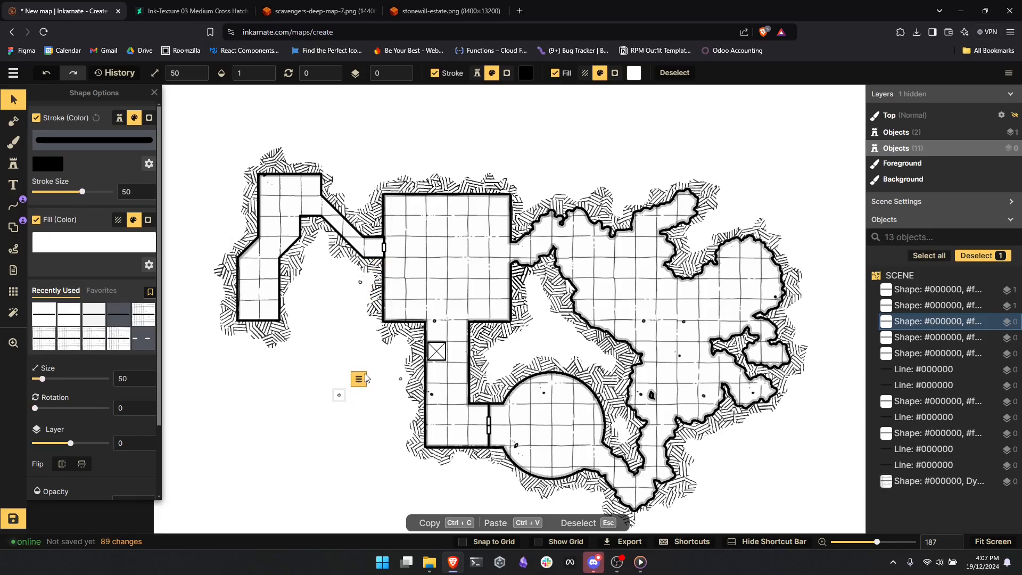
drag(337, 395, 248, 348)
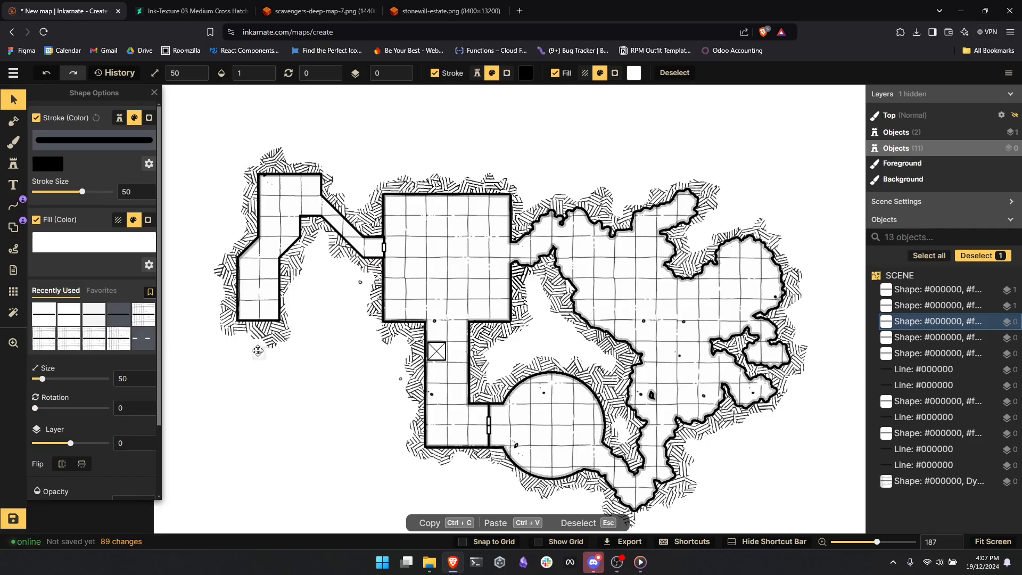
- Set the stroke size of the rock beside the corridor's west hatching to 100
click(400, 379)
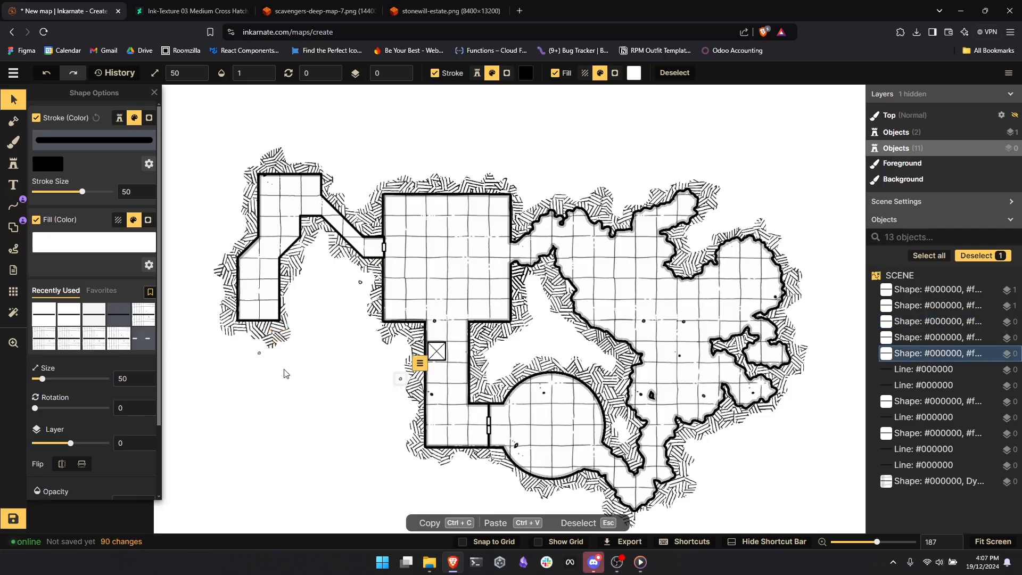
double_click(130, 194)
text(100)
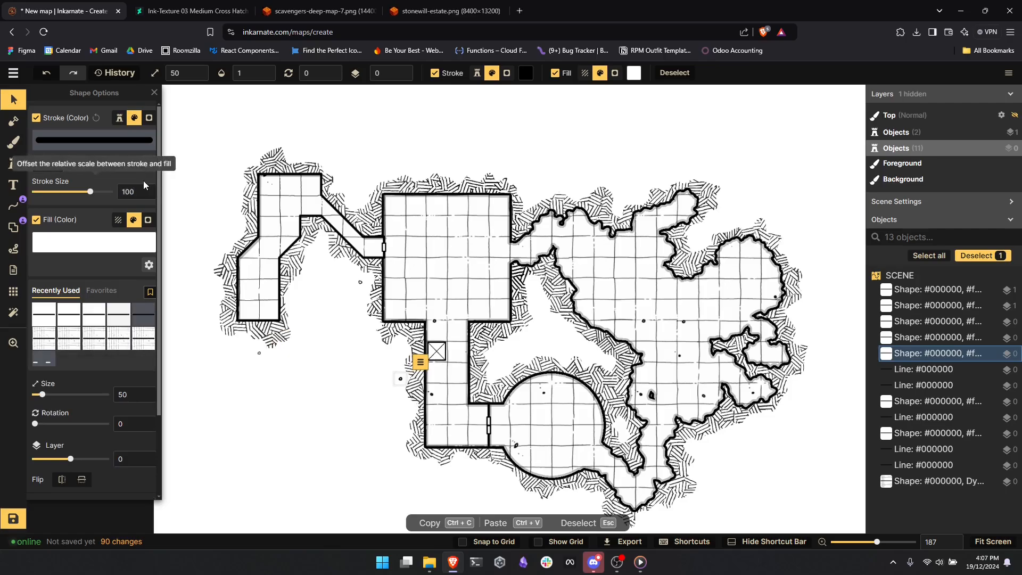
- Set the stroke size of the three small rocks outside the western hatching to 80
key(BackSpace)
key(BackSpace)
key(BackSpace)
text(80)
click(259, 352)
double_click(126, 192)
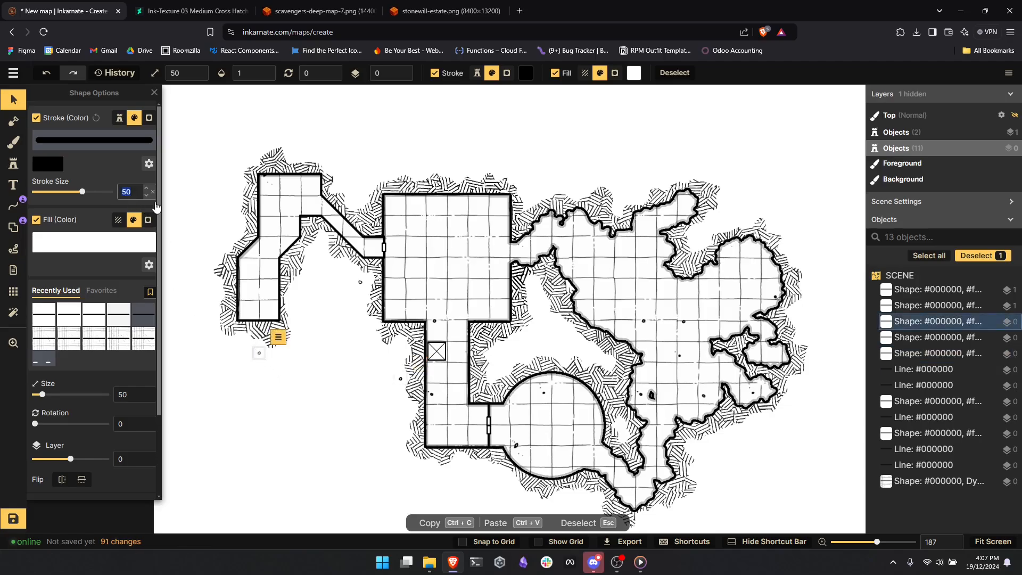
text(80)
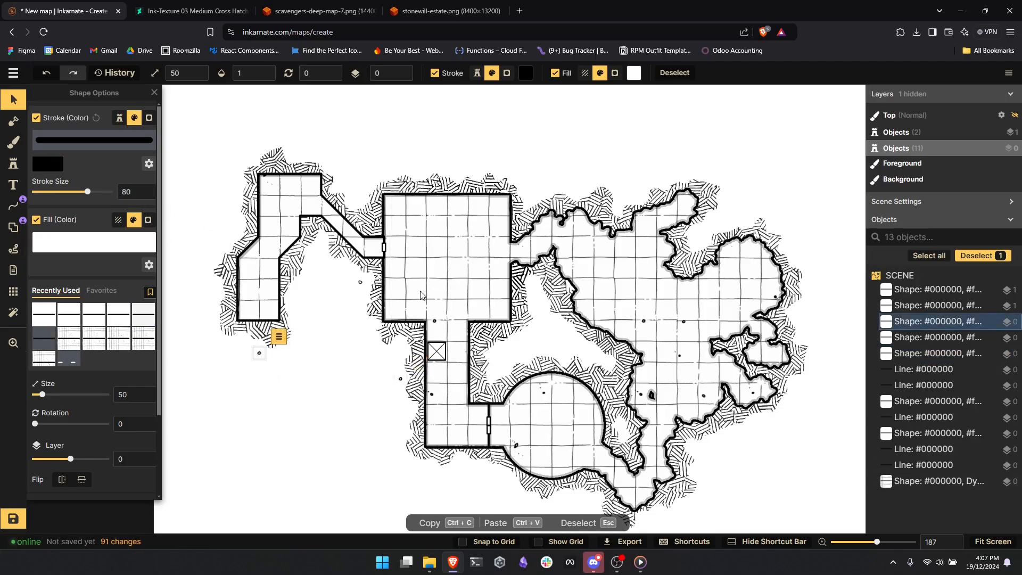
click(357, 283)
click(360, 282)
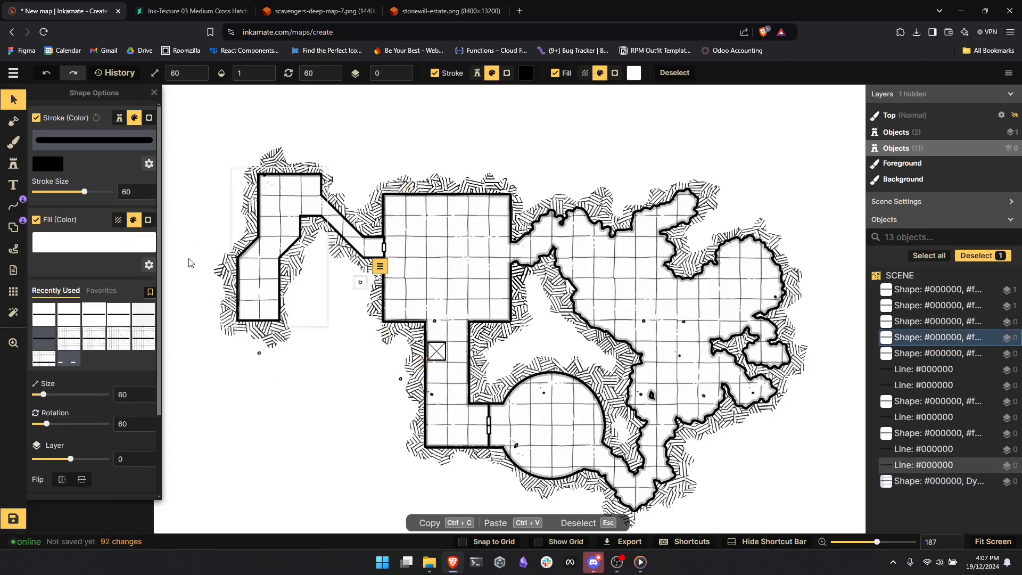
double_click(136, 191)
text(80)
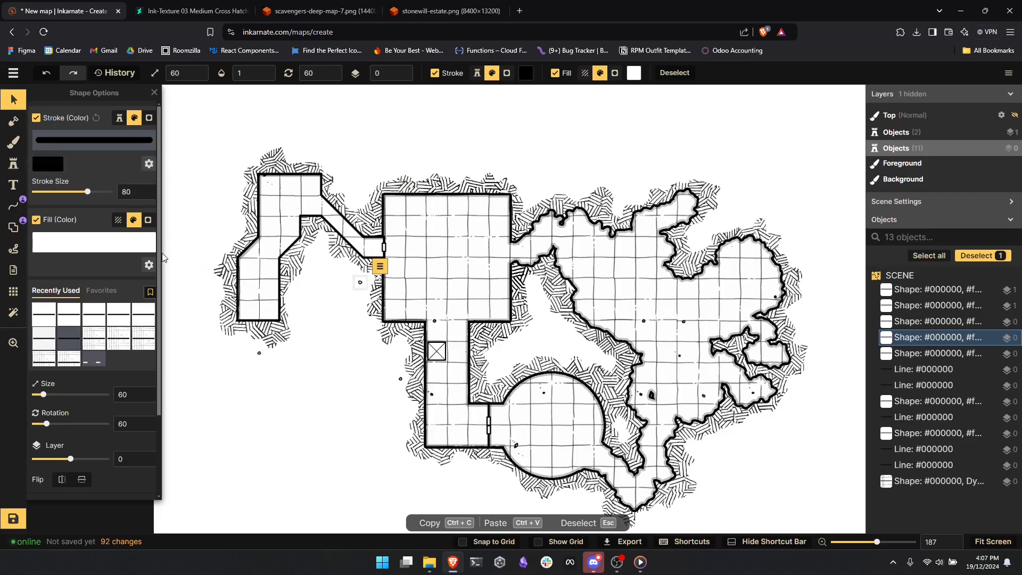
- Set the stroke size to 100 for the rocks beside the corridor, the square room and the far west room
click(260, 353)
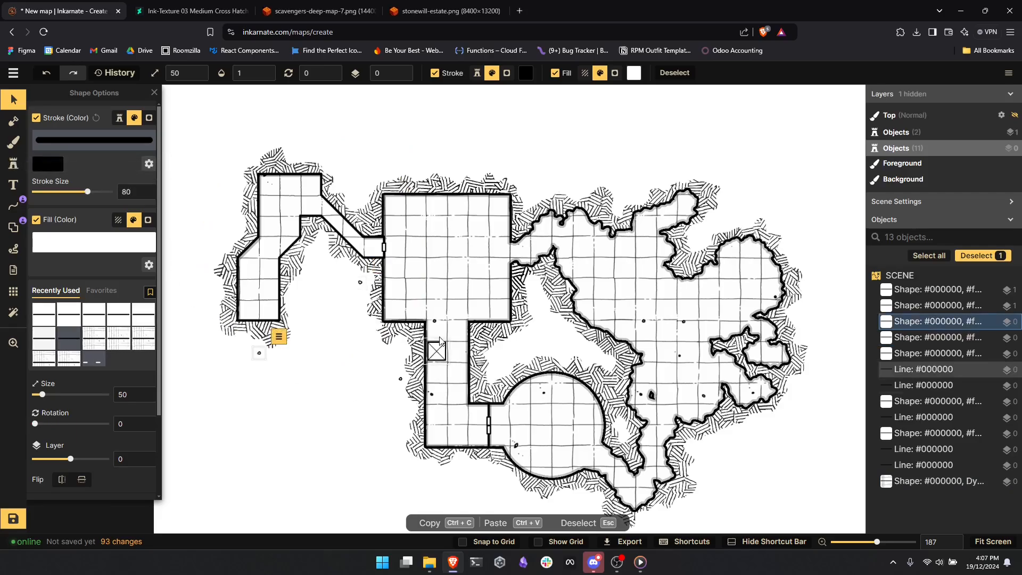
scroll(436, 327, up, 5)
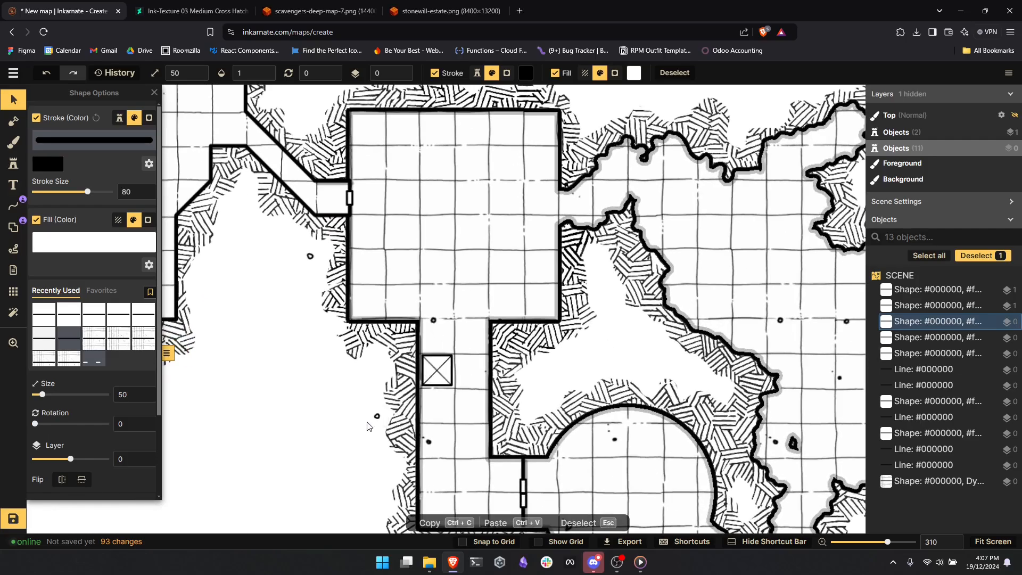
click(377, 415)
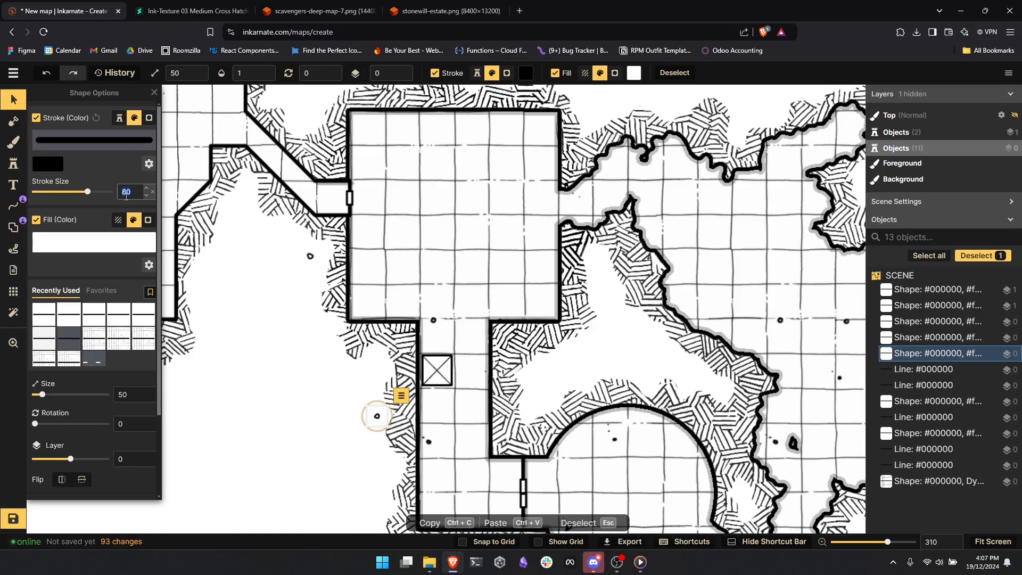
text(100)
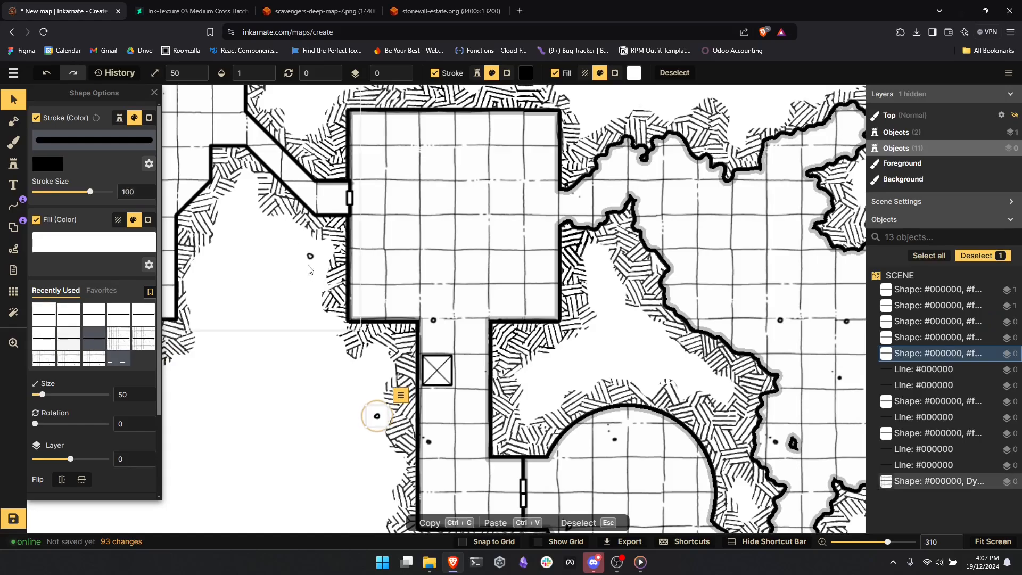
click(310, 256)
double_click(135, 191)
text(1)
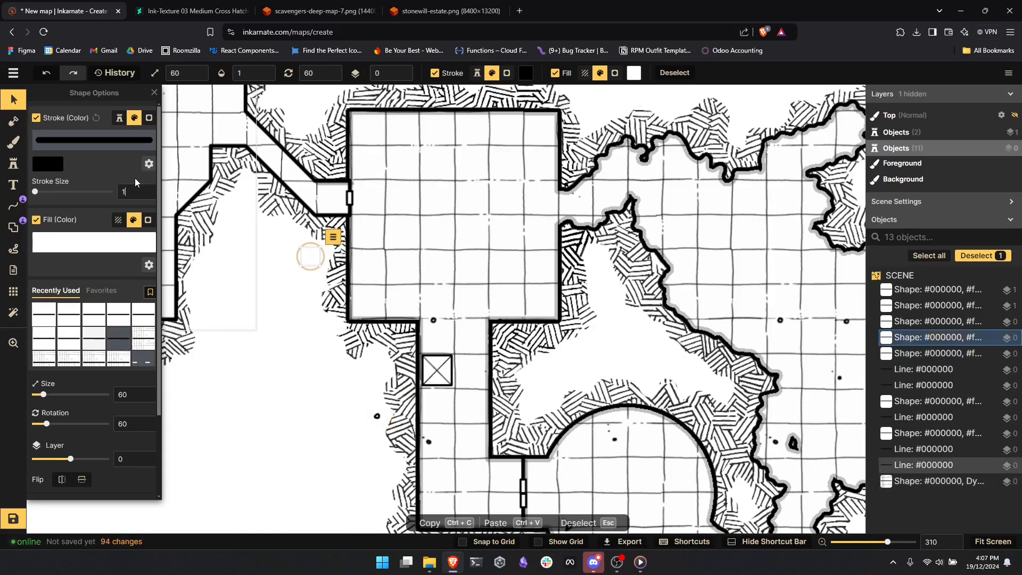
text(00)
scroll(239, 389, down, 2)
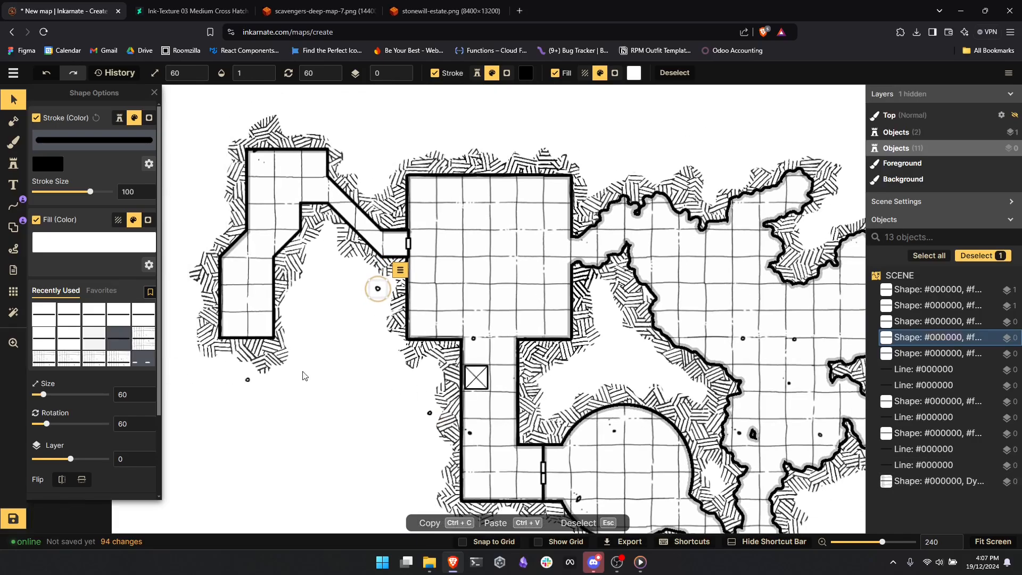
click(248, 380)
text(10)
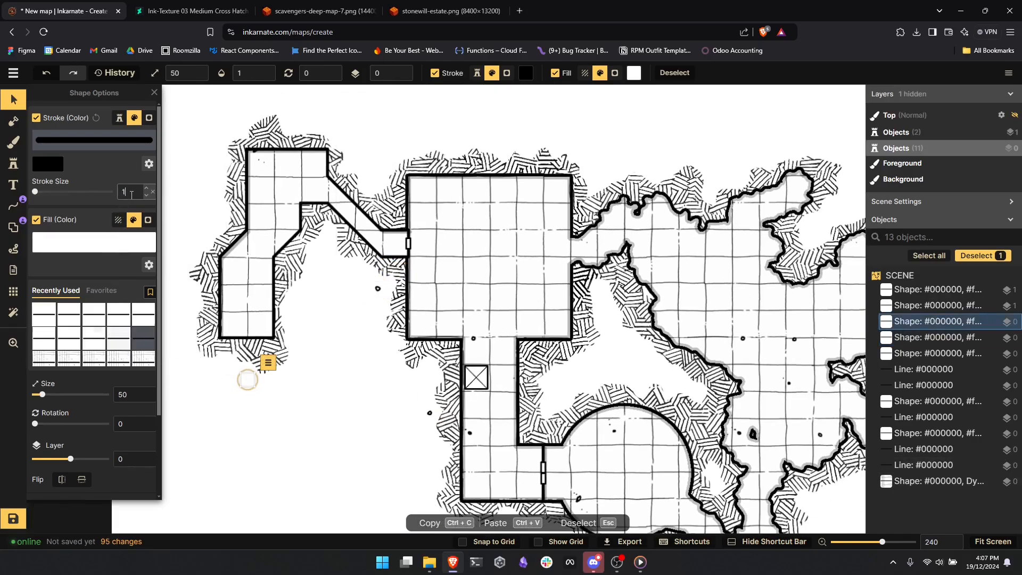
text(100)
click(386, 447)
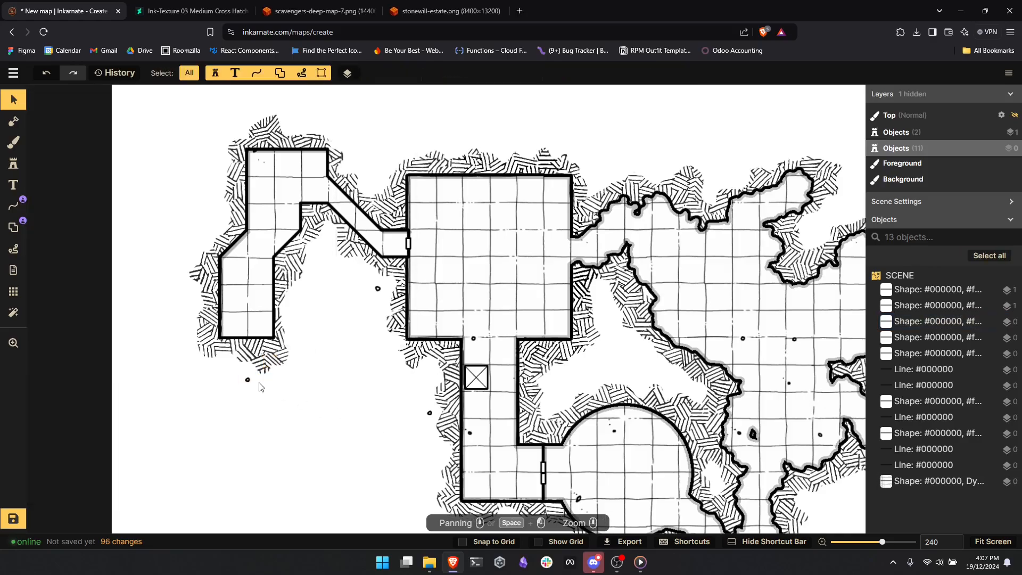
- Paste a copy of the rock below the far west room right beside it, with size 30 and rotation 30
click(251, 382)
scroll(323, 418, down, 5)
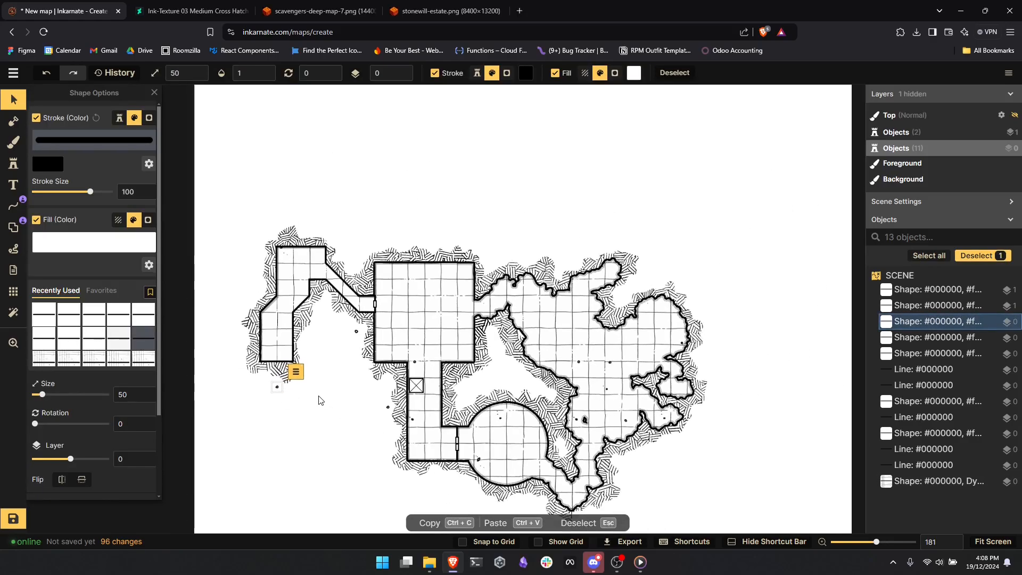
key(ctrl+v)
drag(299, 404, 287, 392)
scroll(327, 424, up, 2)
scroll(326, 424, down, 3)
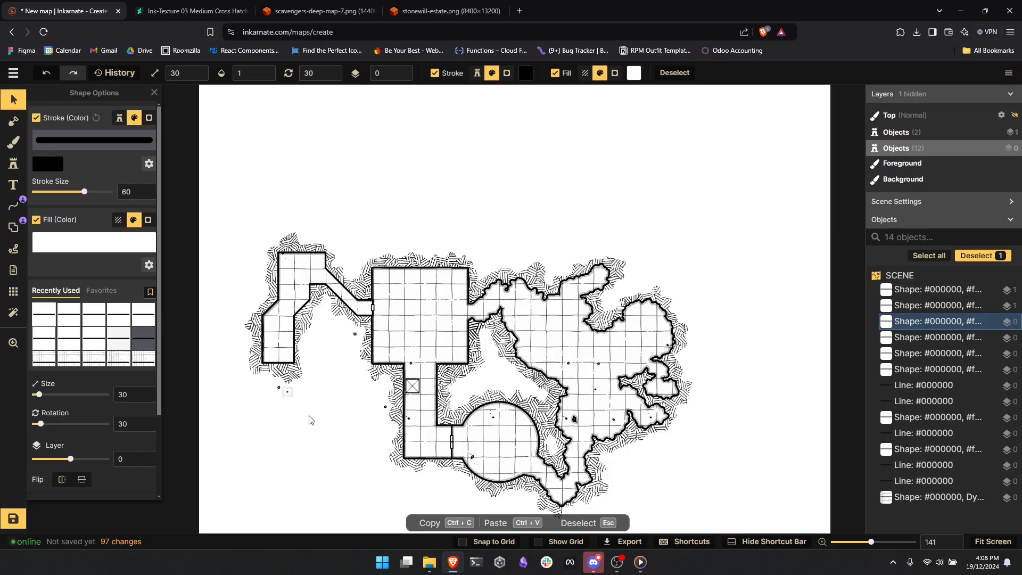
scroll(300, 402, up, 6)
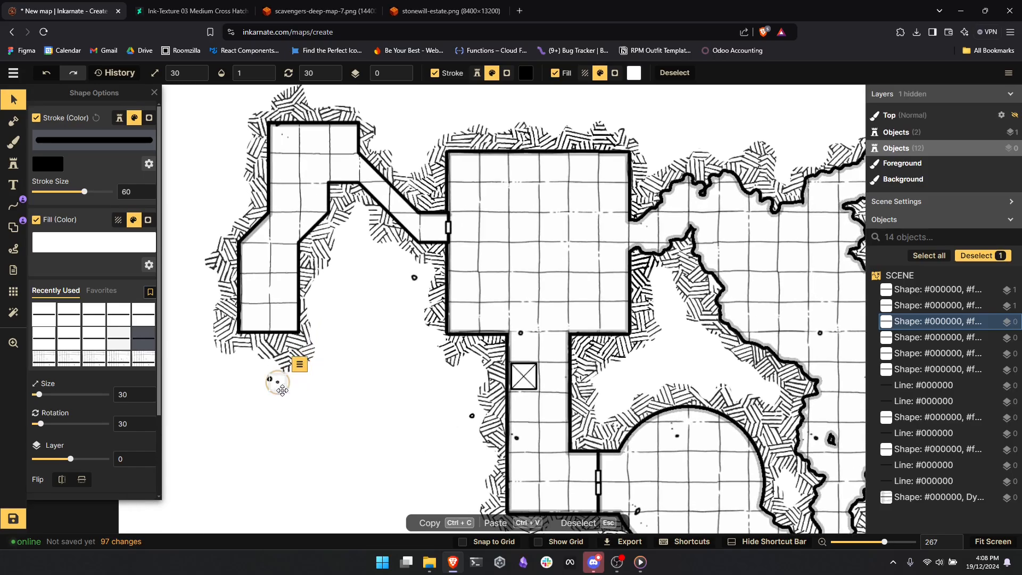
click(350, 421)
scroll(351, 426, down, 5)
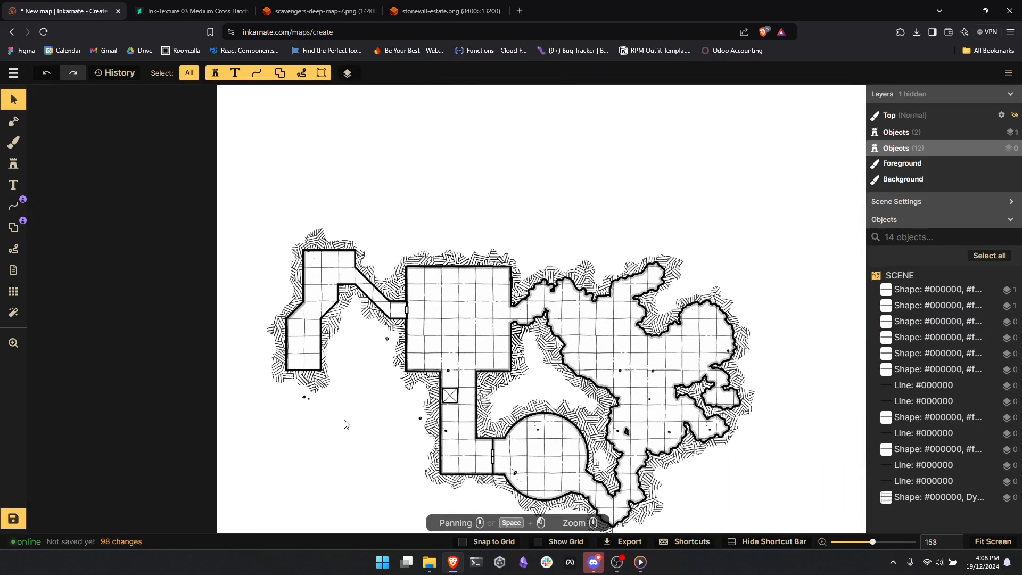
- Paste two copies of the tiny rock, one between the far west and square rooms, one near the square room's southwest corner
click(307, 398)
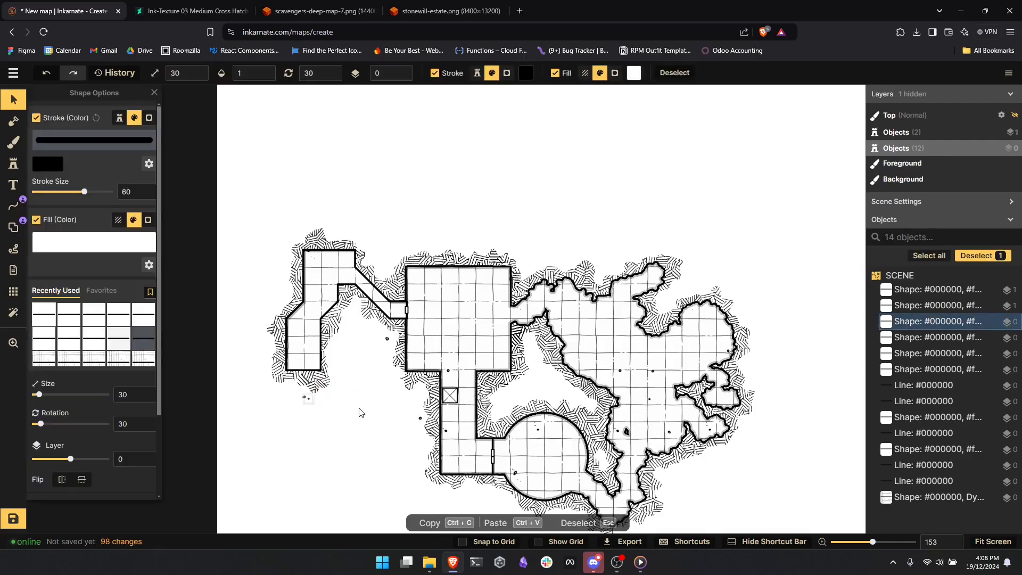
click(346, 338)
key(ctrl+v)
click(359, 407)
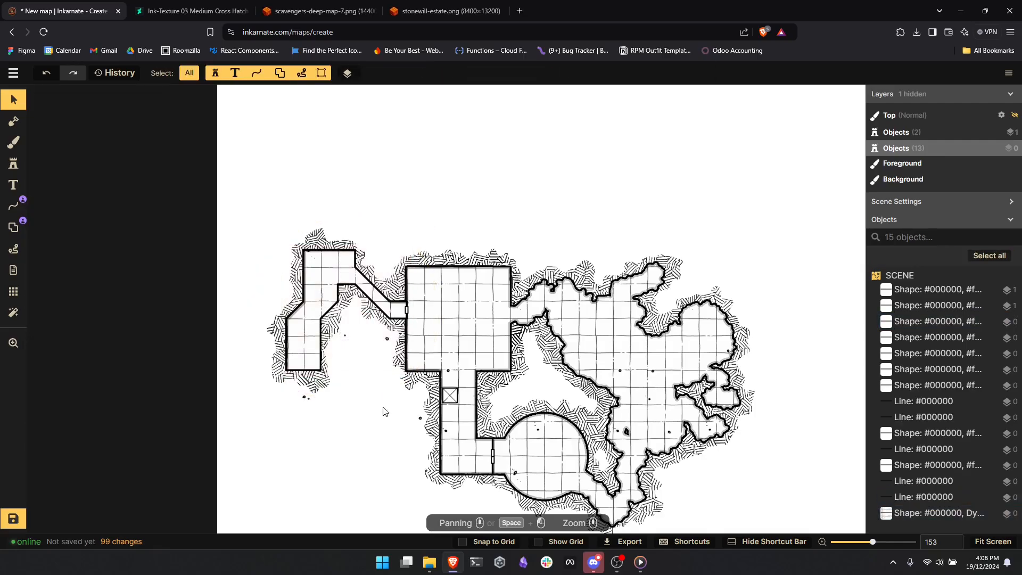
key(ctrl+v)
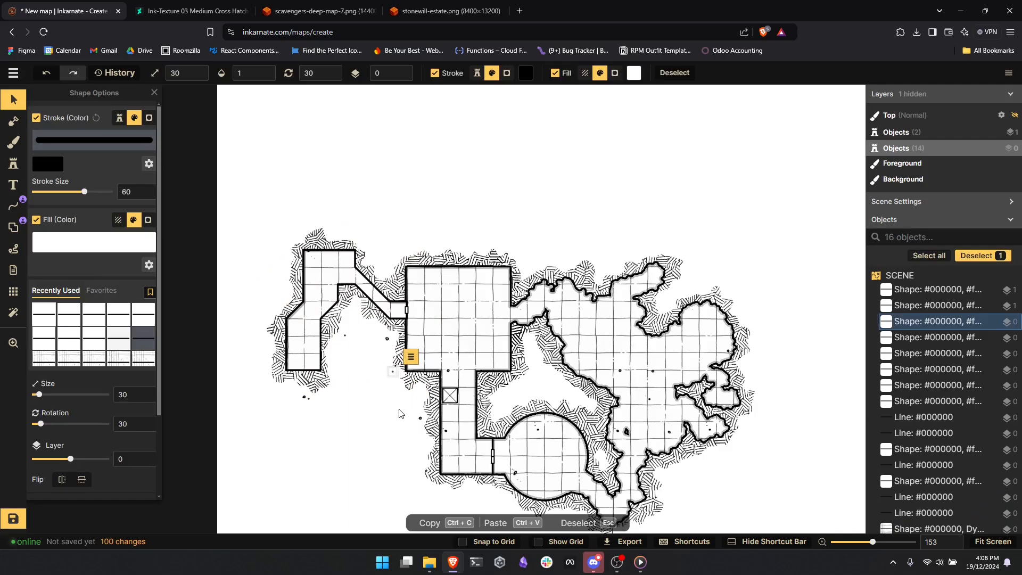
scroll(397, 415, down, 1)
click(389, 415)
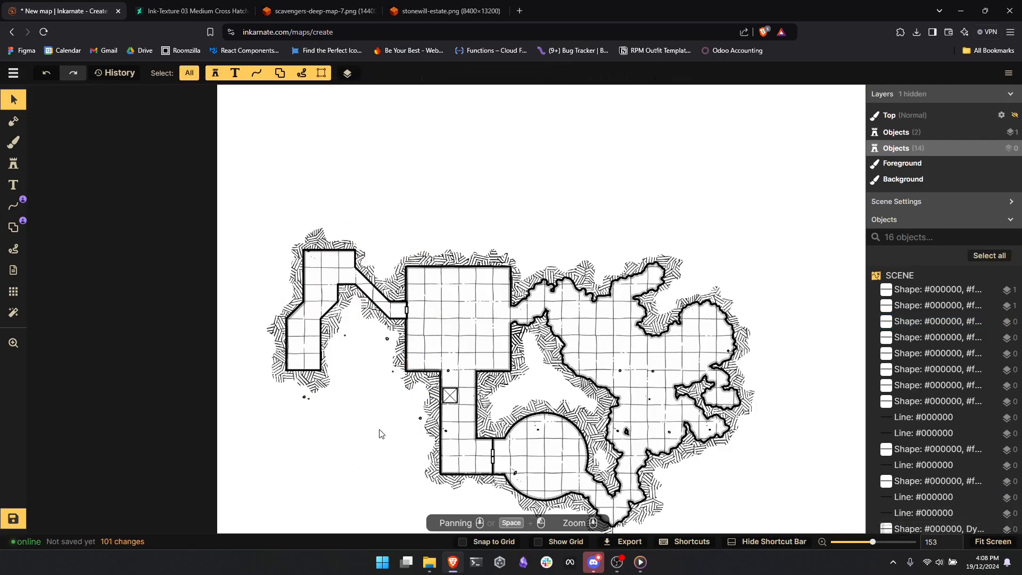
- Choose the custom black-stroke hatch image from the personal stamp catalog as the stamp
drag(410, 422, 399, 386)
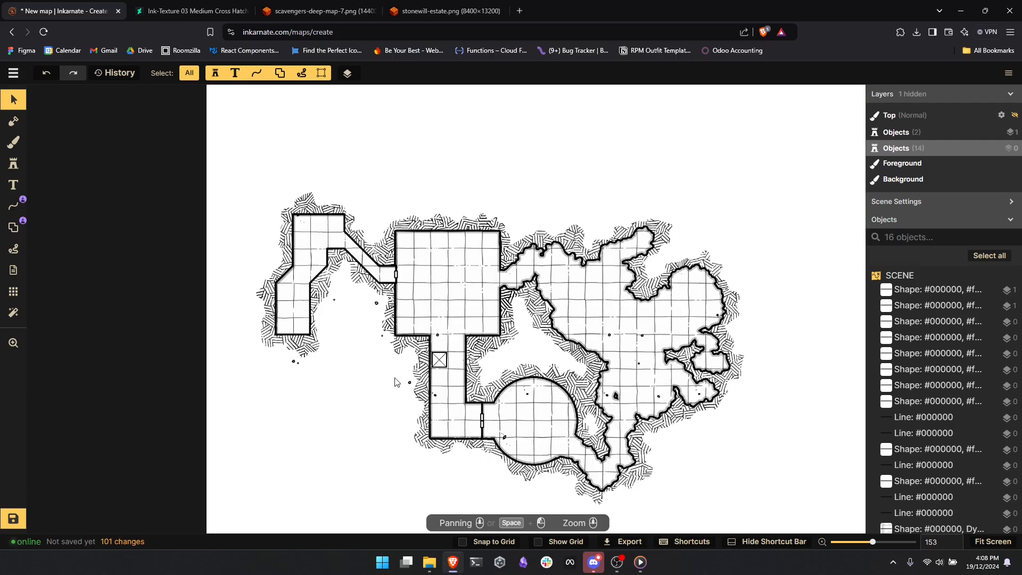
click(13, 163)
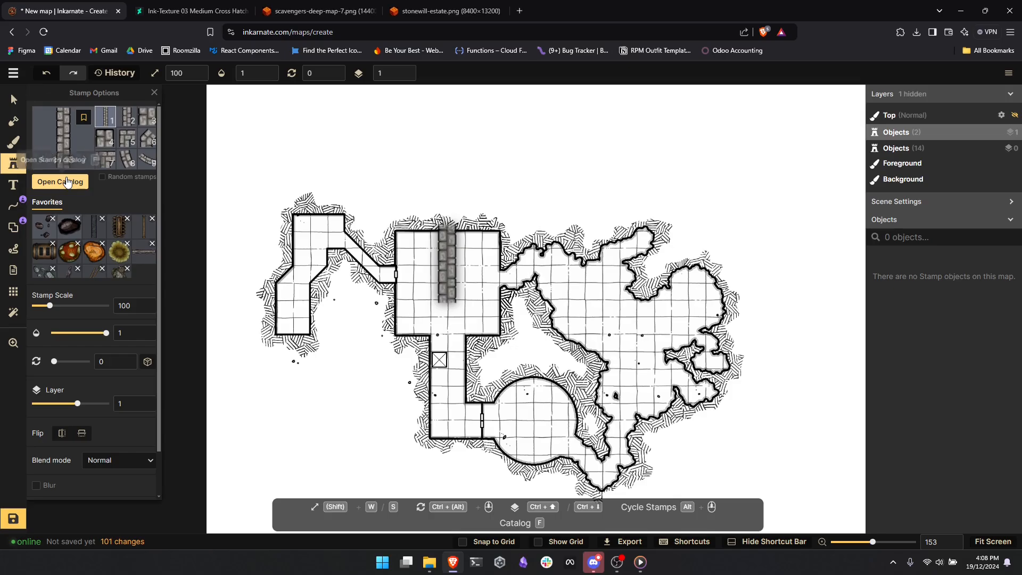
click(66, 181)
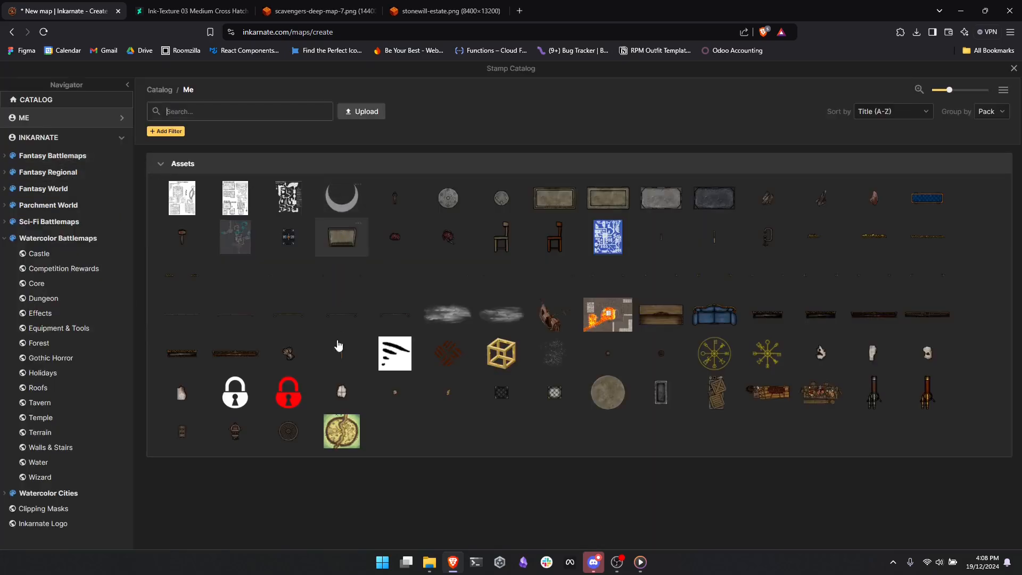
click(394, 353)
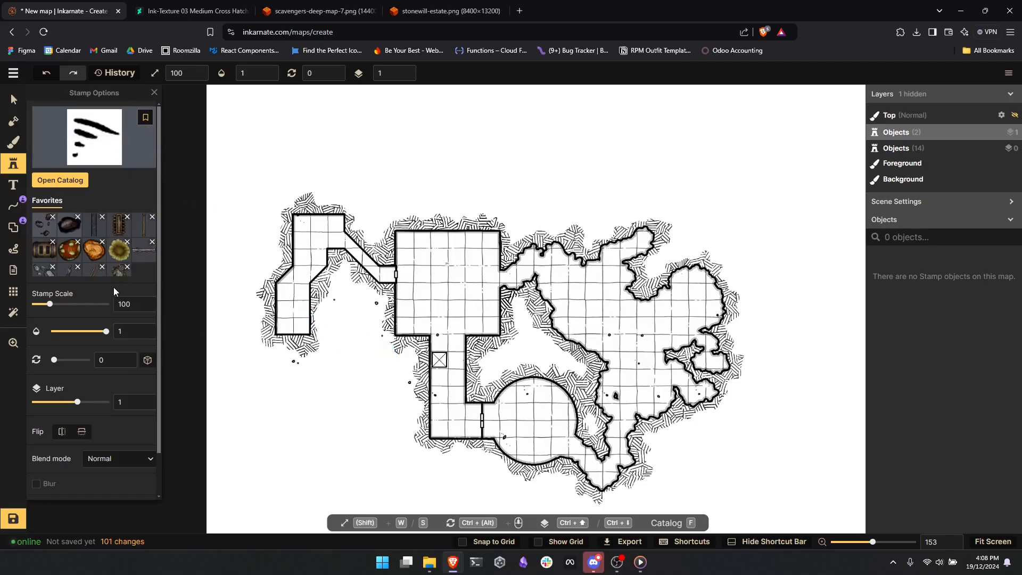
- Place the hatch stamp at scale 240 and rotation 30 just outside the square room's southwest corner
scroll(366, 391, up, 5)
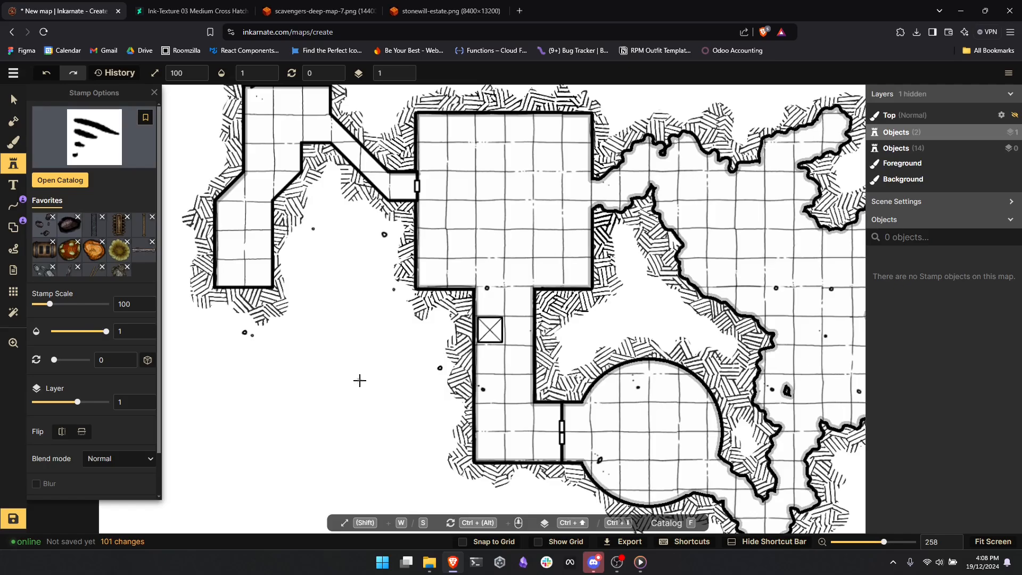
scroll(360, 382, down, 4)
key(w)
key(w)
key(w)
key(w)
key(w)
key(w)
key(w)
key(w)
key(w)
key(w)
key(w)
key(w)
key(w)
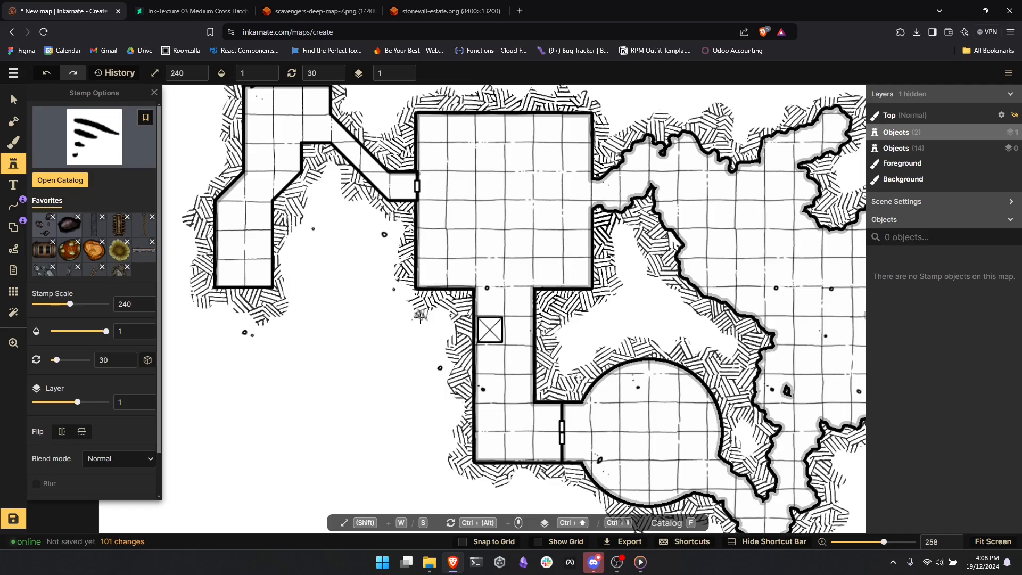
click(418, 334)
key(v)
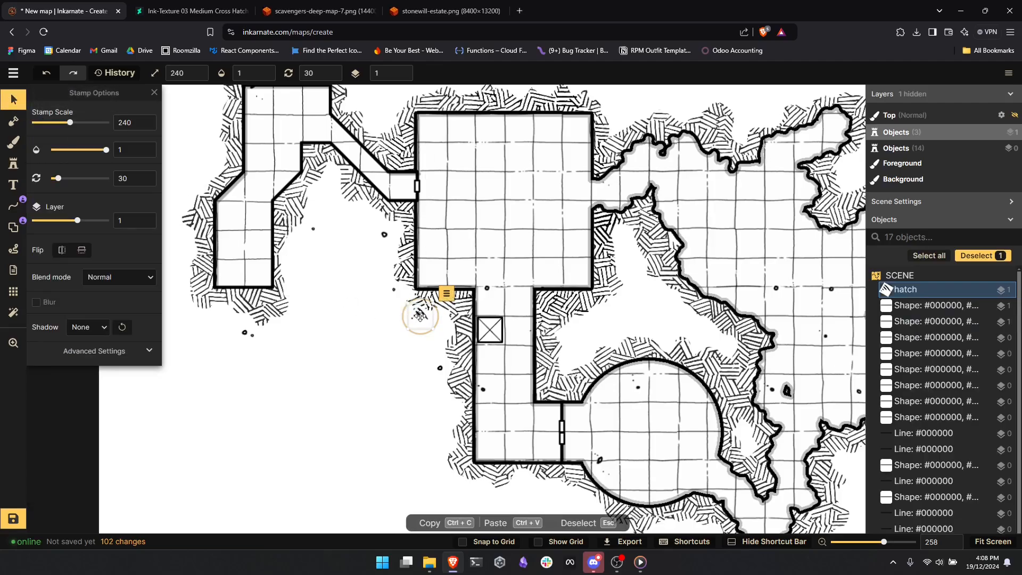
- Move the hatch stamp off the hatching into the blank area west of the corridor and set its blend mode to Darken
mouse_move(430, 314)
mouse_down()
mouse_move(426, 283)
mouse_move(414, 335)
mouse_up()
click(132, 288)
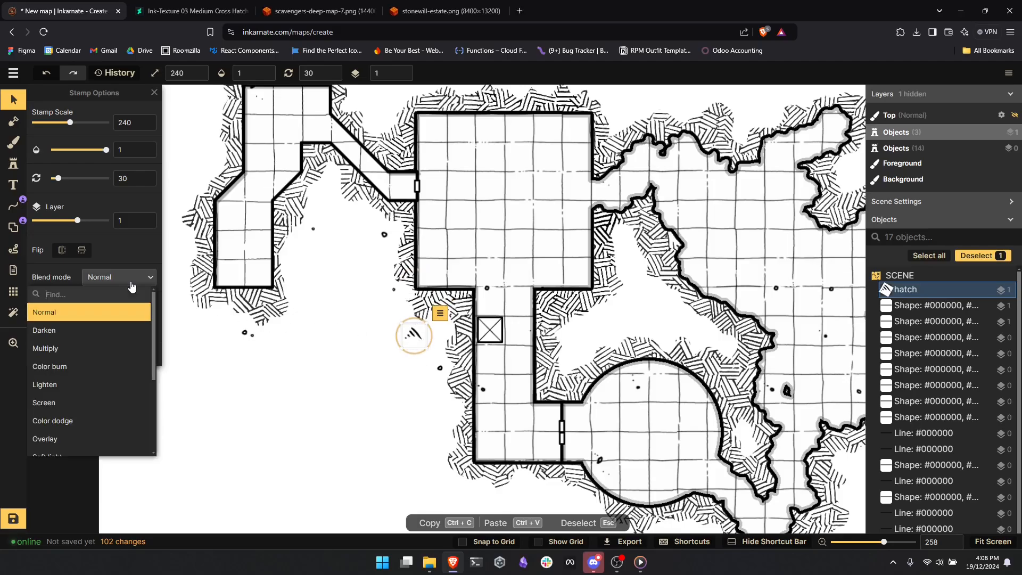
click(73, 331)
mouse_move(407, 343)
mouse_down()
mouse_move(414, 326)
mouse_move(416, 352)
mouse_up()
drag(418, 304, 421, 333)
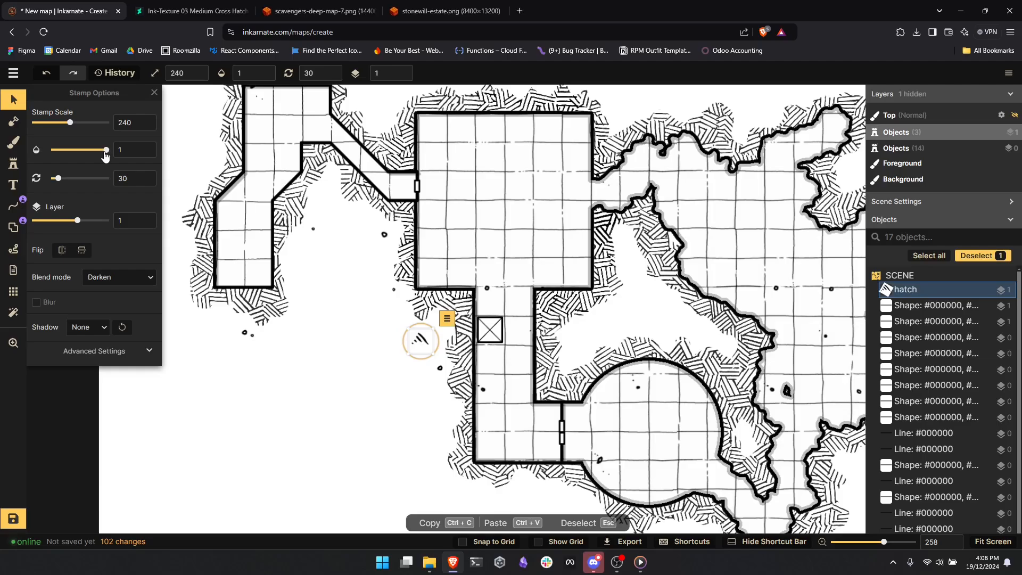
- Lower the hatch stamp's opacity to 0.78 and scale it to 180
drag(105, 154, 99, 158)
scroll(383, 411, up, 2)
scroll(400, 390, down, 5)
scroll(399, 392, down, 3)
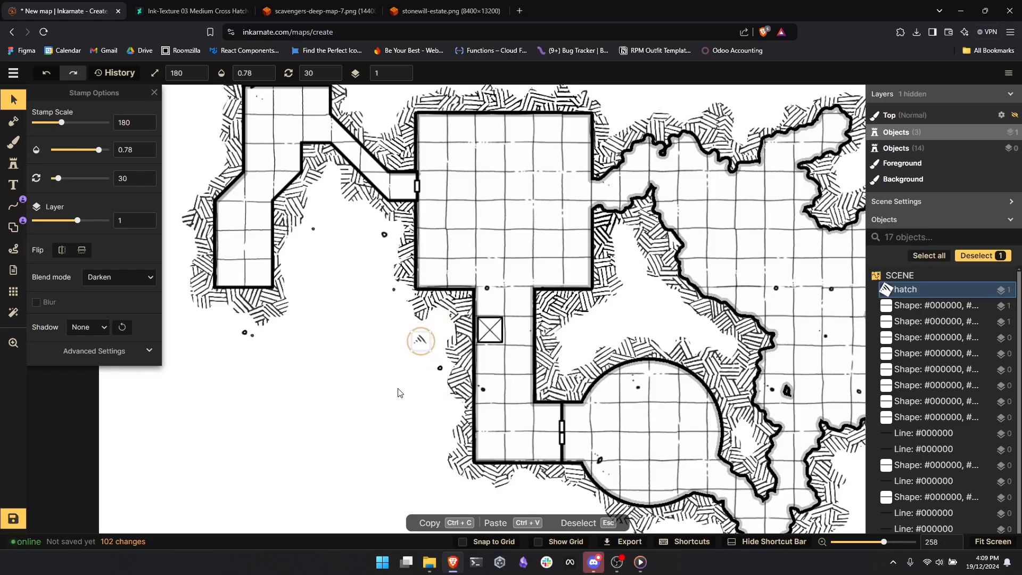
click(397, 387)
- Rotate the hatch stamp beside the corridor to 120 and scale it to 260
scroll(396, 384, down, 5)
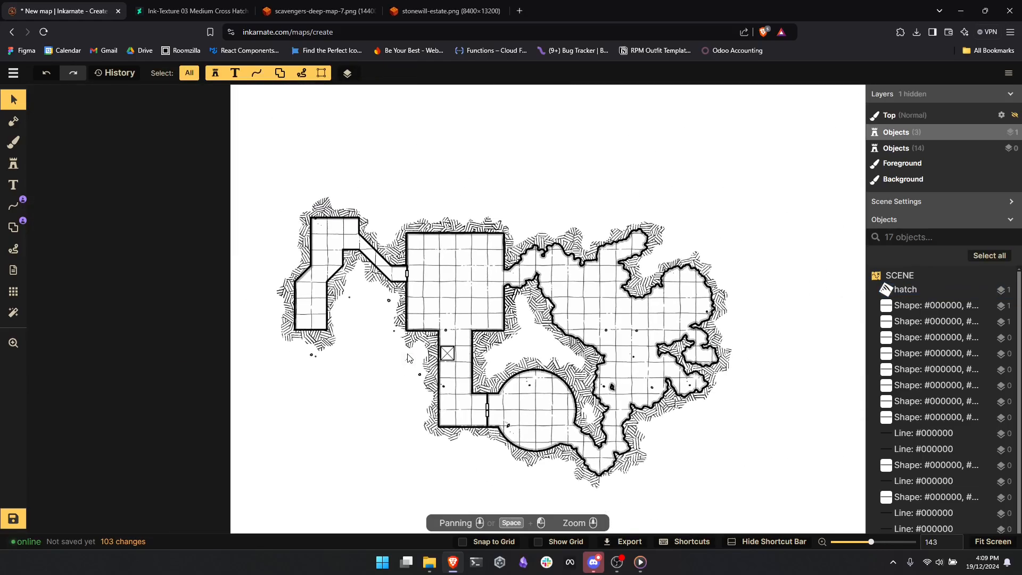
click(409, 358)
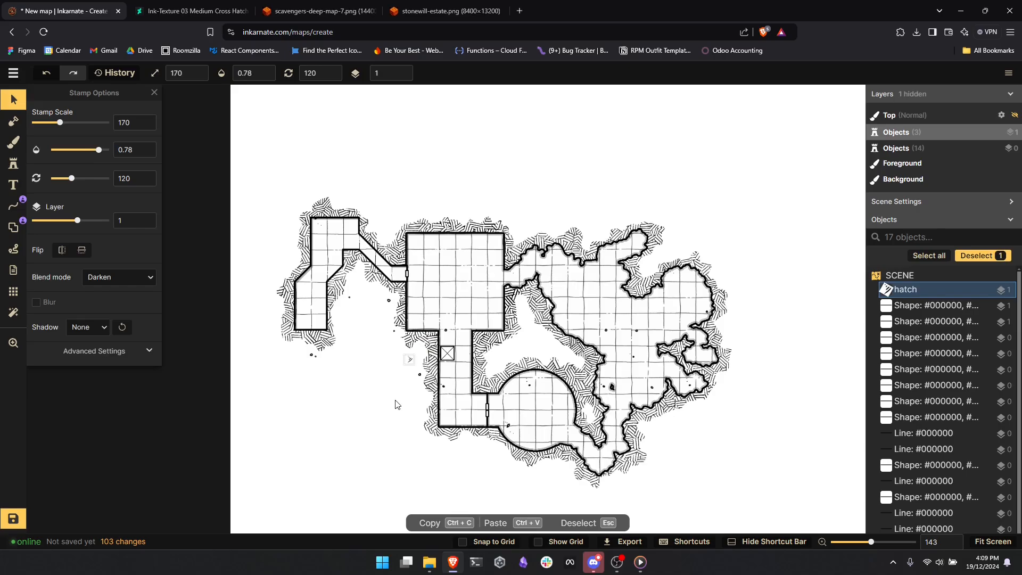
scroll(394, 397, up, 5)
scroll(399, 391, down, 5)
scroll(405, 386, up, 1)
- Paste a copy of the hatch stamp east of the far west room, scaled to 200, rotated to 30 and flipped vertically
key(ctrl+c)
click(357, 326)
key(ctrl+v)
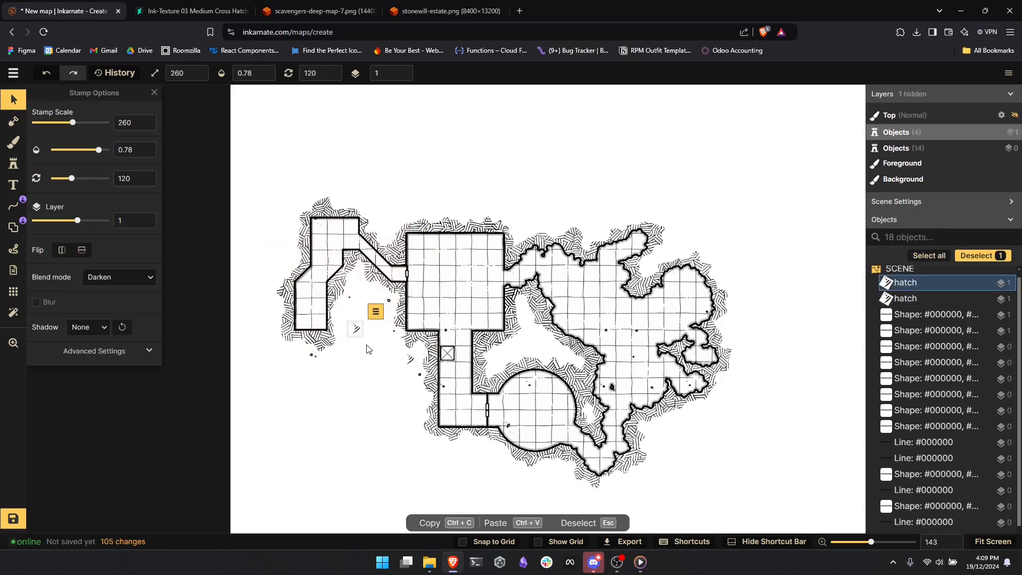
scroll(378, 363, down, 6)
scroll(377, 363, up, 4)
scroll(378, 364, down, 5)
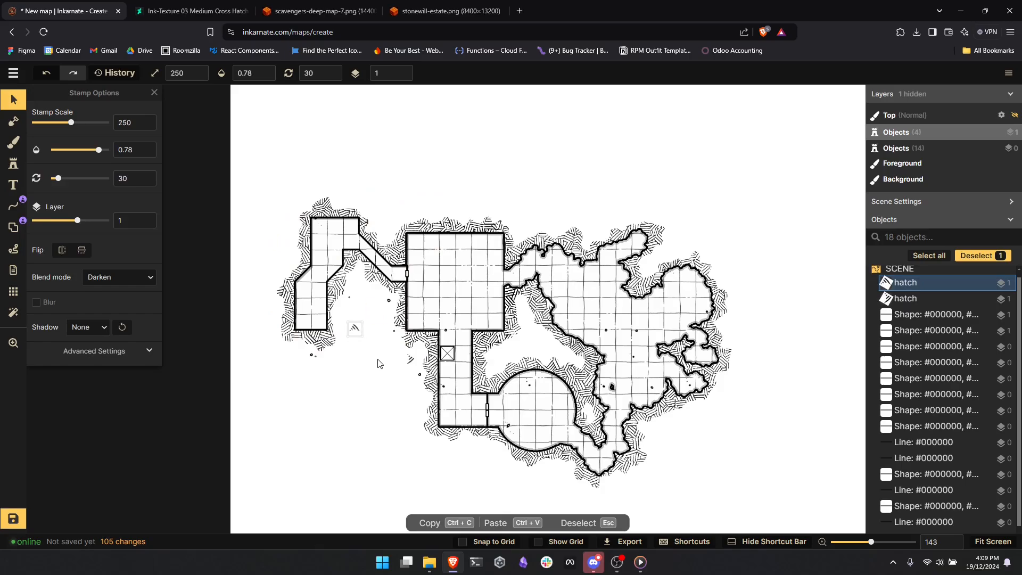
scroll(379, 364, down, 5)
drag(354, 329, 338, 307)
click(83, 252)
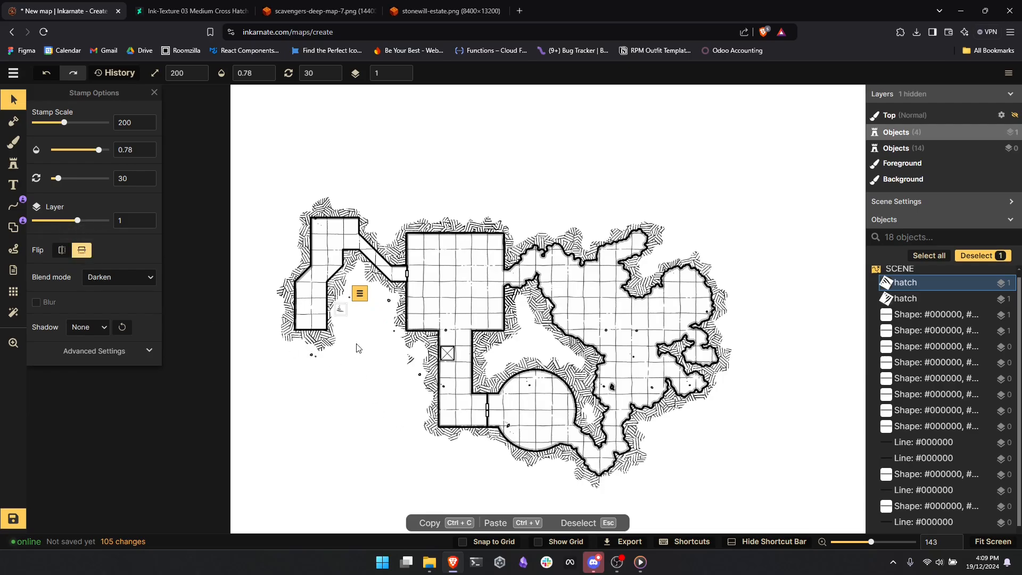
- Rotate the hatch stamp east of the far west room to 75 and the one beside the lower corridor to 75
scroll(388, 376, up, 3)
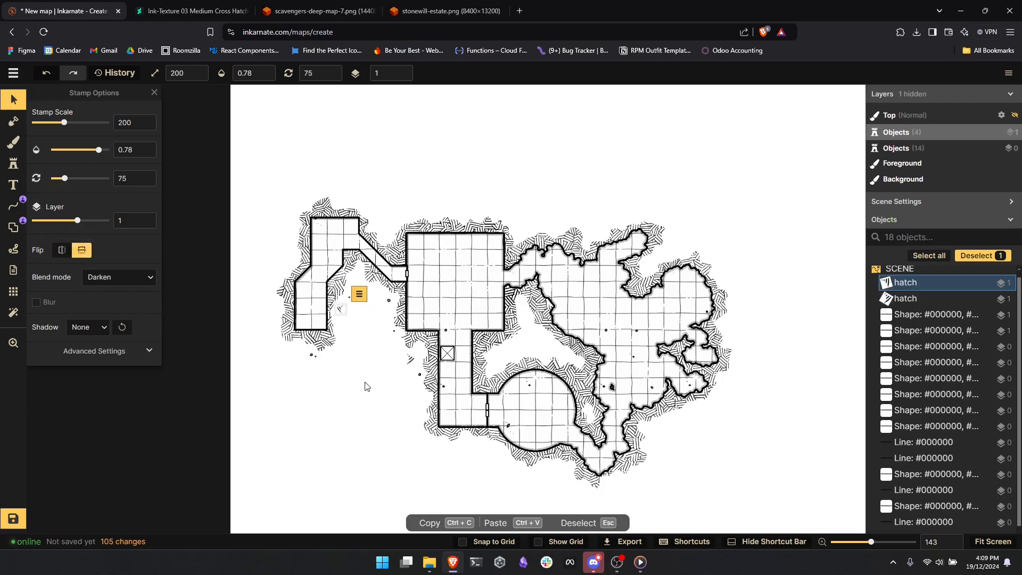
click(366, 385)
click(410, 360)
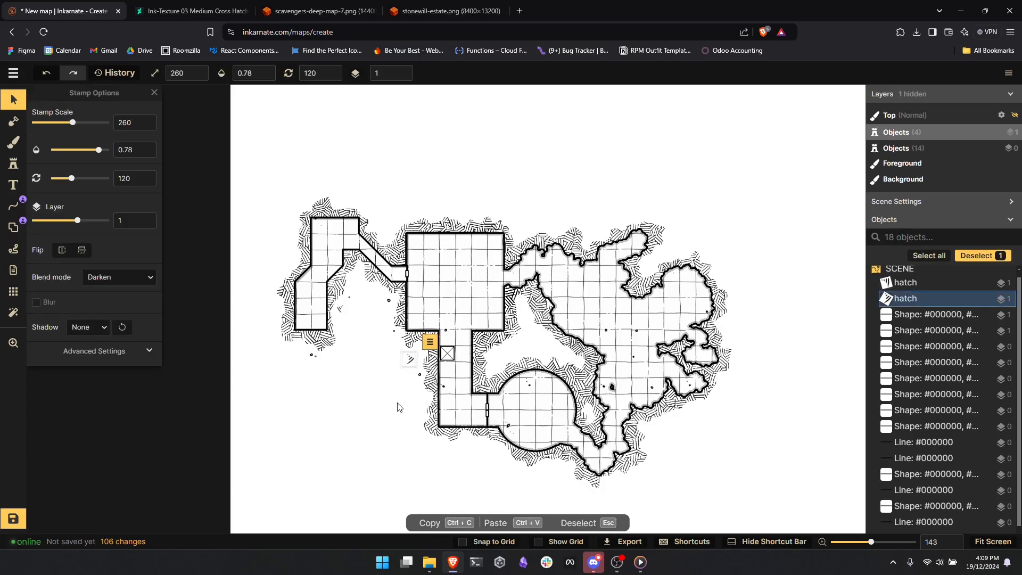
scroll(398, 407, down, 3)
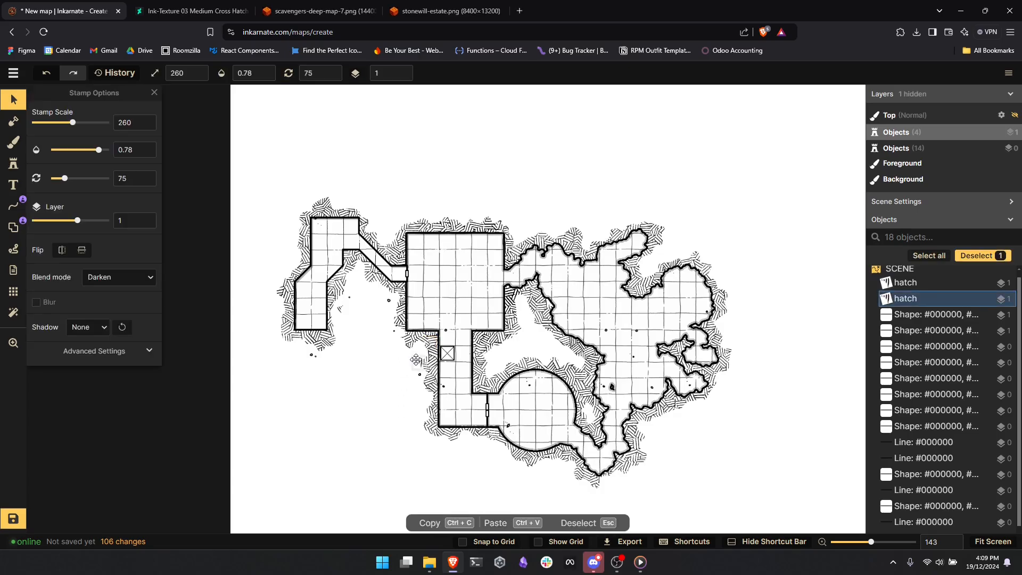
click(351, 448)
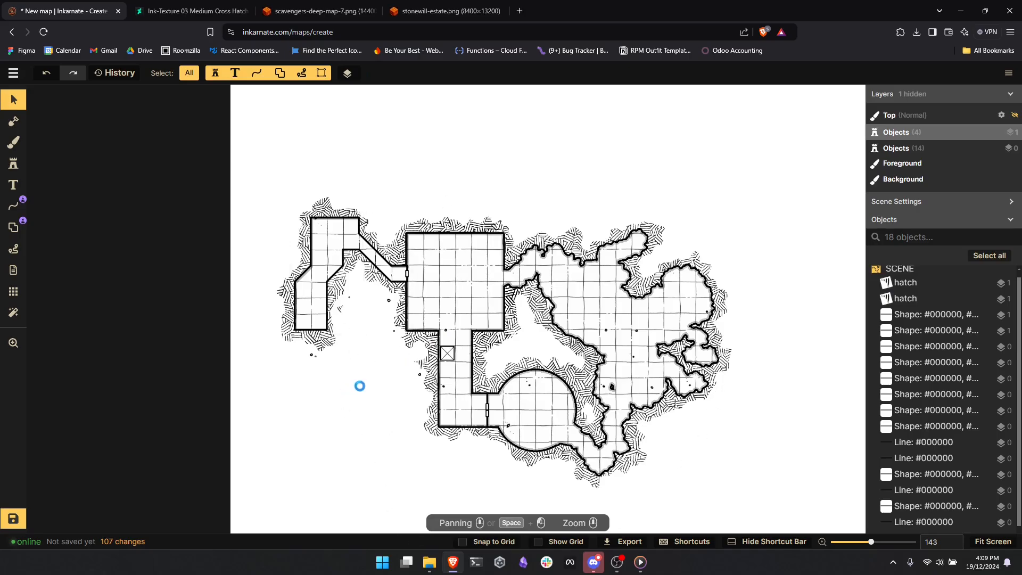
- Paste a hatch copy, rotate it to 15, and place it below the diagonal corridor near the large square room
key(ctrl+v)
scroll(388, 418, down, 9)
scroll(366, 393, up, 2)
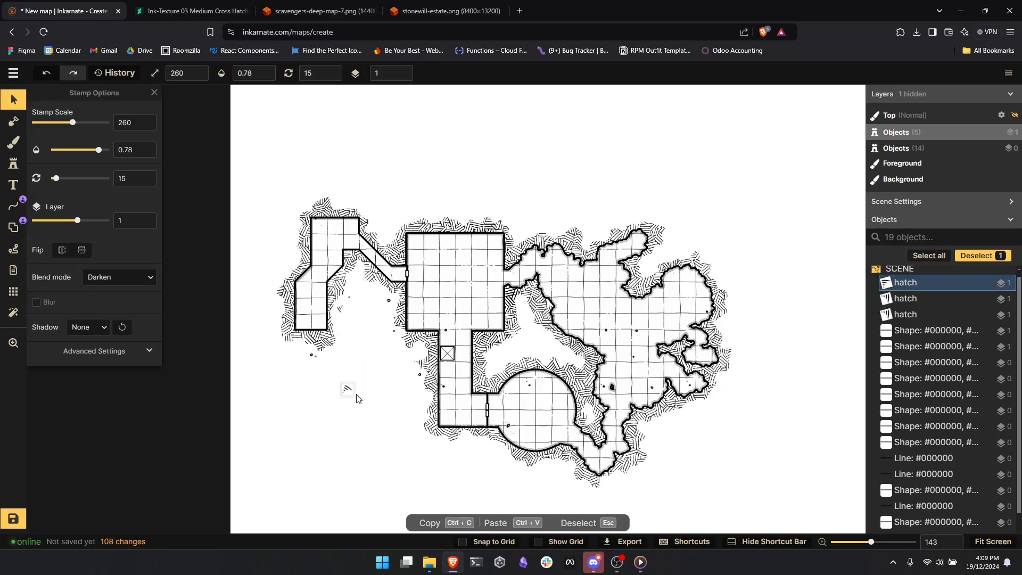
scroll(358, 351, up, 1)
drag(349, 389, 378, 289)
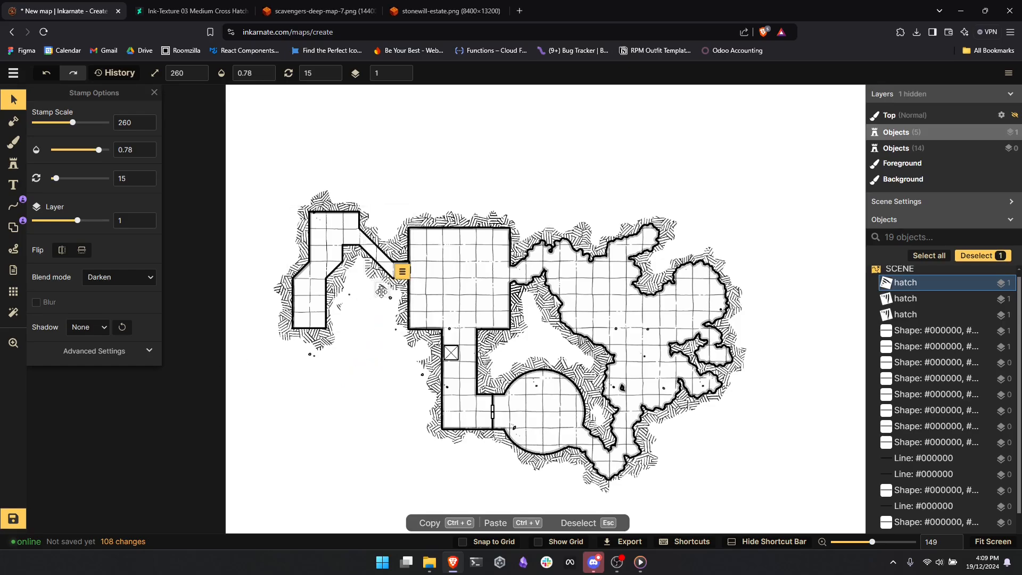
click(345, 428)
- Paste another hatch copy, place it in the blank area west of the lower corridor's south end, and rotate it
key(ctrl+v)
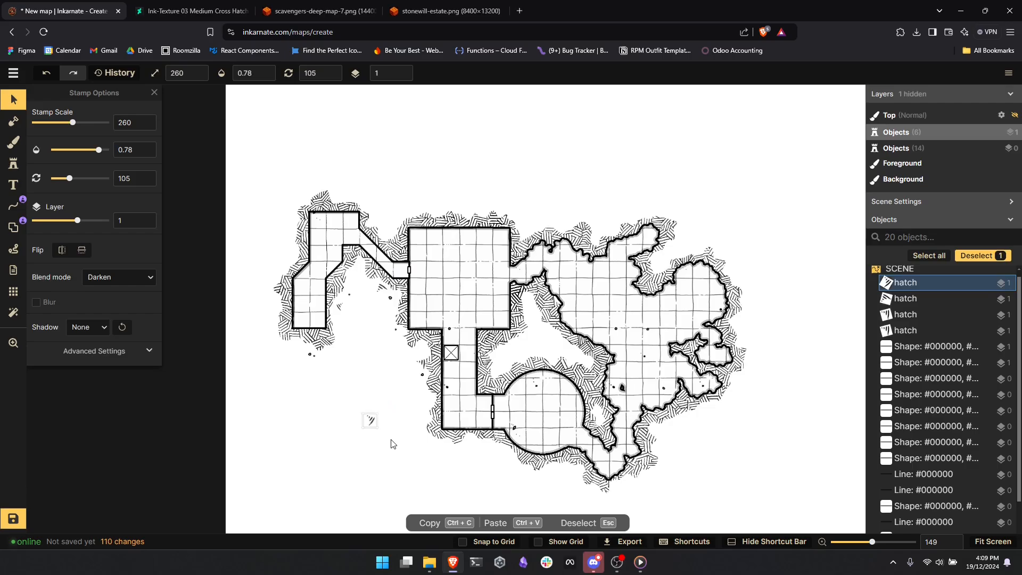
scroll(405, 442, up, 8)
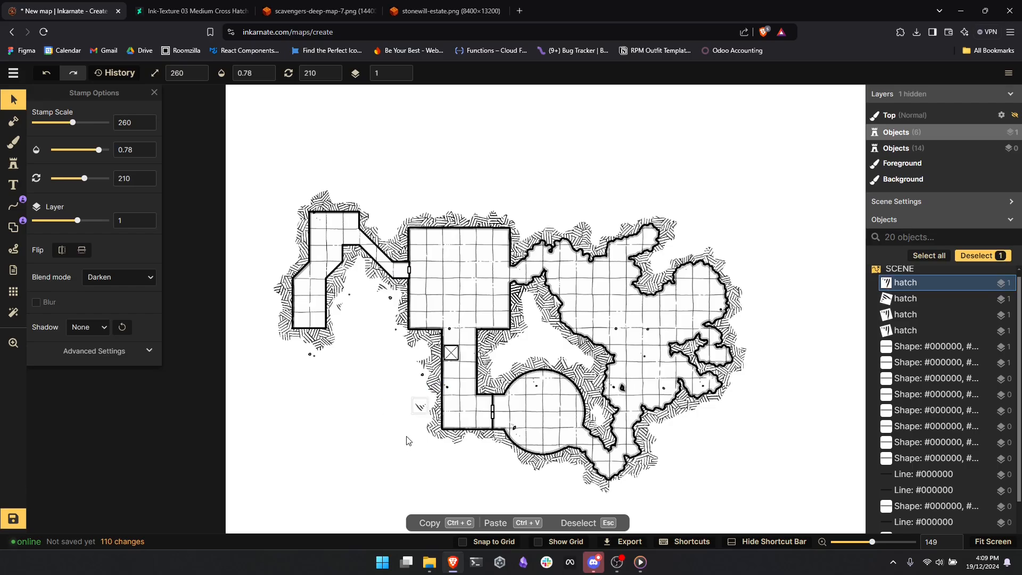
scroll(411, 436, down, 1)
click(374, 427)
click(418, 407)
scroll(367, 440, down, 1)
click(367, 434)
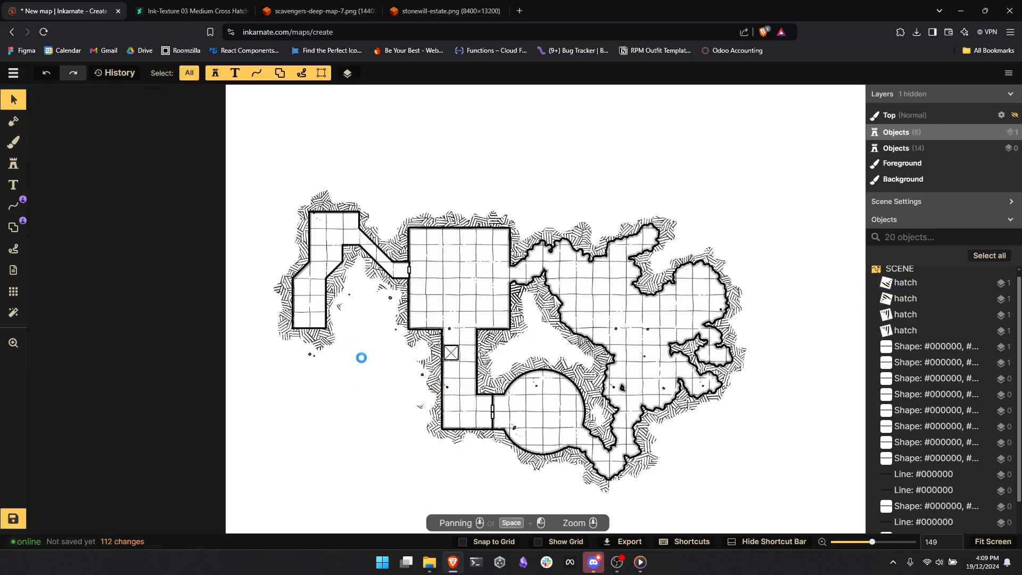
- Paste another hatch copy, rotate it to 30, and move it just below the far west room
key(ctrl+v)
scroll(370, 402, down, 3)
scroll(354, 388, up, 12)
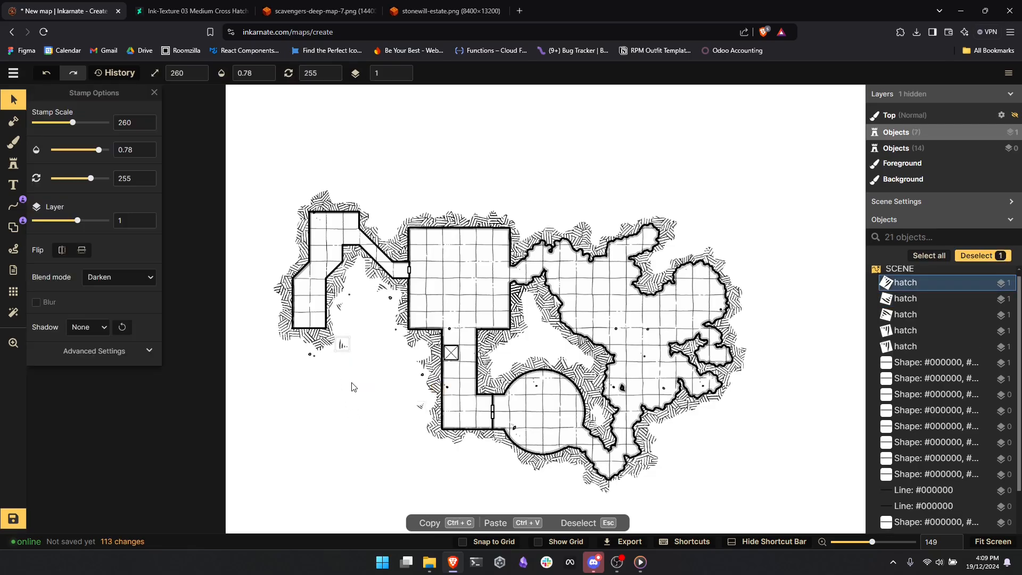
scroll(352, 387, up, 4)
scroll(351, 385, up, 5)
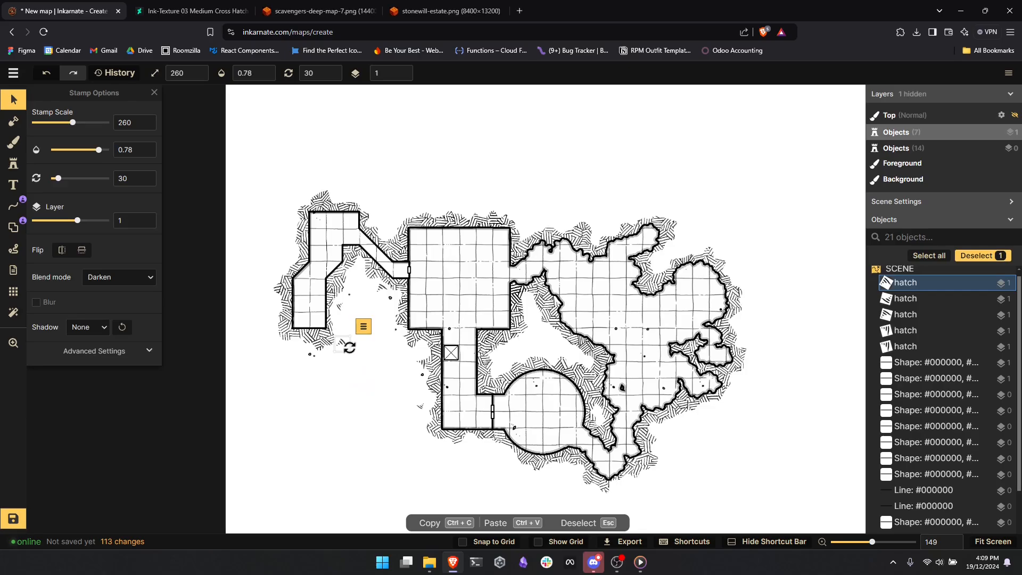
drag(340, 344, 292, 347)
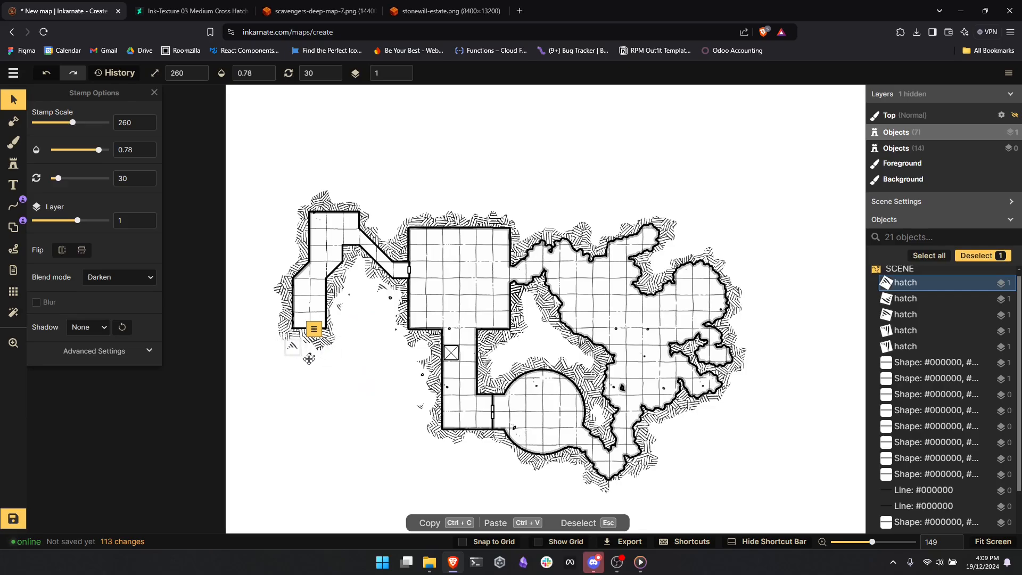
- Scale the new hatch stamp to 180, move it southeast of the far west room, and rotate it to 285
scroll(352, 395, up, 1)
scroll(349, 396, up, 2)
scroll(346, 394, down, 4)
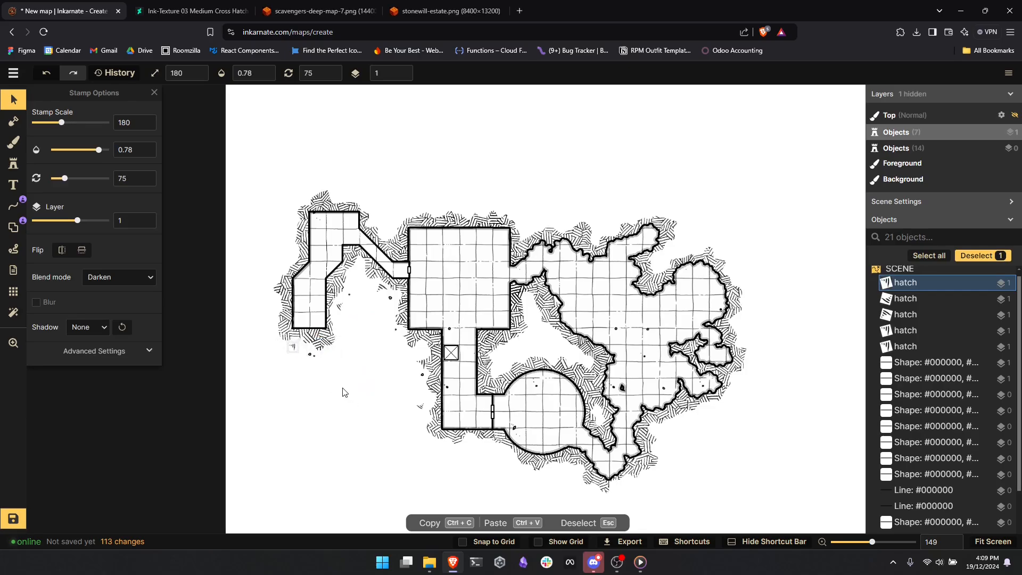
scroll(344, 393, down, 7)
drag(283, 344, 326, 346)
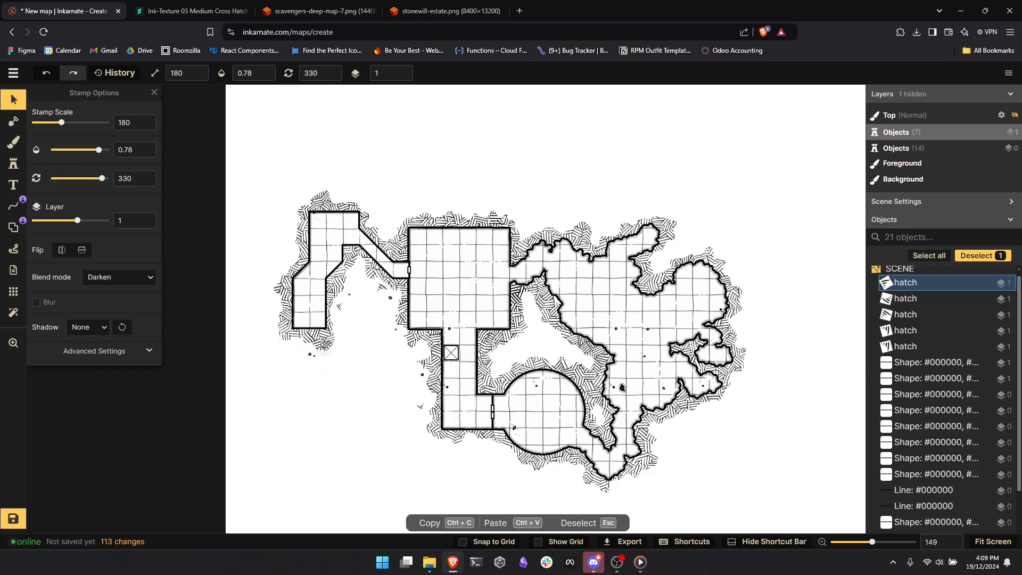
scroll(338, 343, down, 3)
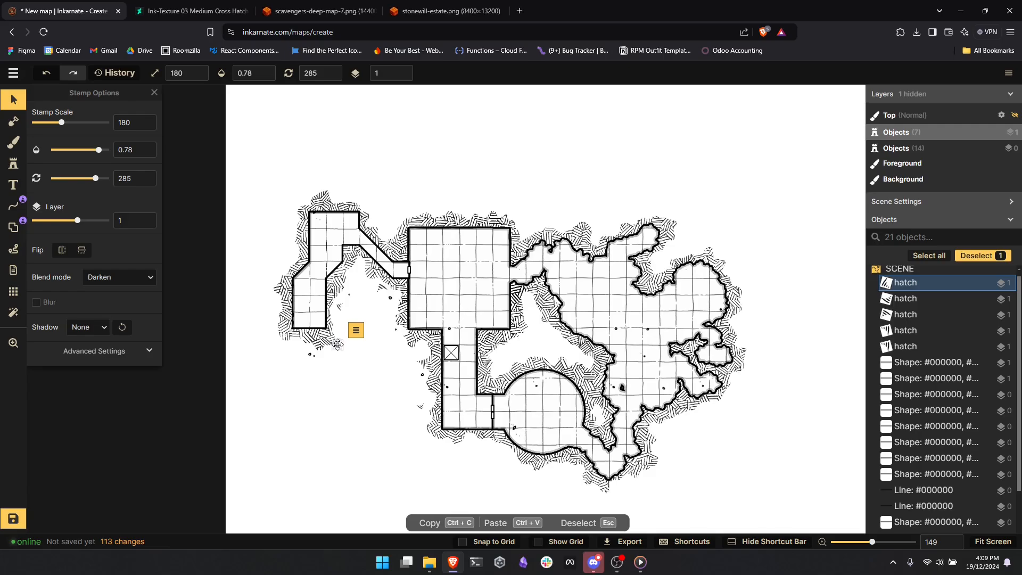
click(349, 387)
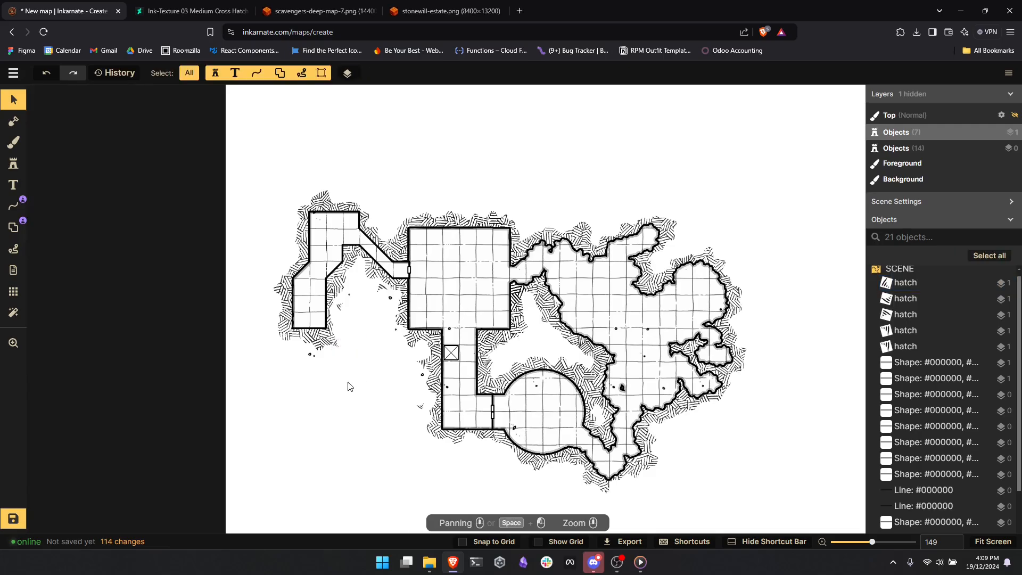
- Place a text label reading "1" in the large square room
scroll(371, 404, down, 2)
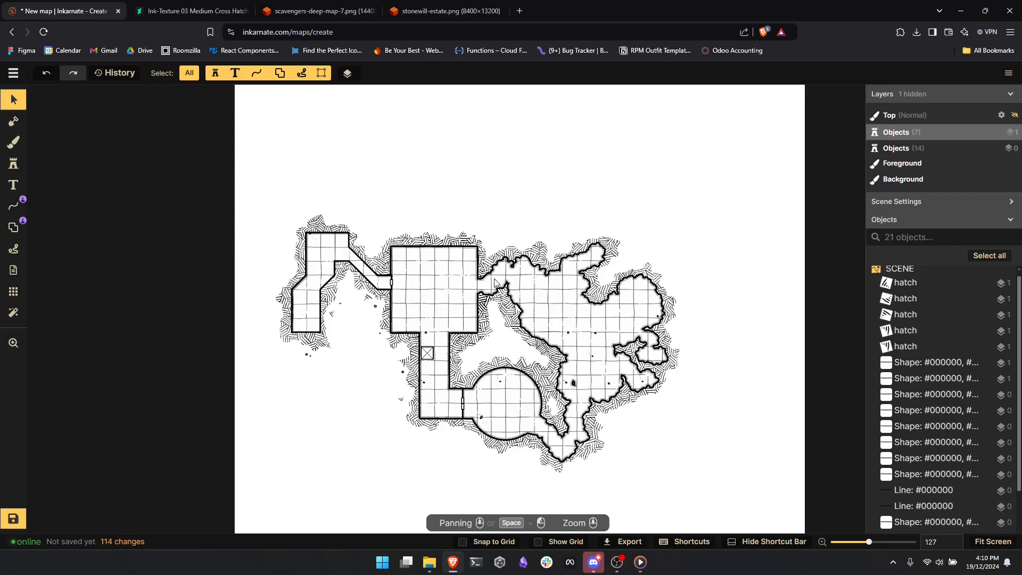
drag(431, 406, 403, 374)
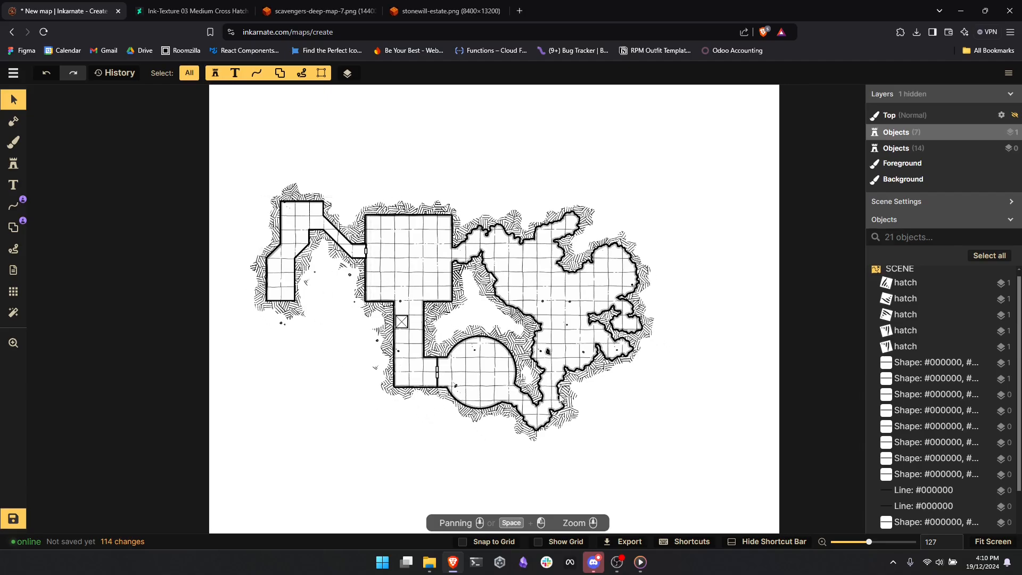
scroll(349, 395, up, 2)
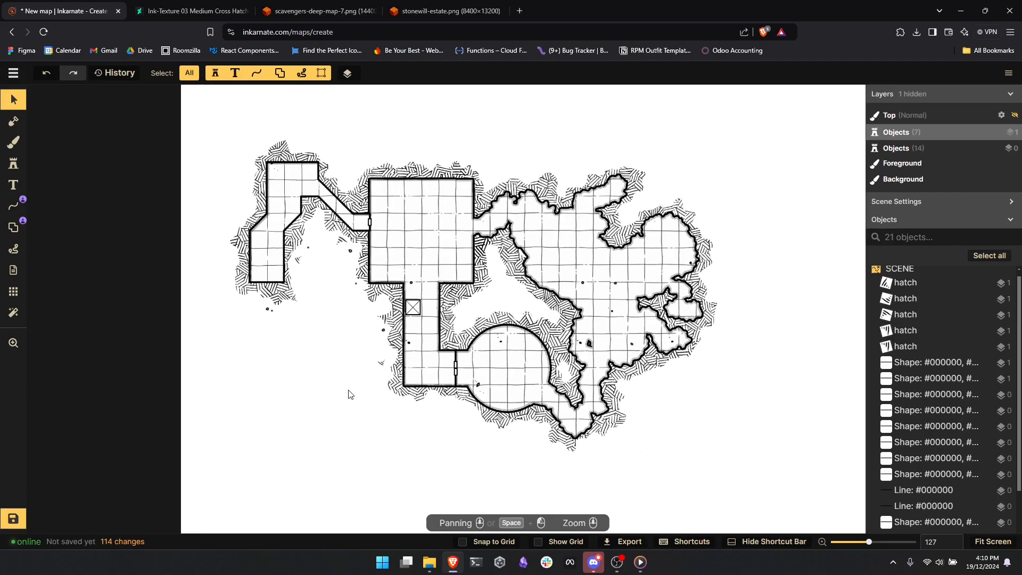
scroll(364, 393, down, 2)
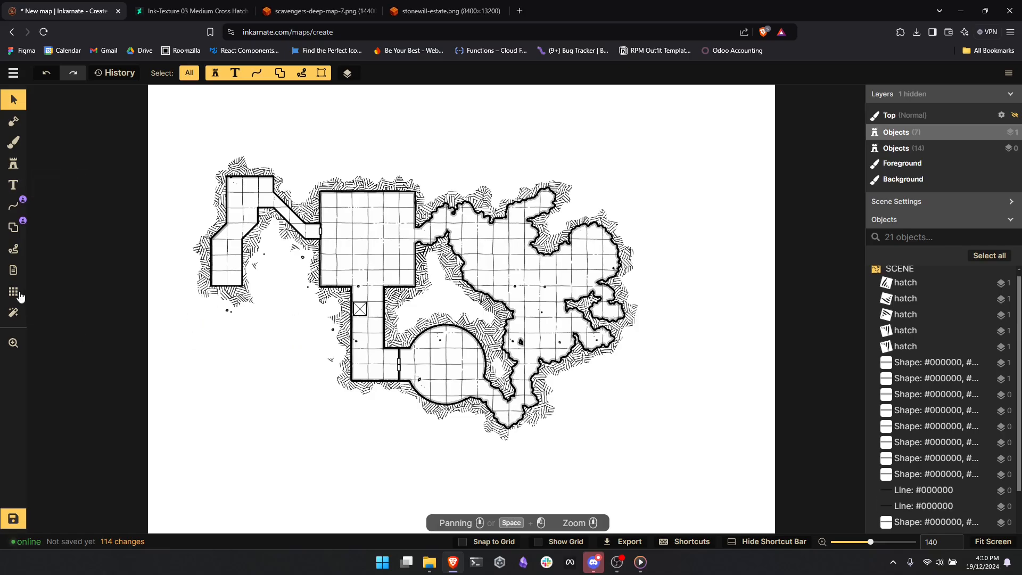
click(14, 185)
scroll(426, 306, up, 3)
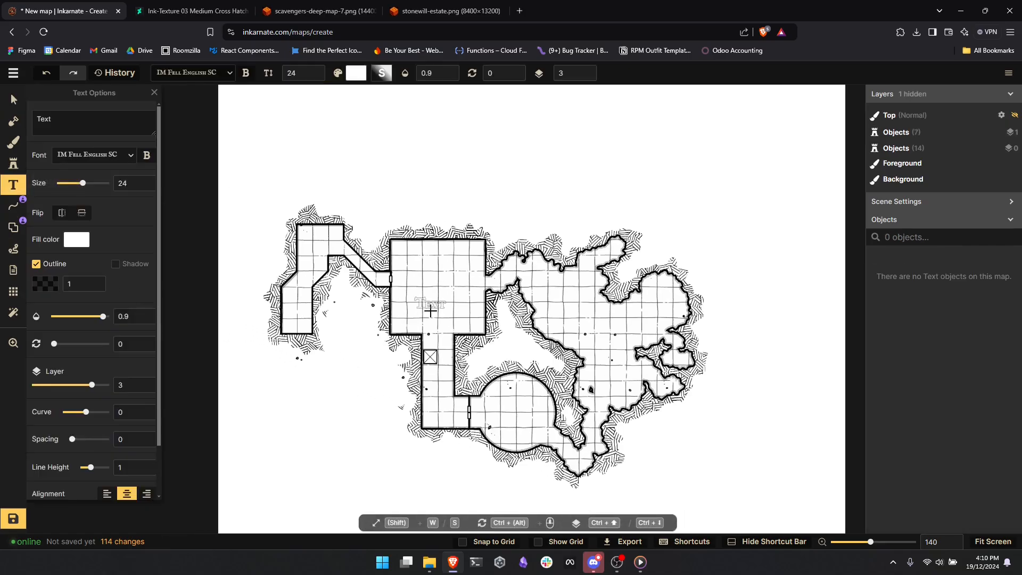
click(439, 288)
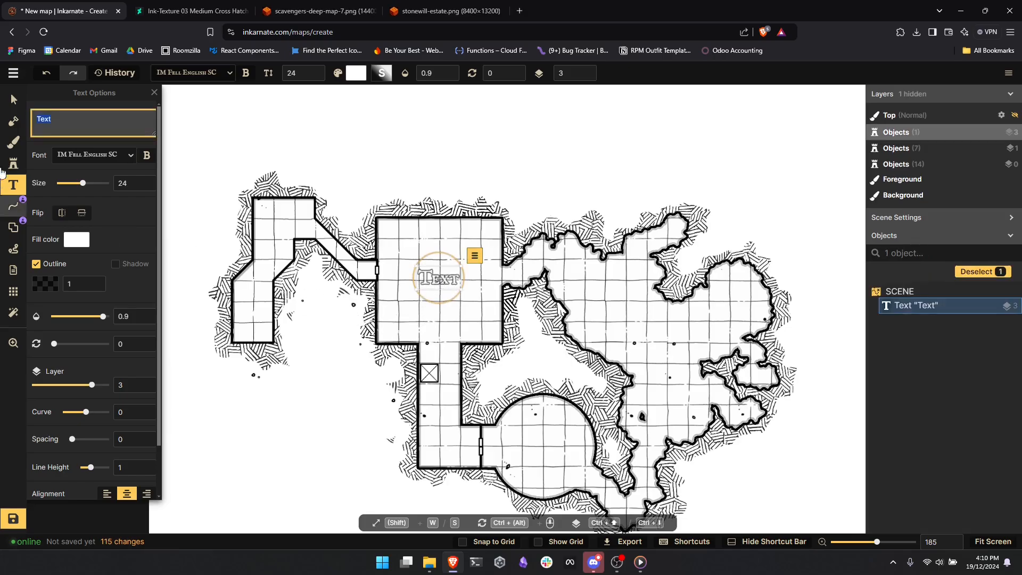
text(1)
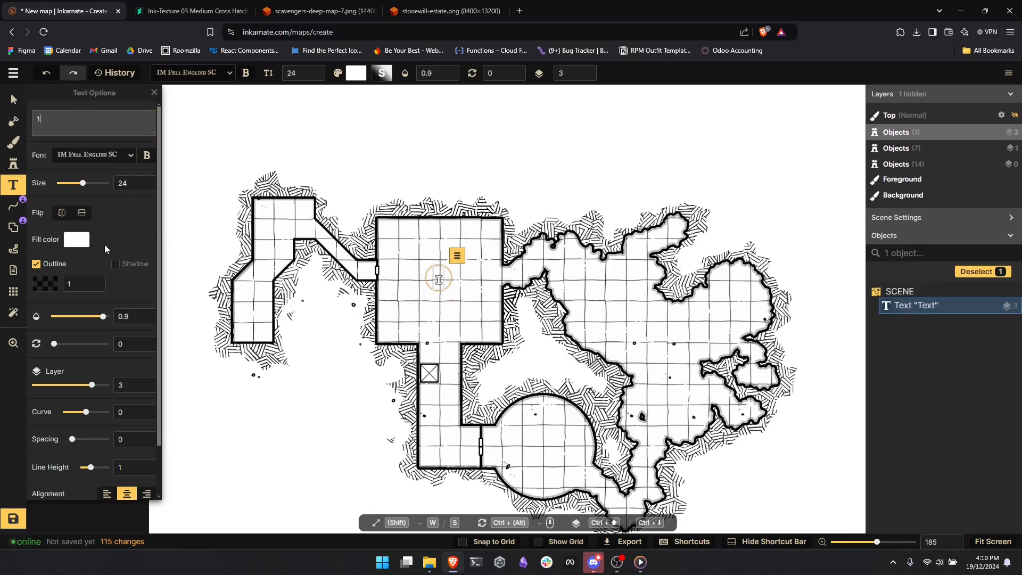
click(18, 106)
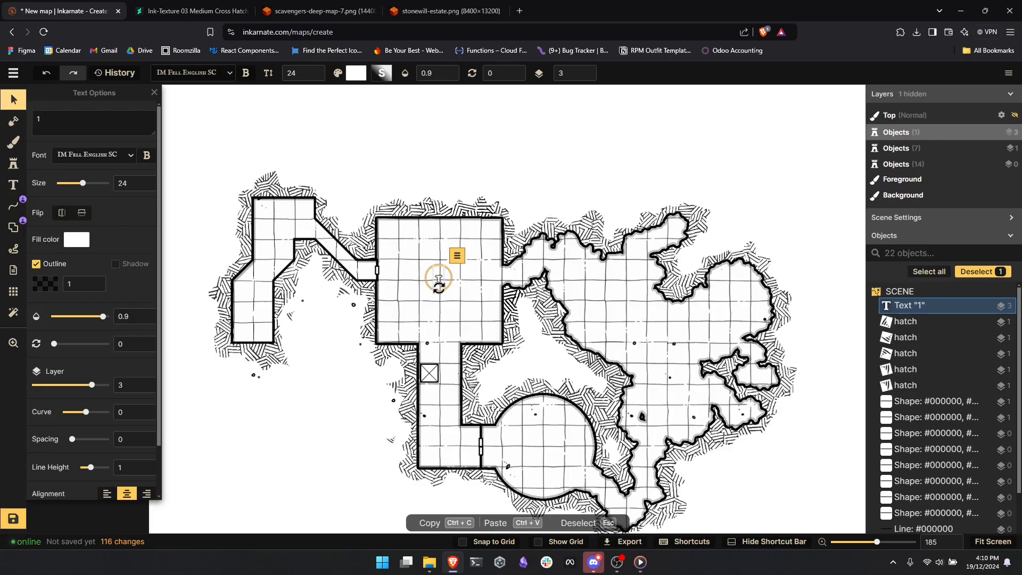
- Turn on snapping to the grid and add a one-tile square shape in the lower part of the large square room
click(13, 227)
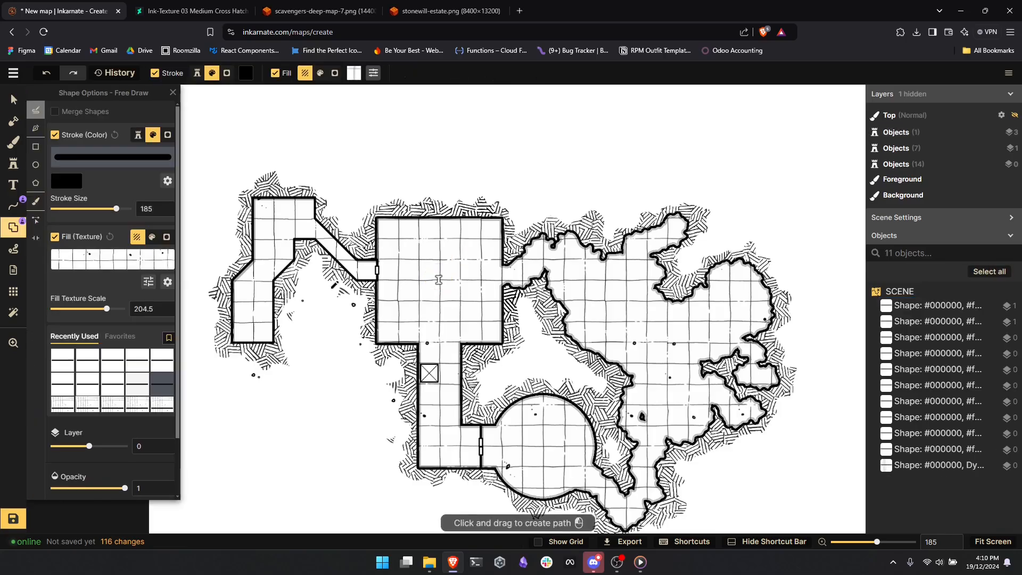
scroll(237, 286, up, 2)
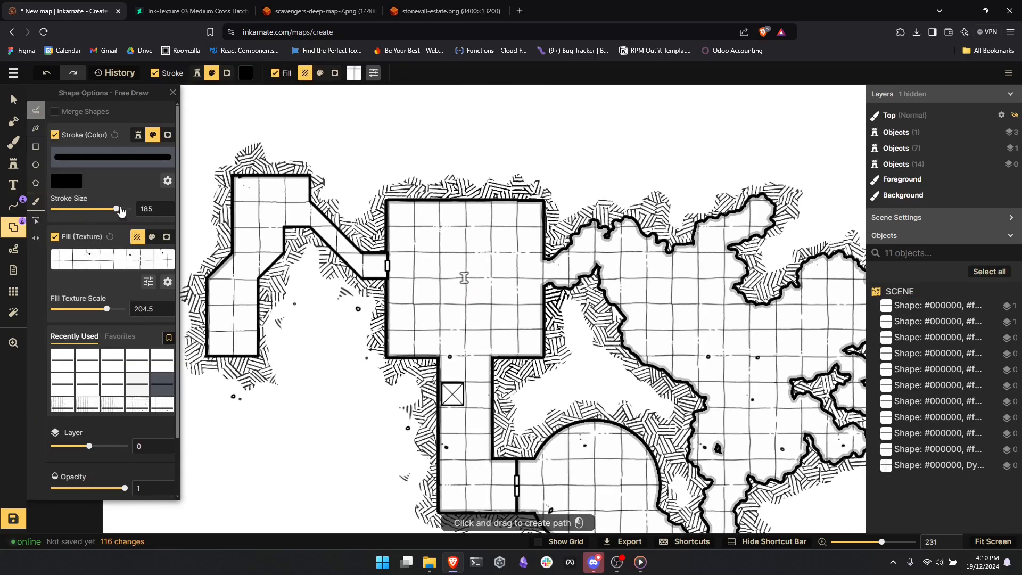
click(36, 146)
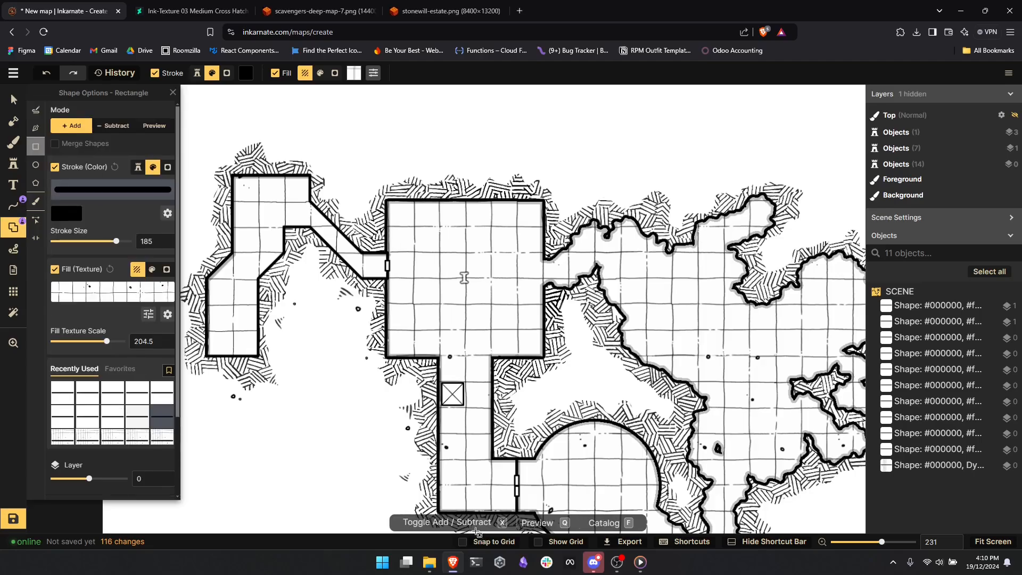
click(480, 541)
mouse_move(442, 305)
mouse_down()
mouse_move(482, 343)
mouse_move(465, 331)
mouse_up()
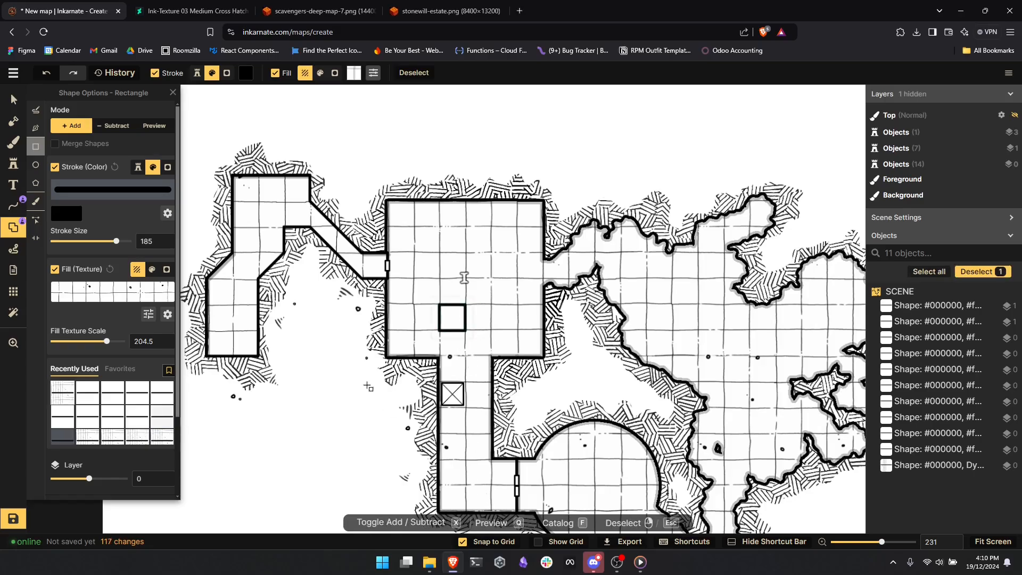
- Remove the small square's stroke and fill it with solid black, #000000
click(55, 167)
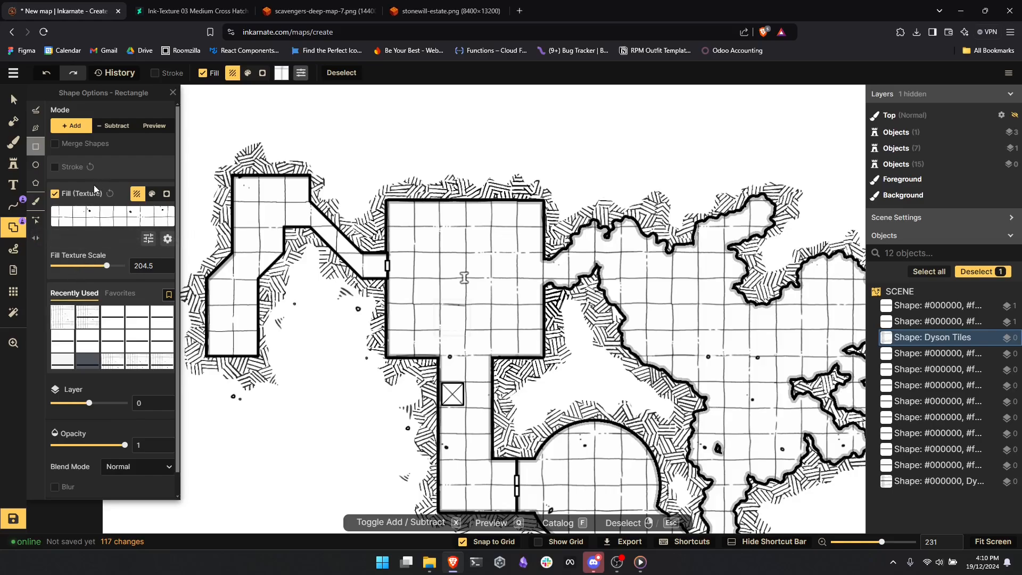
click(152, 194)
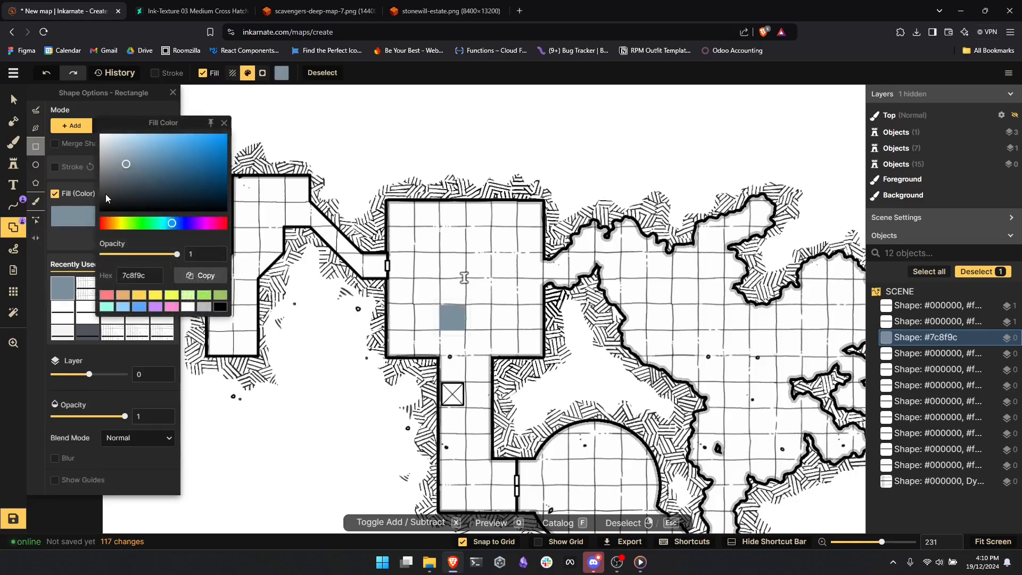
drag(106, 198, 76, 236)
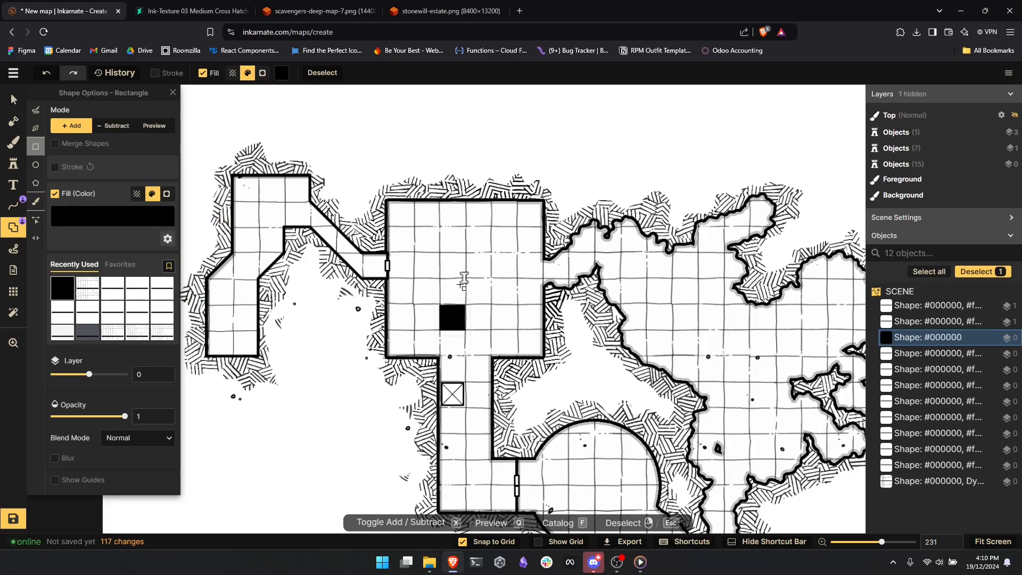
- Move the "1" text label onto the black square
click(14, 106)
click(464, 280)
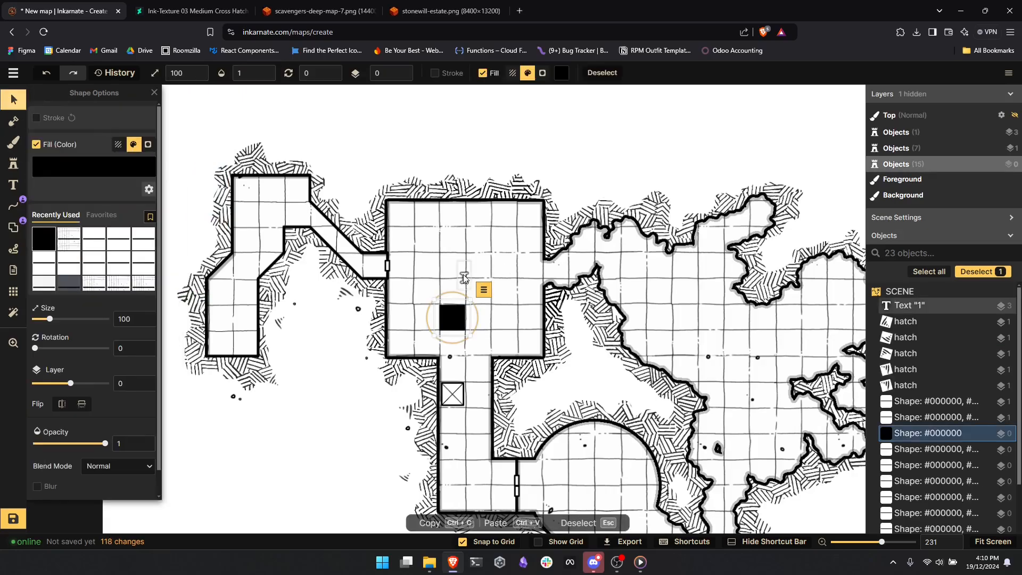
drag(465, 288, 452, 319)
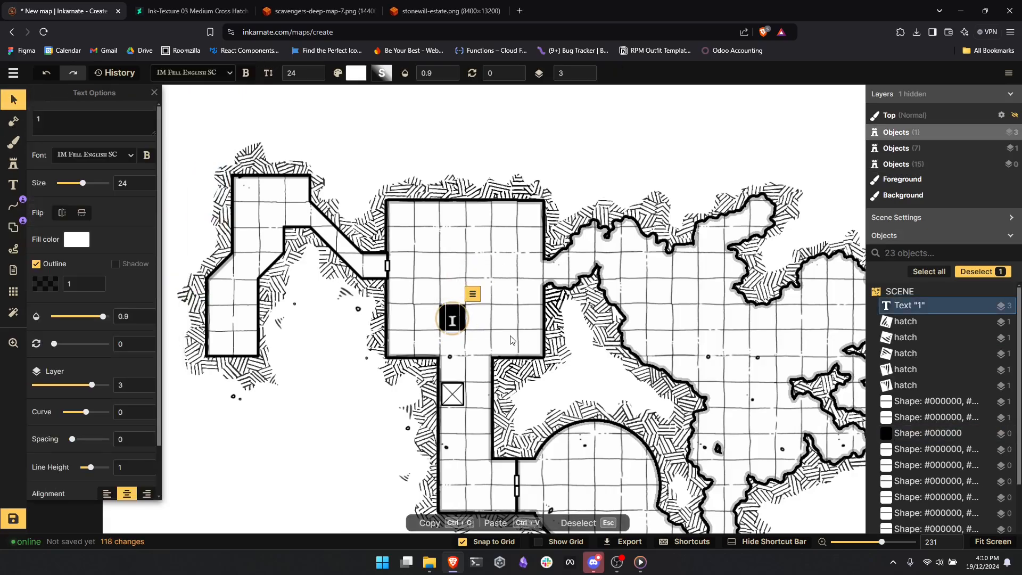
- Change the font of the "1" label on the black square to Open Sans
click(92, 157)
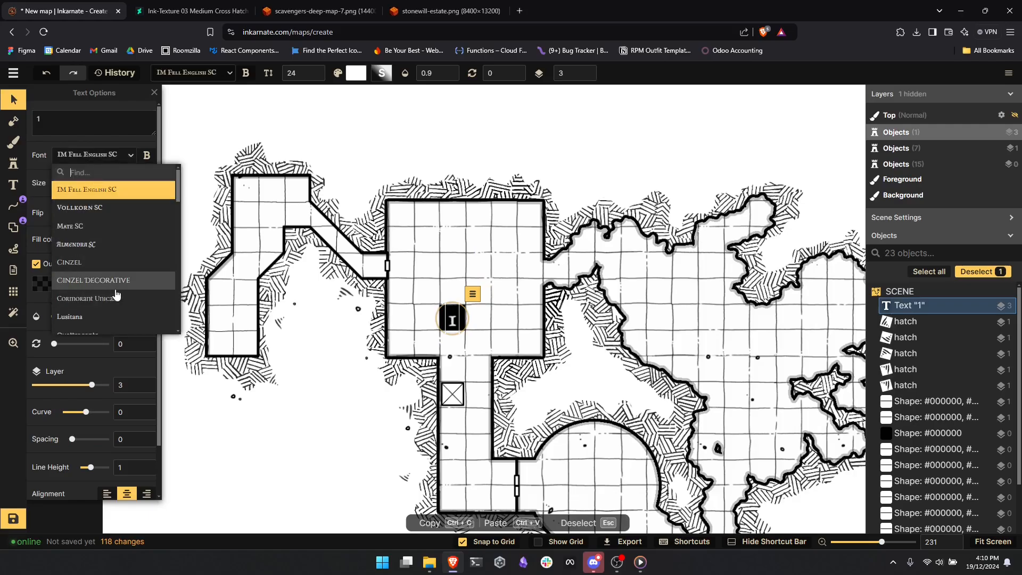
scroll(122, 263, down, 1)
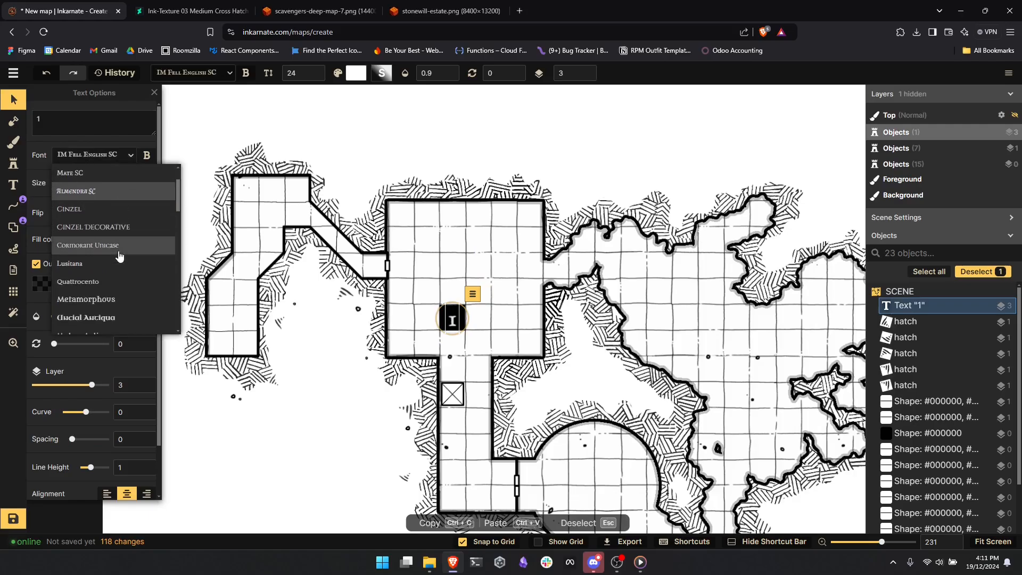
scroll(119, 254, down, 6)
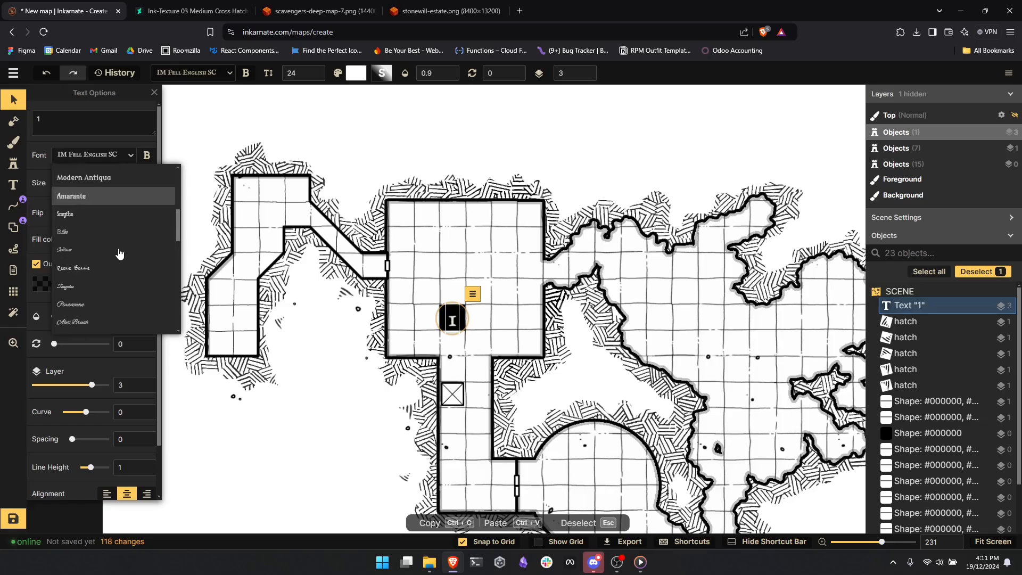
scroll(119, 254, down, 6)
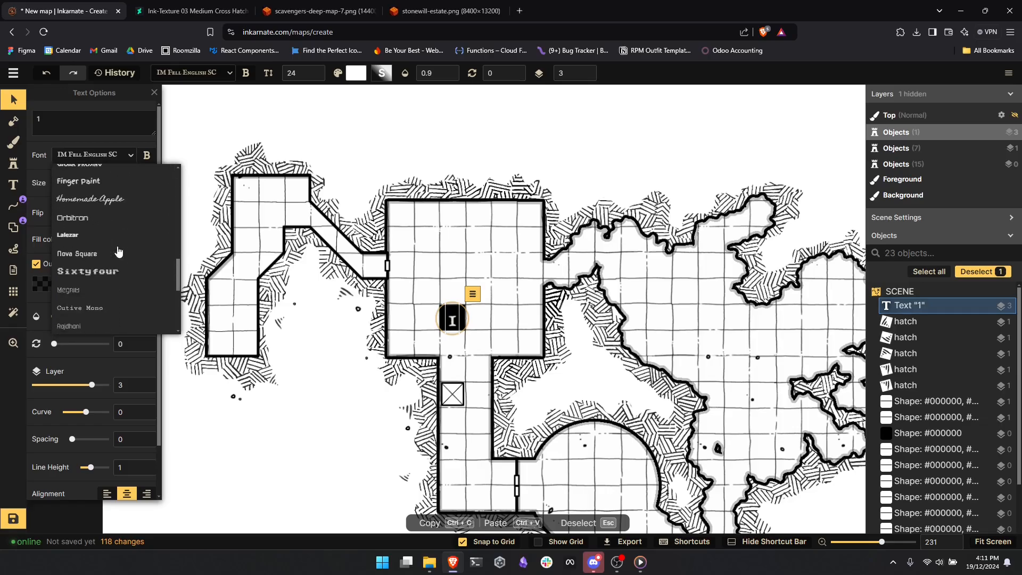
scroll(119, 252, down, 5)
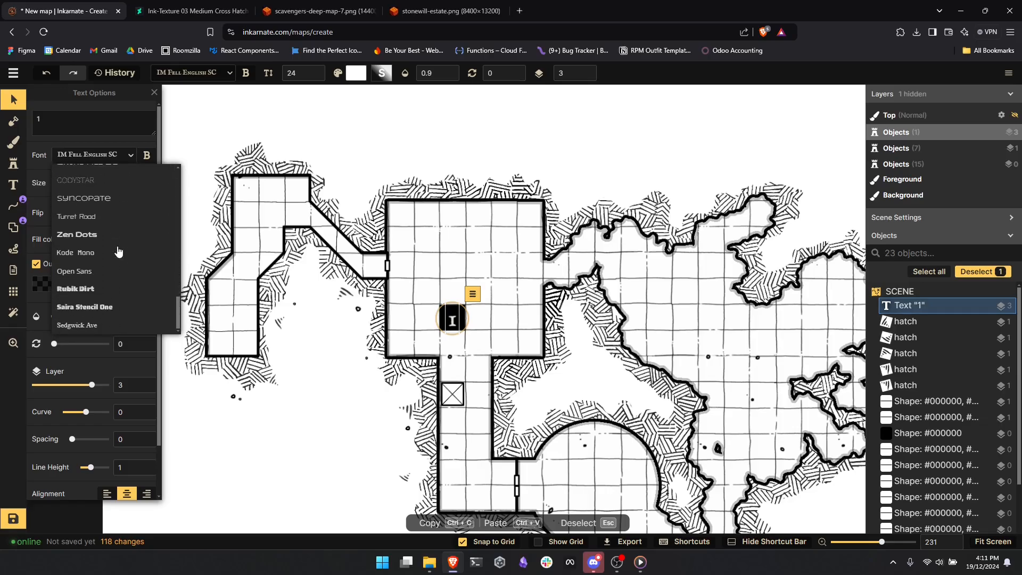
click(92, 271)
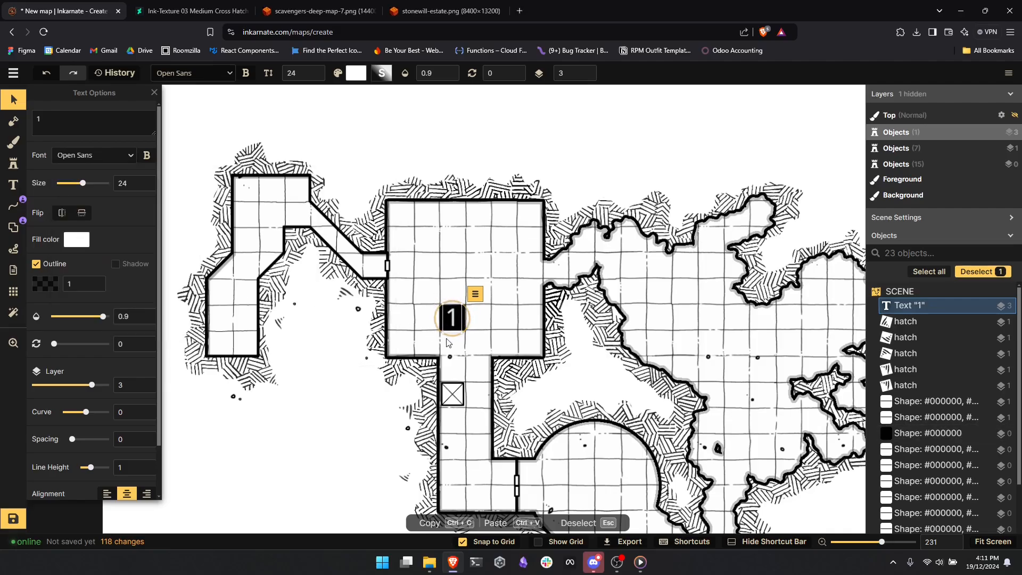
- Set the label's text size to 22 and change its text to "35"
double_click(127, 184)
text(18)
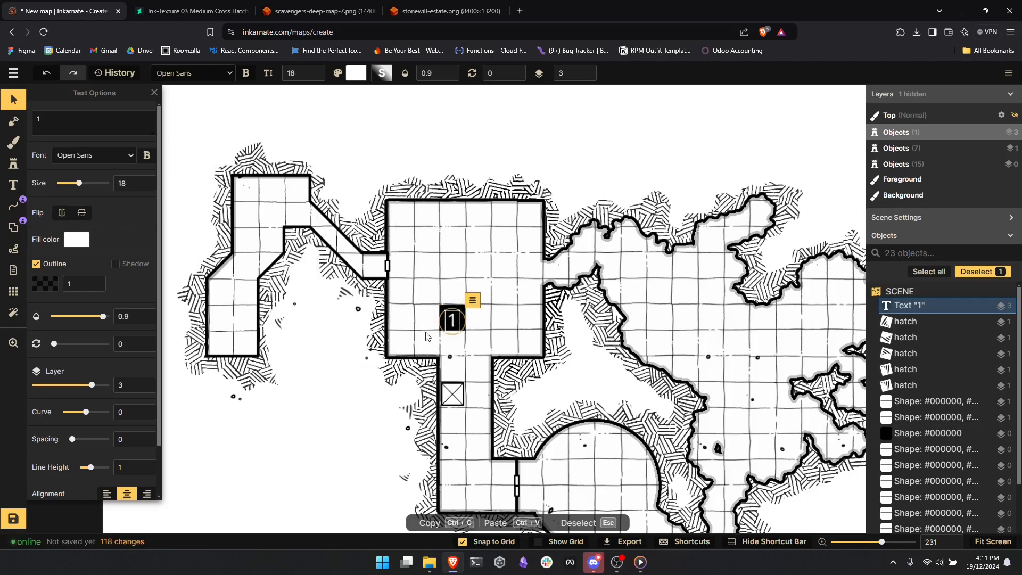
text(22)
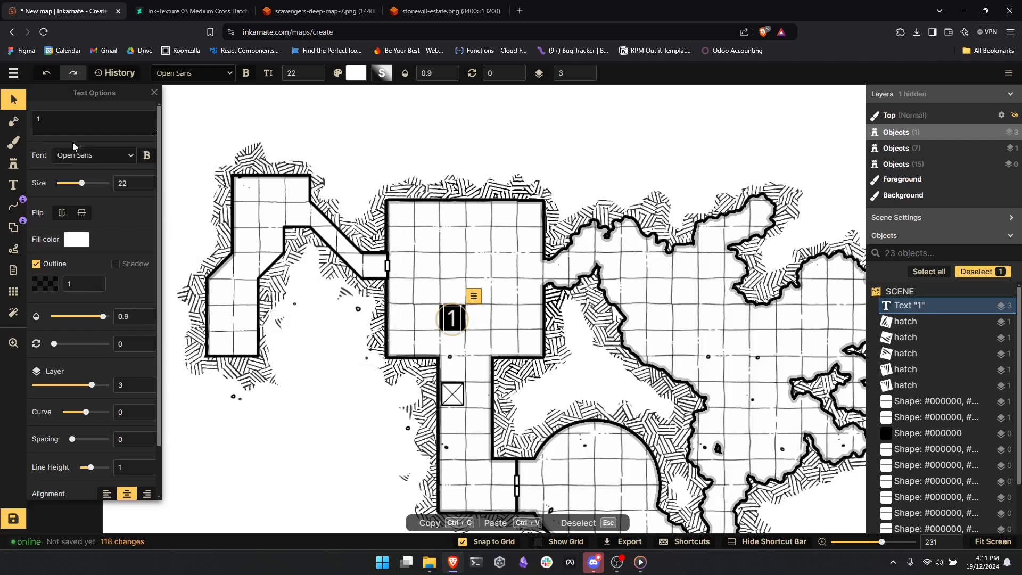
click(64, 125)
text(3)
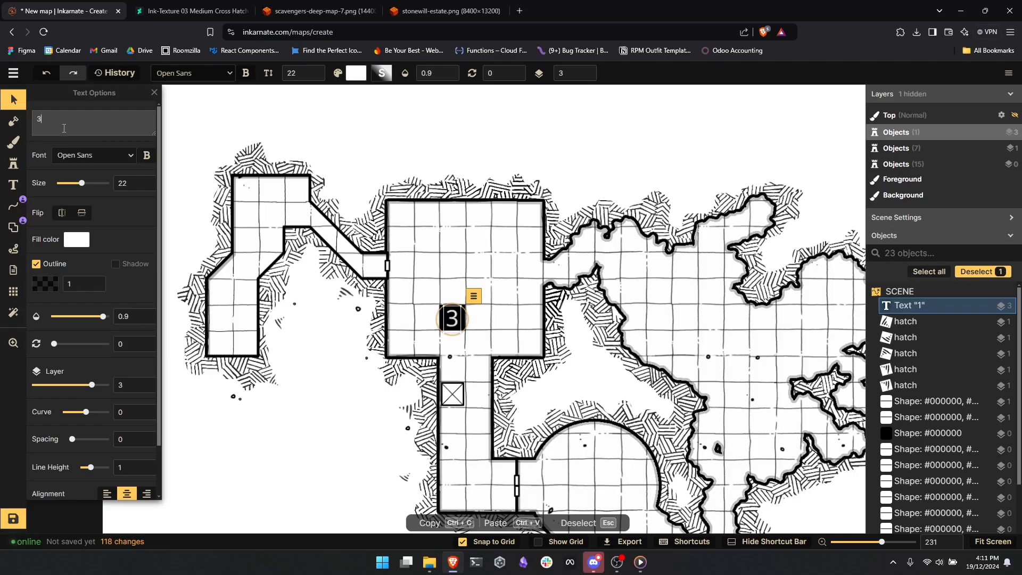
text(5)
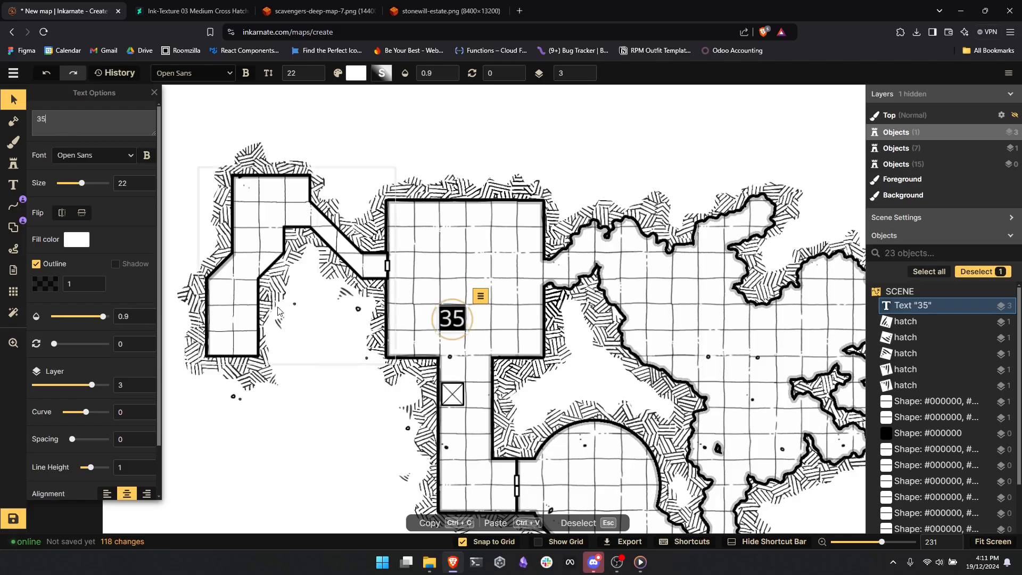
- Set the label's text size to 18 and its line height to 1.6, then deselect it
double_click(129, 182)
text(20)
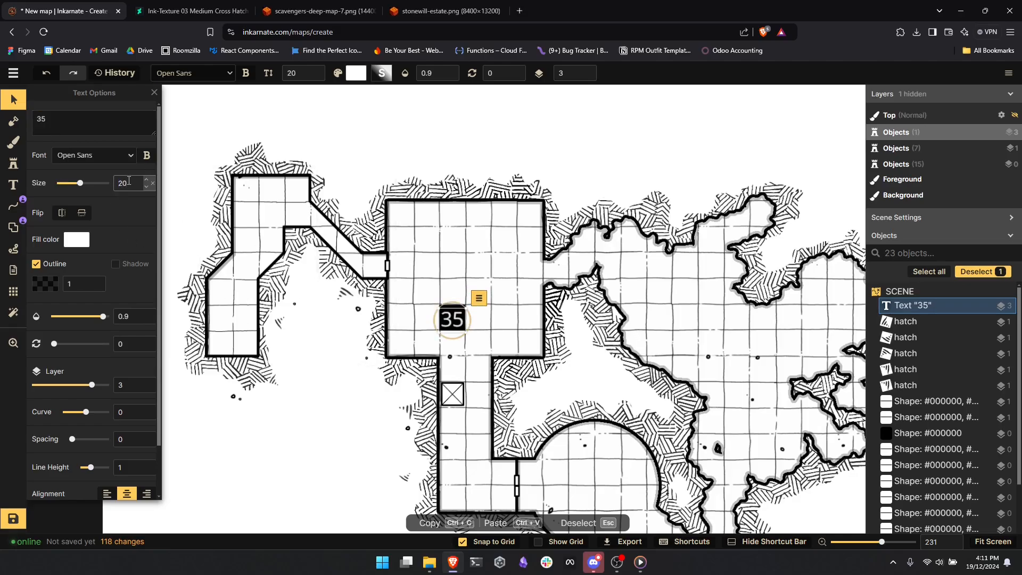
text(18)
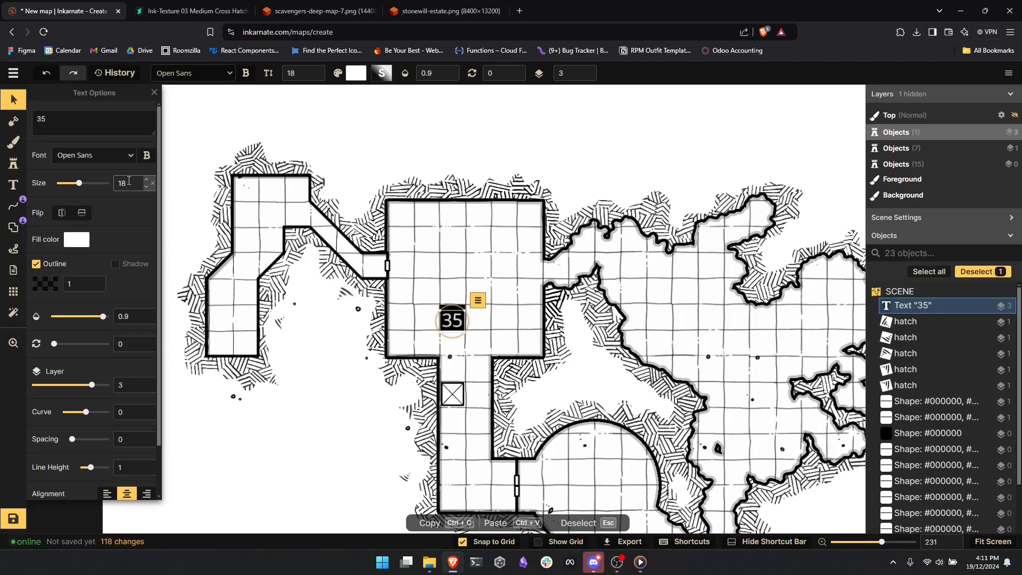
drag(91, 468, 100, 468)
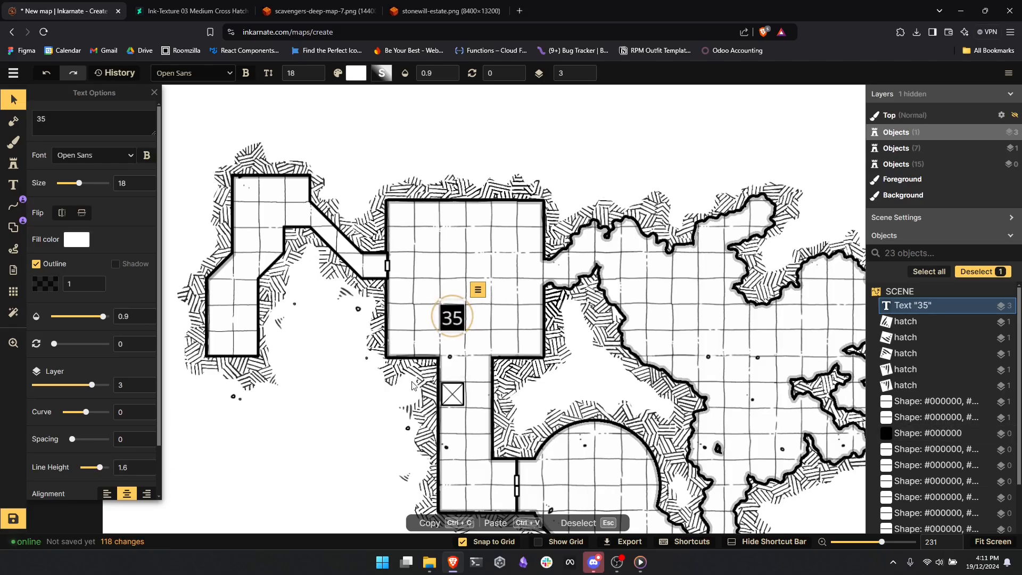
key(Escape)
- Group the number label and its black square under the name "Key Number"
scroll(429, 262, down, 5)
scroll(474, 301, up, 3)
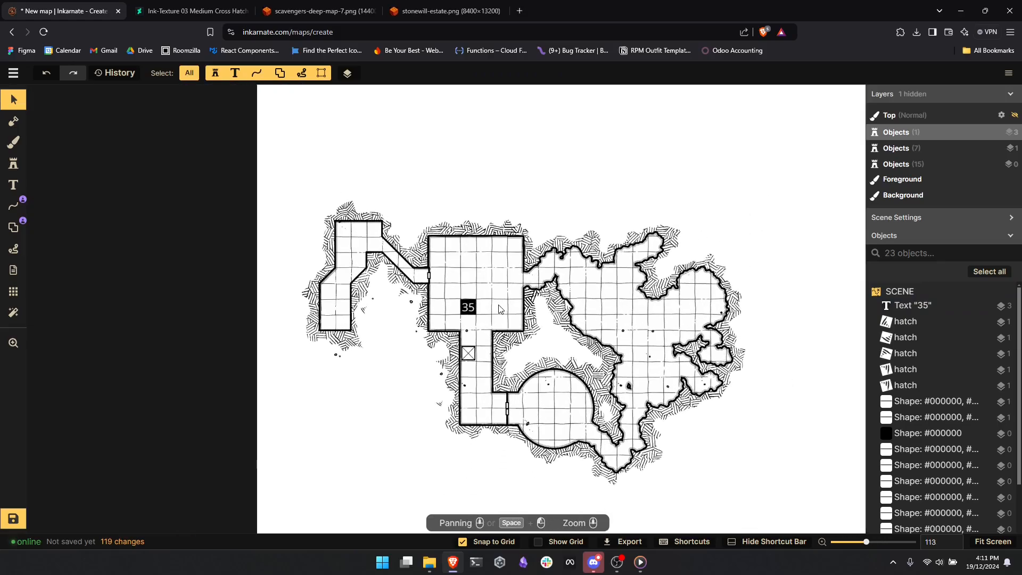
scroll(473, 302, up, 4)
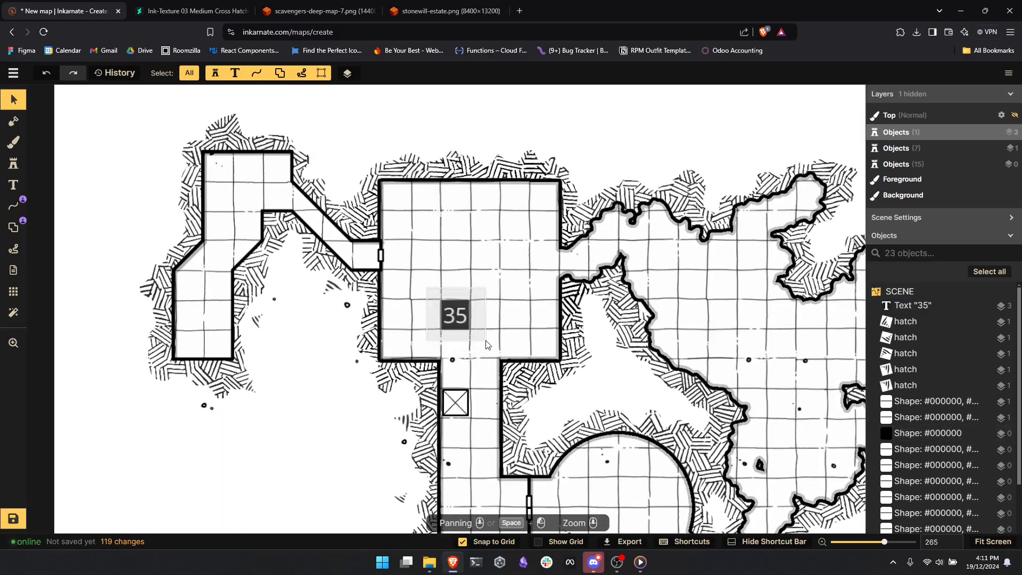
right_click(451, 317)
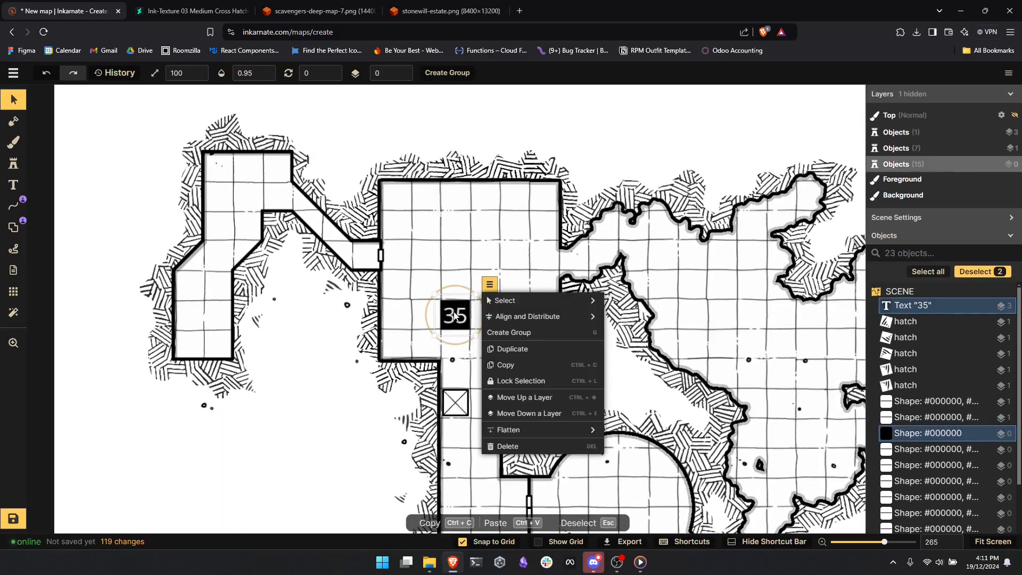
click(517, 333)
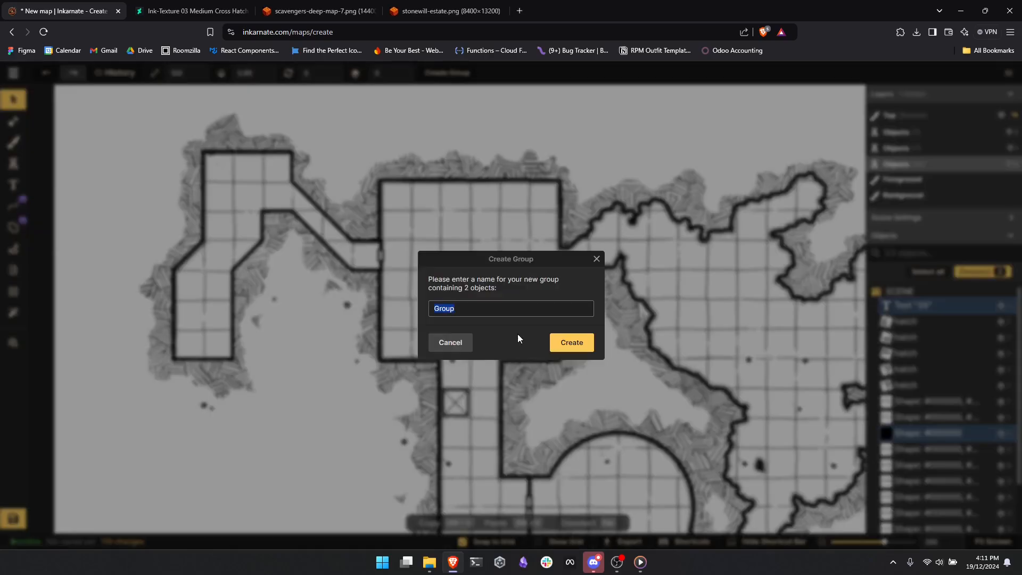
text(Key Number)
click(556, 343)
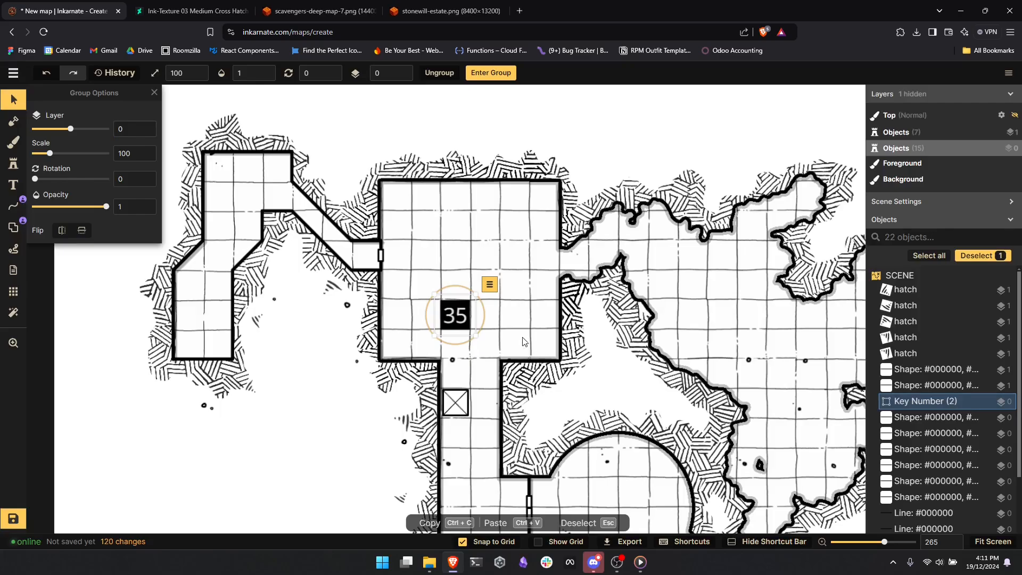
- Change the text inside the Key Number group to "1" and leave the group
double_click(454, 311)
click(459, 319)
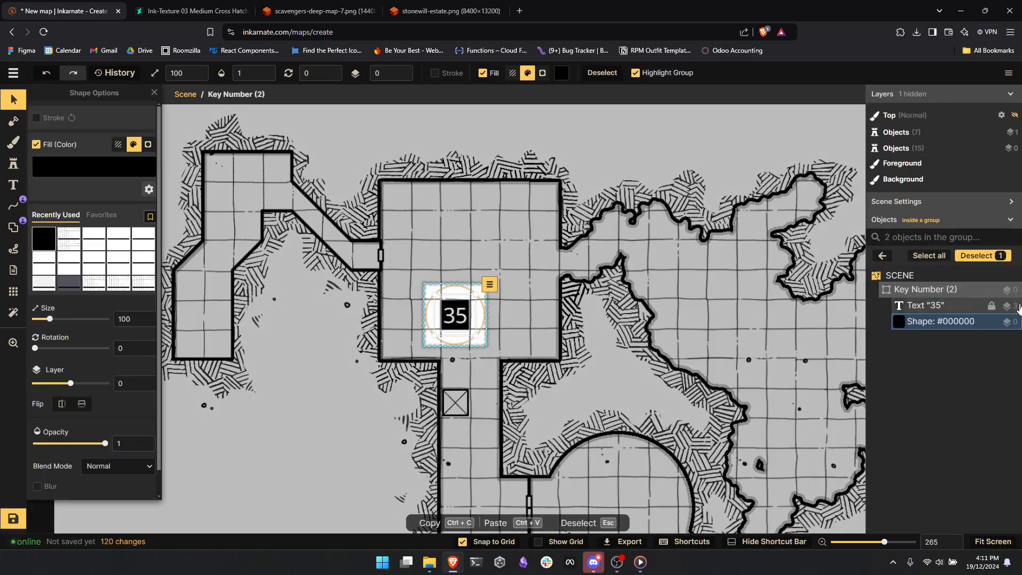
click(926, 305)
click(72, 115)
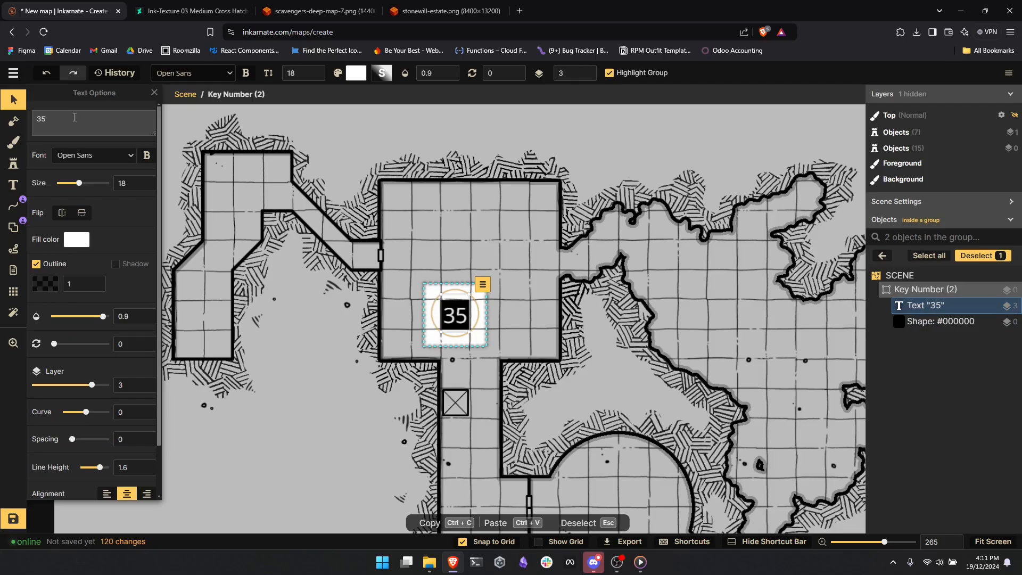
key(BackSpace)
key(BackSpace)
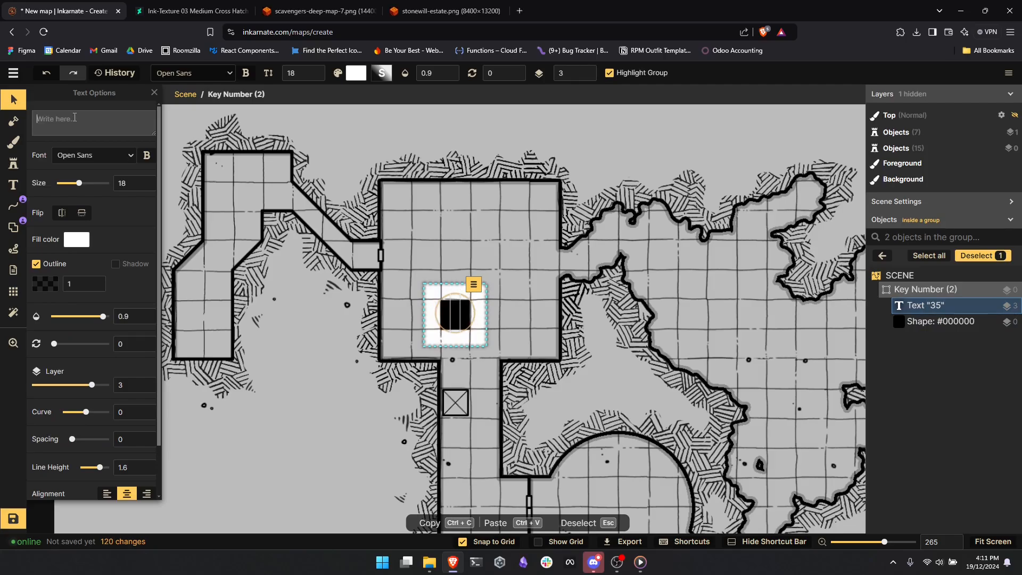
text(1)
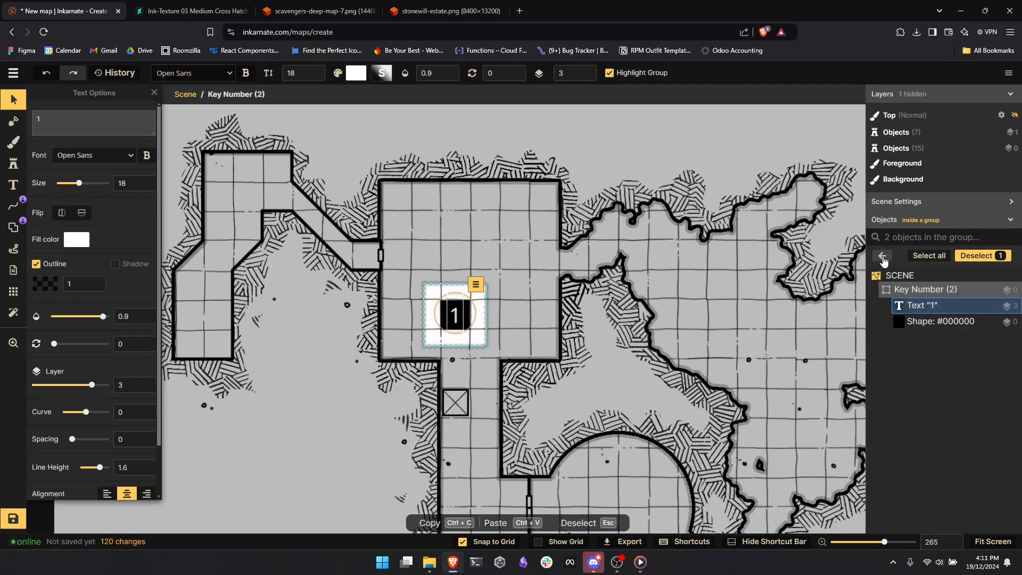
click(883, 256)
- Move the Key Number group up and left within the large square room, turning off grid snapping to fine-tune its position
mouse_move(456, 316)
mouse_down()
mouse_move(454, 231)
mouse_move(434, 265)
mouse_move(484, 293)
mouse_move(431, 269)
mouse_move(440, 264)
mouse_move(446, 281)
mouse_up()
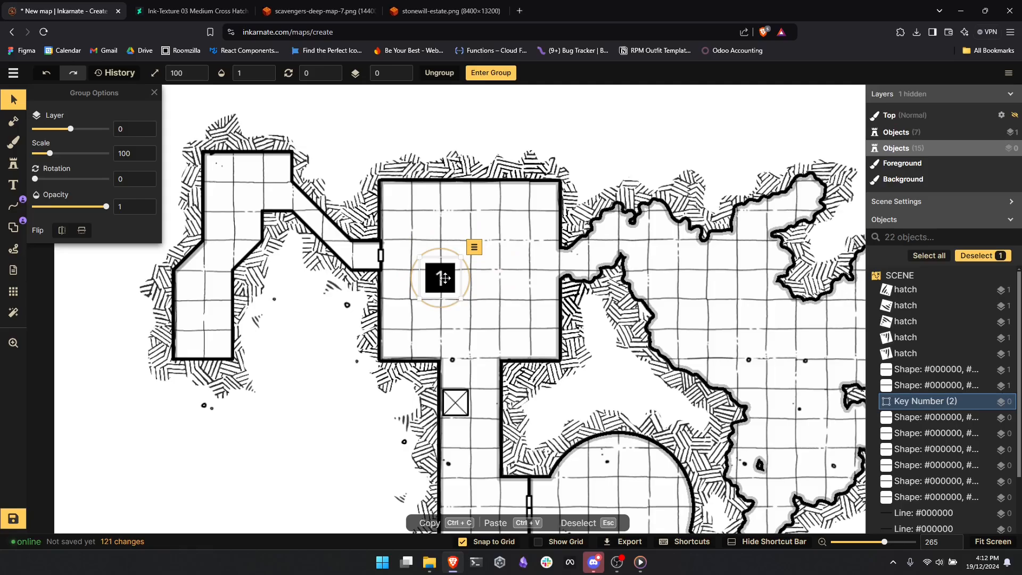
scroll(436, 299, down, 5)
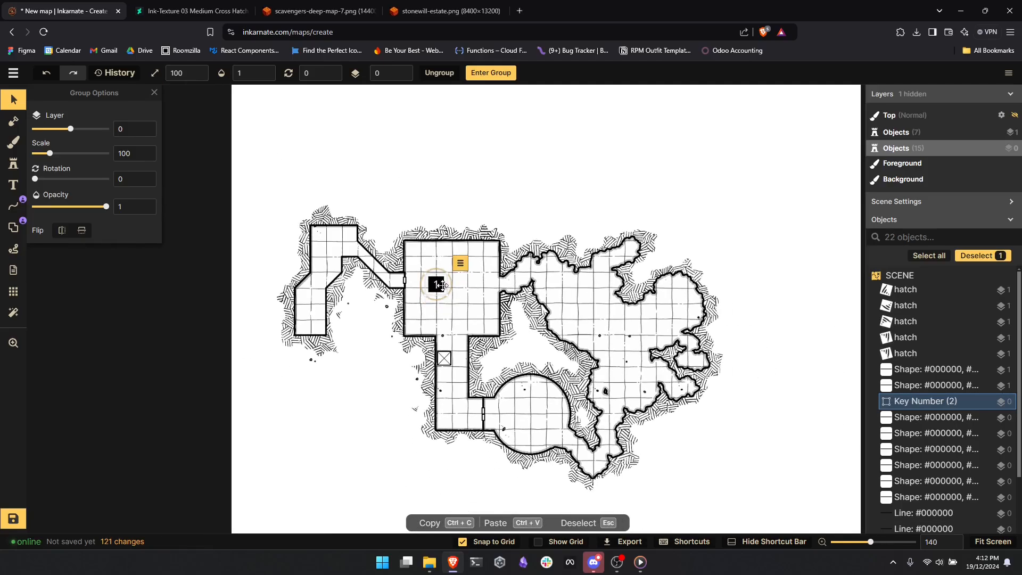
click(482, 542)
drag(436, 286, 437, 290)
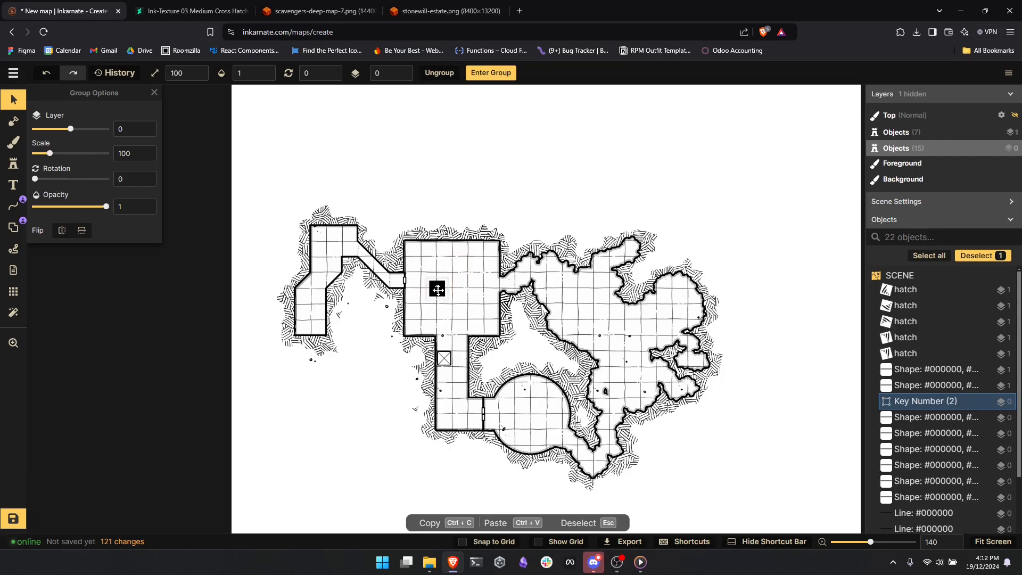
drag(437, 290, 436, 289)
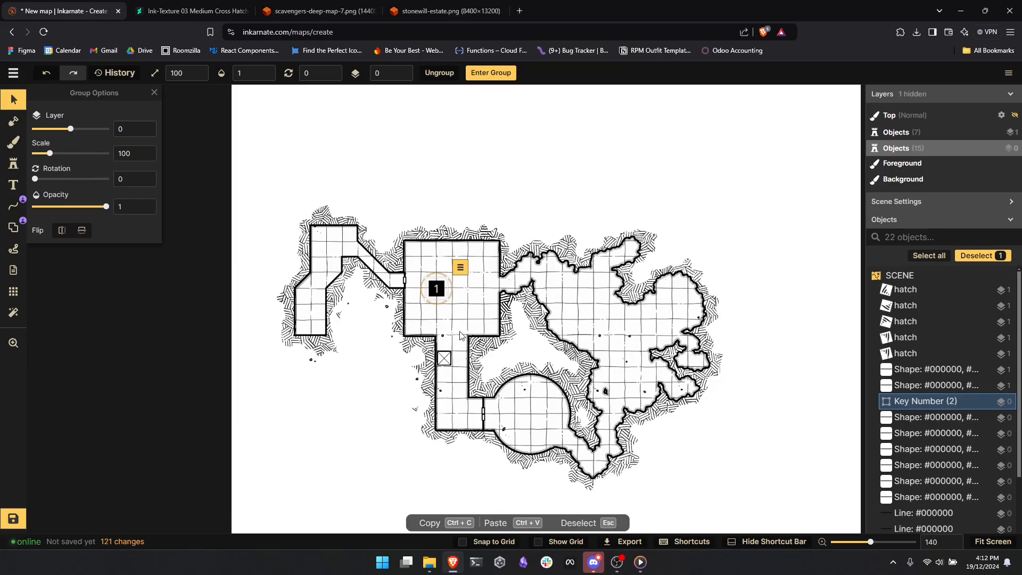
click(371, 437)
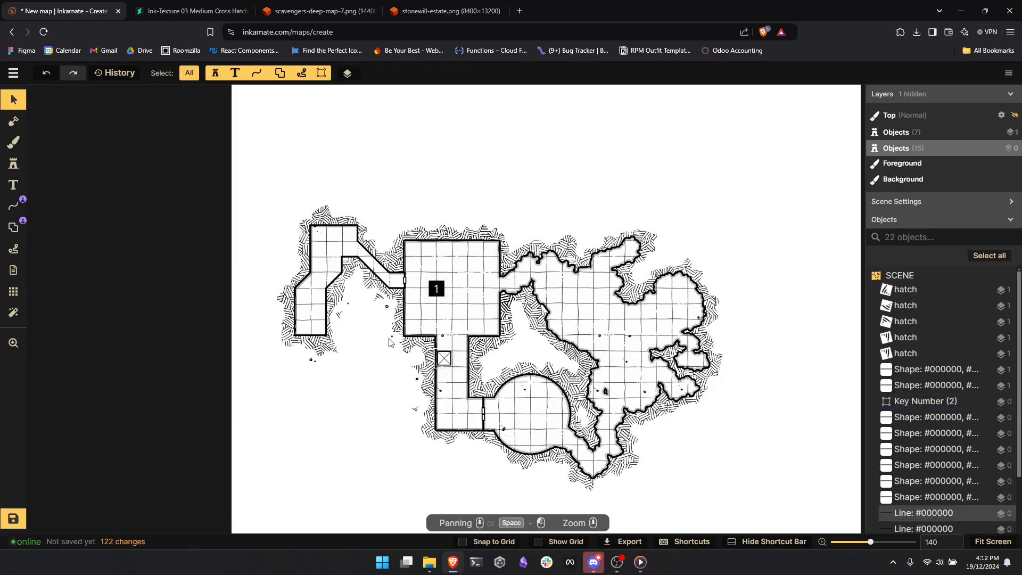
- Turn grid snapping back on and add a text label reading "A" in the corridor just above the crossed square
click(14, 185)
click(75, 121)
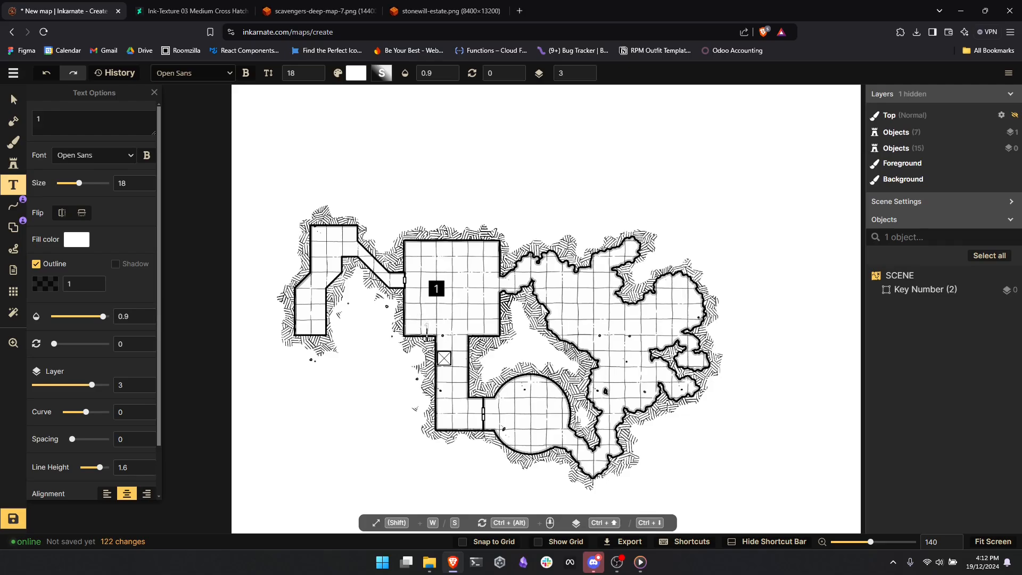
click(479, 541)
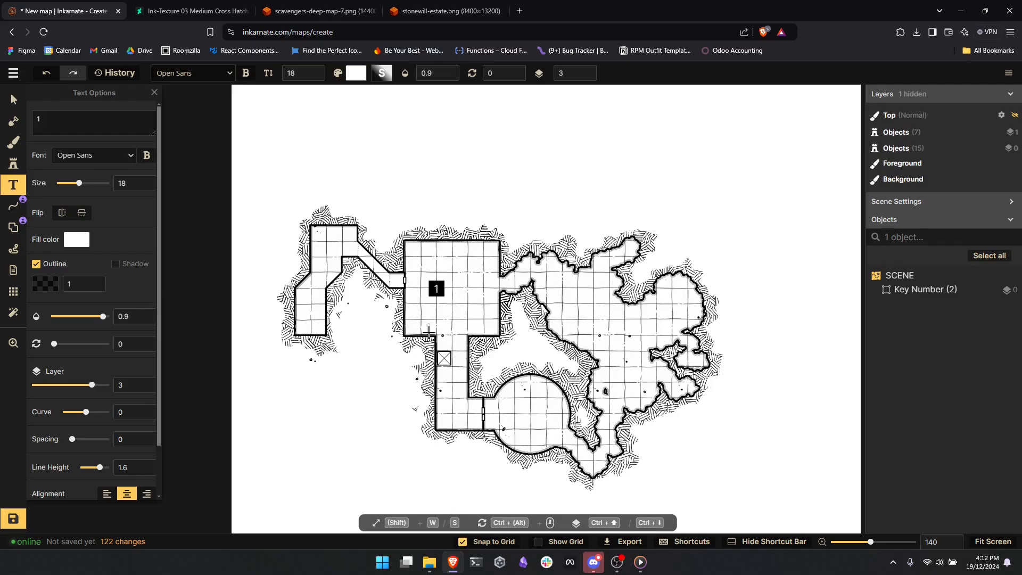
click(429, 332)
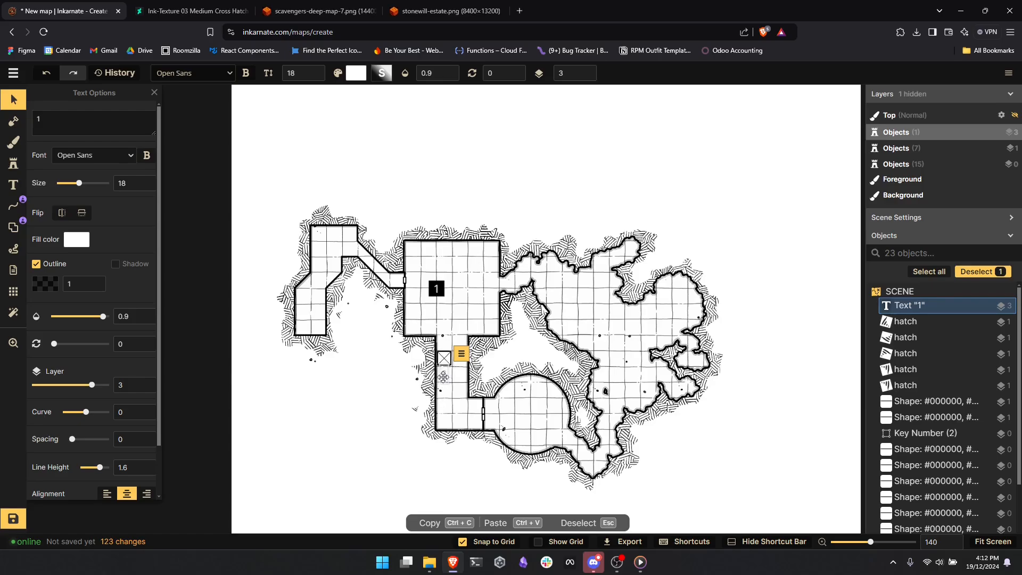
click(56, 118)
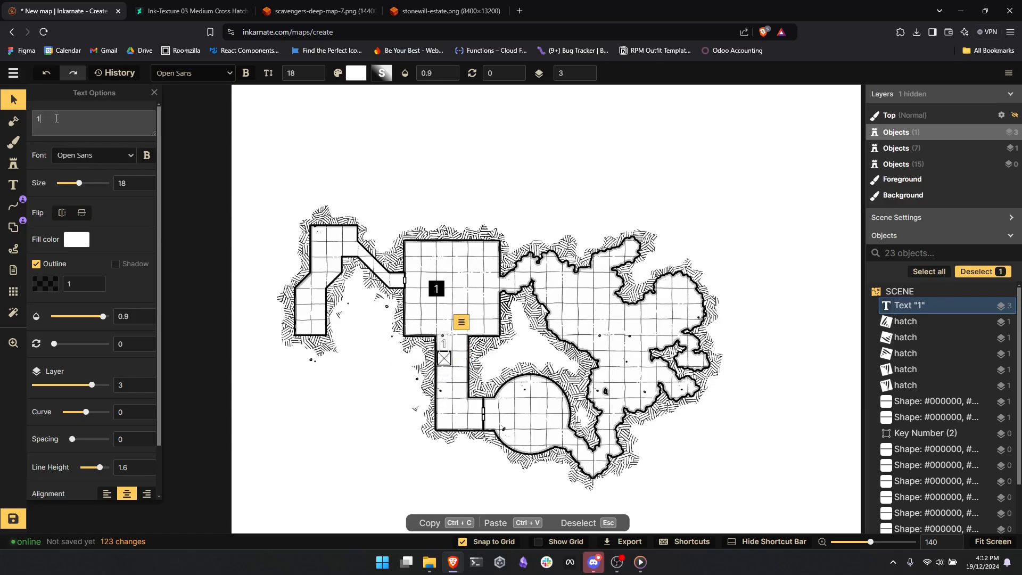
text(A)
- Change the font of the "A" label to IM Fell English SC
click(87, 158)
scroll(96, 192, down, 5)
scroll(98, 196, up, 5)
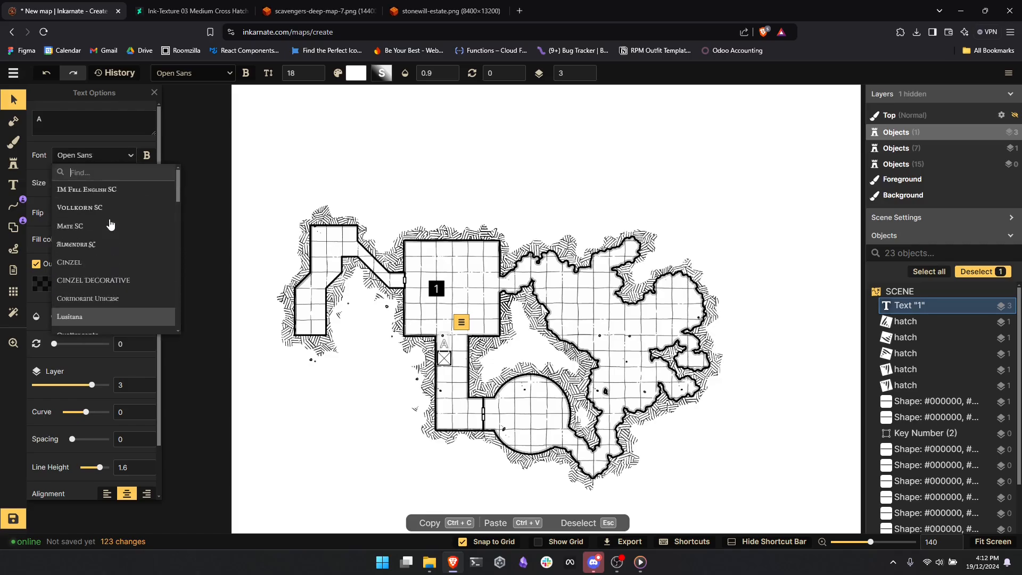
click(98, 191)
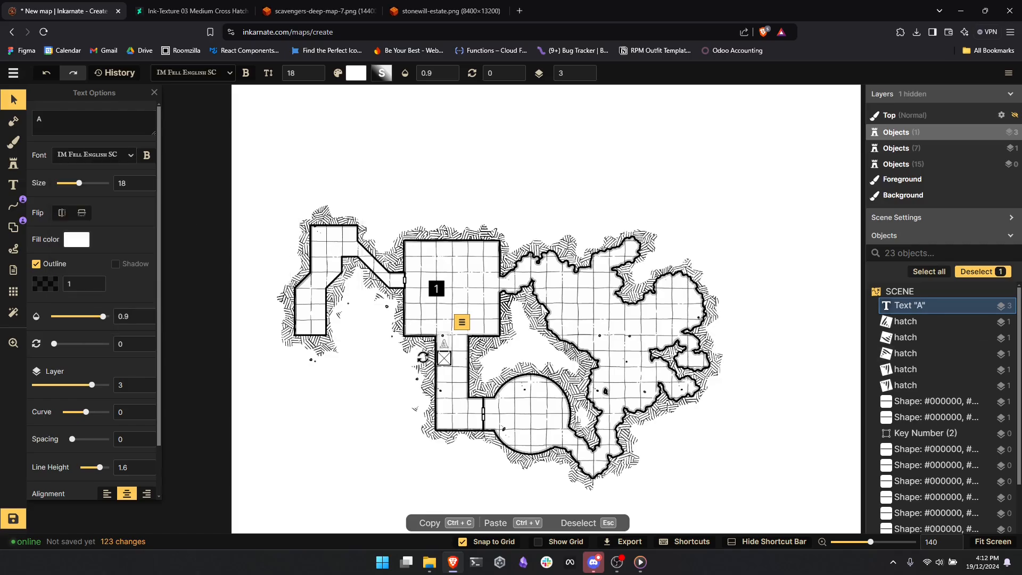
scroll(441, 354, up, 2)
scroll(439, 356, up, 4)
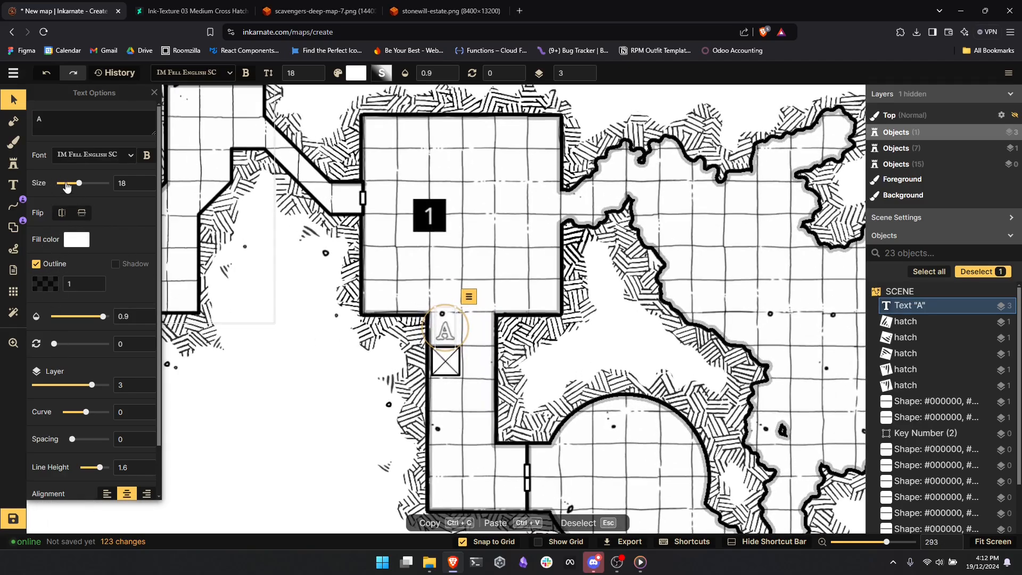
scroll(104, 249, down, 1)
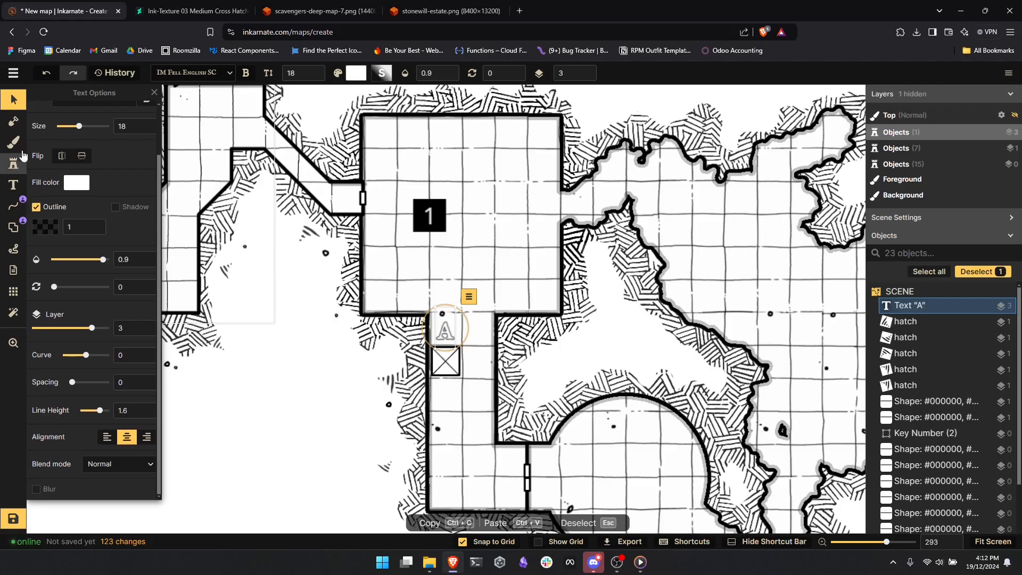
- Restyle the "A" label with no outline, a black 000000 fill and bold text, and deselect it
scroll(97, 260, up, 1)
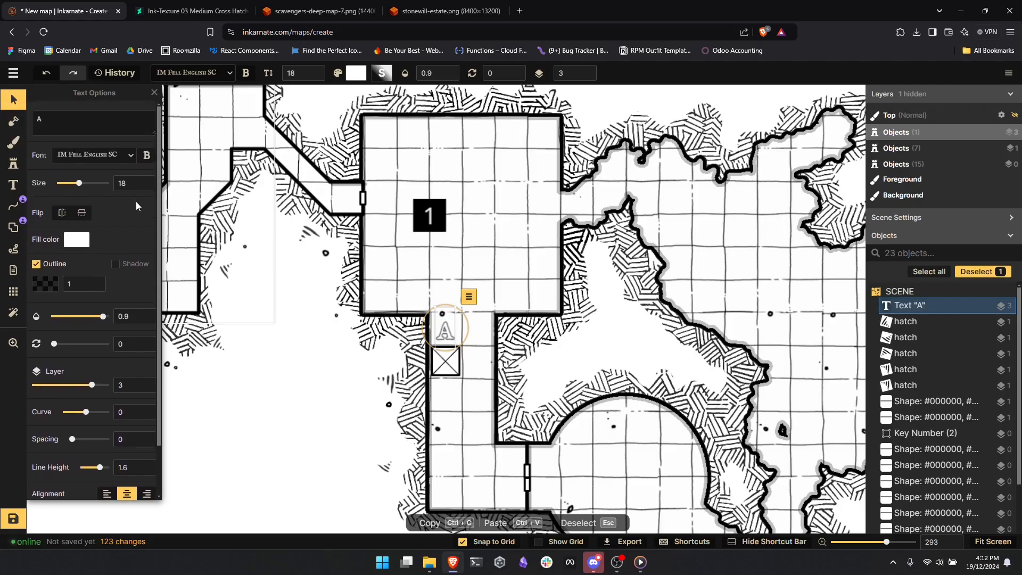
click(52, 264)
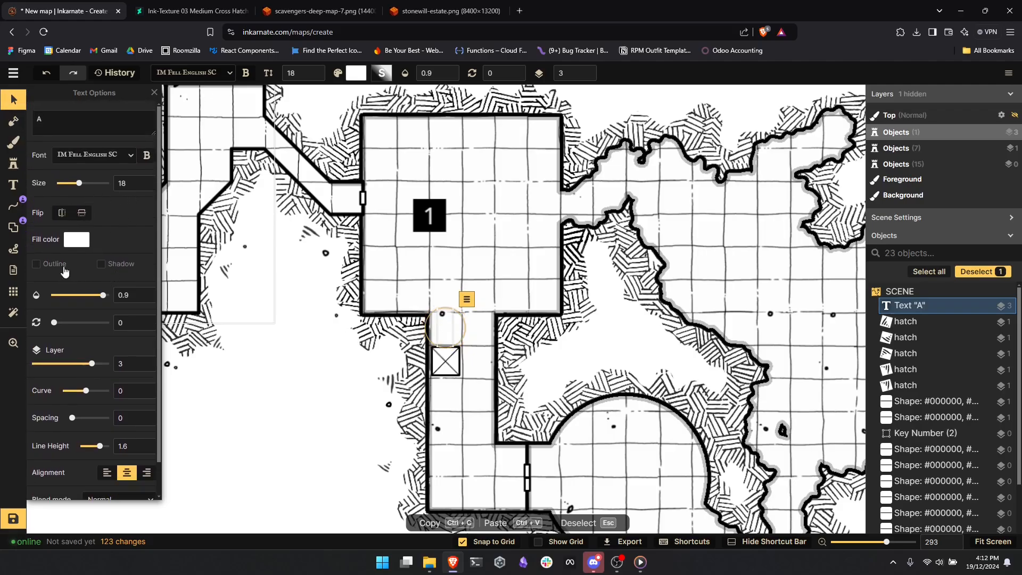
click(76, 240)
click(163, 235)
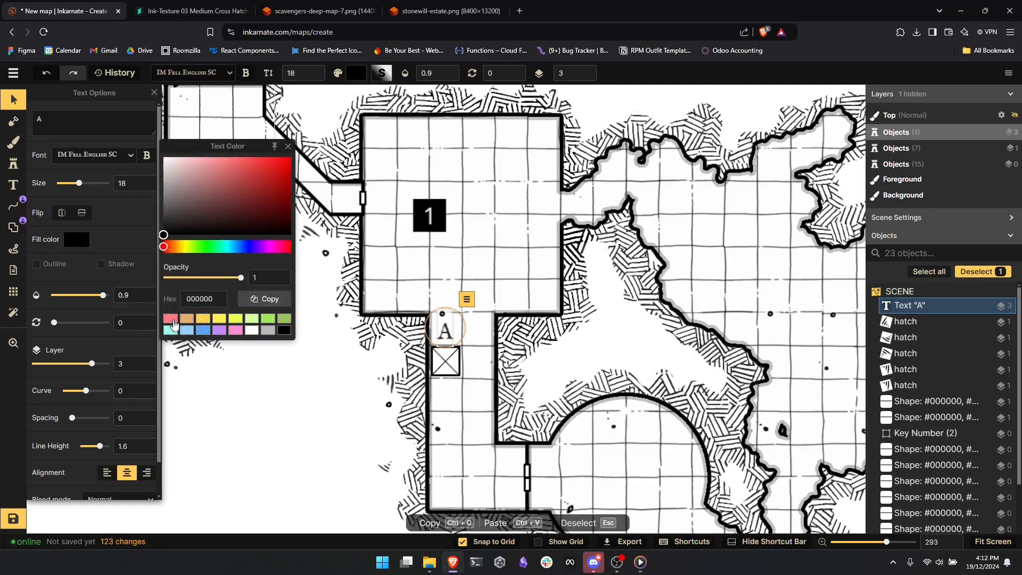
click(146, 155)
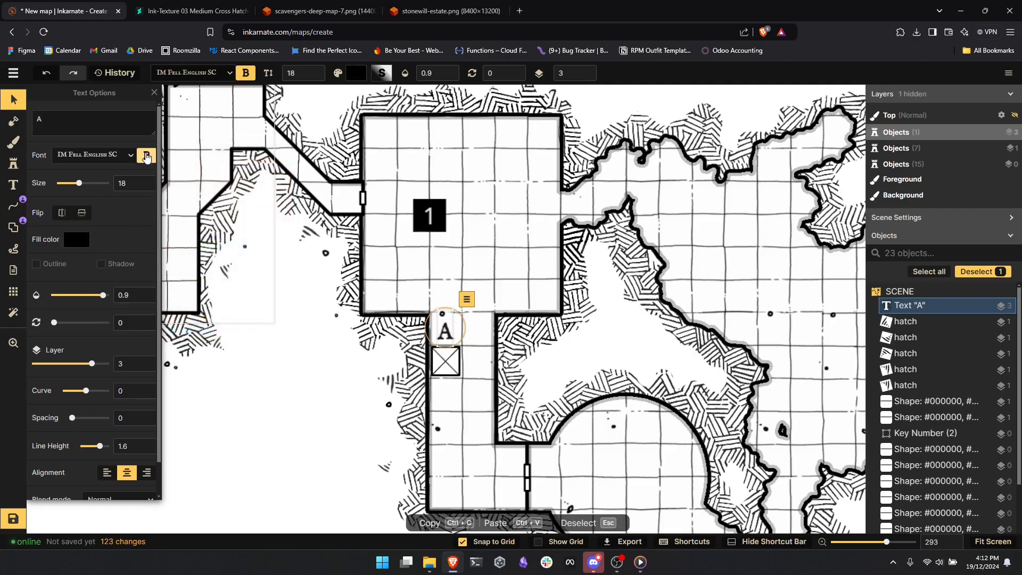
click(509, 256)
scroll(518, 282, down, 3)
scroll(518, 283, down, 3)
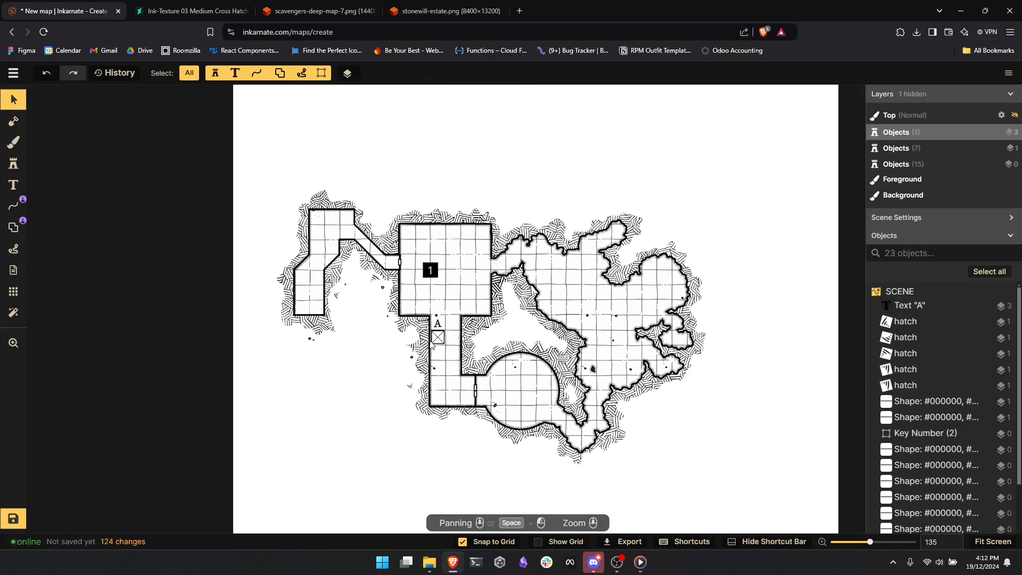
- Duplicate the "A" label, change the copy's text to "W" and place it in the upper-right corner of the large square room
click(438, 325)
scroll(437, 325, up, 3)
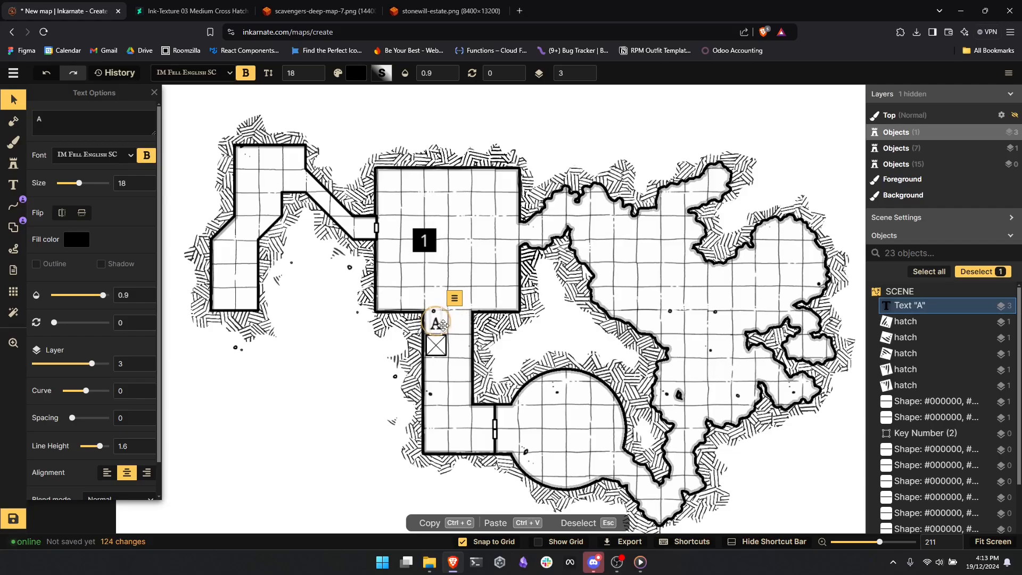
key(ctrl+c)
key(ctrl+v)
drag(486, 278, 483, 299)
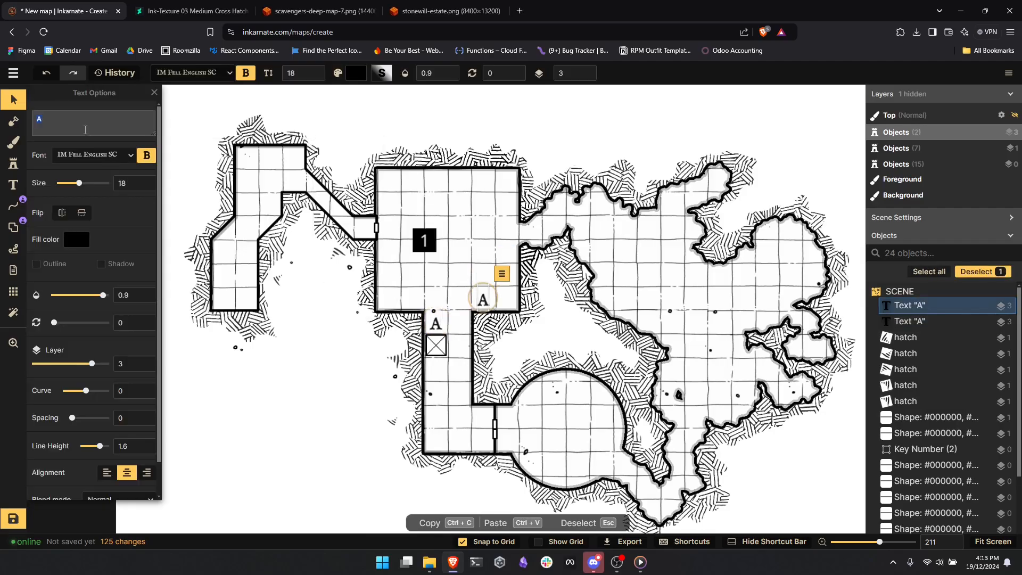
text(g)
text(w)
key(BackSpace)
text(W)
drag(482, 299, 505, 163)
scroll(486, 253, down, 3)
- Replace the text of the square room's corner label with the Roman numeral "iv" and deselect it
double_click(73, 127)
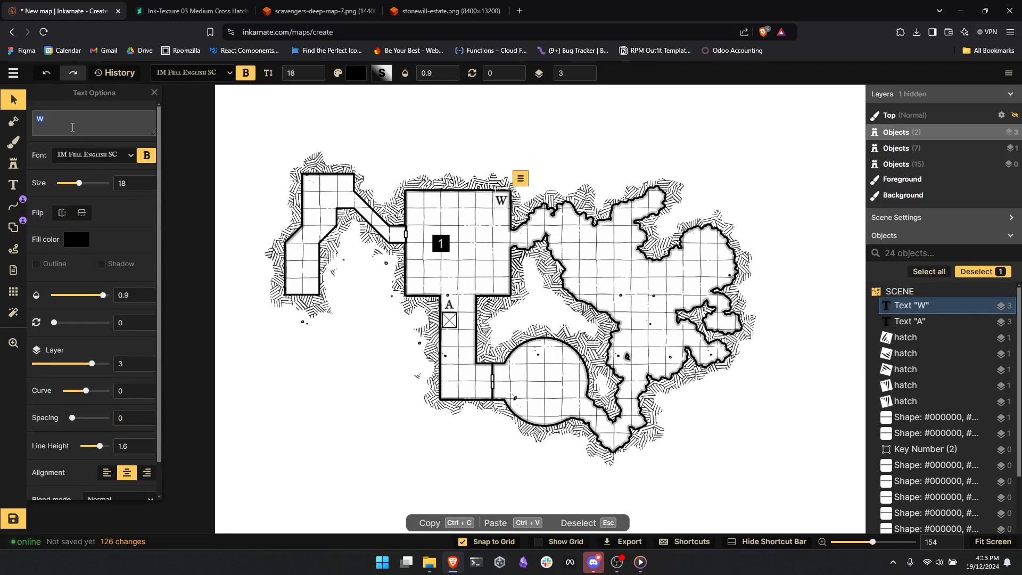
text(I)
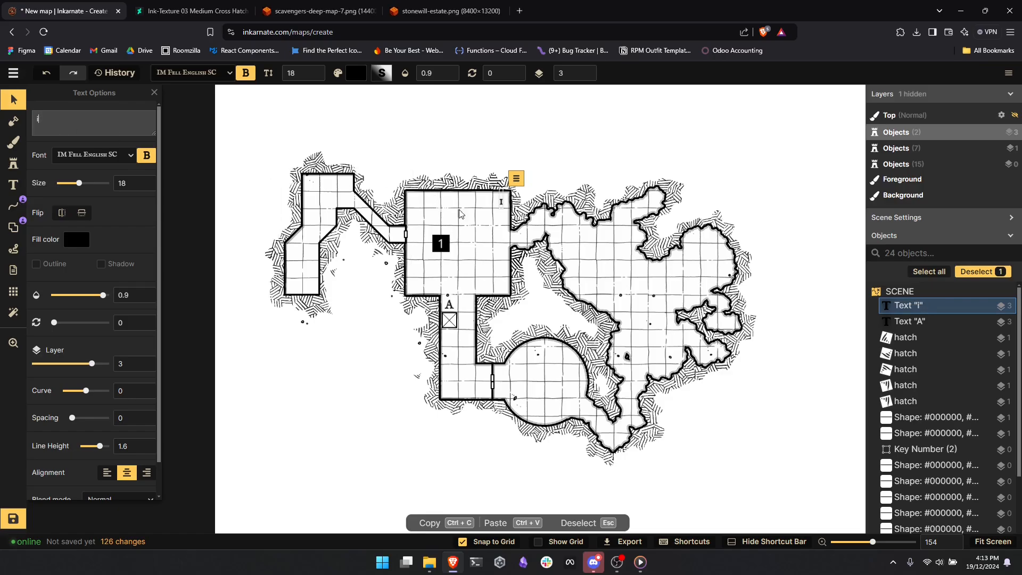
click(481, 230)
click(503, 203)
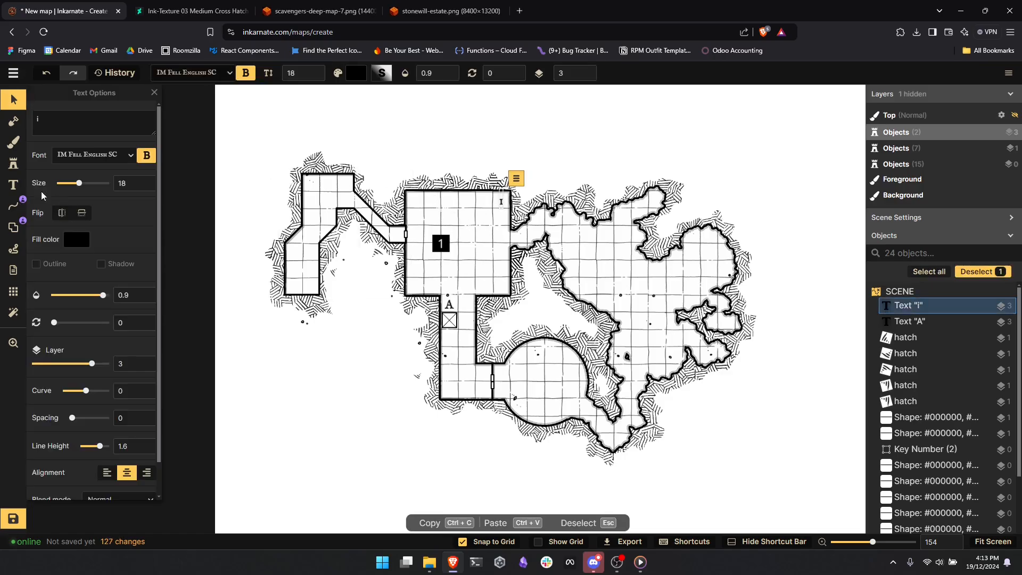
text(v)
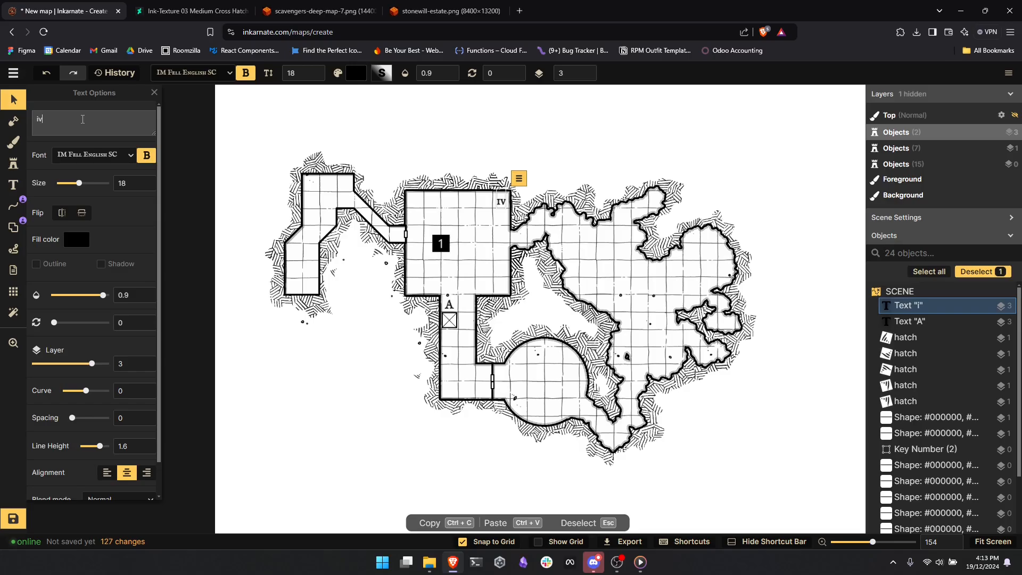
click(530, 230)
- Place a Roof Vines stamp from the Watercolor Battlemaps Roofs set in the large square room
drag(475, 243, 430, 279)
scroll(456, 279, up, 1)
scroll(456, 287, down, 2)
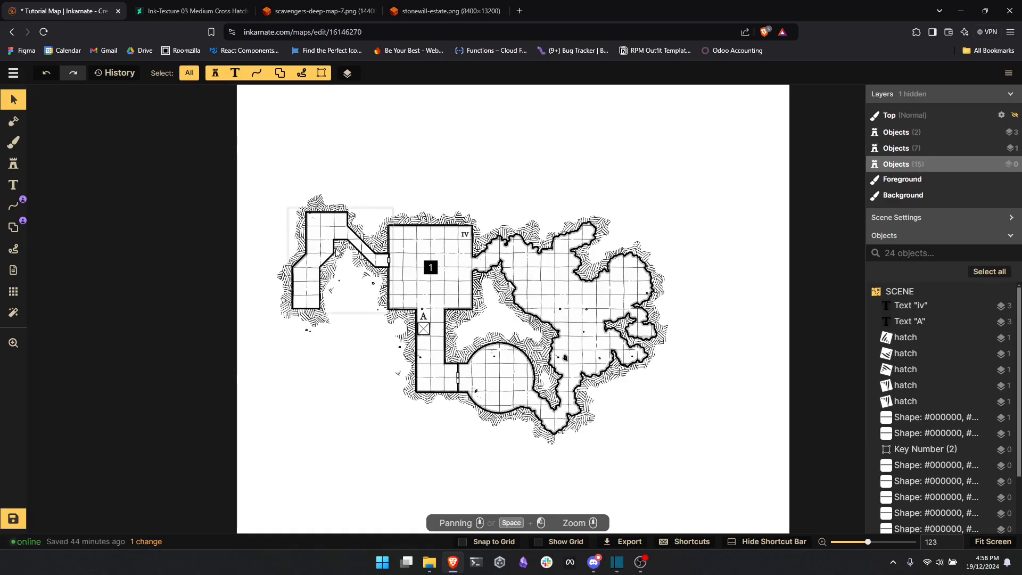
click(13, 163)
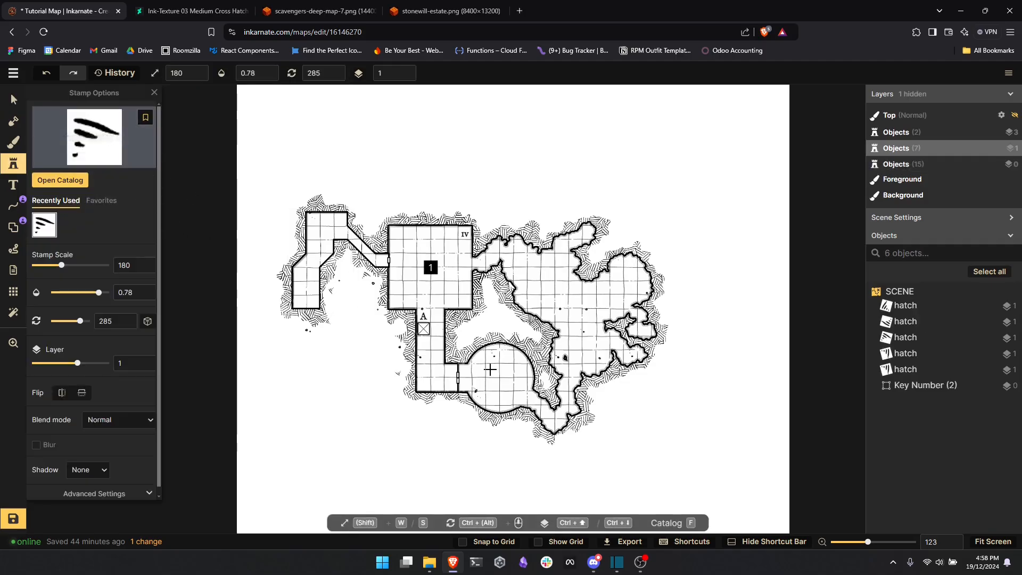
click(81, 143)
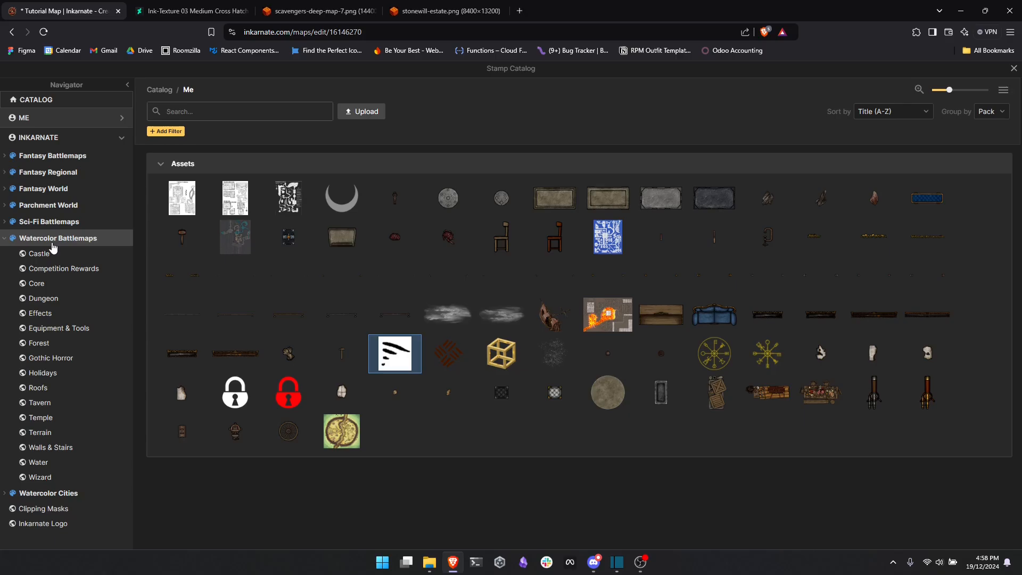
click(43, 389)
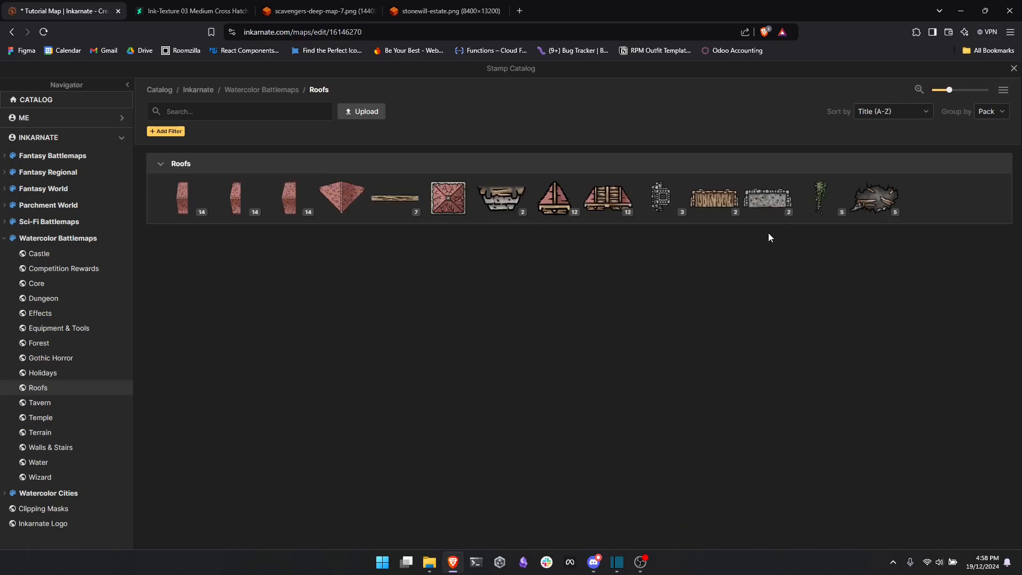
mouse_move(823, 197)
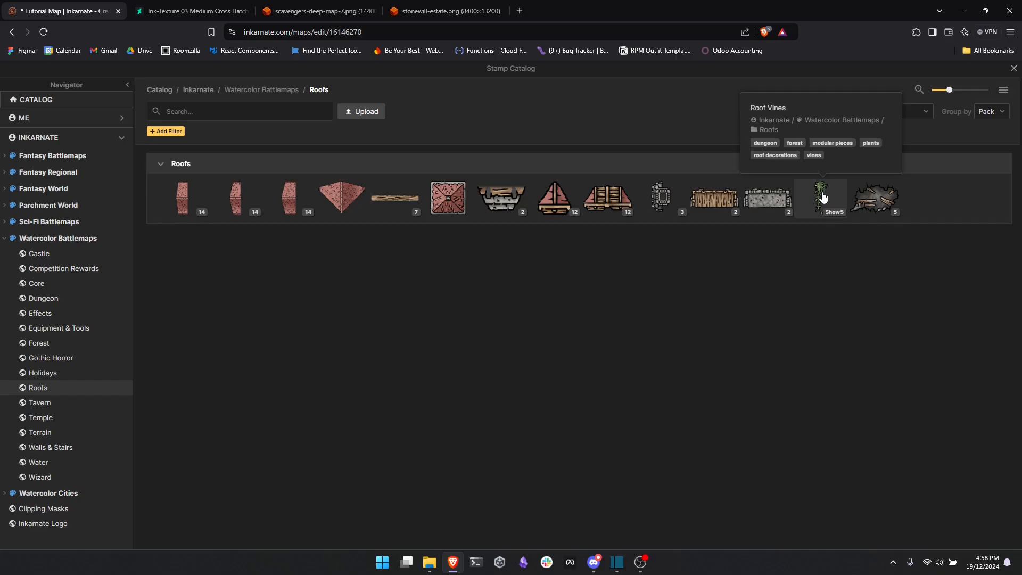
click(824, 197)
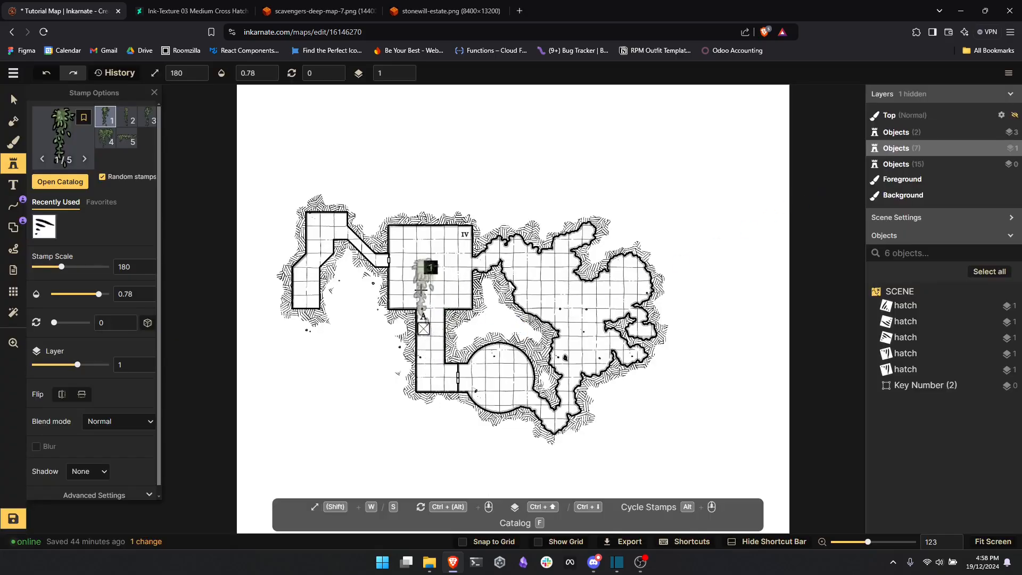
click(407, 274)
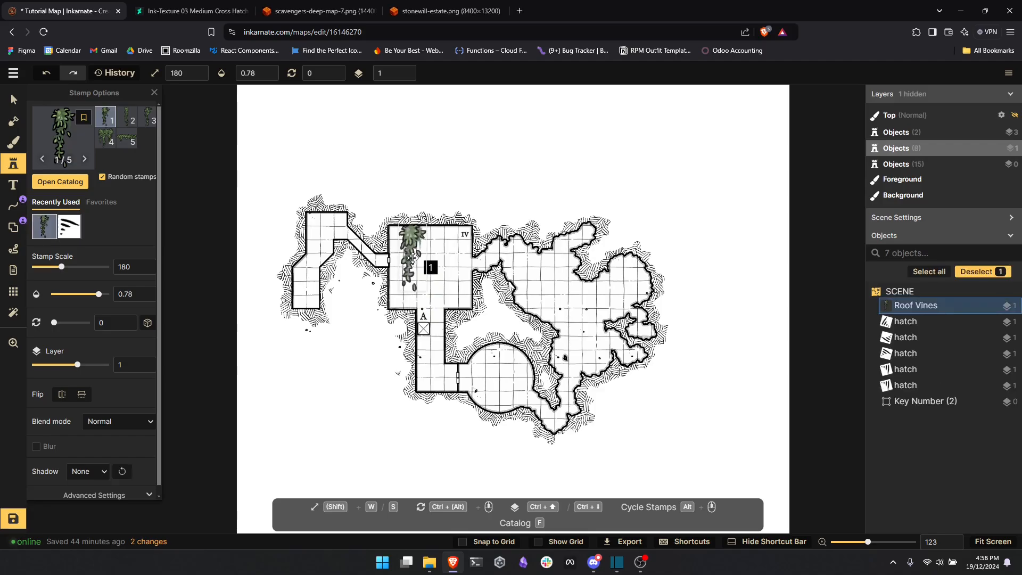
- Scale the Roof Vines stamp to 80 with opacity 1 and move it against the square room's upper wall
click(13, 101)
scroll(458, 277, up, 4)
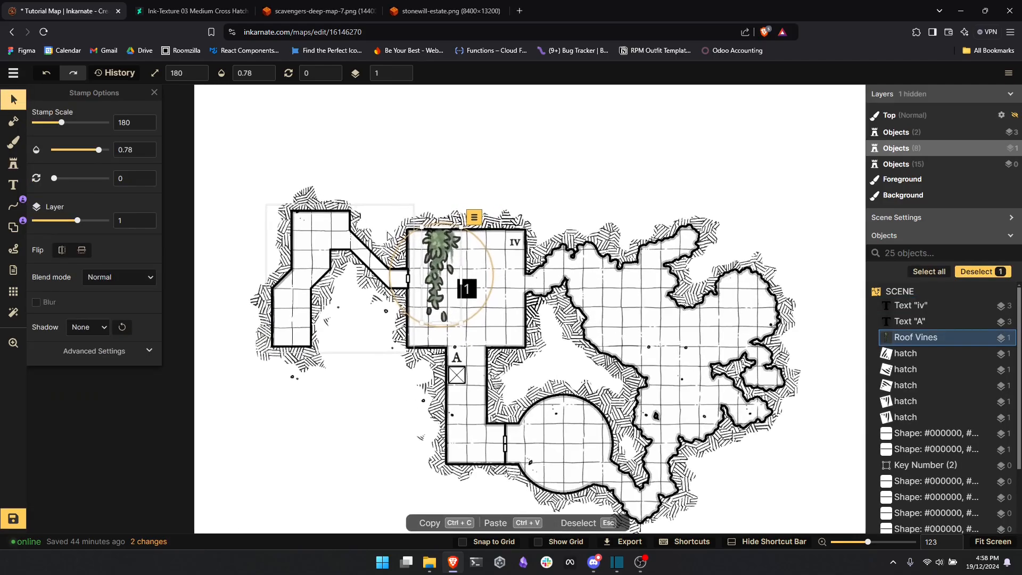
scroll(463, 285, up, 7)
scroll(464, 285, down, 19)
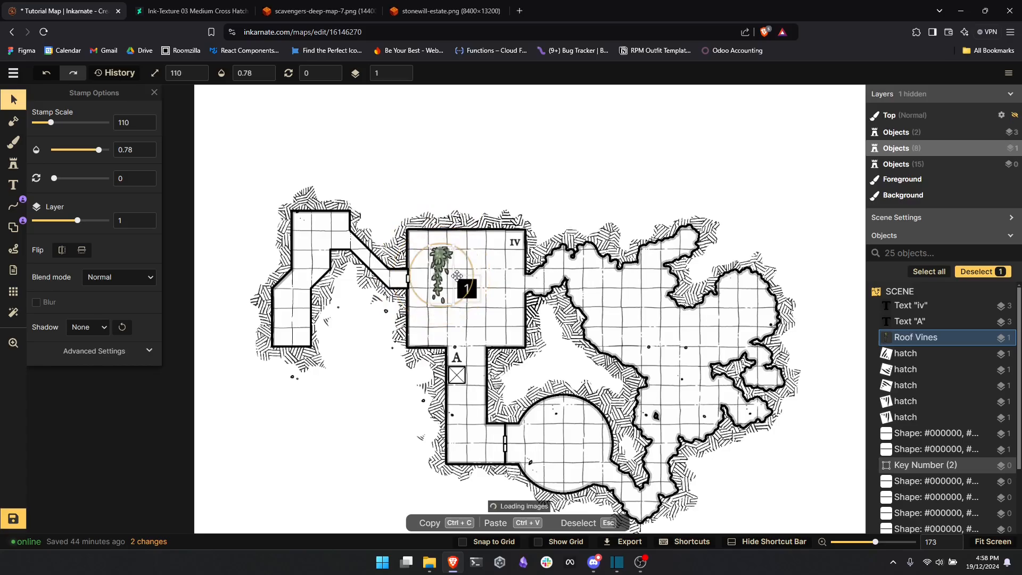
drag(99, 155, 110, 151)
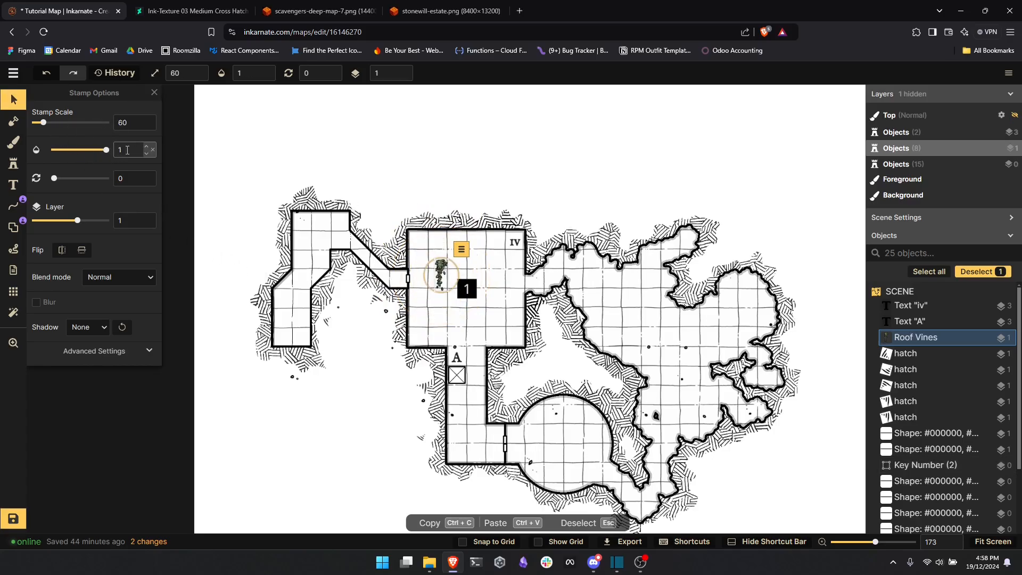
drag(439, 265, 439, 236)
scroll(438, 236, up, 1)
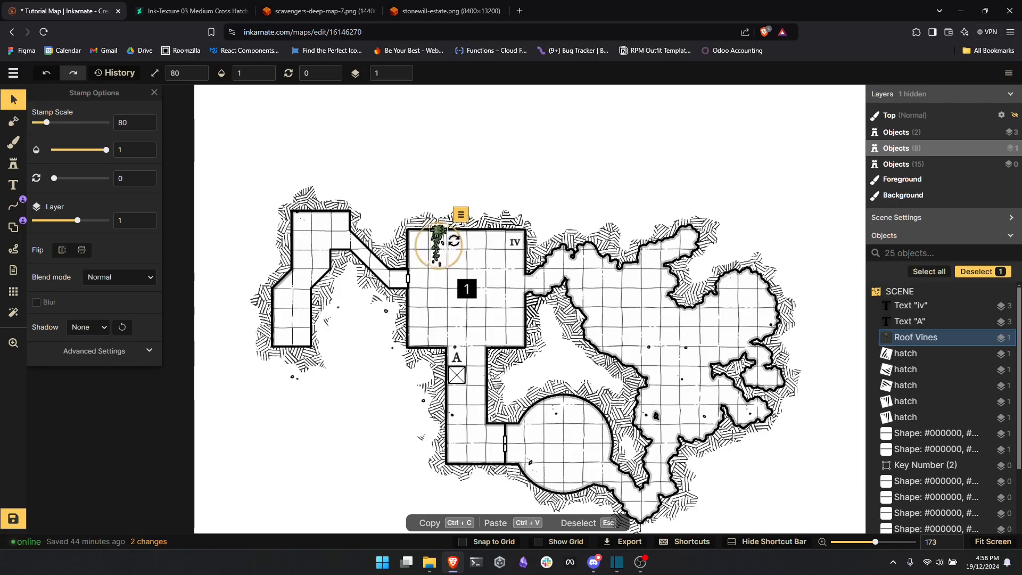
scroll(436, 243, up, 1)
scroll(437, 242, up, 5)
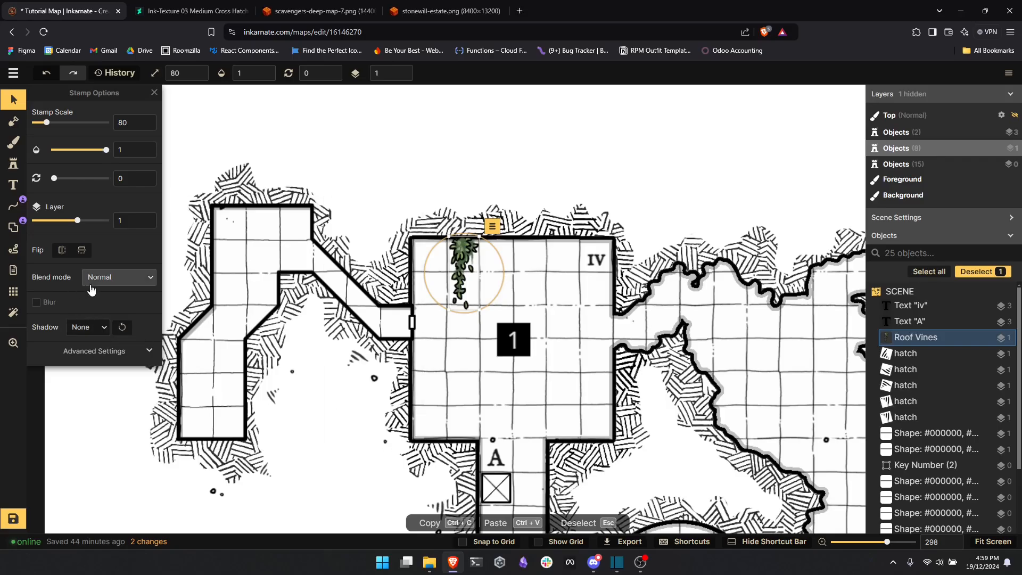
- Set the Roof Vines stamp's brightness to 200, contrast to 99 and blend mode to Luminosity, and deselect it
click(89, 351)
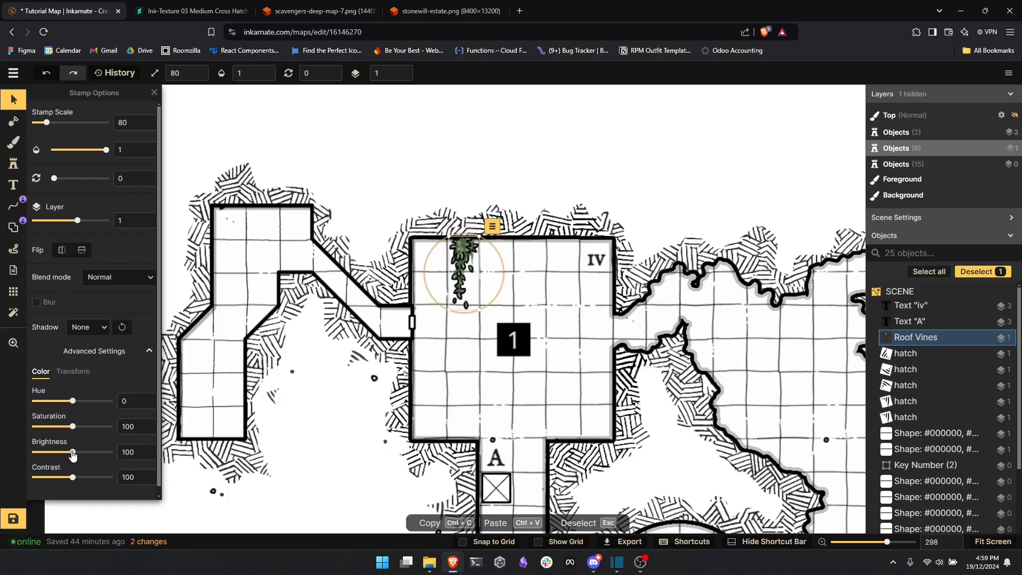
drag(73, 454, 72, 478)
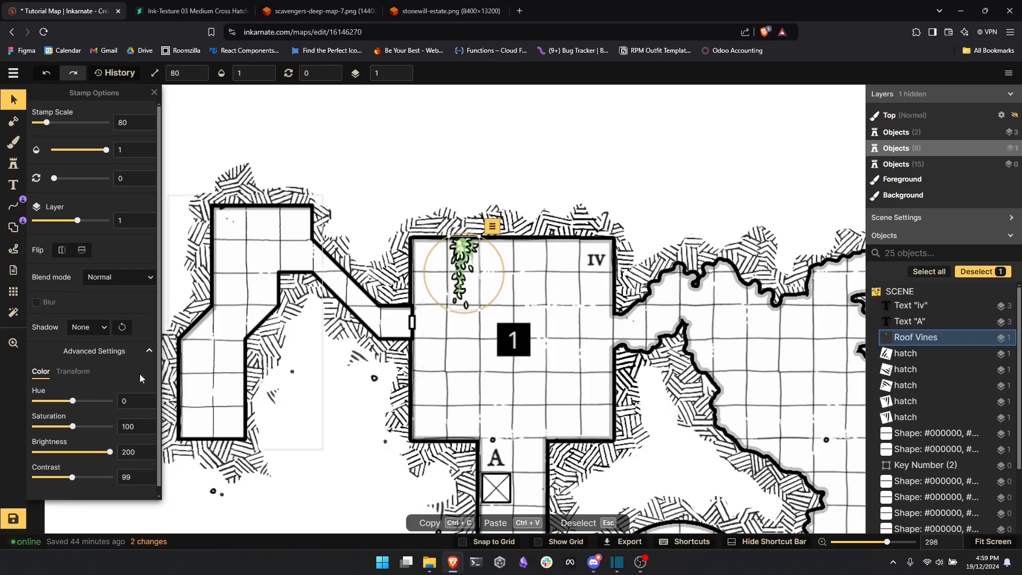
click(120, 277)
scroll(60, 416, down, 5)
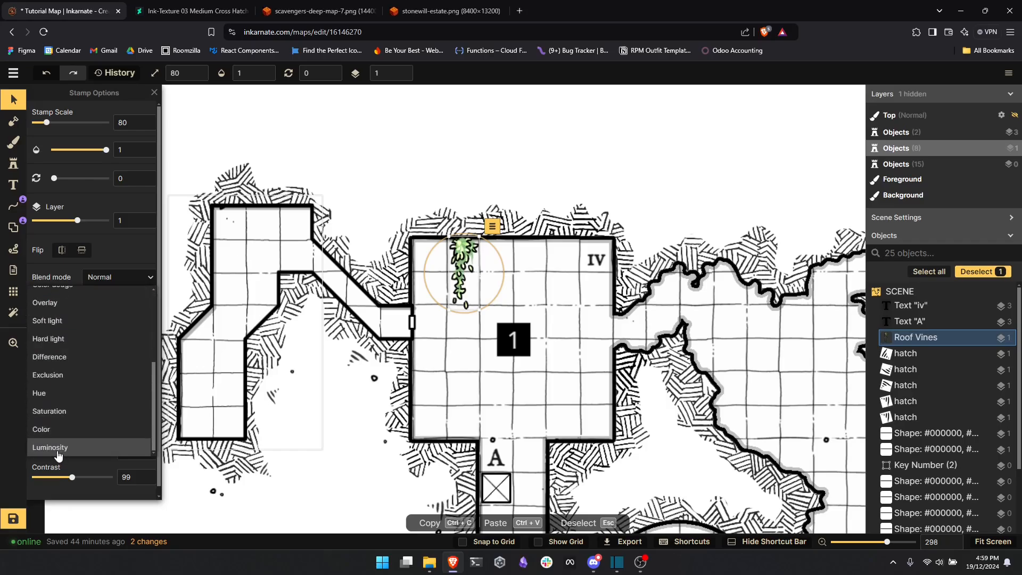
click(60, 449)
click(460, 162)
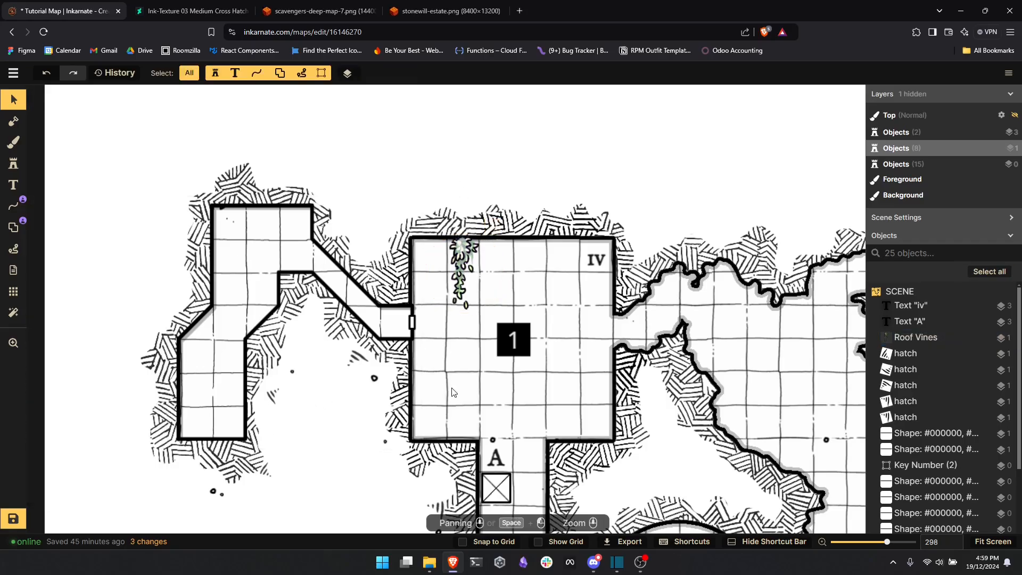
- Examine how the vines stamp looks against the black-and-white map, both up close and at full-map scale
scroll(390, 316, down, 5)
scroll(391, 316, up, 4)
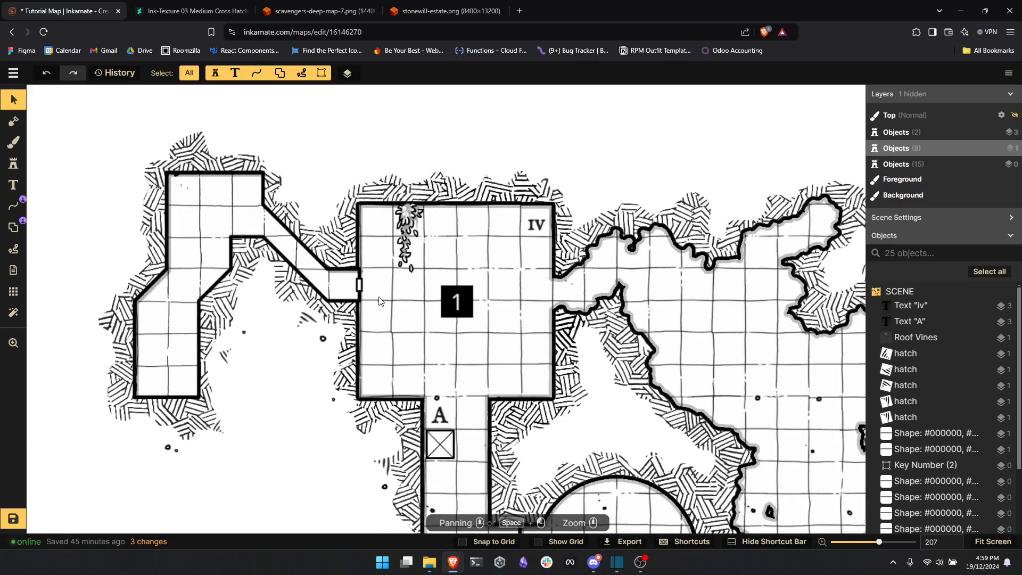
scroll(473, 305, up, 1)
scroll(473, 305, up, 3)
click(442, 287)
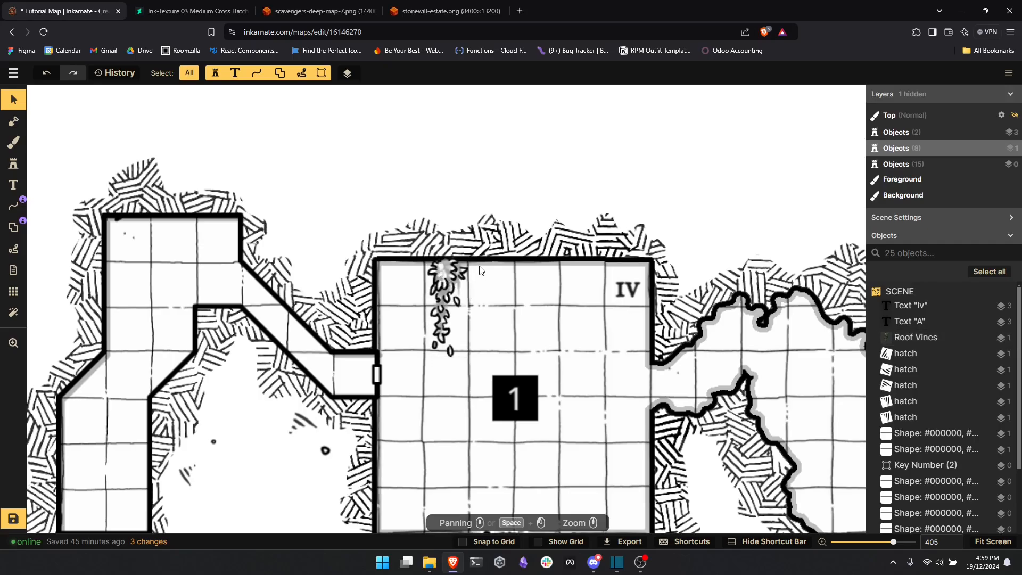
scroll(533, 336, down, 6)
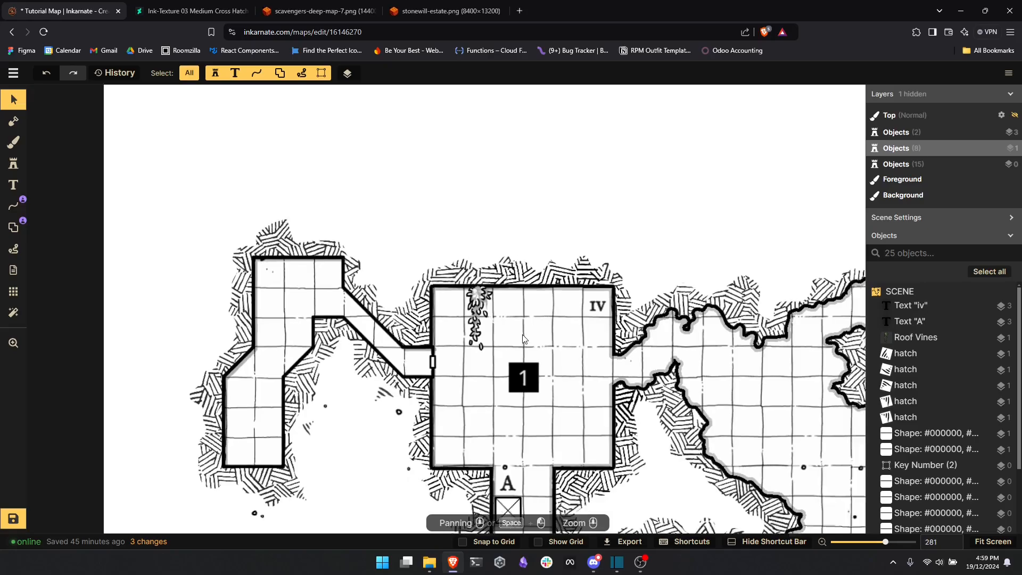
scroll(533, 344, down, 3)
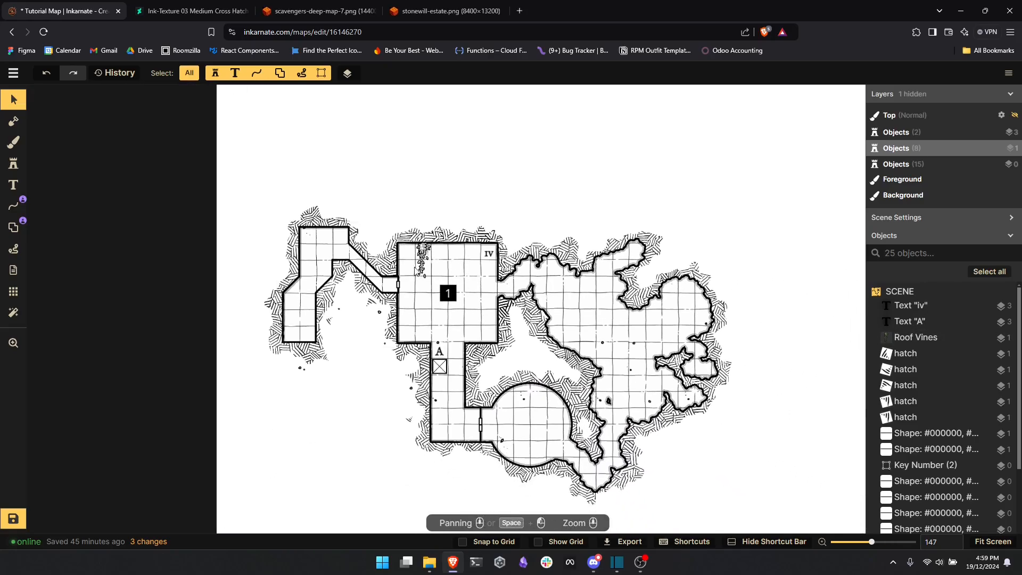
click(425, 258)
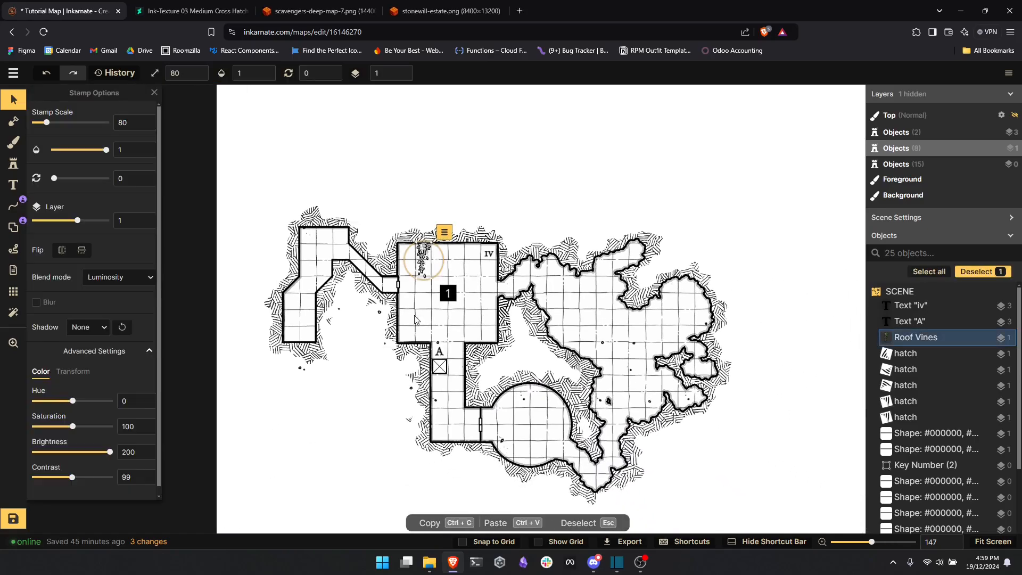
- Place a Coin Pile stamp from the Watercolor Battlemaps Dungeon set against the circular room's lower-right wall
click(10, 167)
click(60, 182)
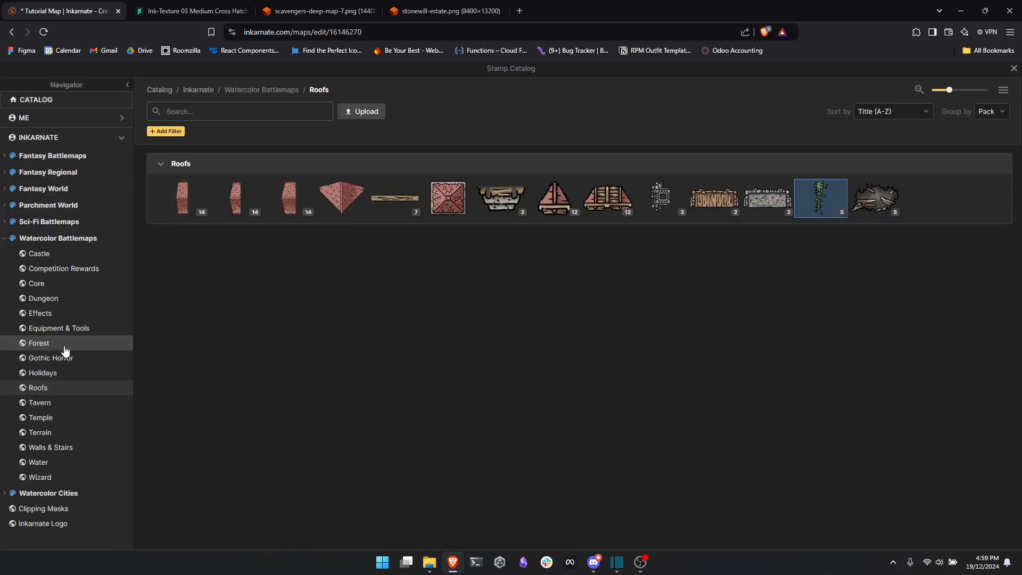
click(48, 299)
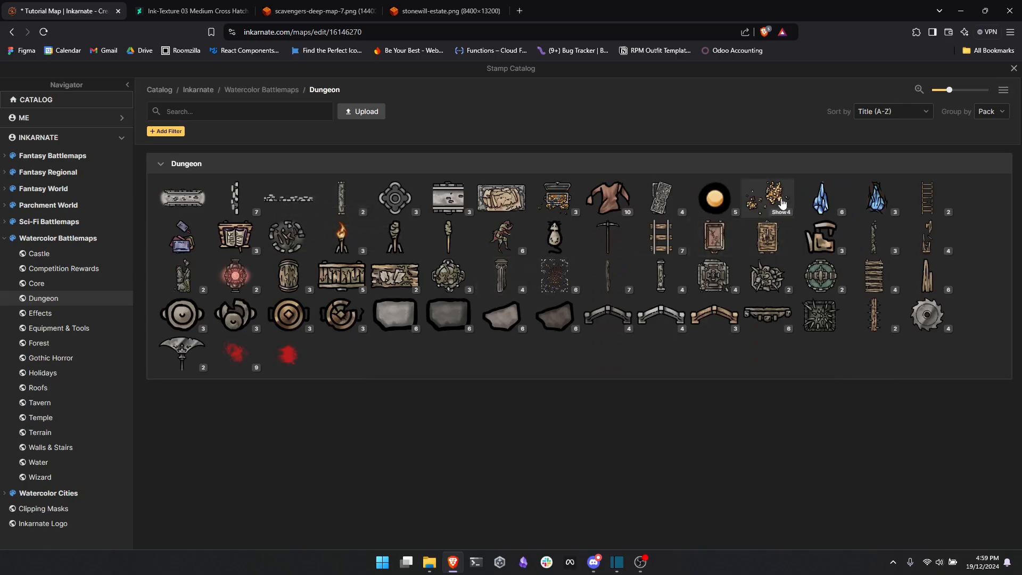
click(748, 206)
scroll(441, 298, up, 5)
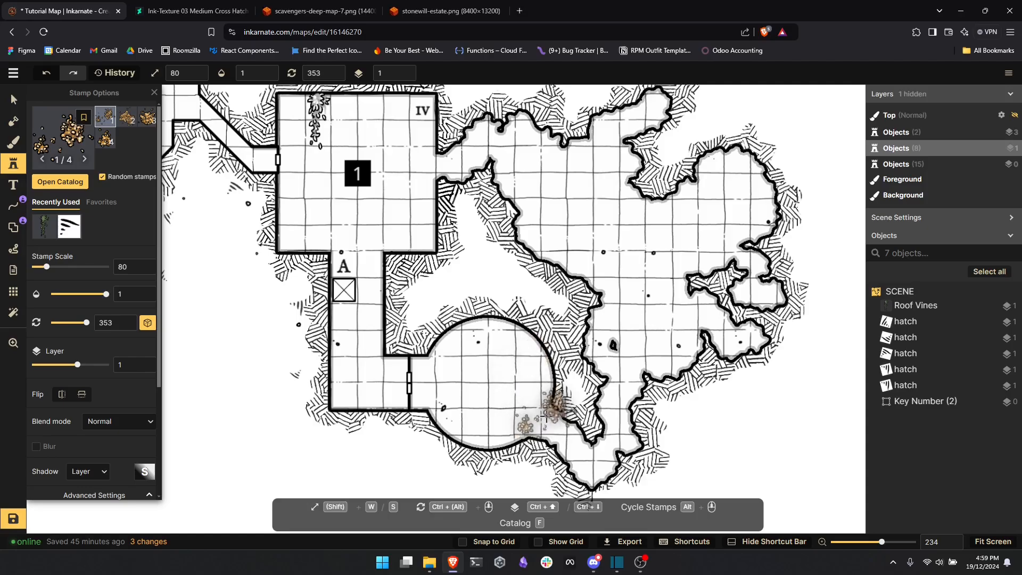
click(535, 421)
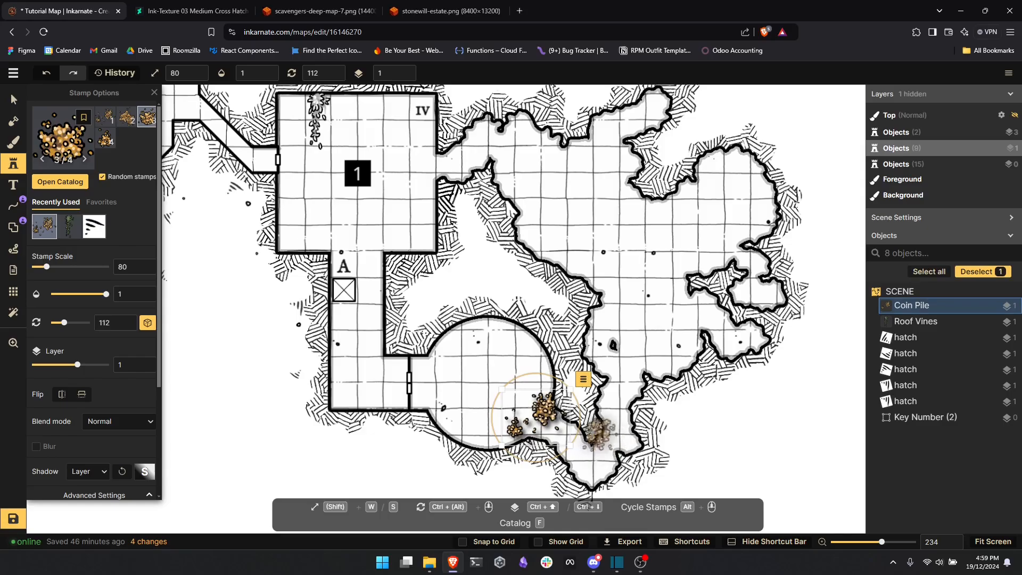
- Remove the Coin Pile stamp's layer shadow by setting its shadow to None
click(13, 100)
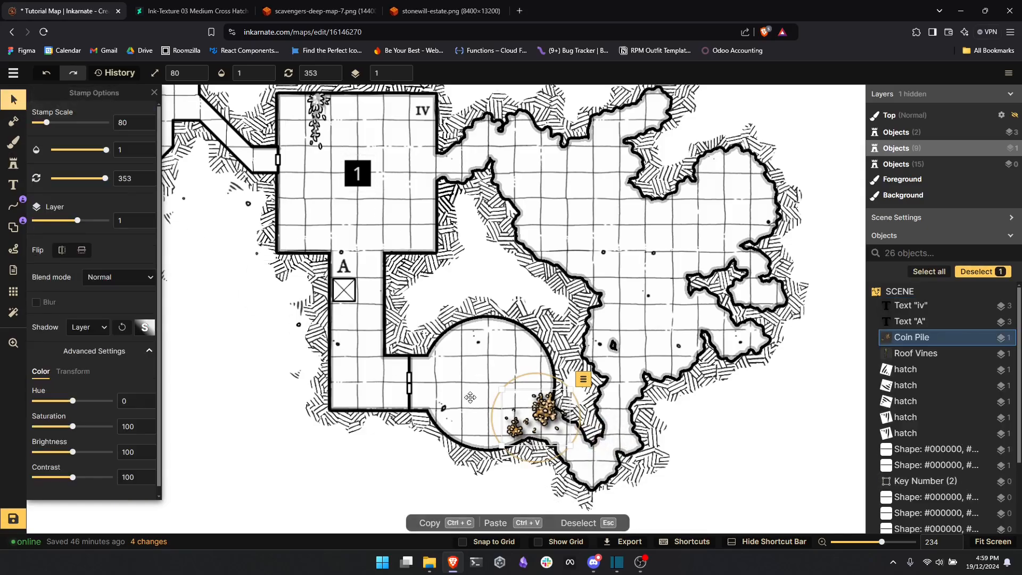
click(142, 328)
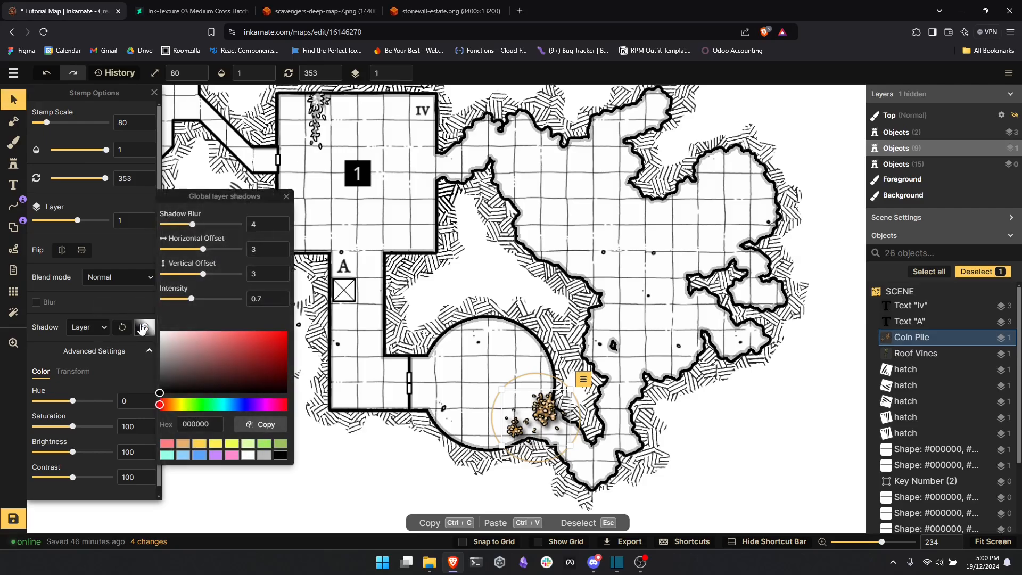
click(286, 197)
click(88, 327)
click(85, 344)
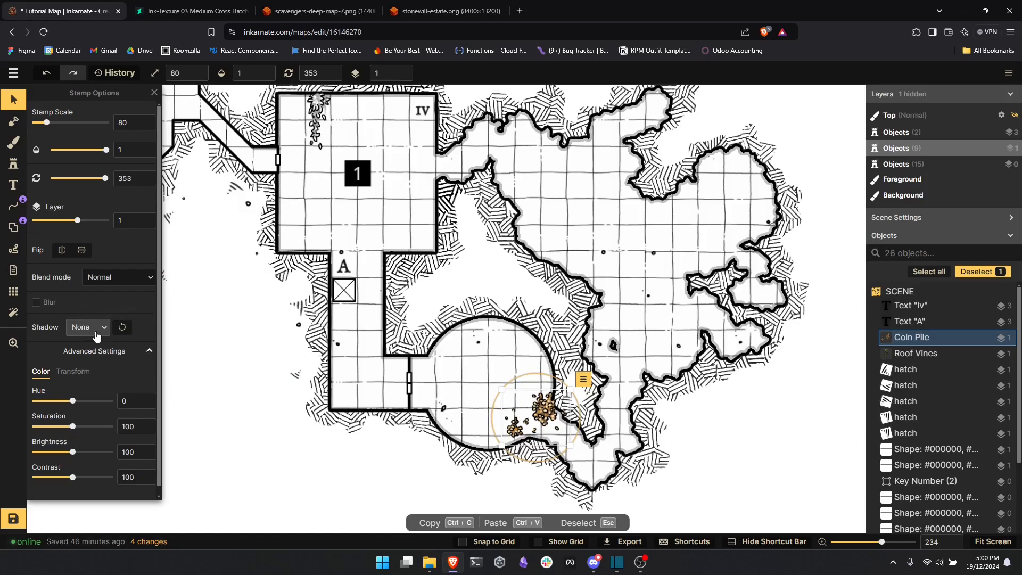
- Set the Coin Pile stamp's blend mode to Luminosity, brightness to 200 and contrast to 179, and deselect it
click(119, 282)
scroll(85, 373, down, 3)
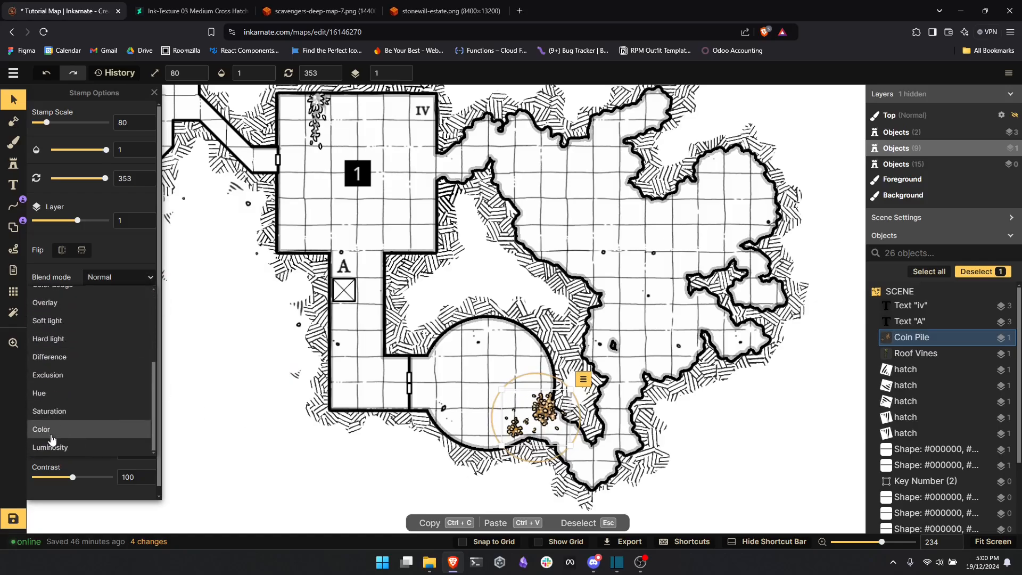
click(47, 449)
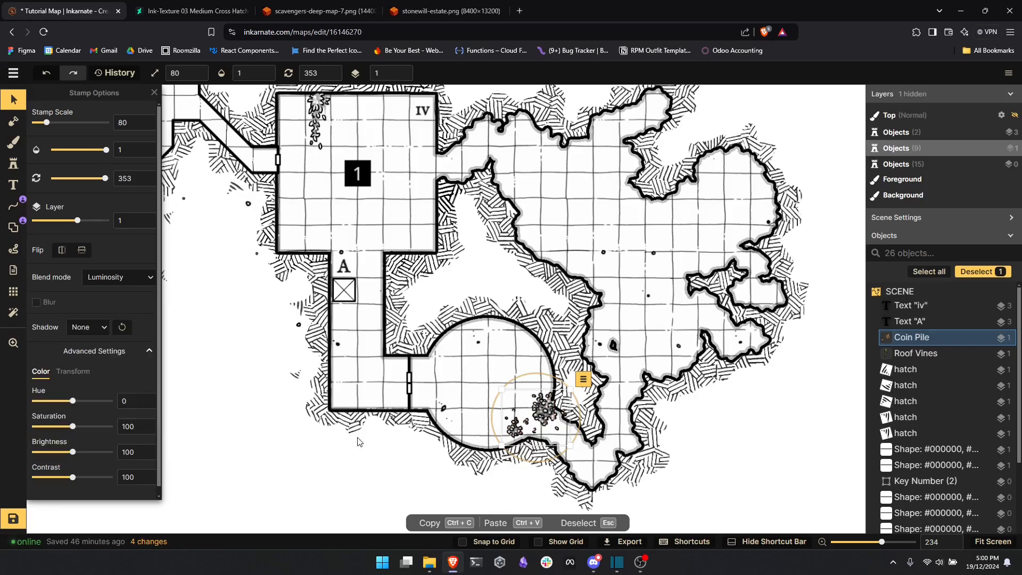
drag(73, 453, 114, 453)
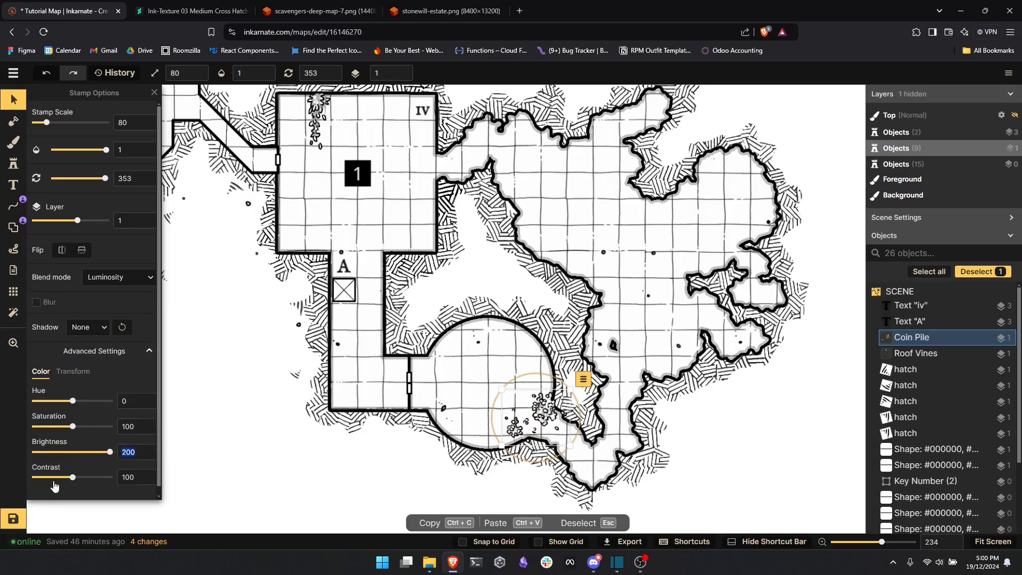
drag(73, 479, 95, 478)
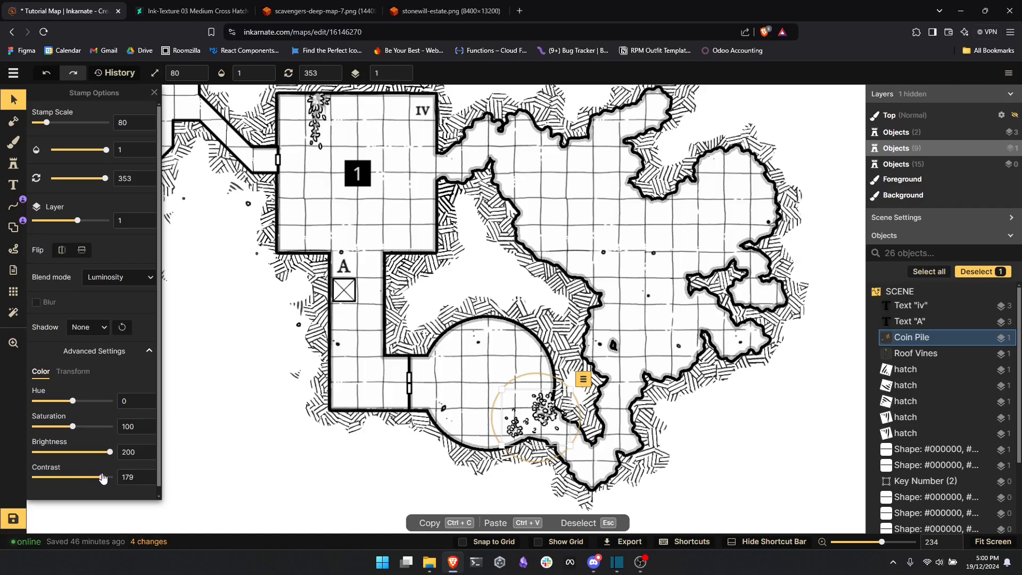
click(503, 355)
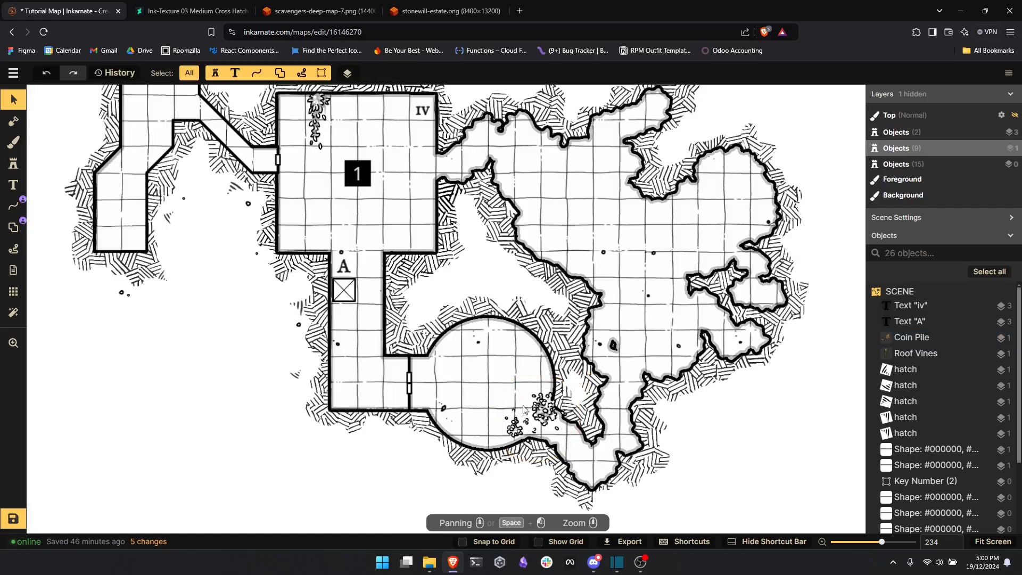
scroll(525, 410, down, 5)
scroll(622, 414, up, 2)
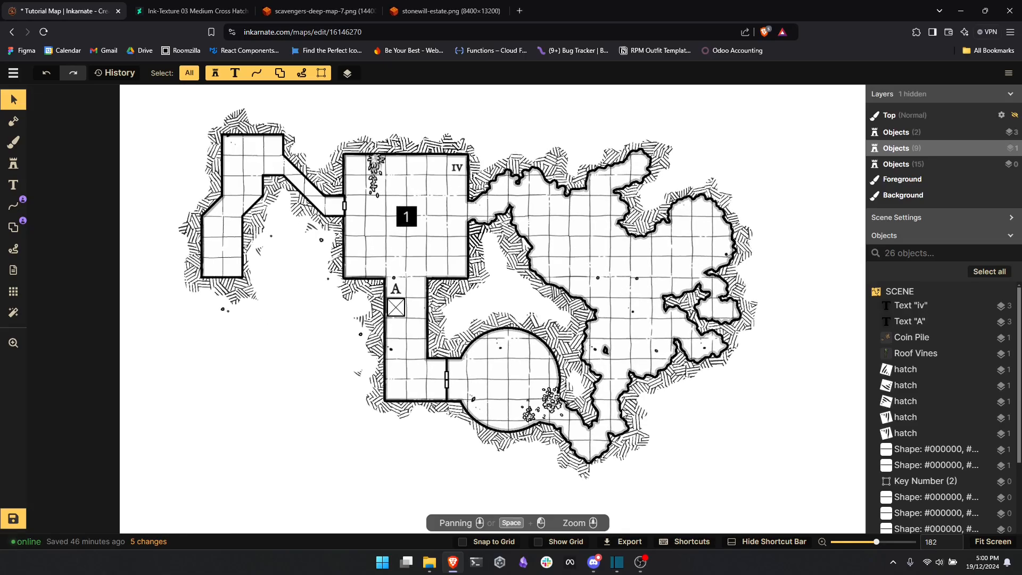
scroll(578, 384, down, 2)
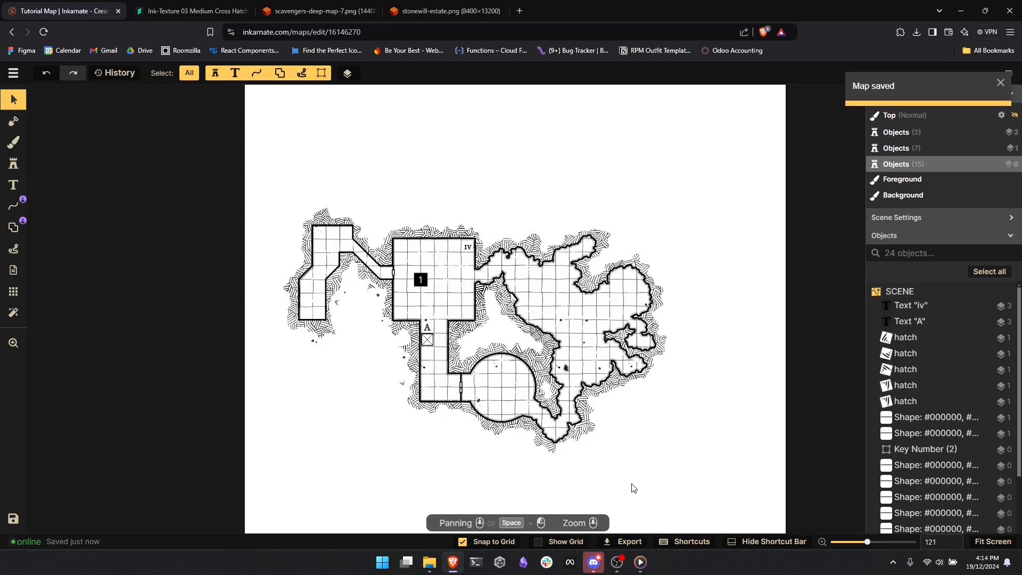
drag(541, 441, 515, 433)
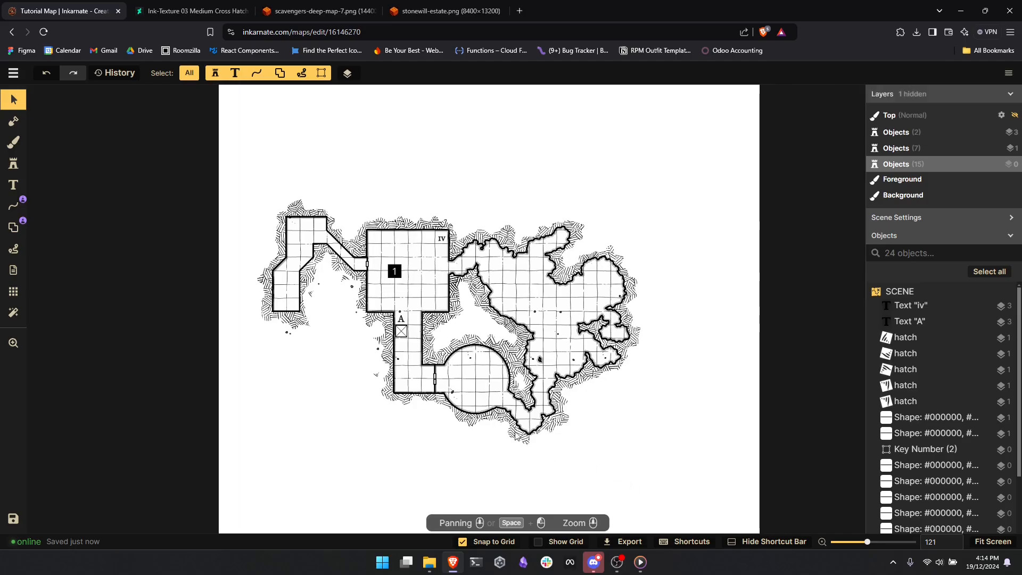